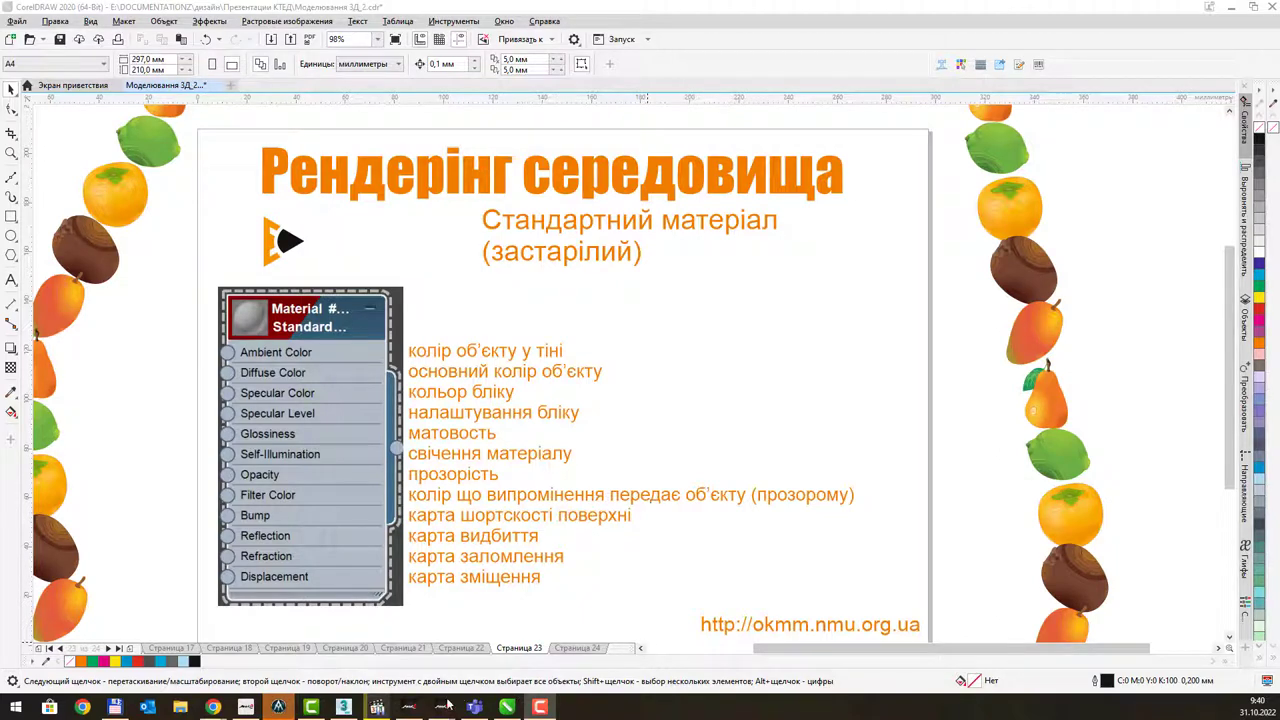
- Switch from the CorelDRAW slide to the 3ds Max scene showing the Slate Material Editor
click(278, 707)
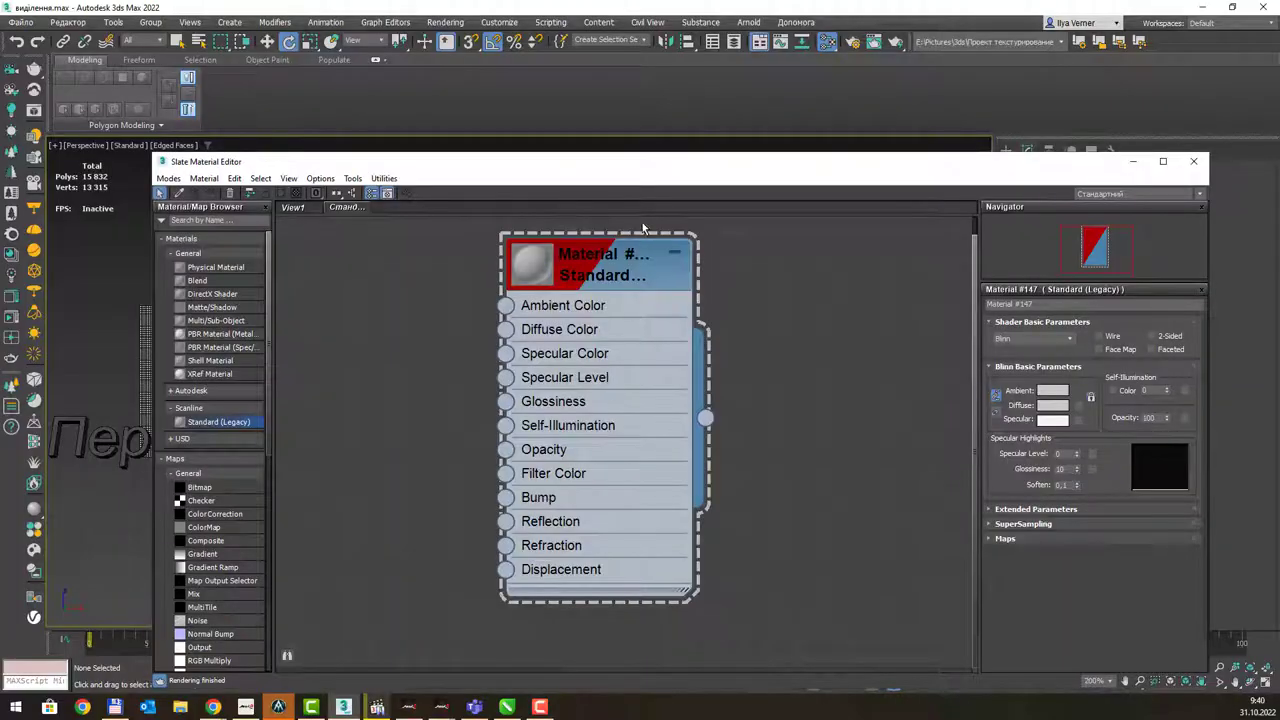
- Open Render Setup and drop down the Renderer list, currently set to ART Renderer
click(855, 46)
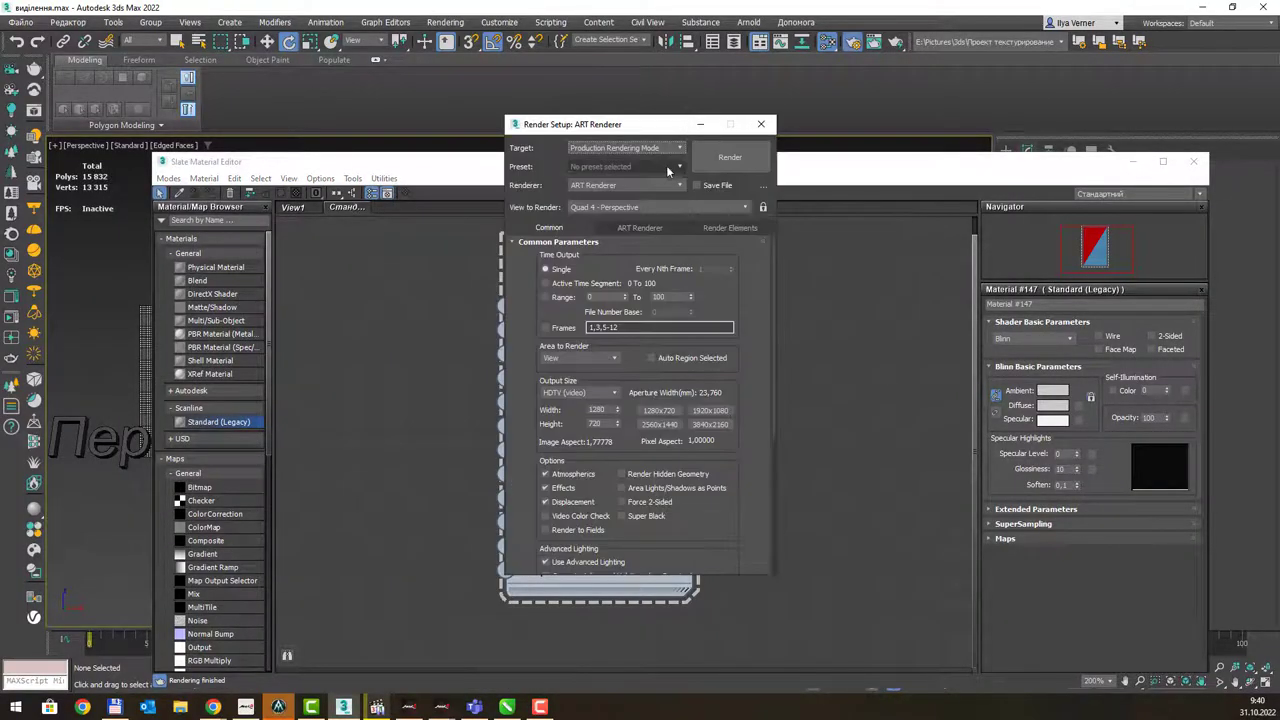
click(655, 181)
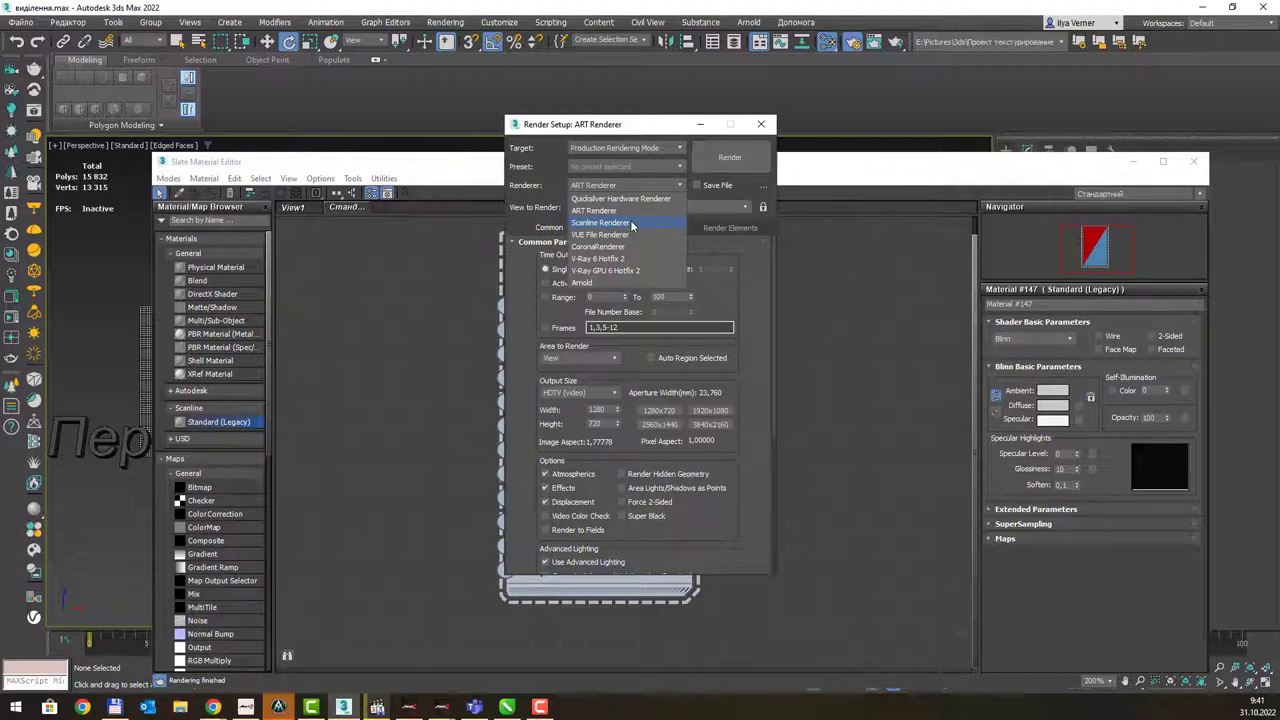
click(630, 222)
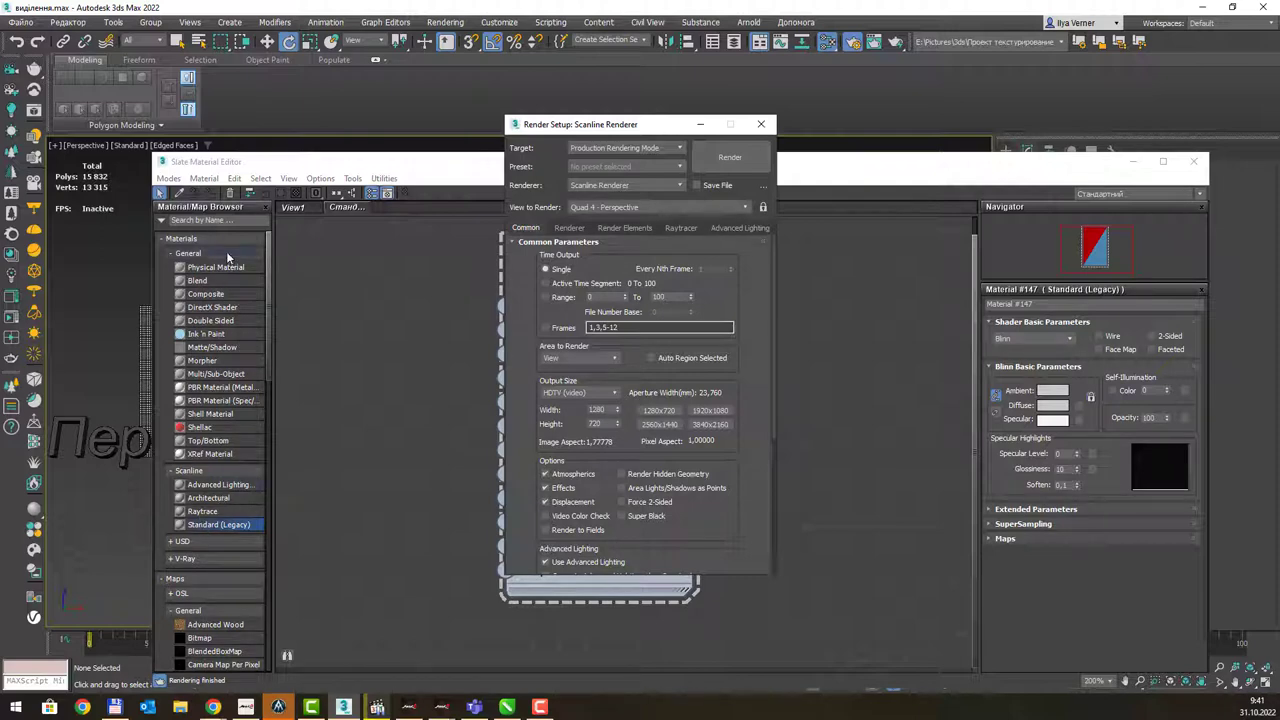
click(225, 523)
mouse_move(656, 126)
mouse_down()
mouse_move(709, 127)
mouse_move(616, 125)
mouse_up()
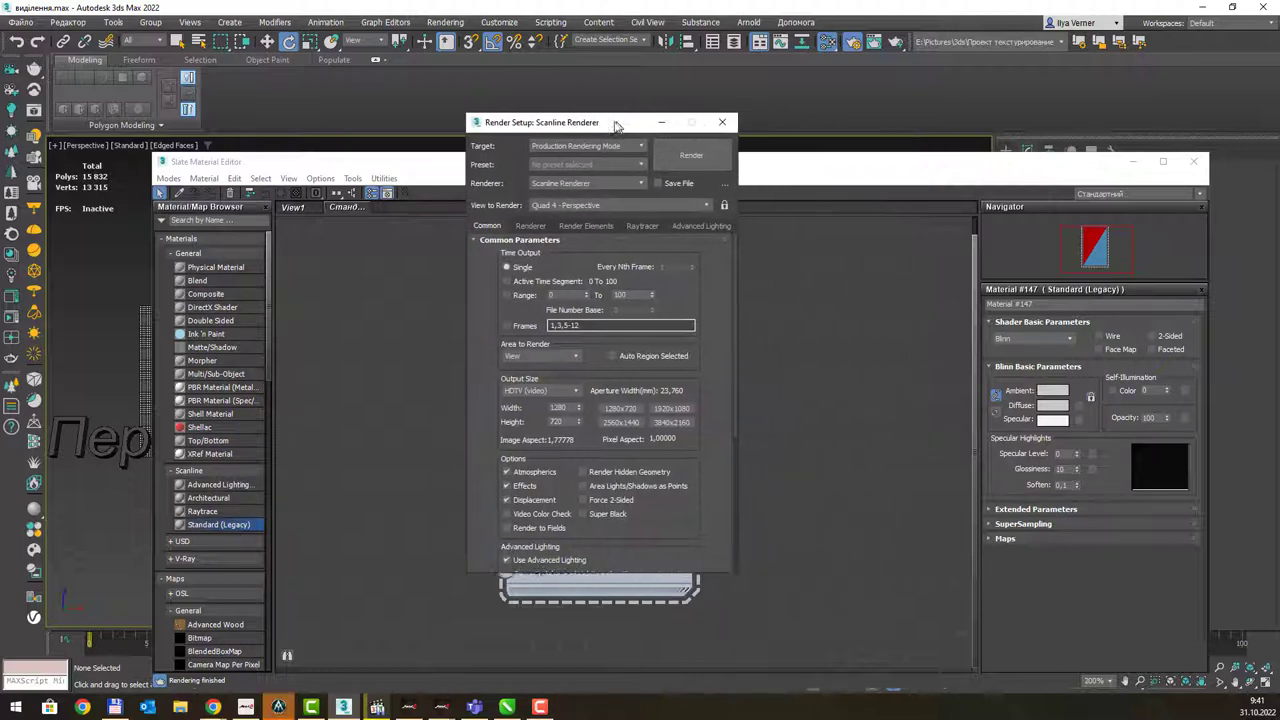
click(636, 183)
click(564, 208)
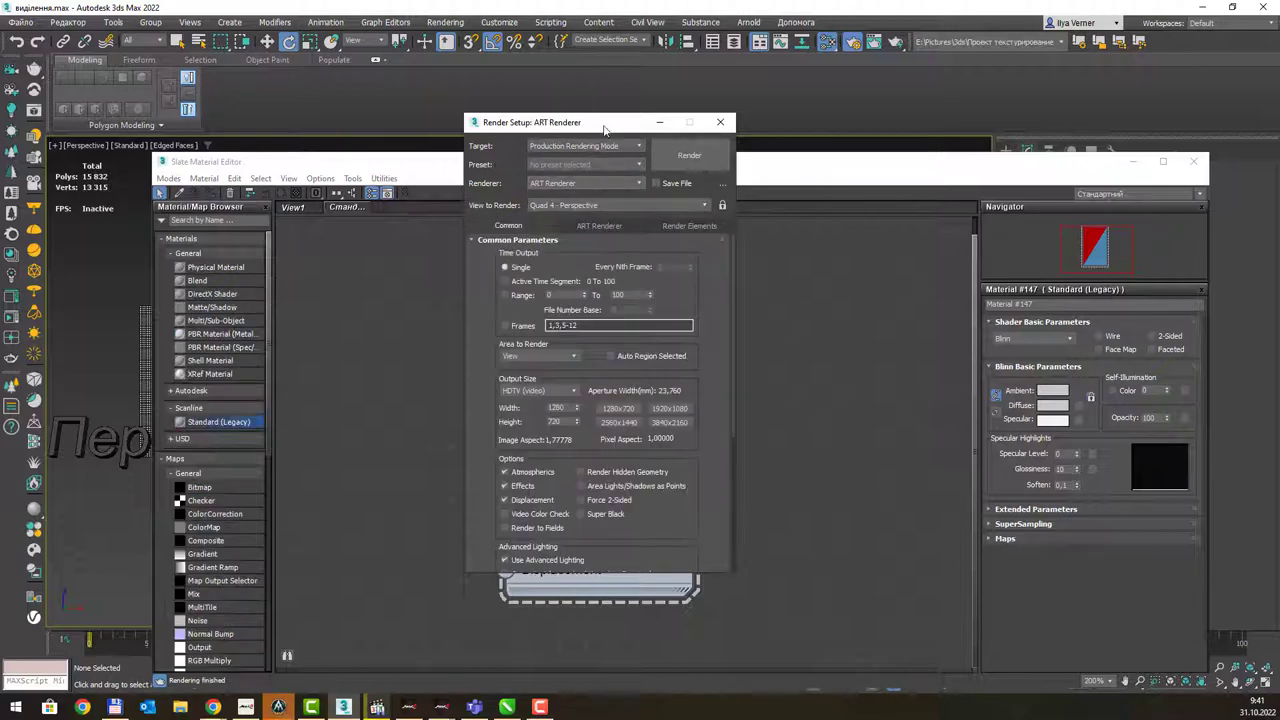
drag(599, 128, 617, 133)
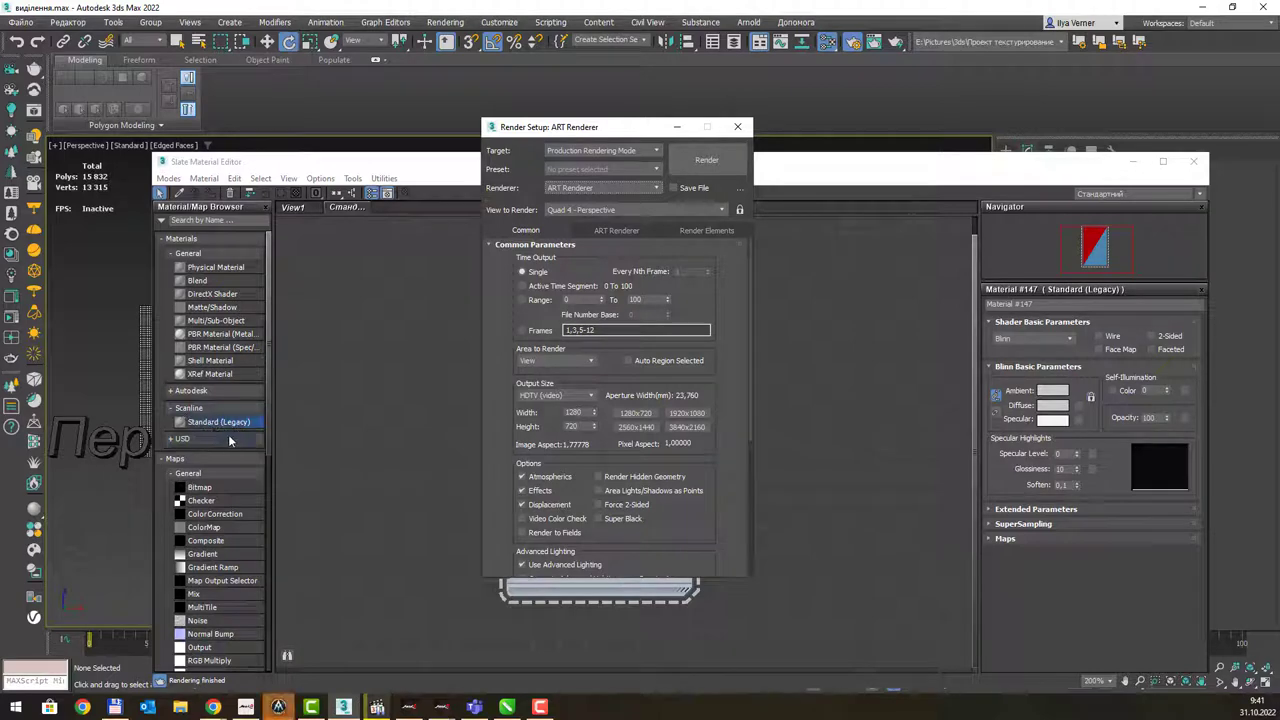
click(595, 185)
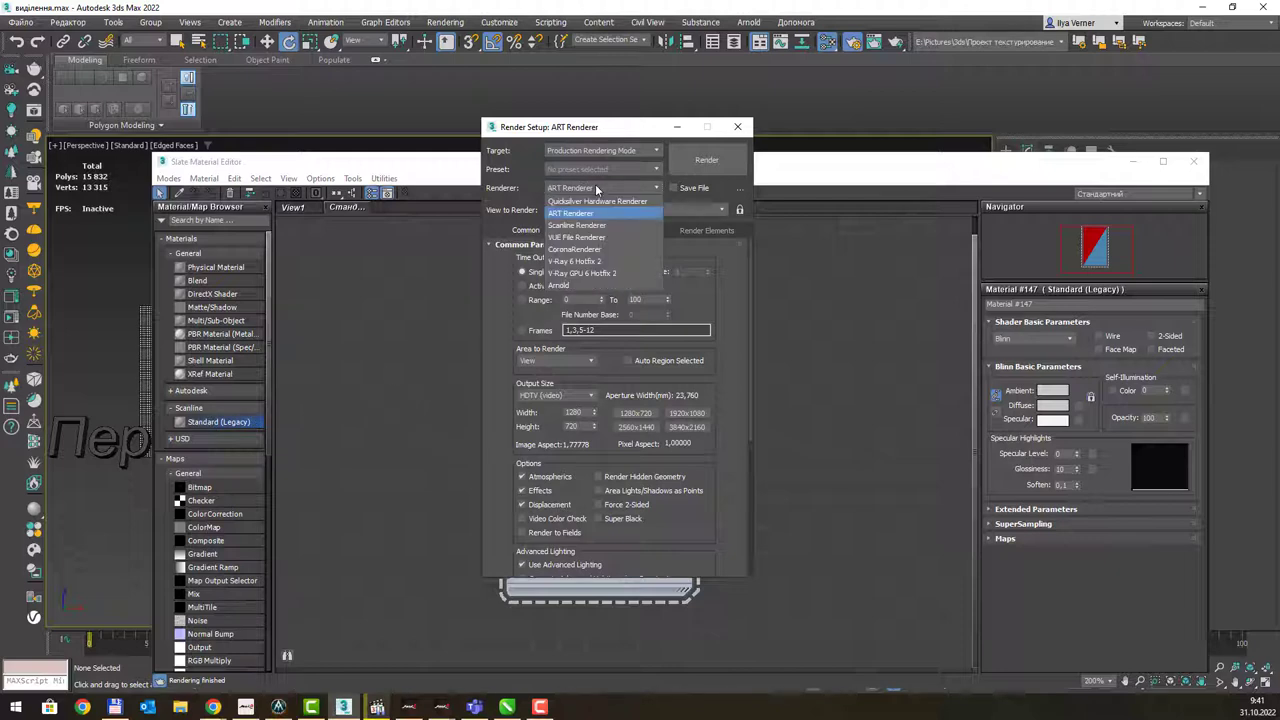
- Make Arnold the active renderer in place of ART, then reopen the Renderer list
click(580, 285)
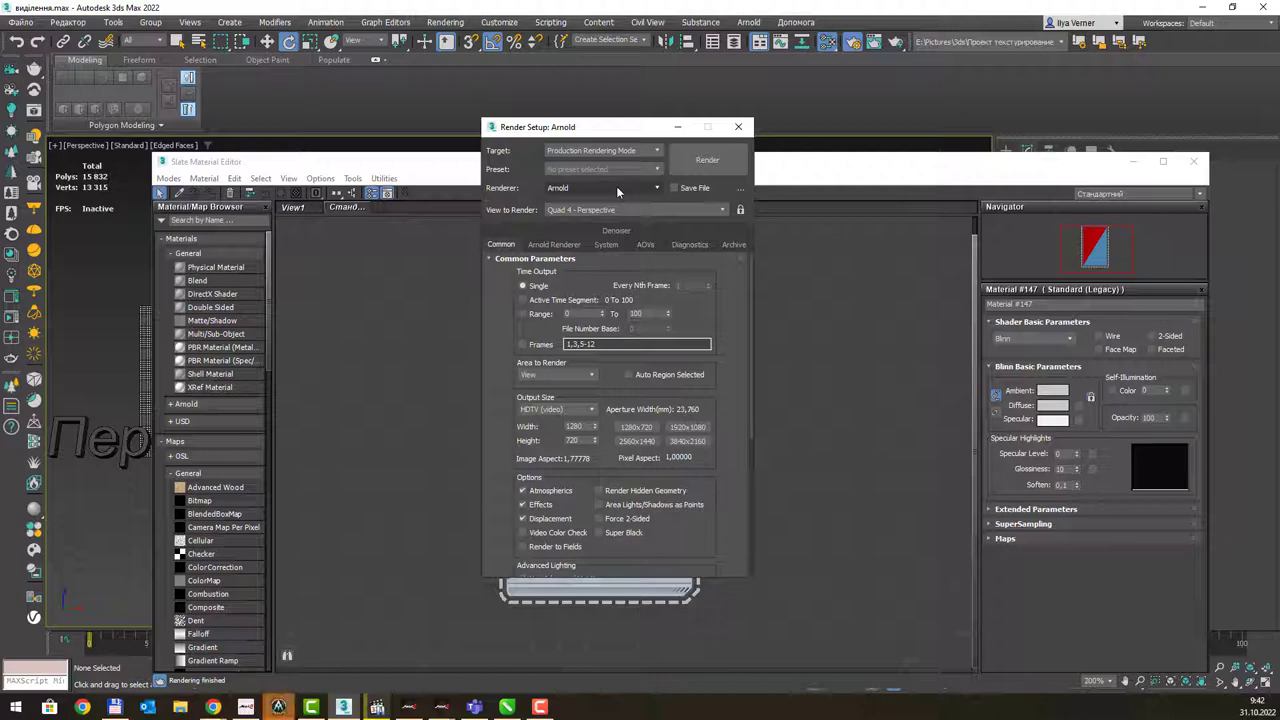
mouse_move(625, 131)
mouse_down()
mouse_move(737, 99)
mouse_move(621, 118)
mouse_up()
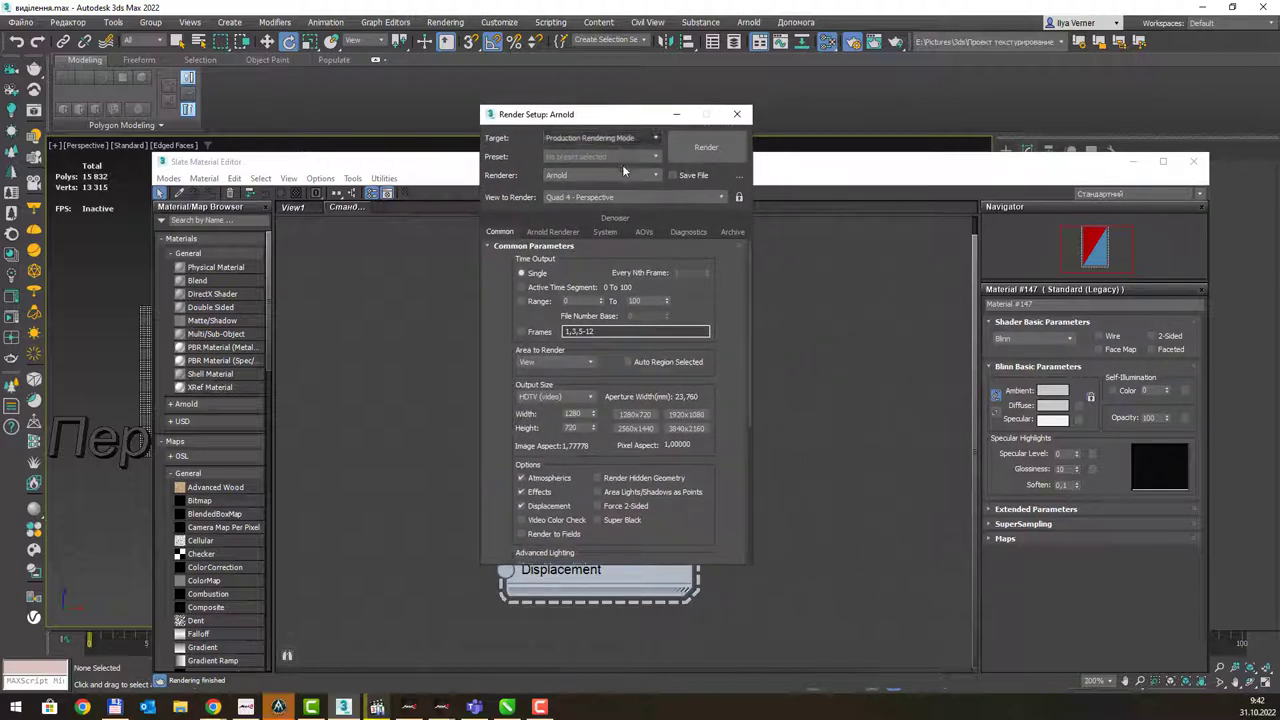
click(625, 177)
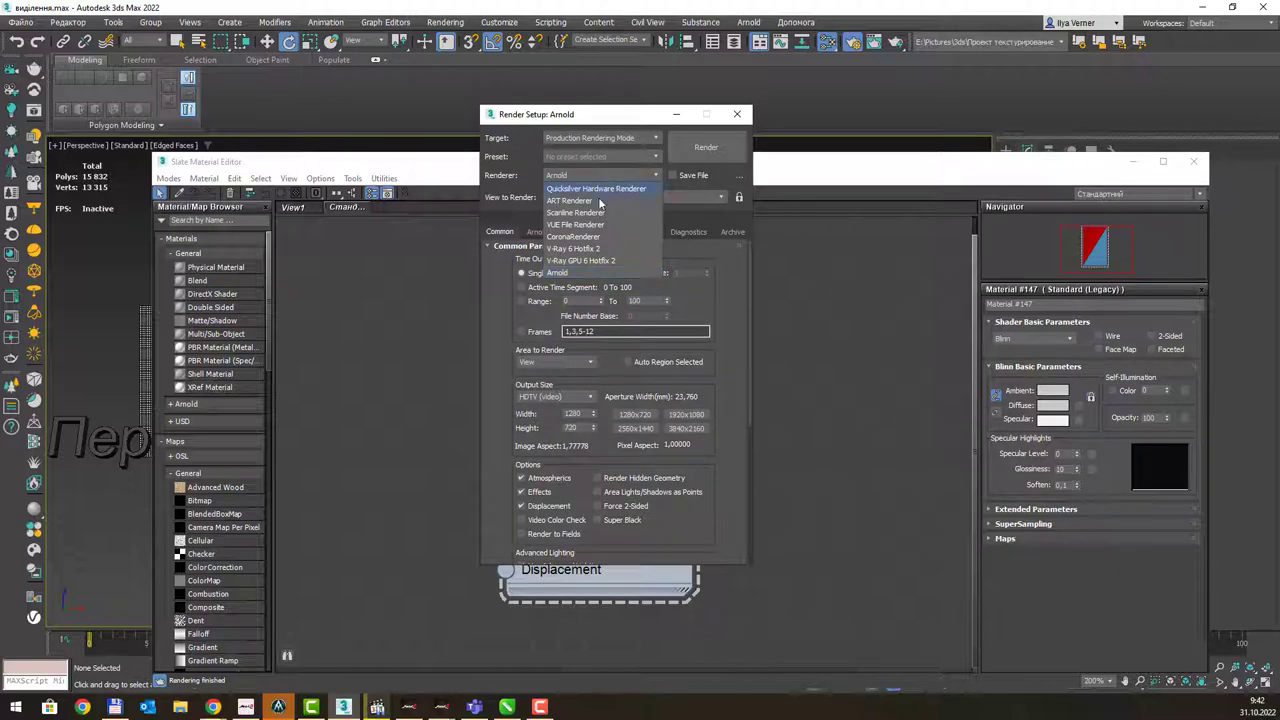
- Try CoronaRenderer, then settle on V-Ray GPU 6 Hotfix 2 as the active renderer
click(580, 236)
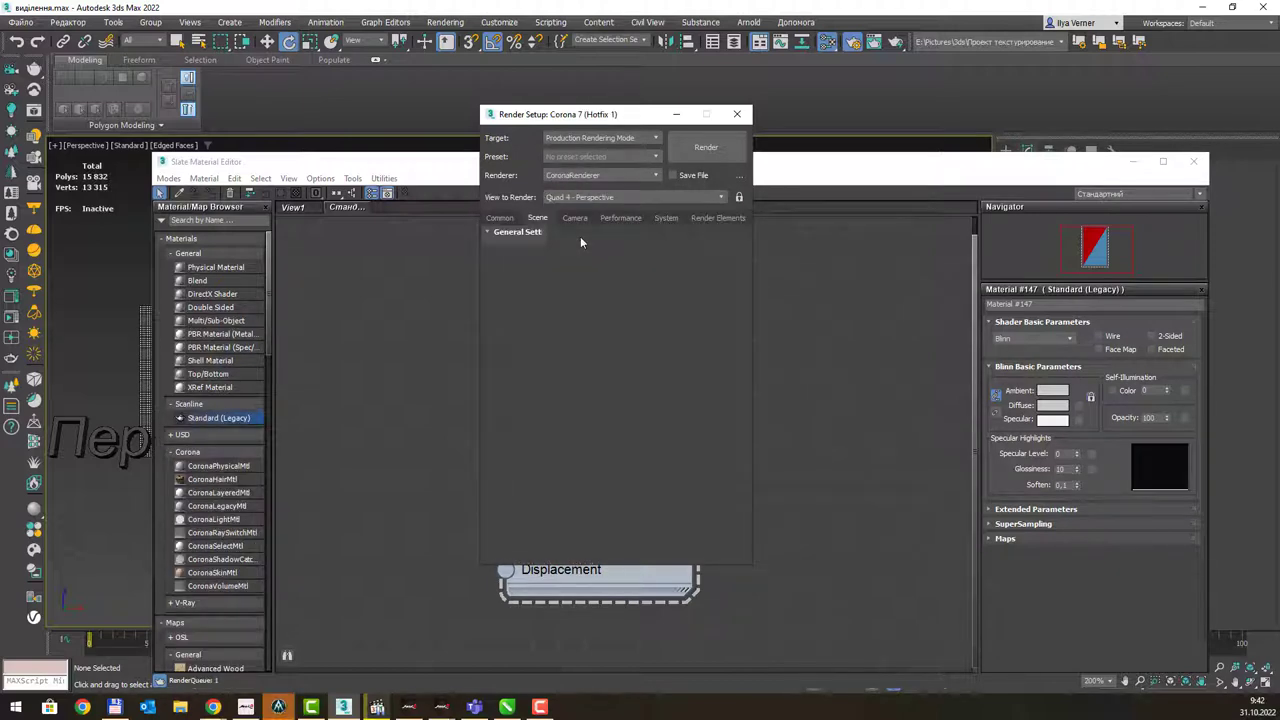
click(582, 177)
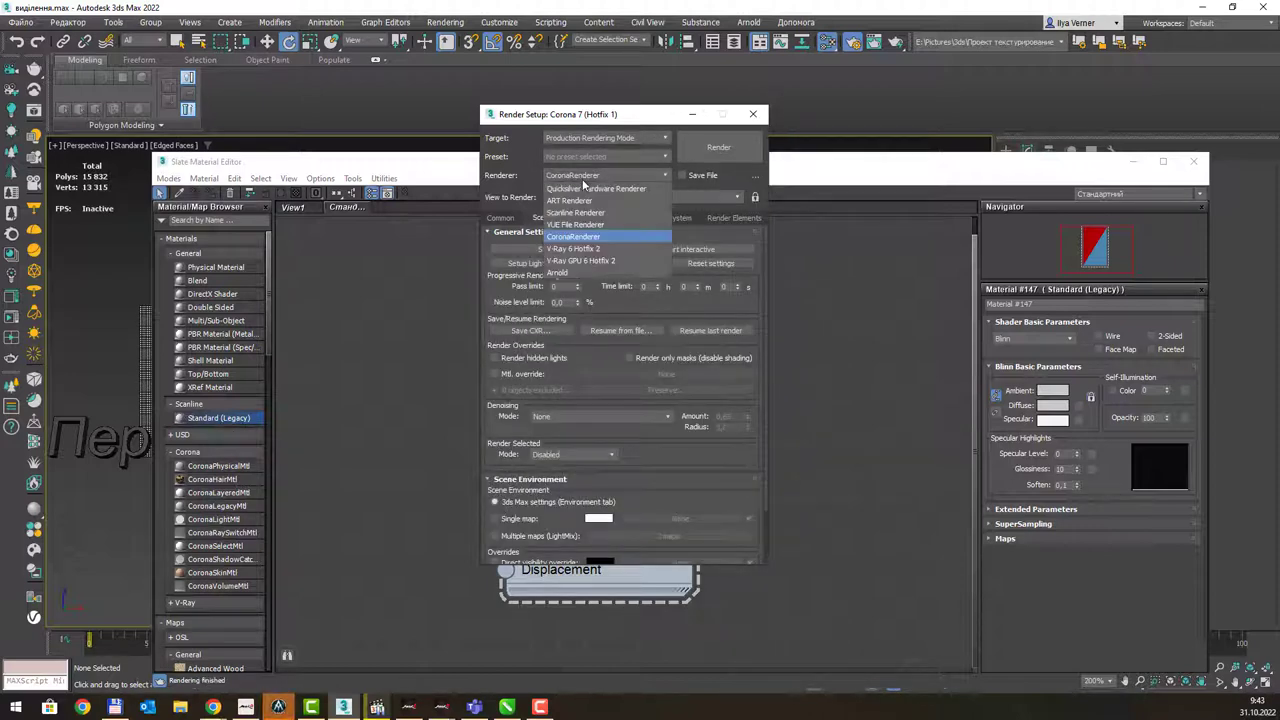
click(580, 262)
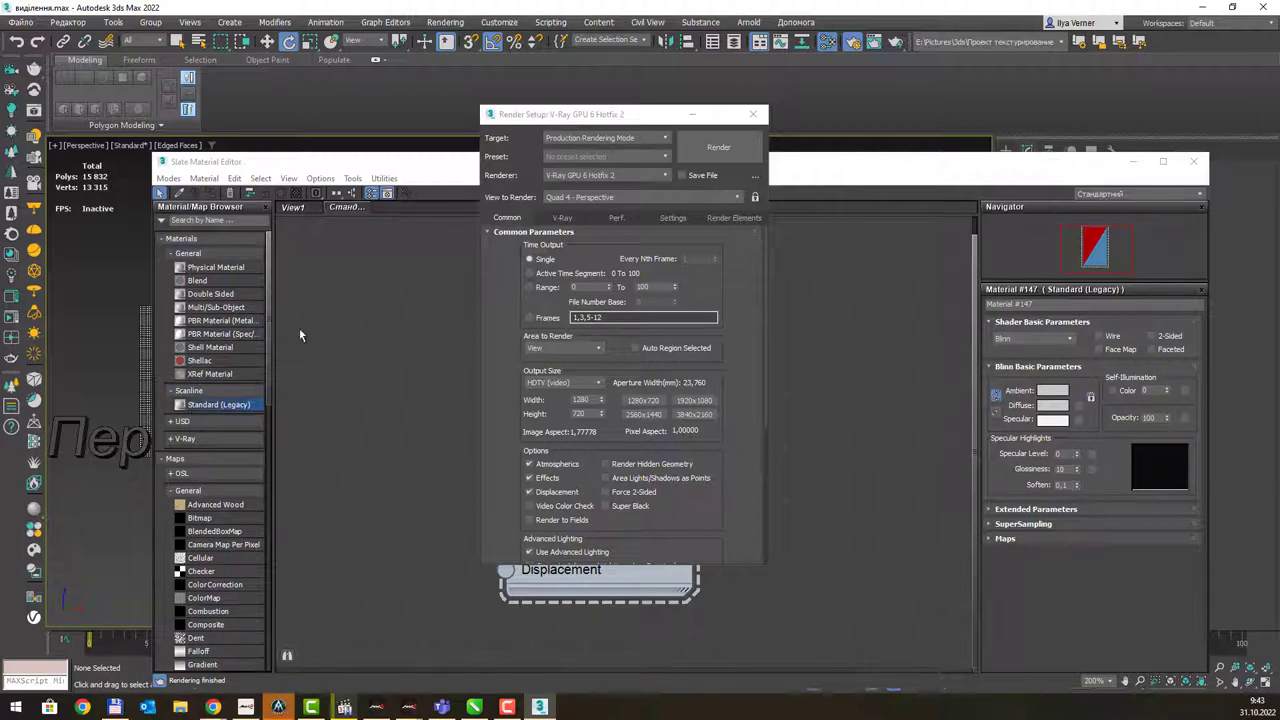
- Pass through Arnold and return the active renderer to ART Renderer
click(593, 176)
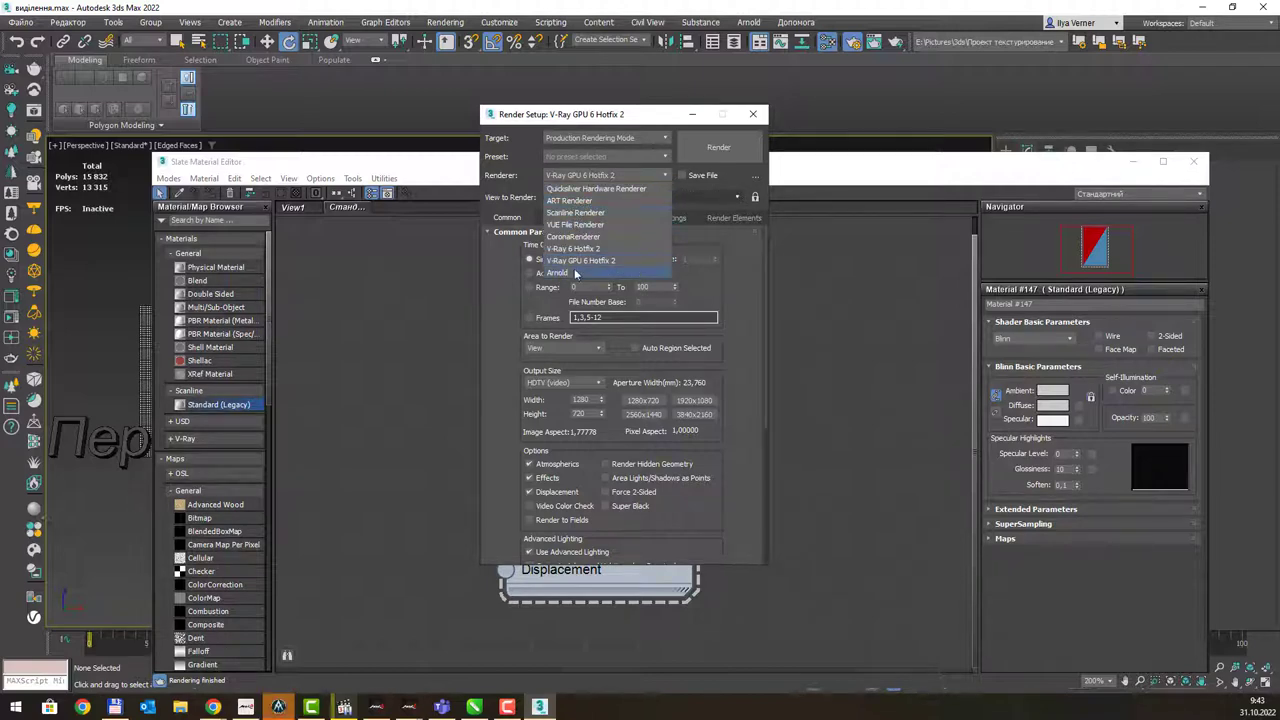
click(568, 271)
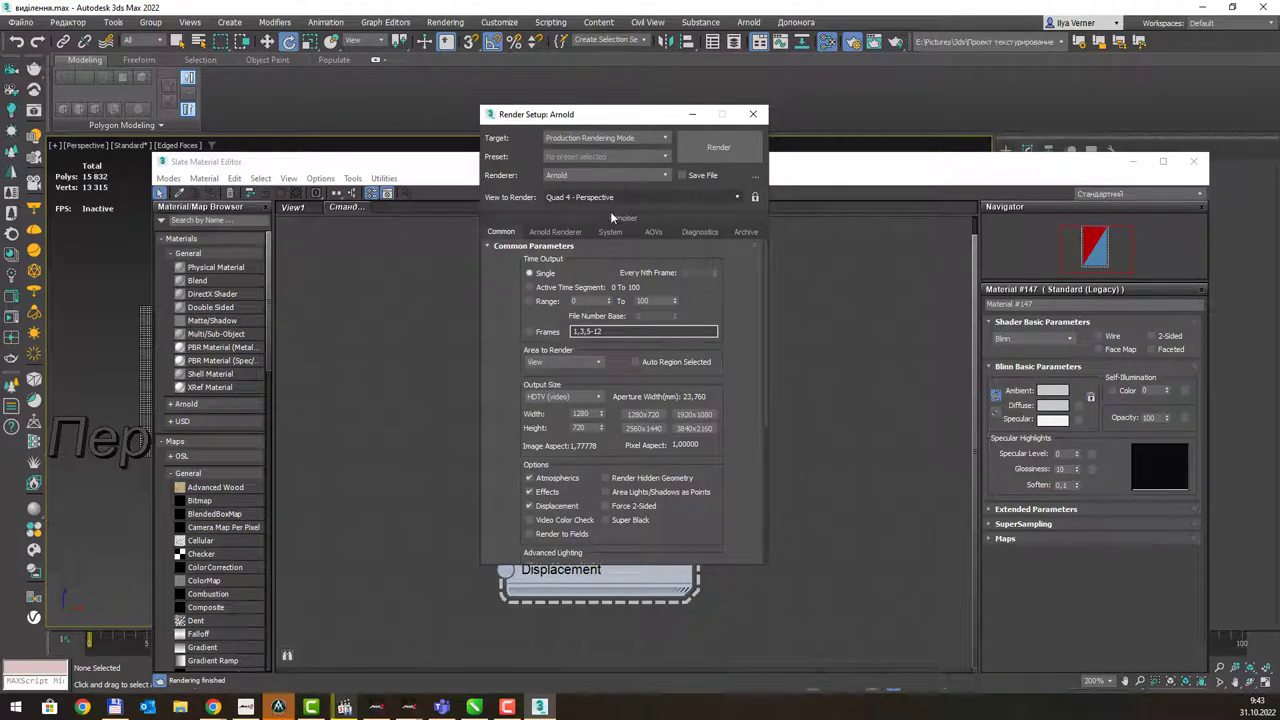
drag(572, 115, 547, 120)
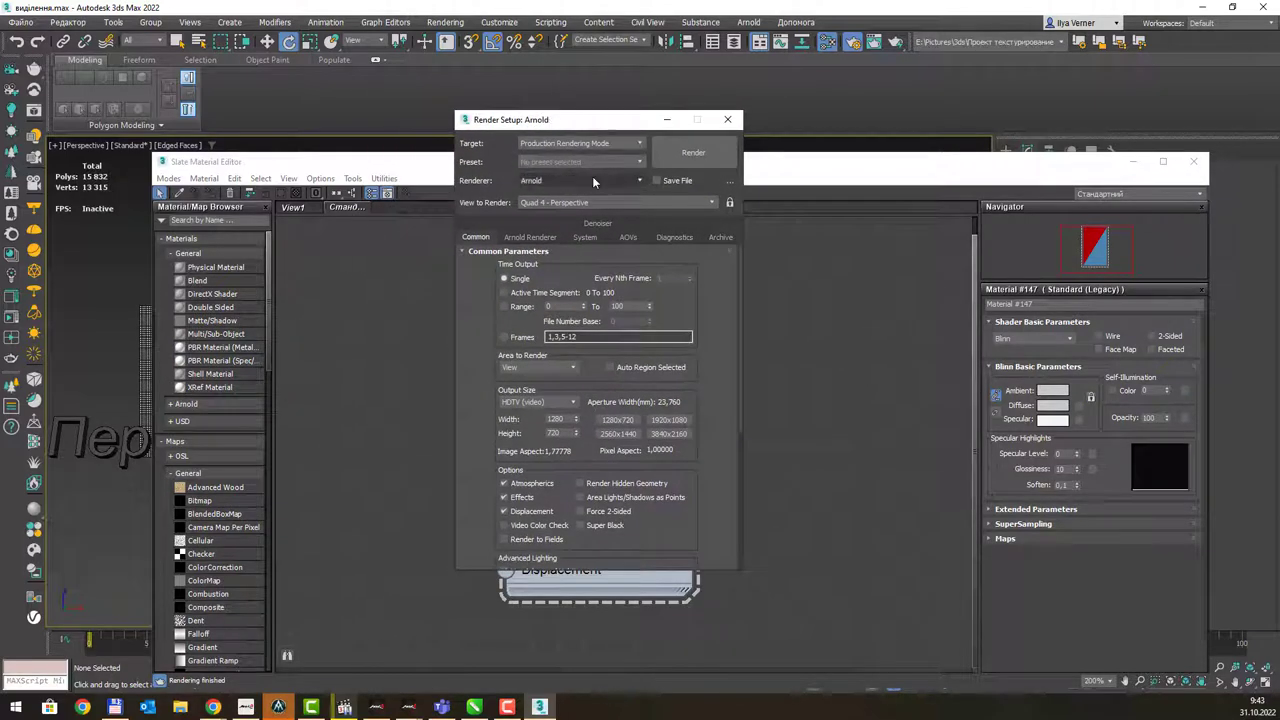
click(595, 181)
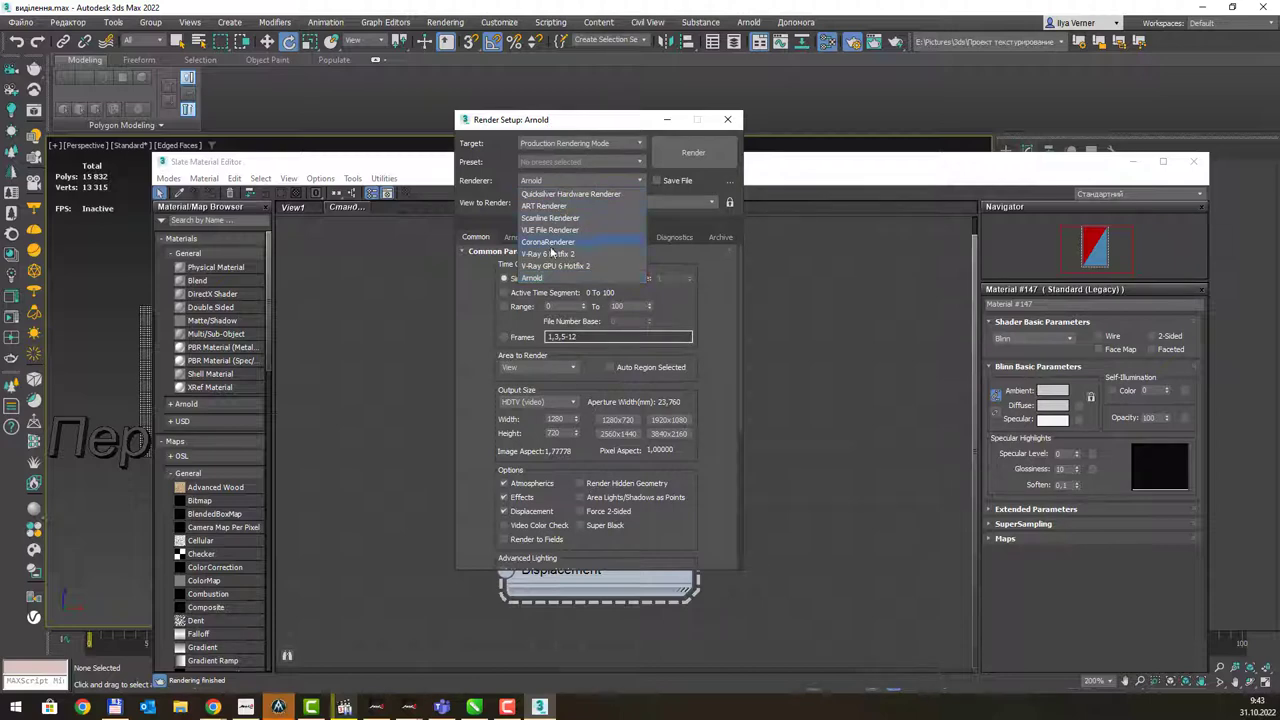
click(552, 206)
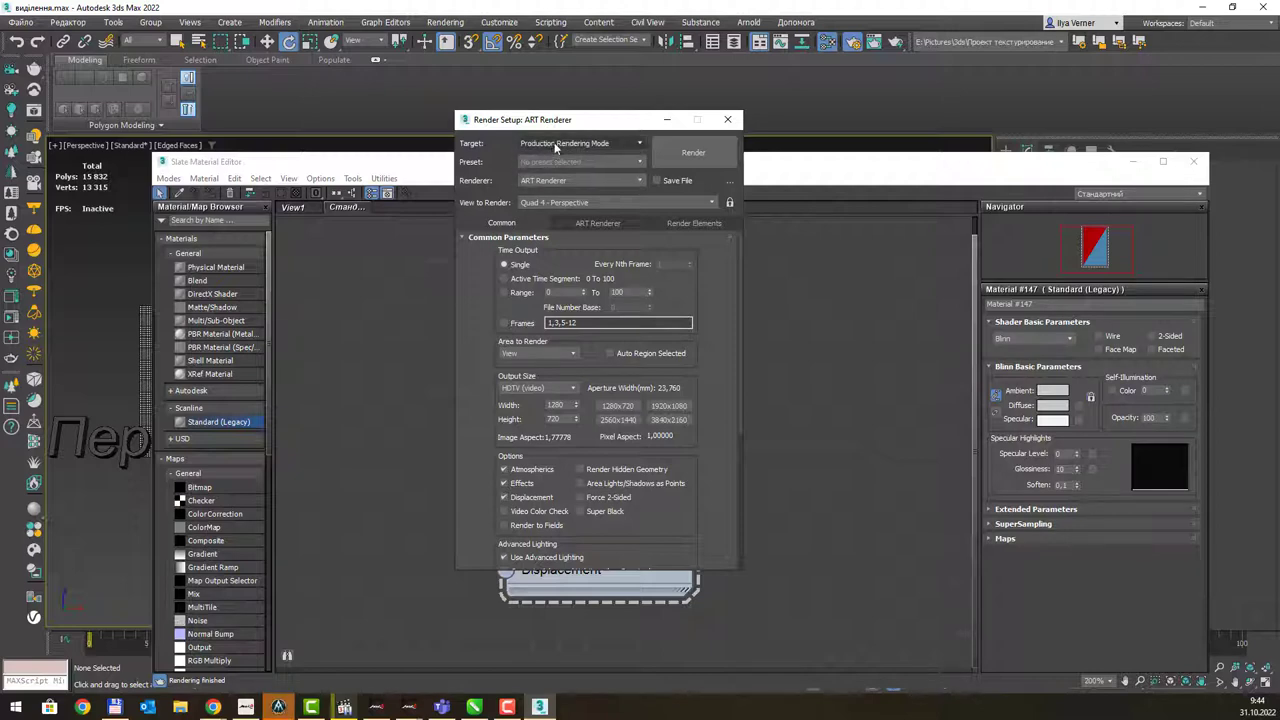
- Move the Render Setup dialog aside and close it
drag(569, 119, 830, 138)
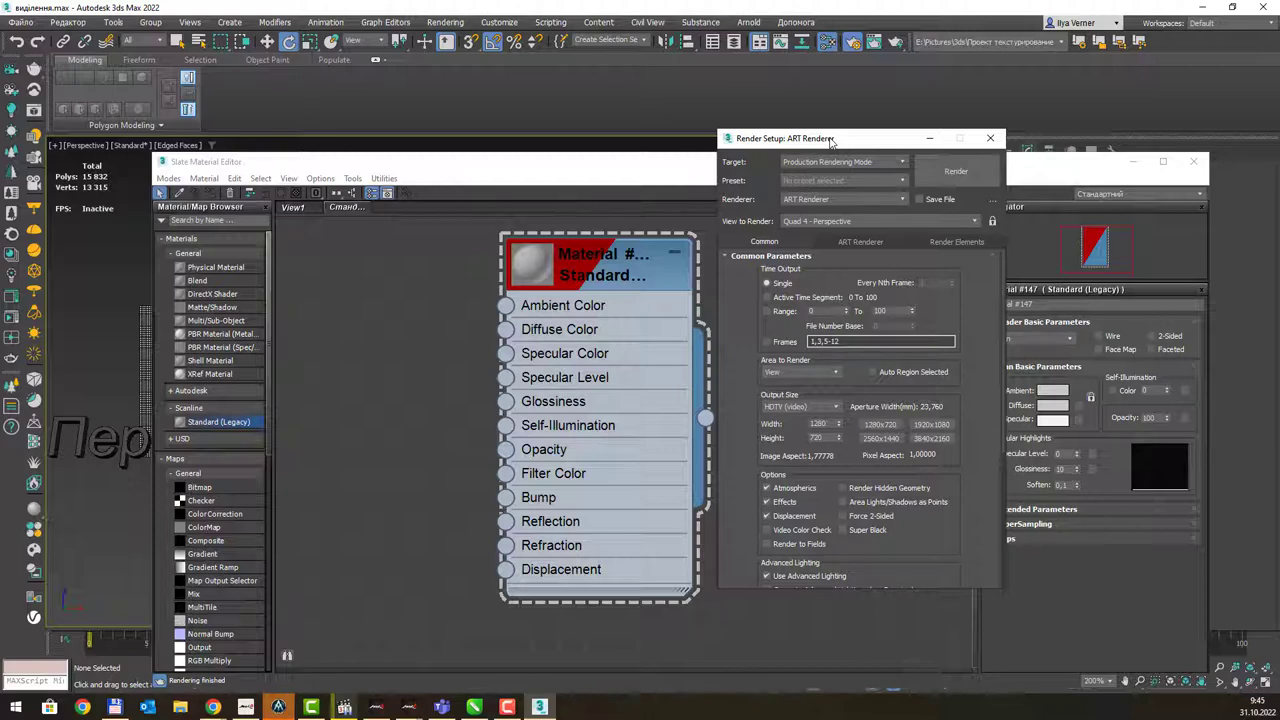
click(990, 138)
- Maximize the Slate Material Editor and expand Material #147 to show its preview sphere
double_click(895, 164)
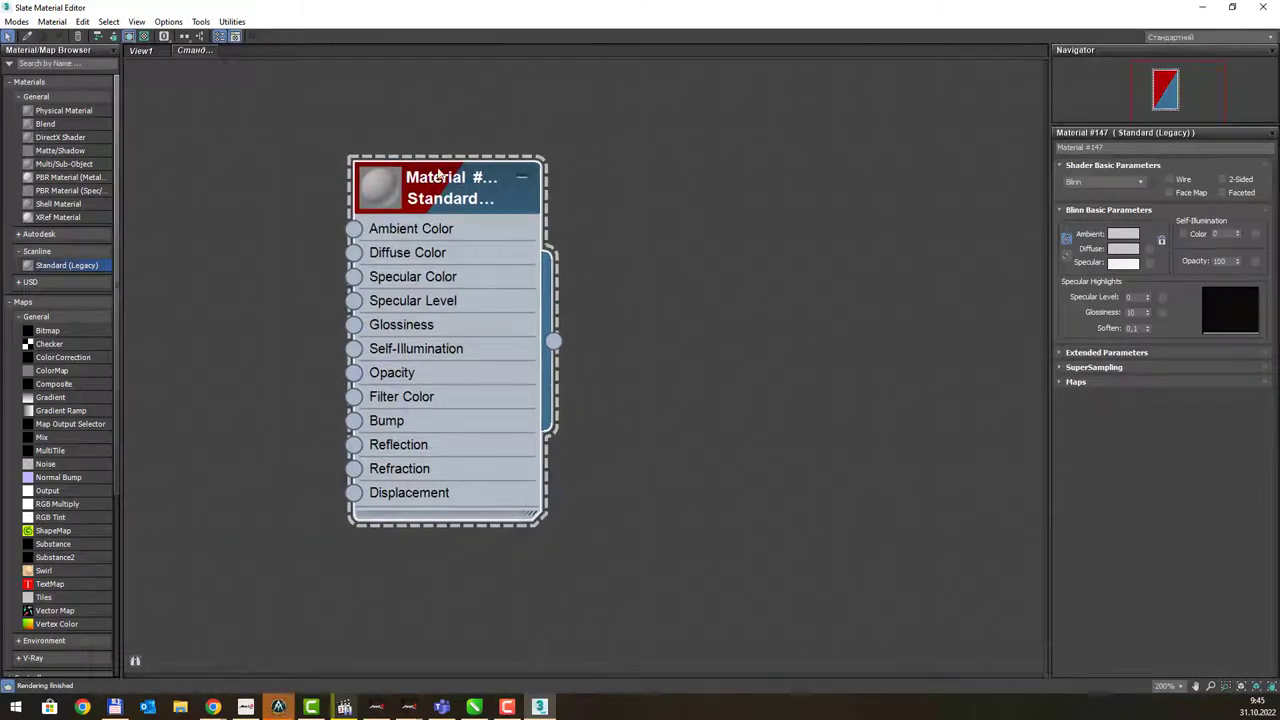
middle_drag(455, 180, 362, 159)
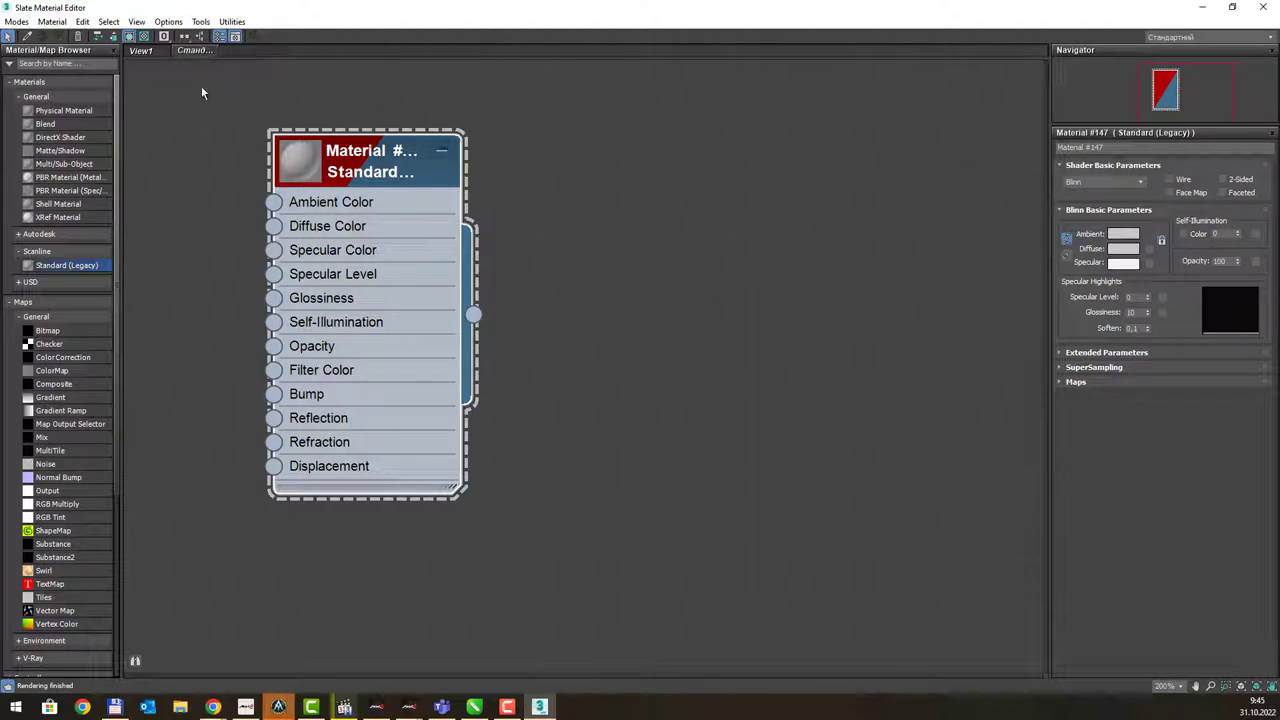
drag(358, 162, 385, 163)
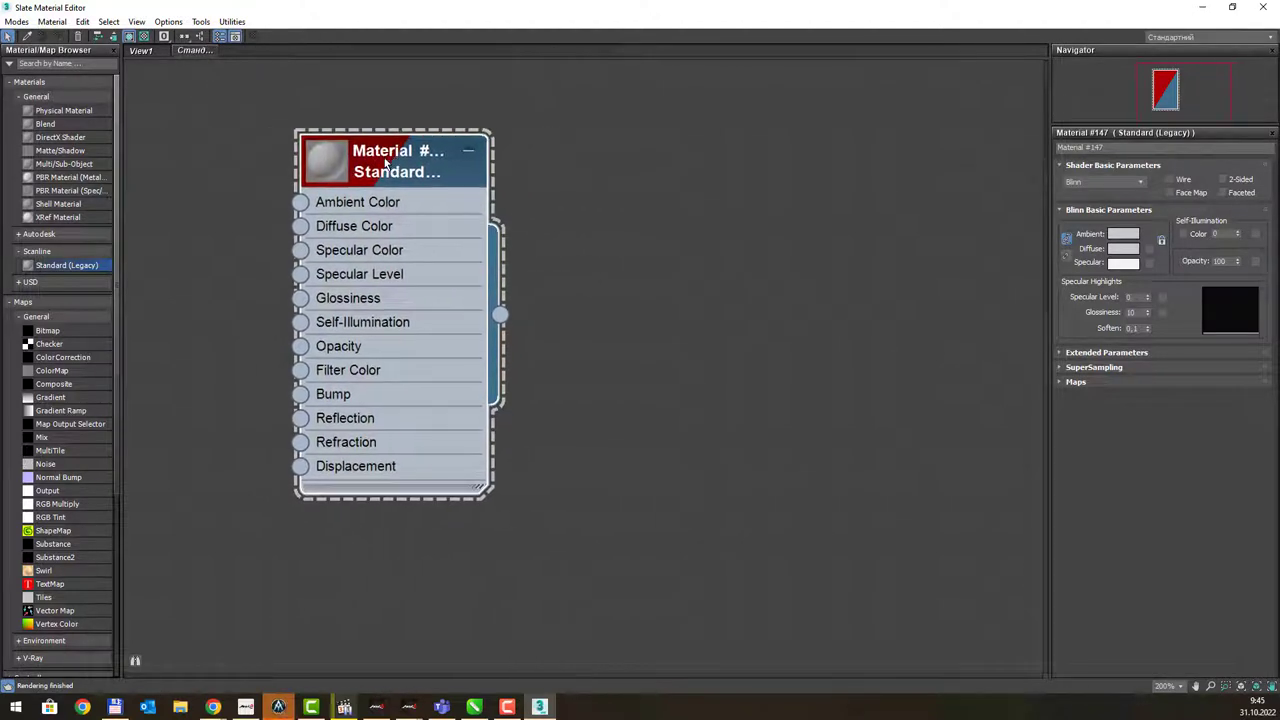
double_click(315, 163)
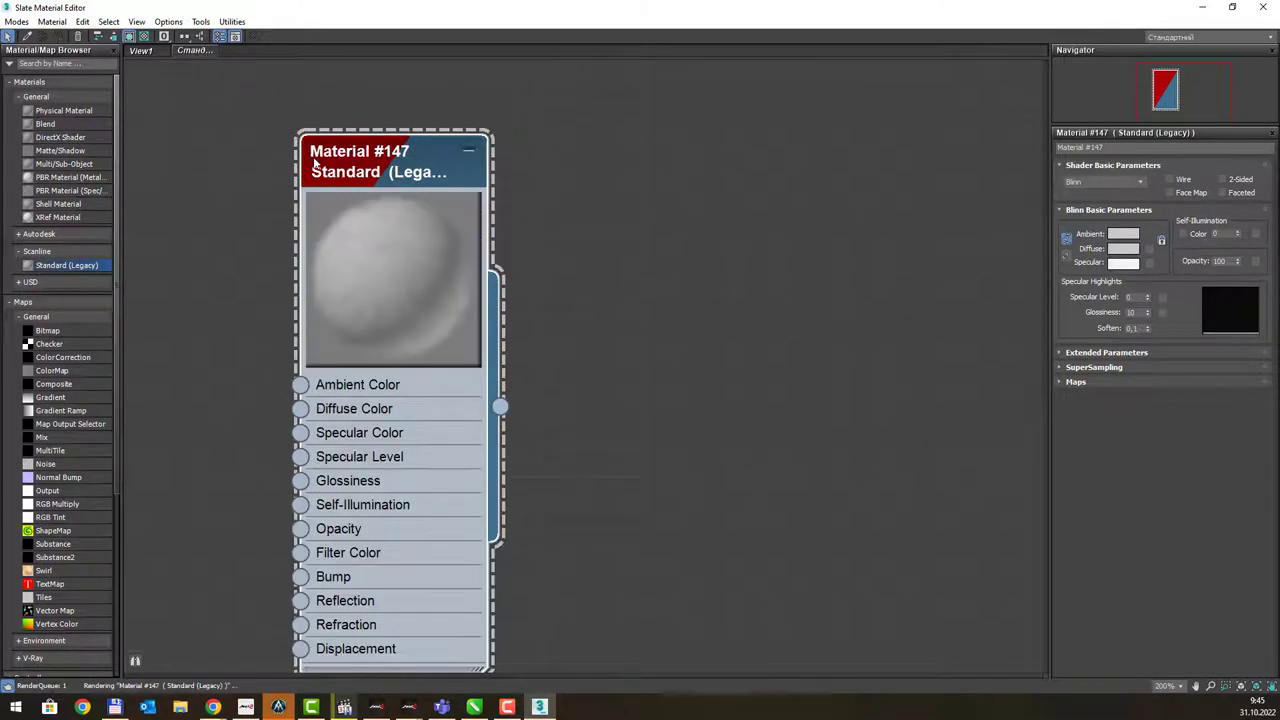
drag(315, 163, 288, 110)
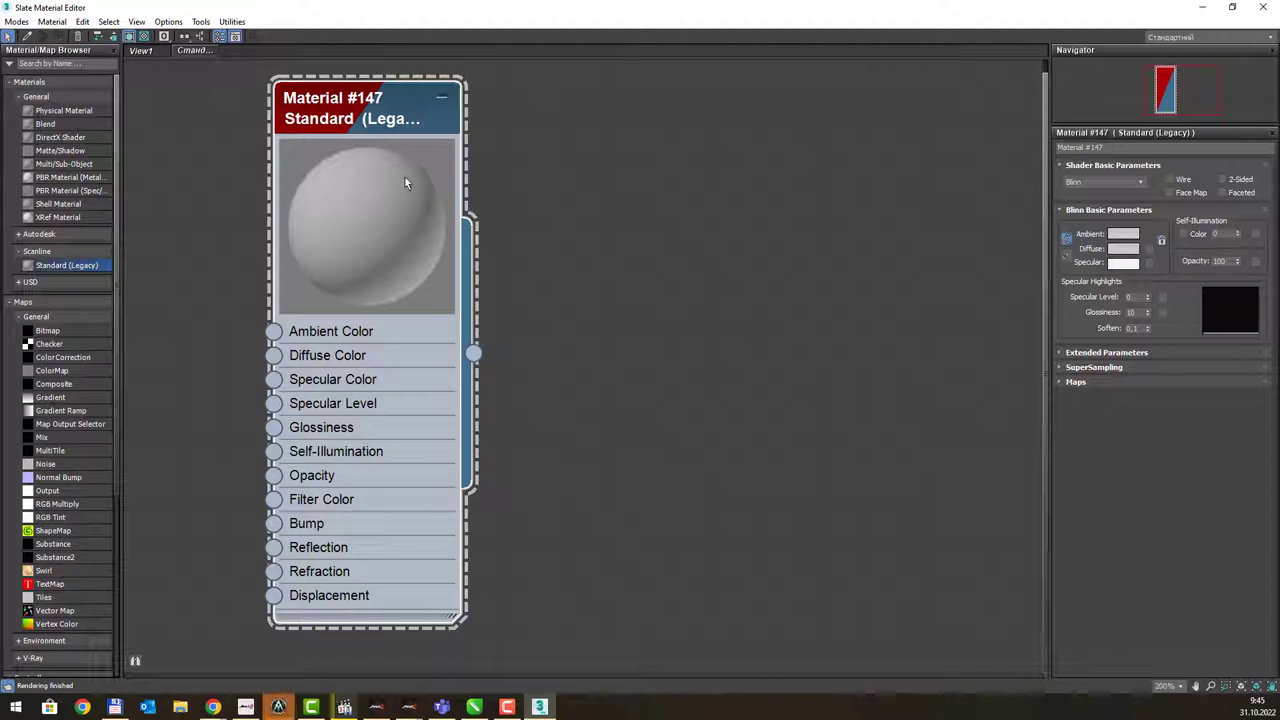
- Reposition Material #147 and drag a map wire from its color input to list map types
mouse_move(387, 119)
mouse_down()
mouse_move(562, 119)
mouse_move(362, 119)
mouse_move(467, 118)
mouse_up()
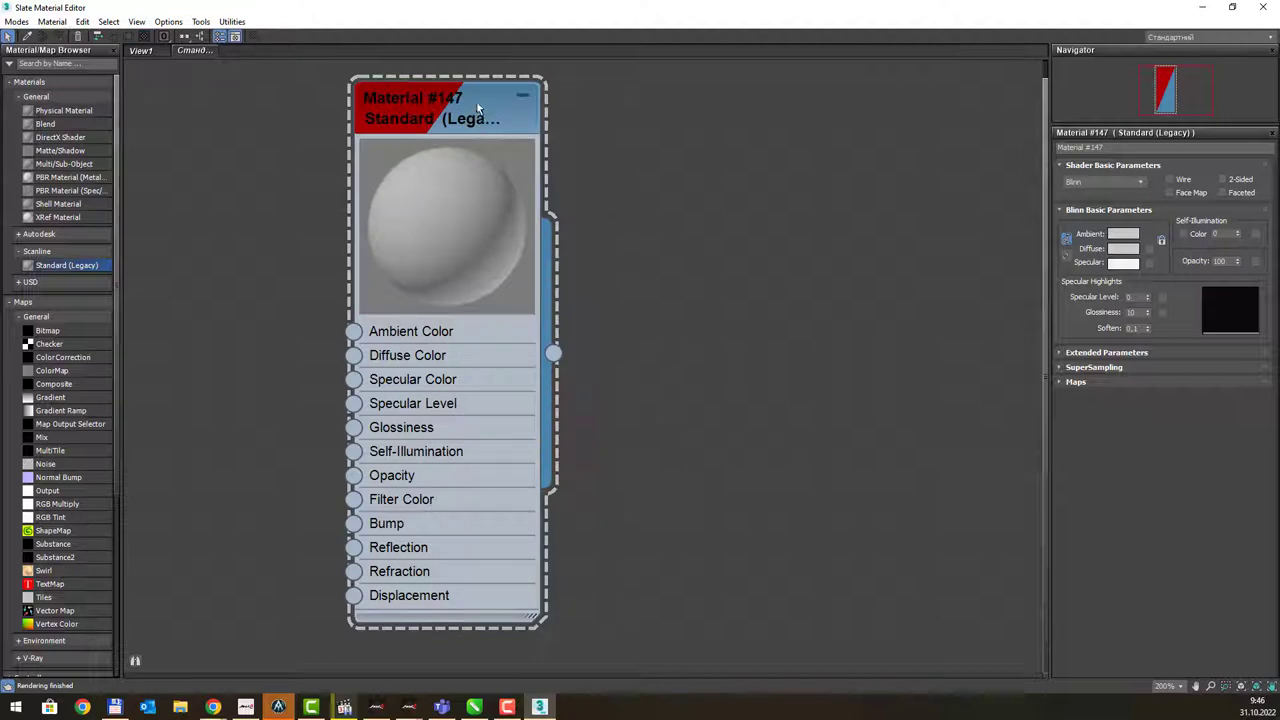
drag(482, 106, 455, 106)
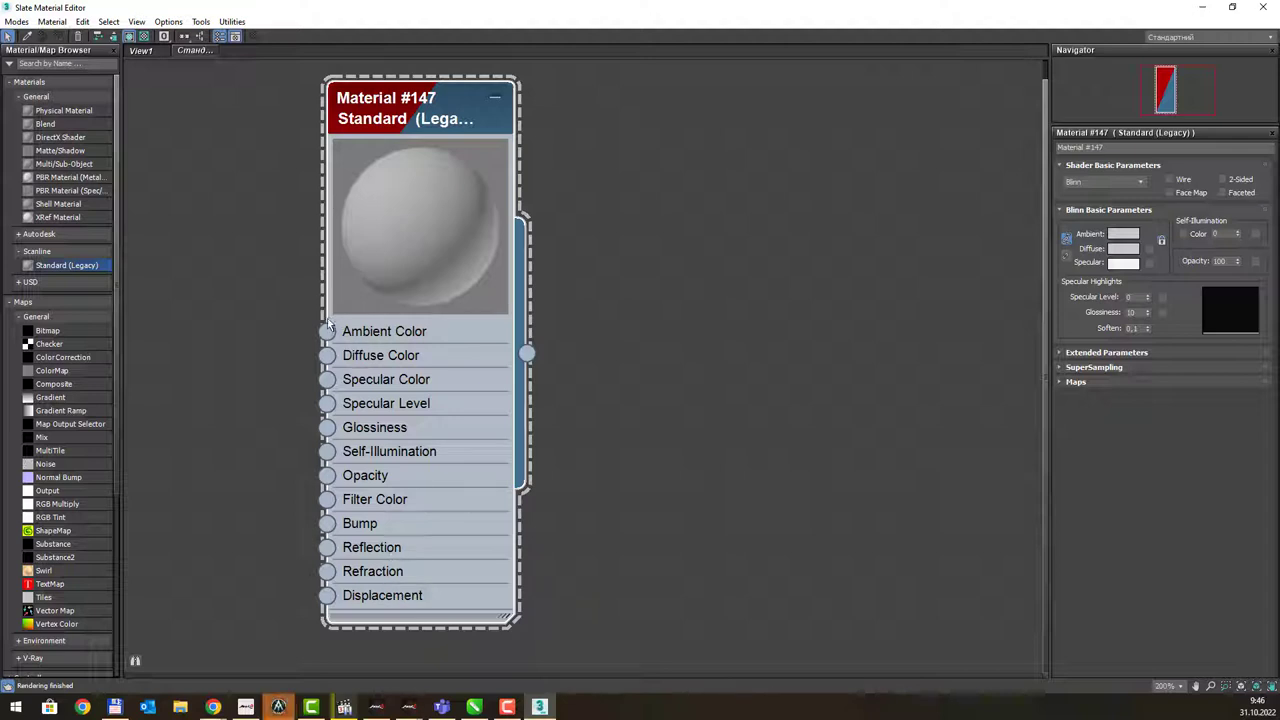
mouse_move(327, 331)
mouse_down()
mouse_move(265, 334)
mouse_move(229, 363)
mouse_up()
click(369, 286)
click(340, 386)
drag(331, 384, 250, 395)
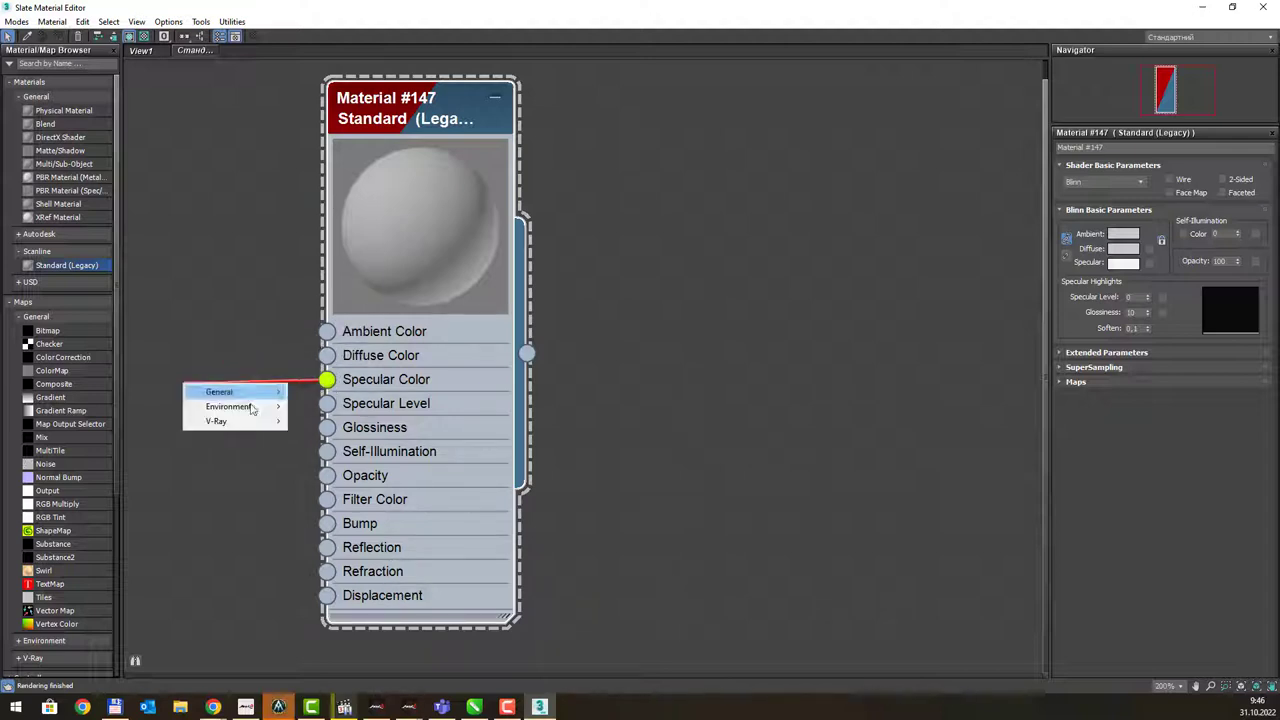
click(251, 406)
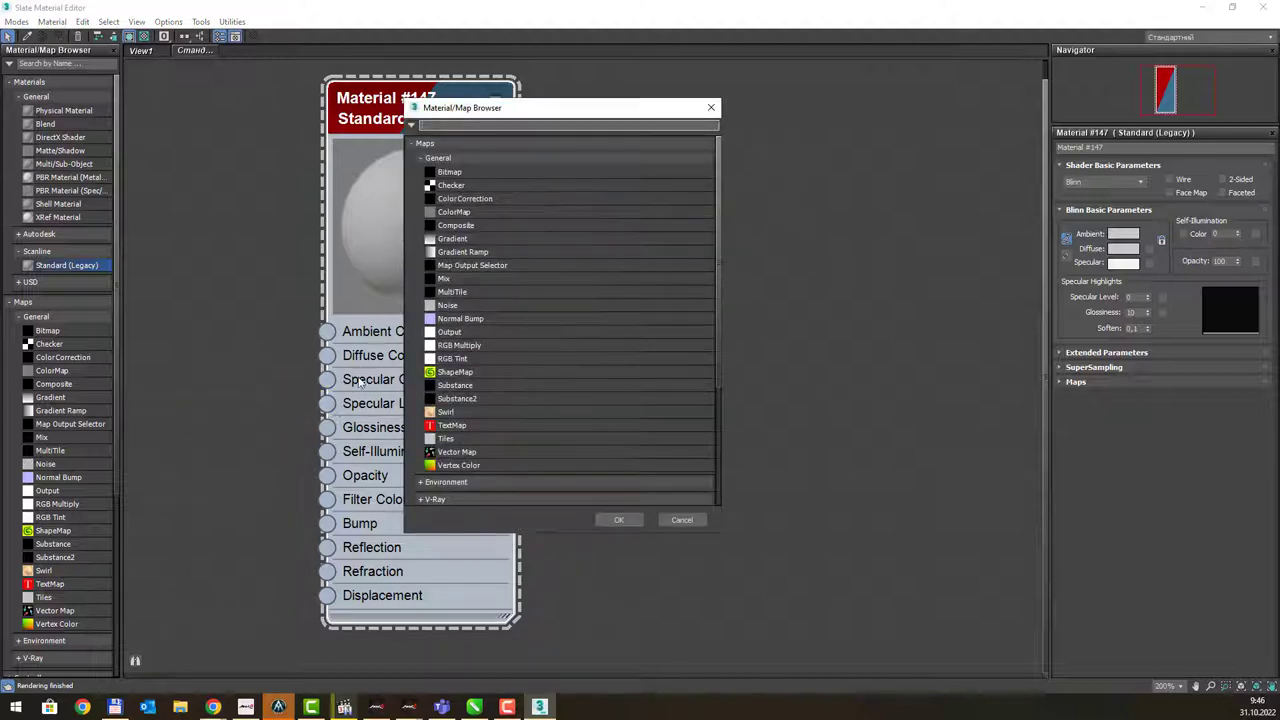
click(711, 107)
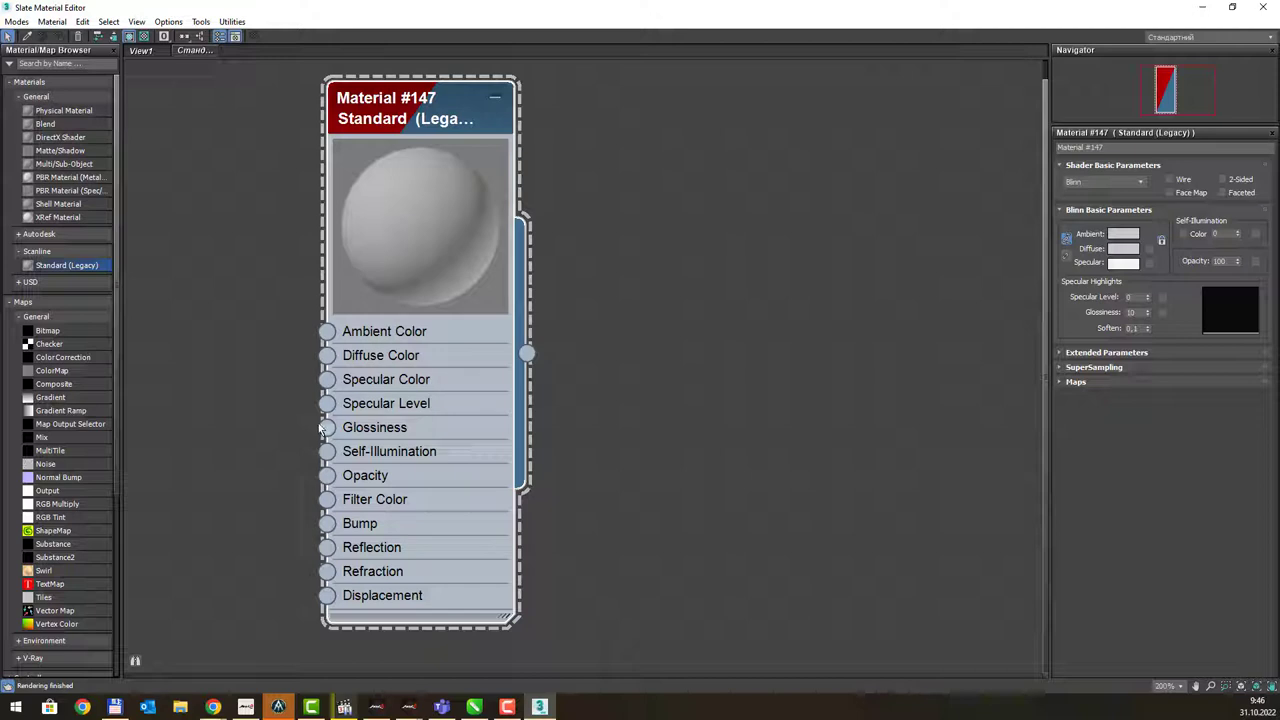
drag(462, 99, 527, 92)
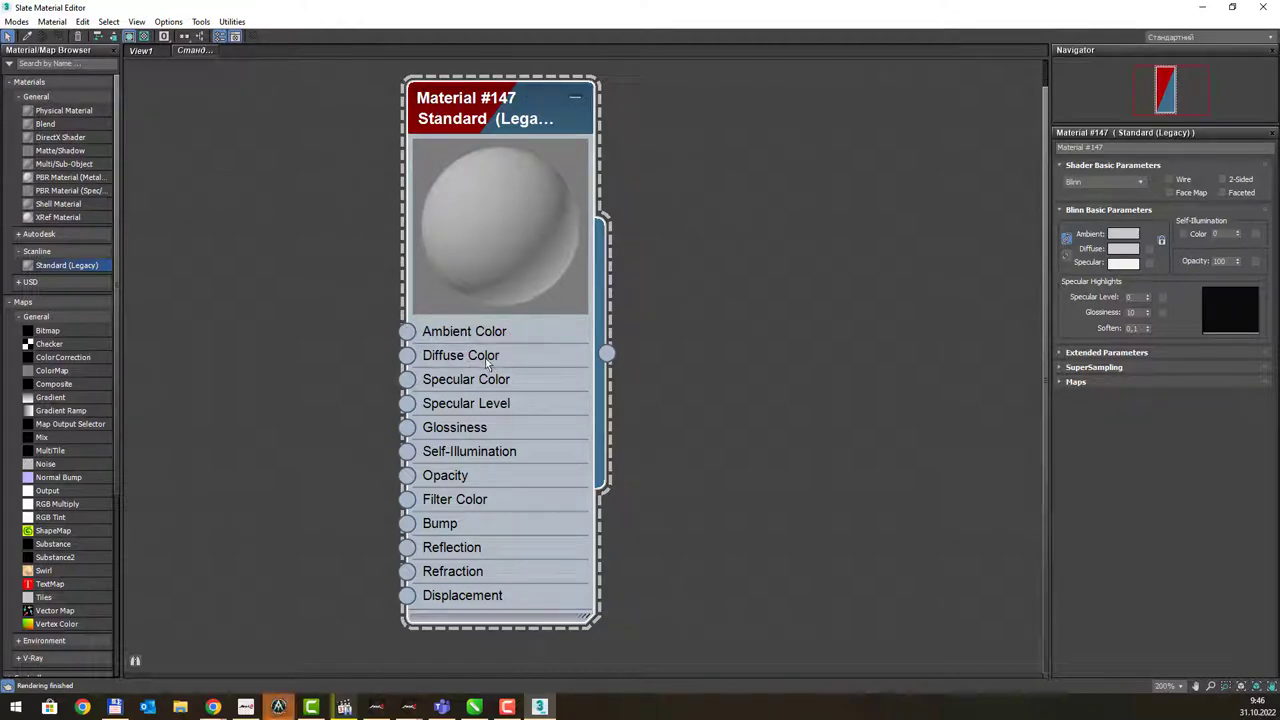
drag(607, 352, 746, 320)
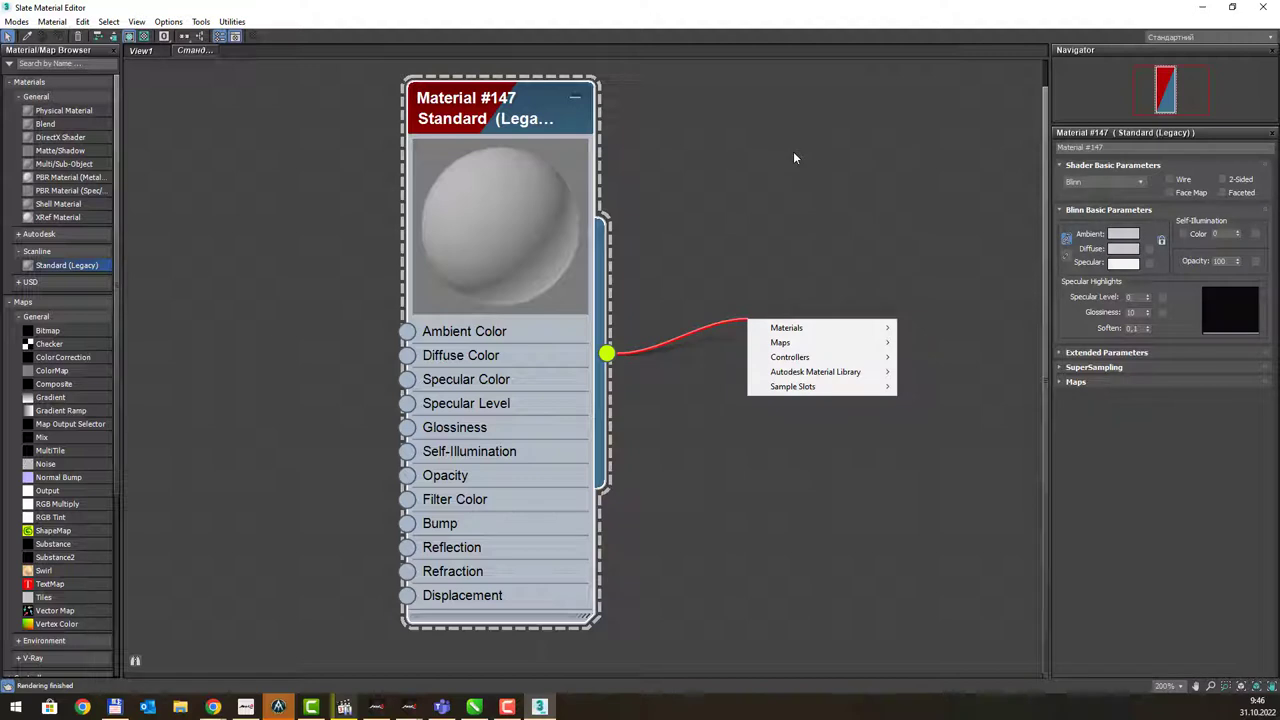
click(718, 168)
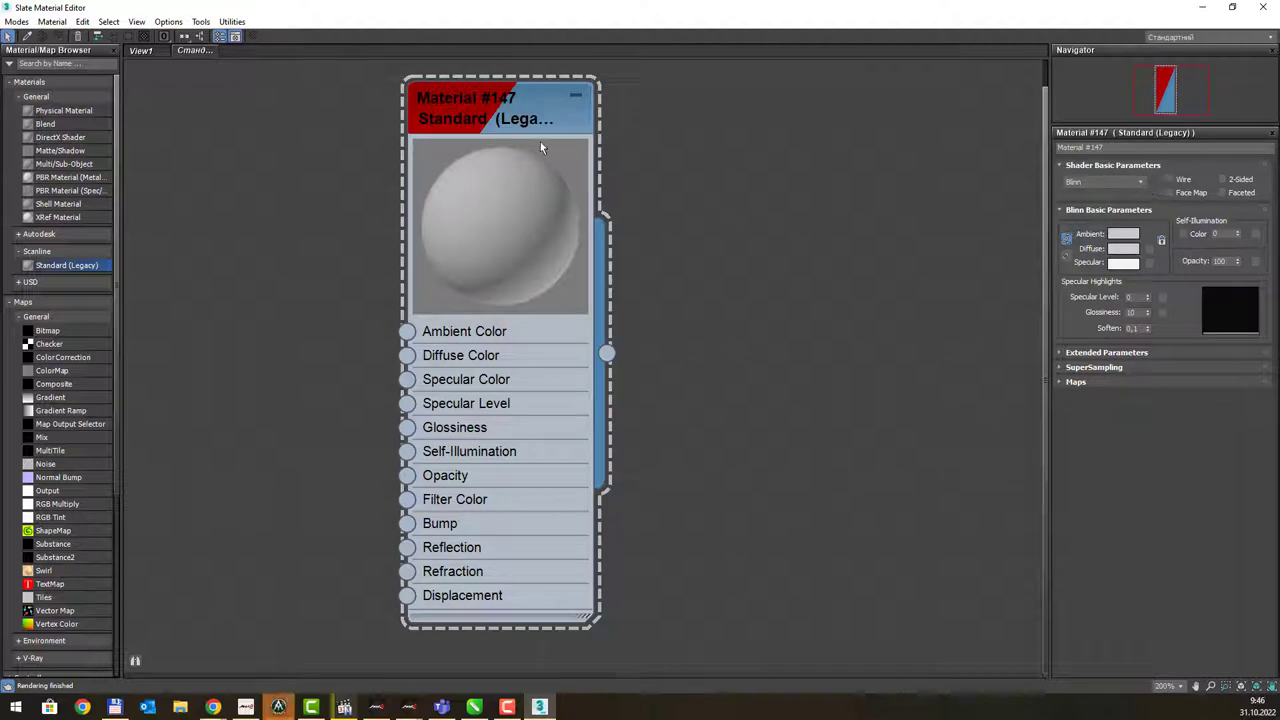
middle_drag(541, 148, 541, 175)
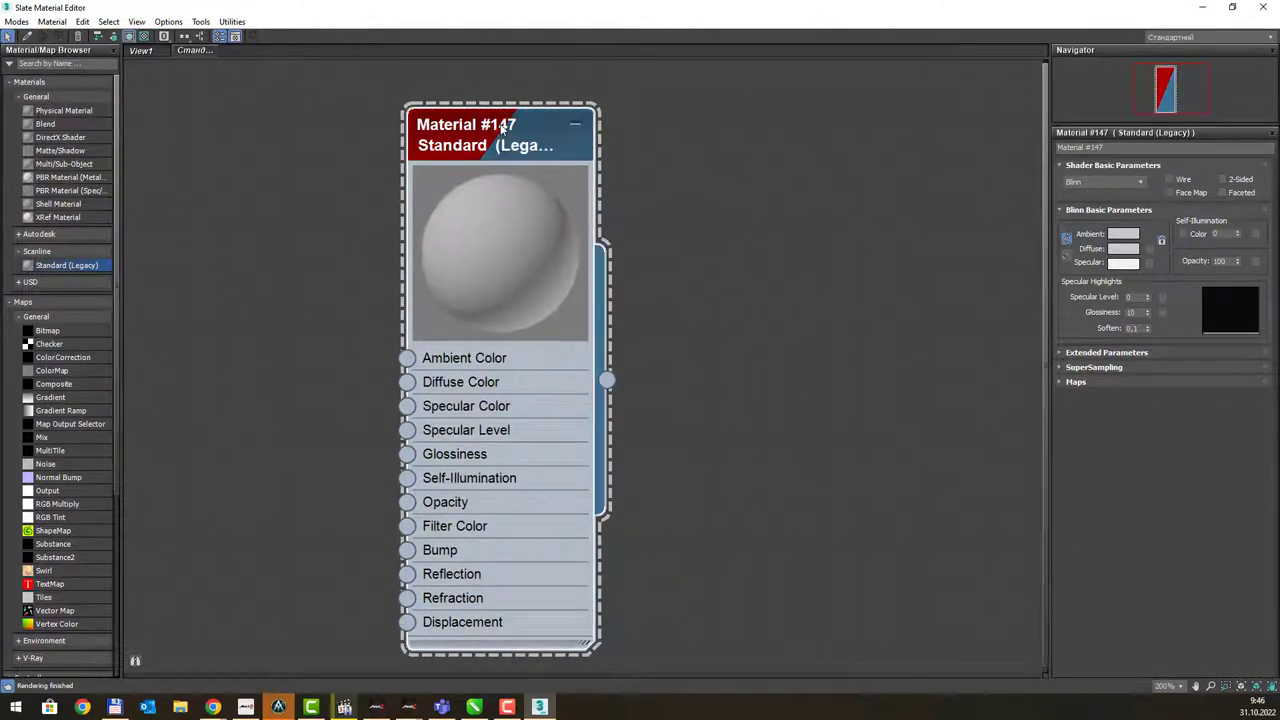
drag(502, 128, 523, 117)
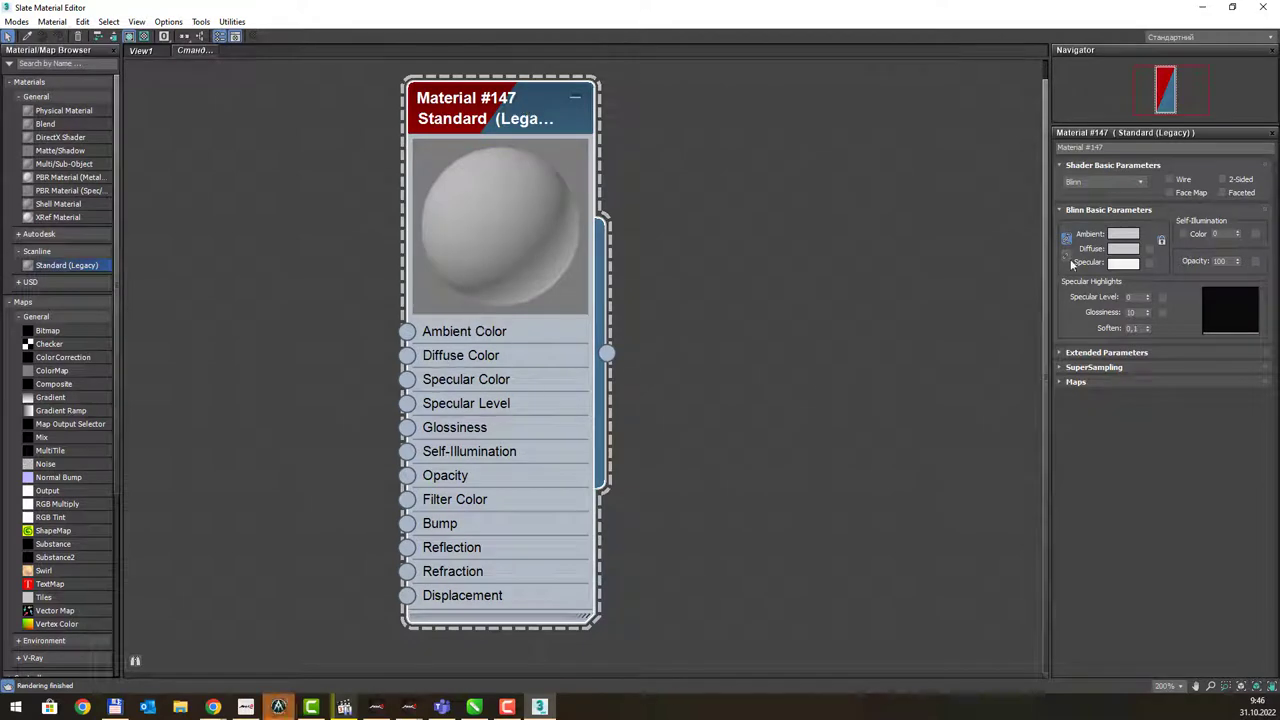
- Browse the Maps, SuperSampling and Extended Parameters rollouts, then head back to CorelDRAW
click(1058, 382)
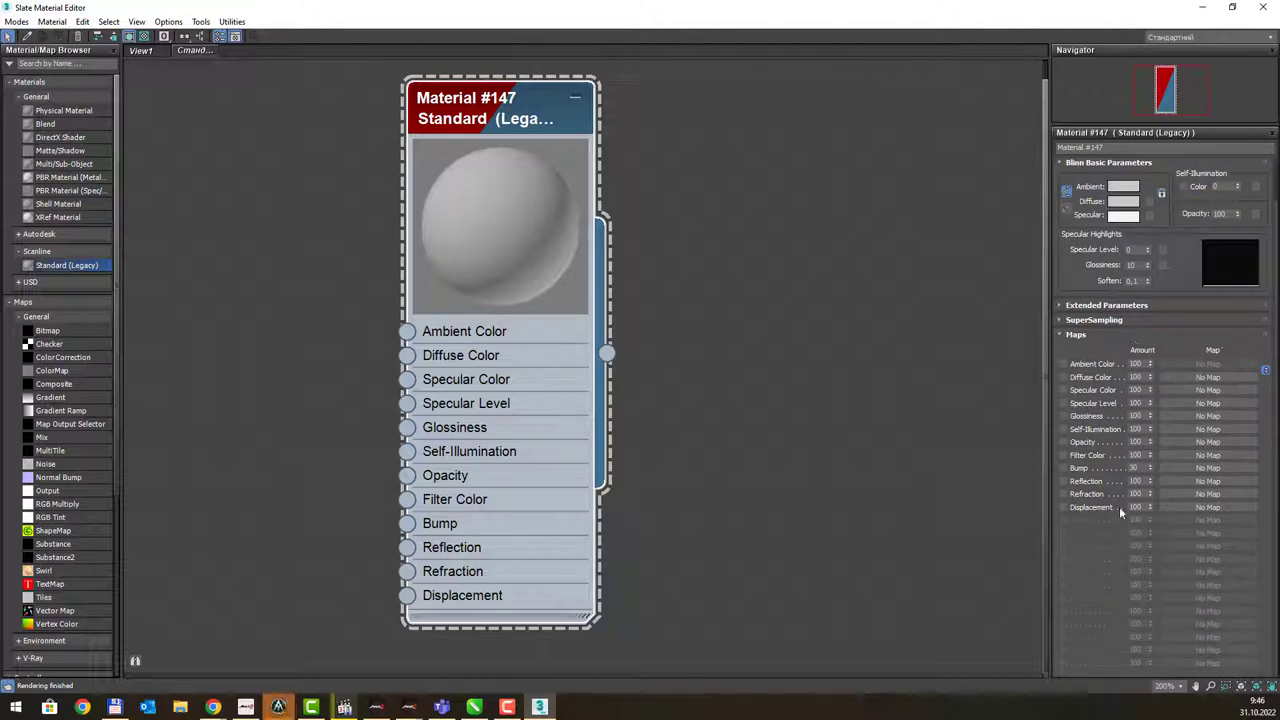
scroll(1109, 341, up, 1)
click(1060, 362)
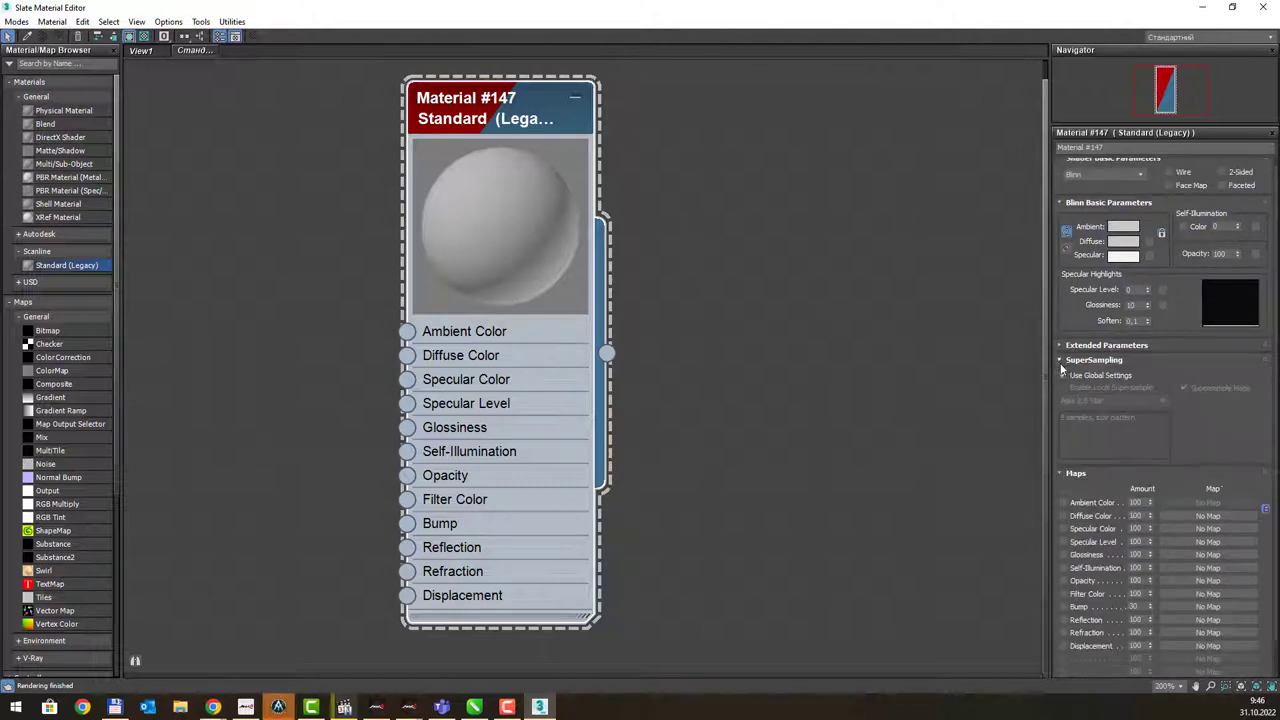
click(1061, 349)
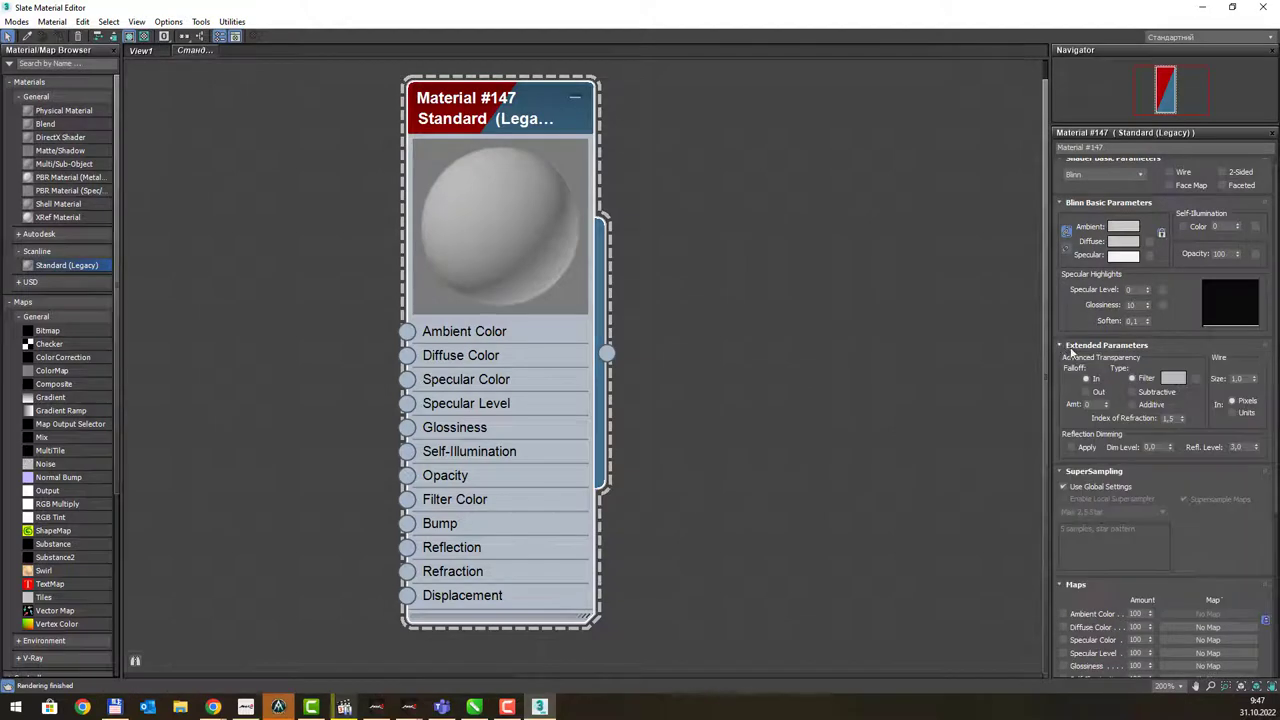
click(1061, 348)
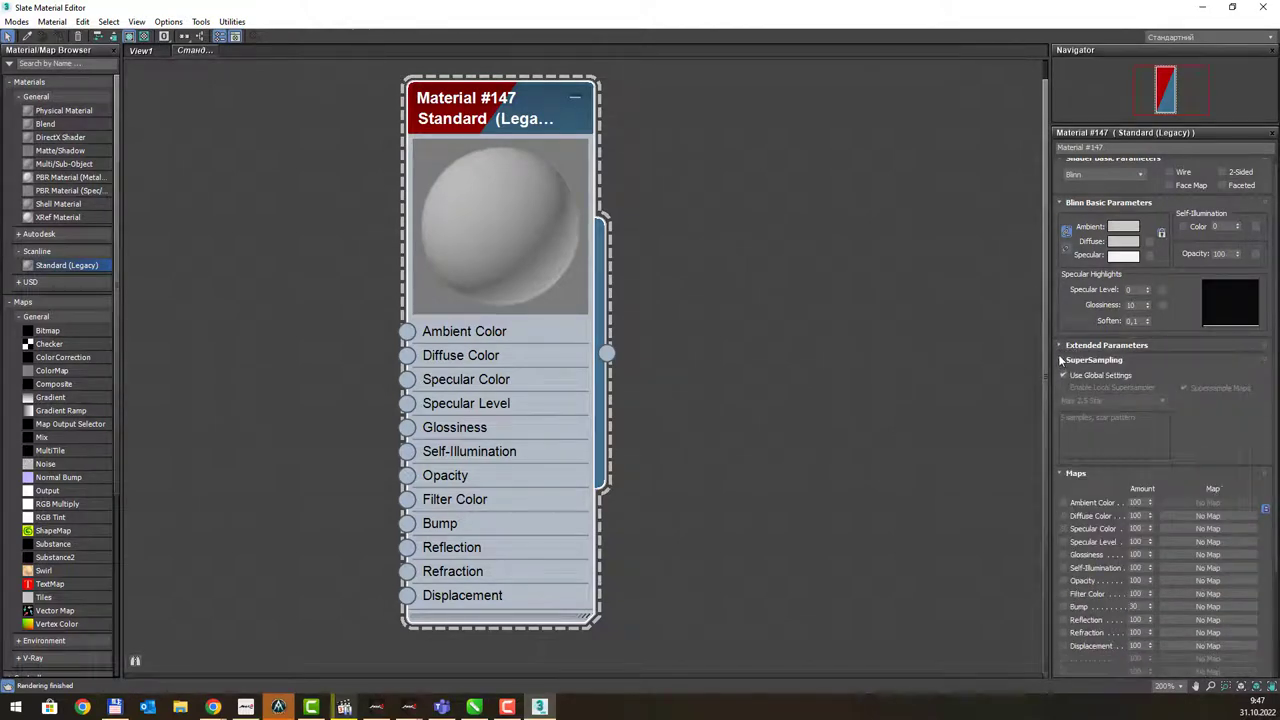
click(1061, 360)
click(1059, 374)
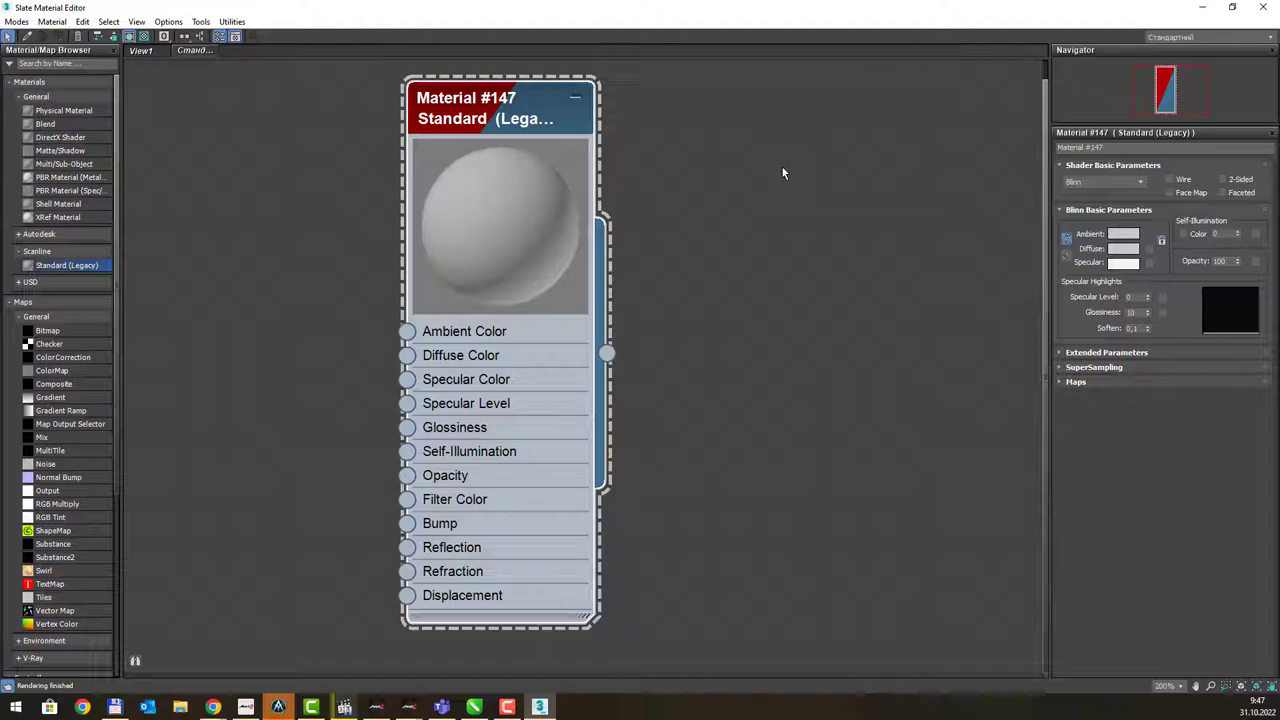
drag(559, 145, 557, 170)
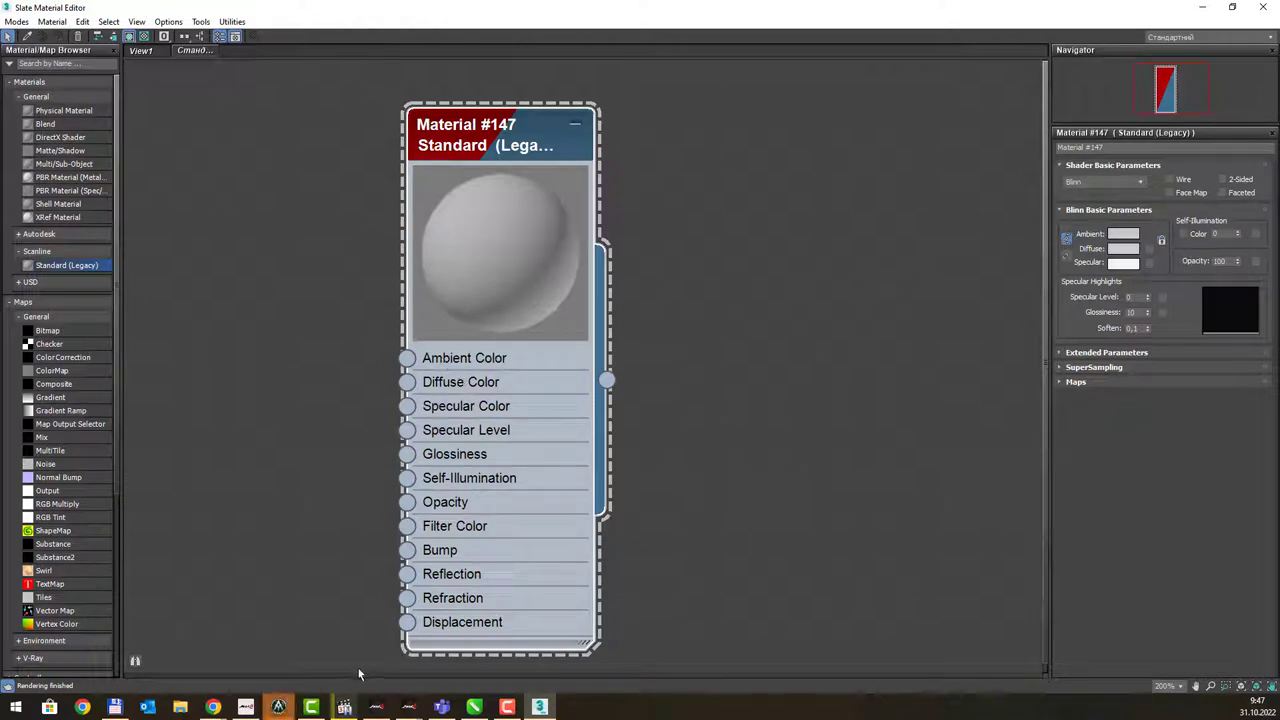
click(344, 707)
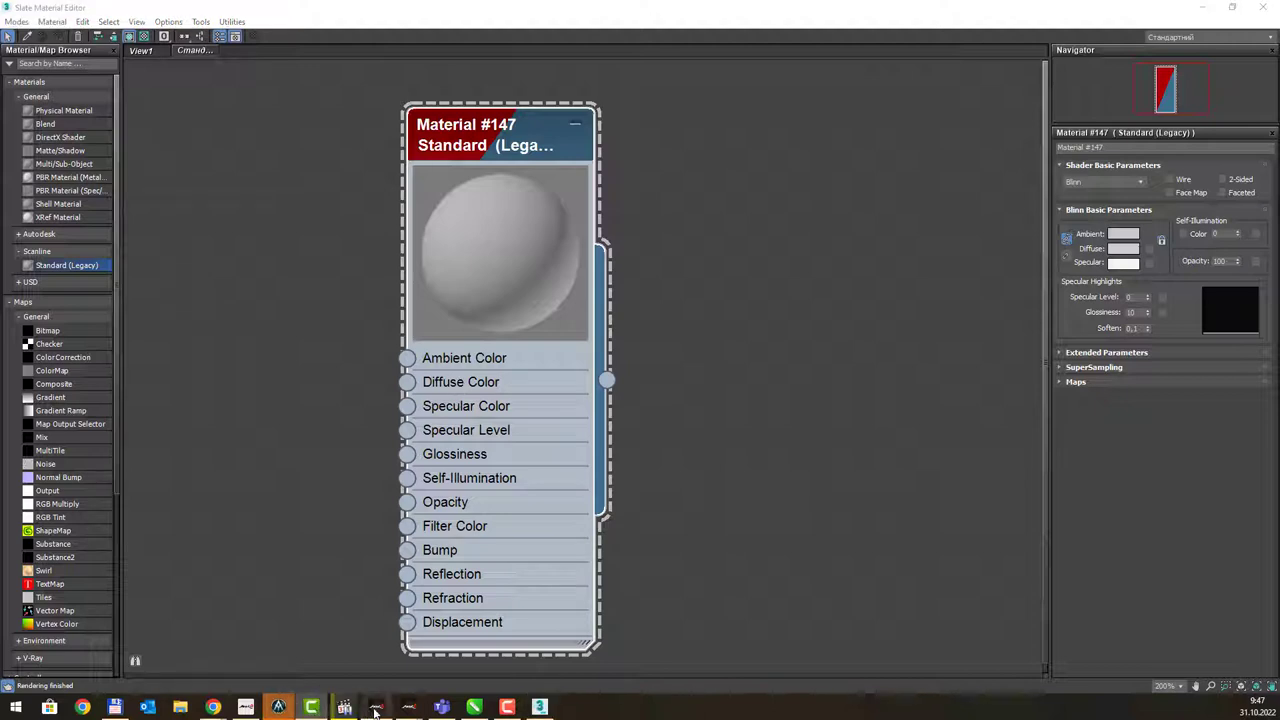
- Return to CorelDRAW and pan and zoom page 23's material slot list to 200%
click(474, 707)
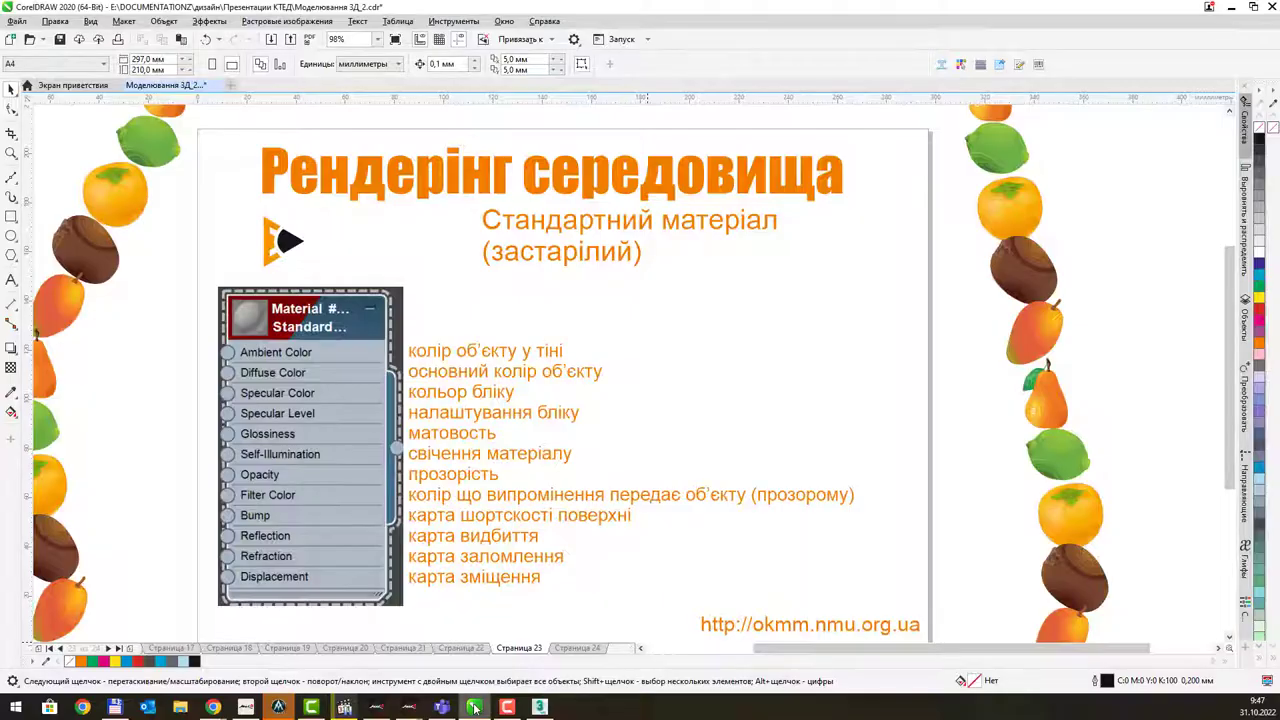
mouse_move(550, 390)
middle_down()
mouse_move(594, 356)
mouse_move(586, 249)
mouse_move(614, 296)
middle_up()
scroll(591, 356, up, 3)
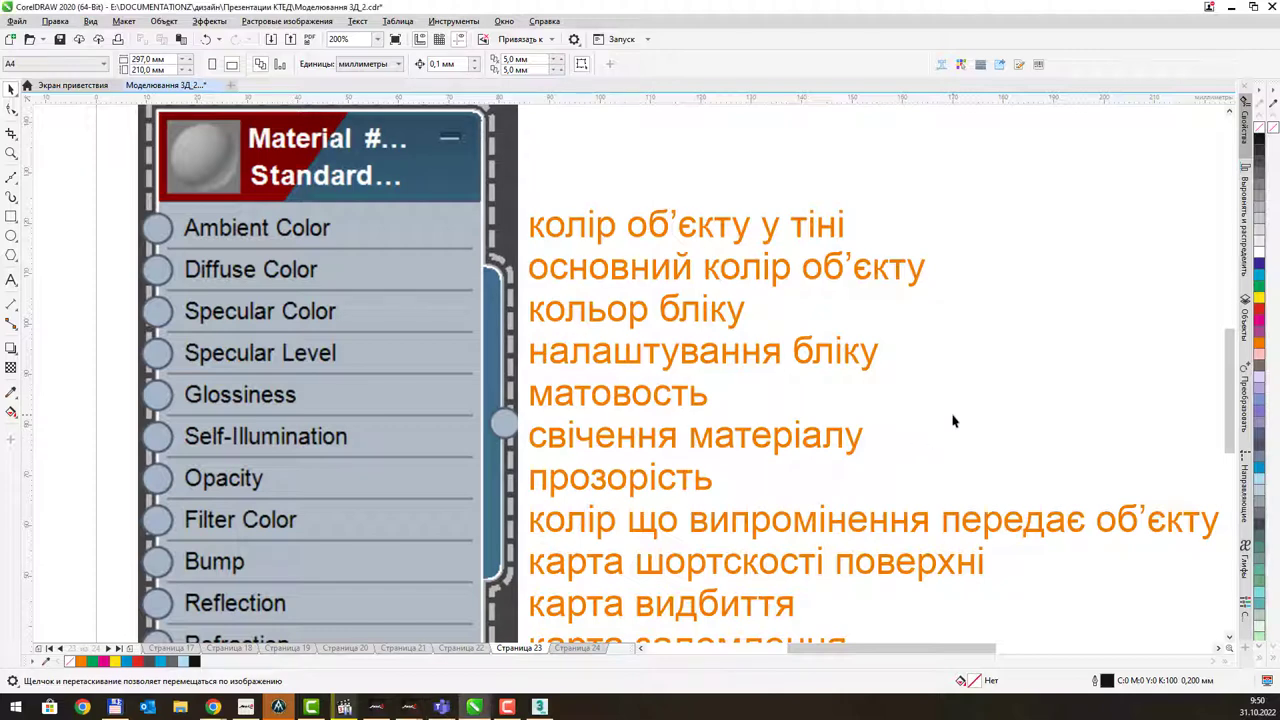
- Pan the 200% view left and up to reveal all slots down to Displacement
mouse_move(944, 404)
mouse_down()
mouse_move(820, 356)
mouse_move(814, 329)
mouse_move(833, 313)
mouse_up()
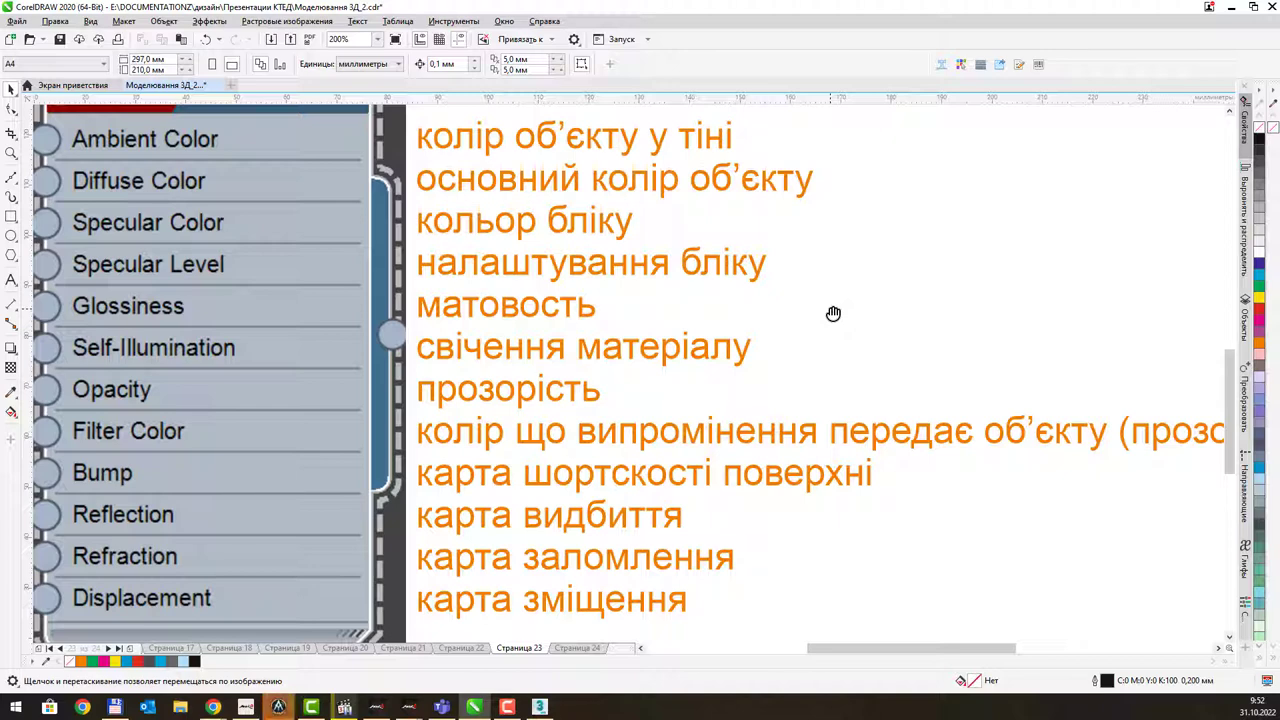
scroll(811, 180, down, 1)
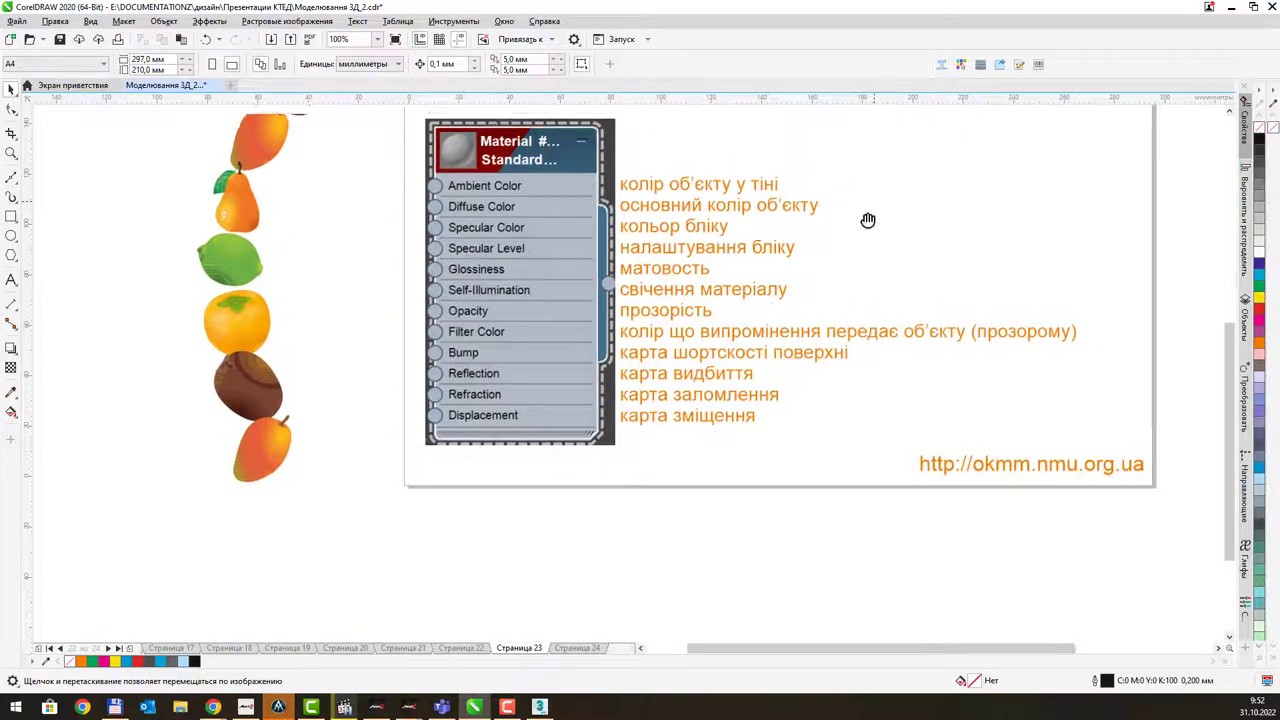
mouse_move(866, 220)
mouse_down()
mouse_move(723, 363)
mouse_move(691, 343)
mouse_up()
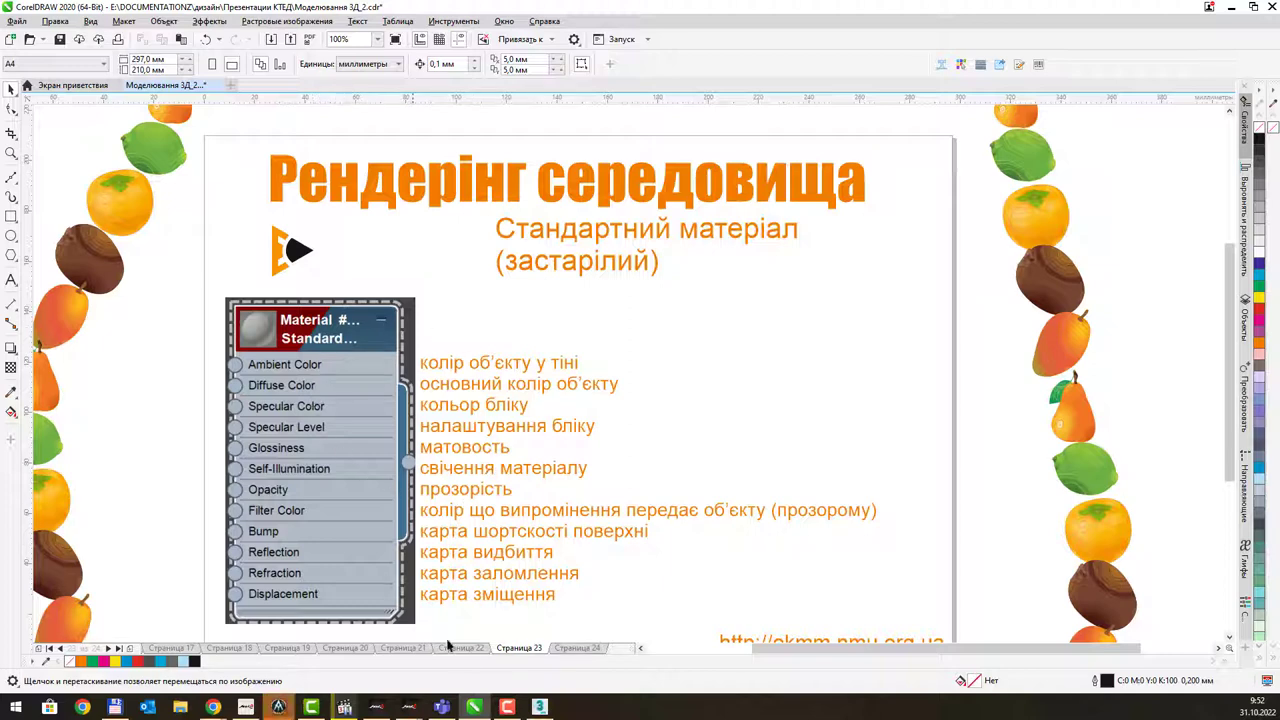
- Glance at the Standard (Legacy) node, then zoom into CorelDRAW page 24's material settings screenshot
click(540, 707)
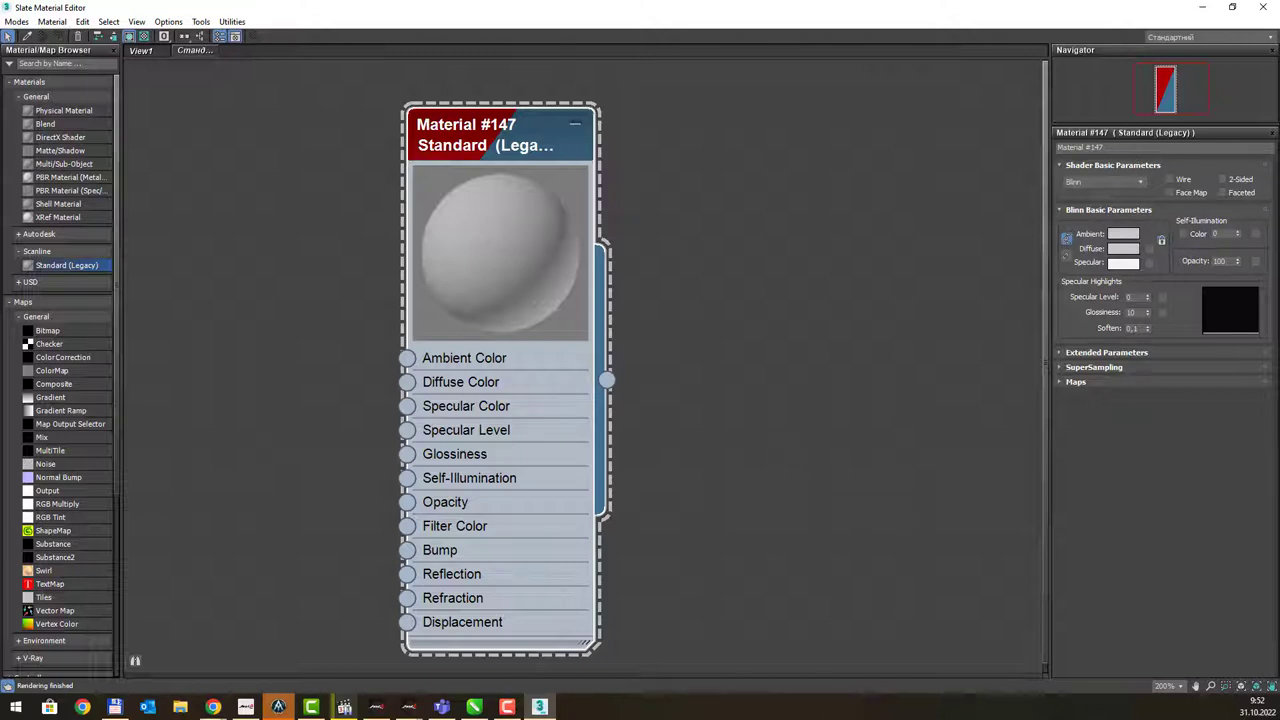
key(alt+Tab)
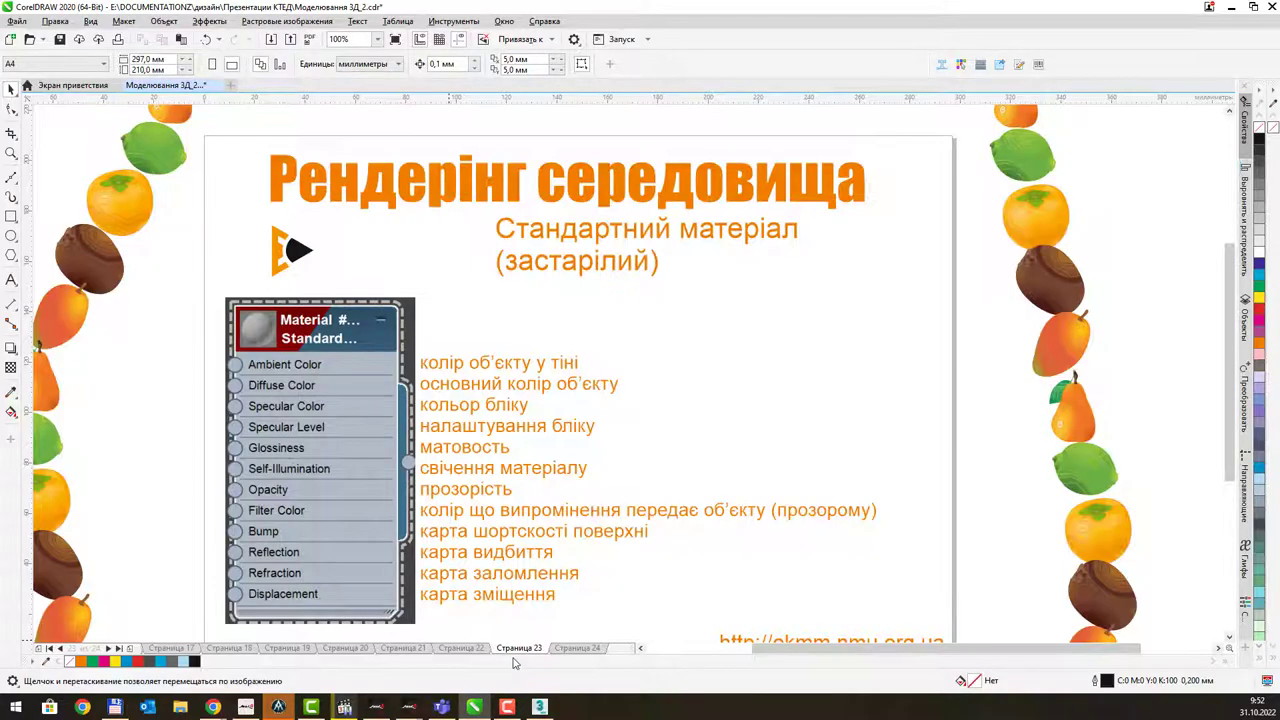
click(577, 648)
middle_drag(639, 416, 619, 358)
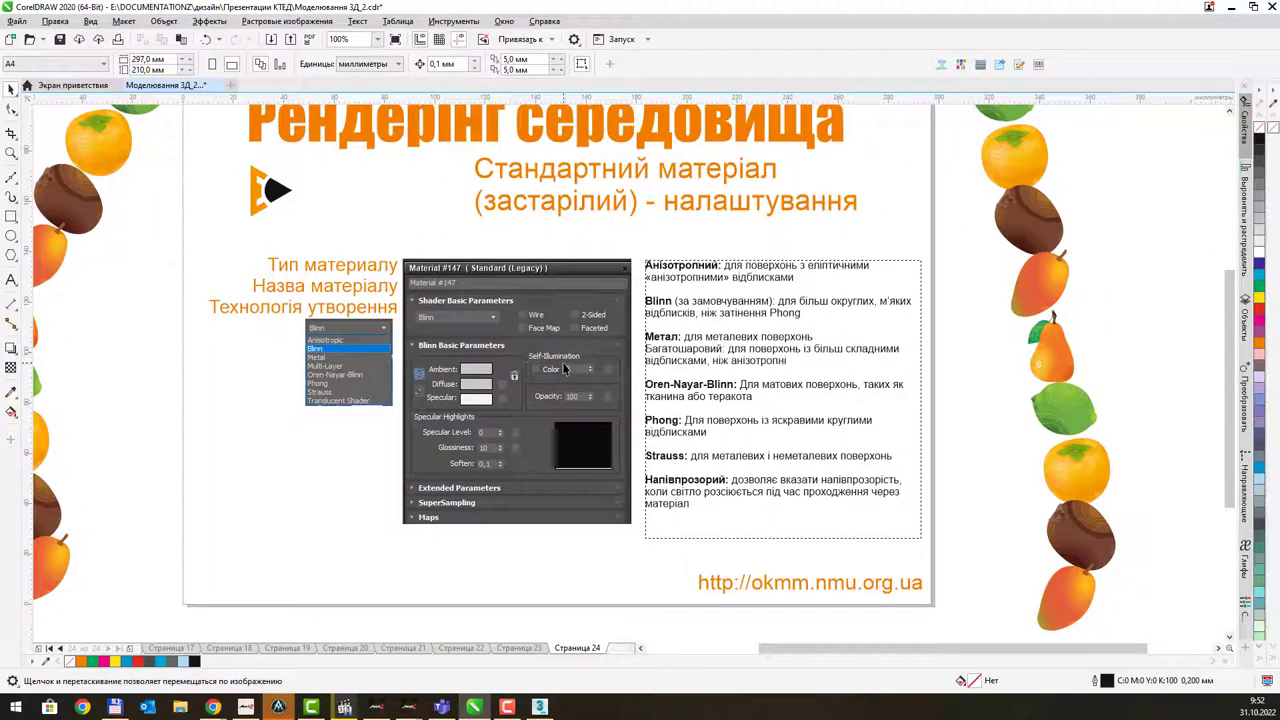
scroll(512, 358, up, 1)
mouse_move(600, 366)
middle_down()
mouse_move(679, 345)
mouse_move(758, 345)
middle_up()
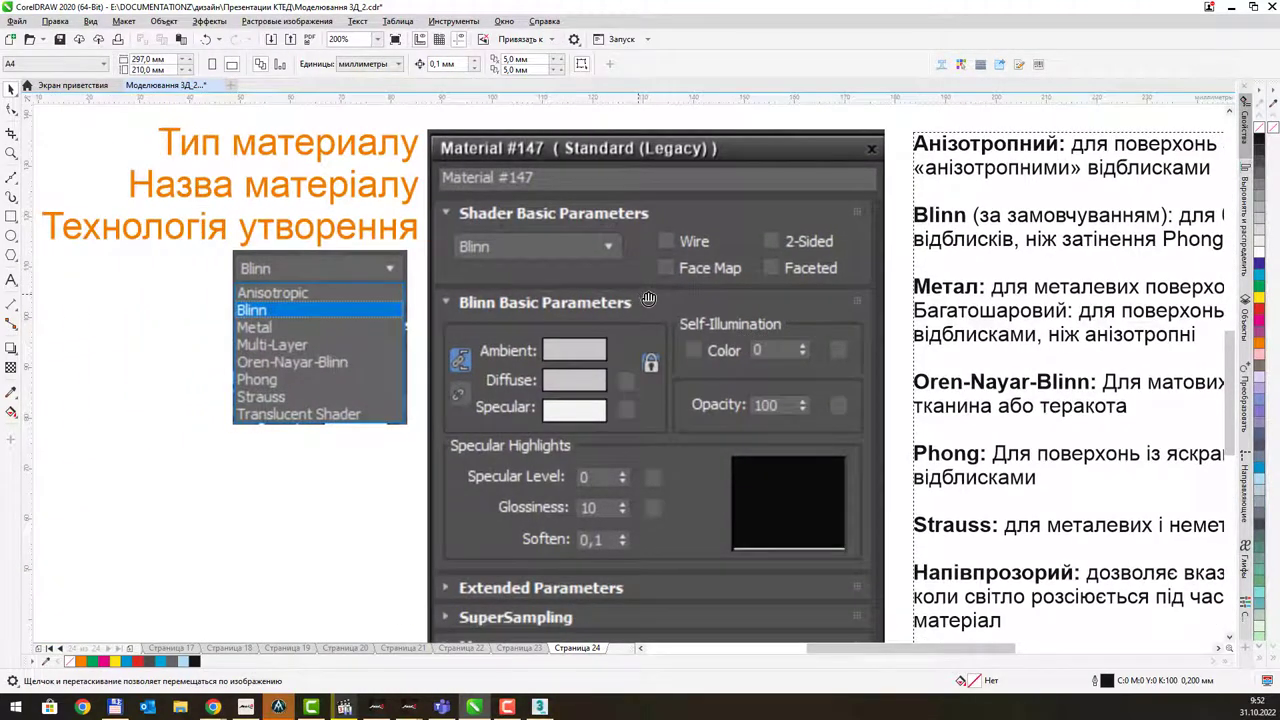
middle_drag(643, 311, 673, 311)
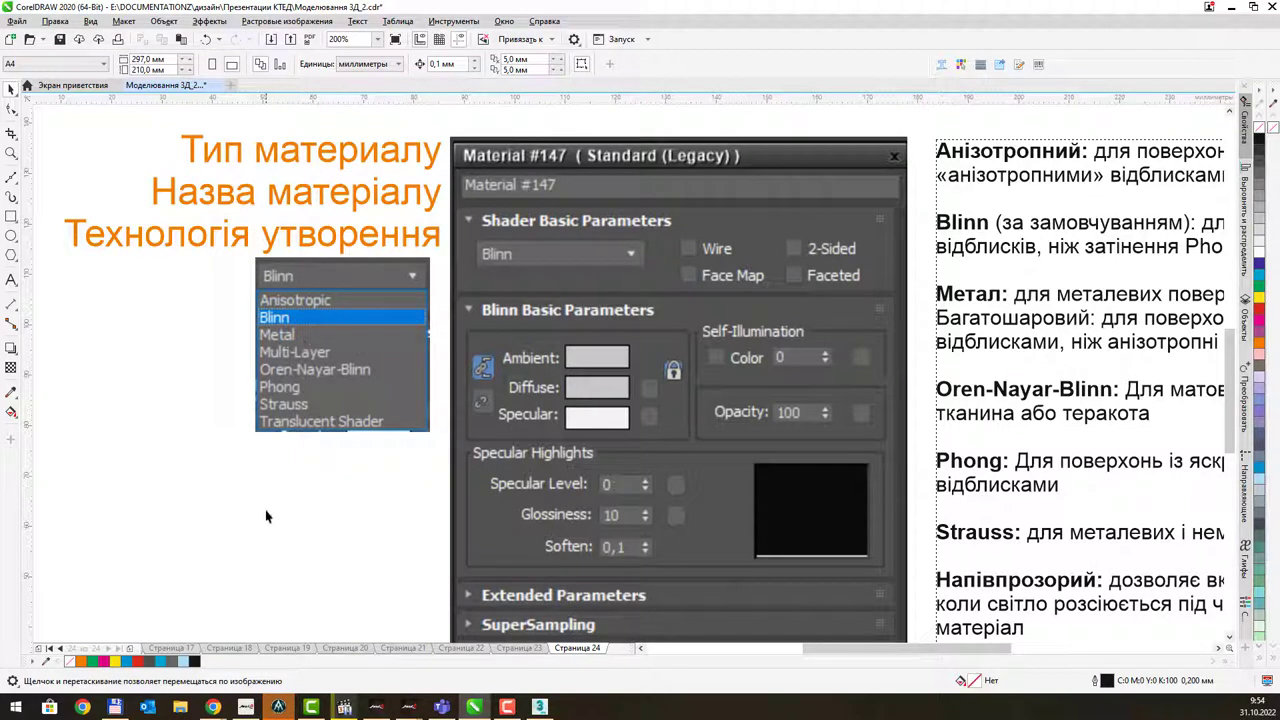
scroll(600, 400, right, 3)
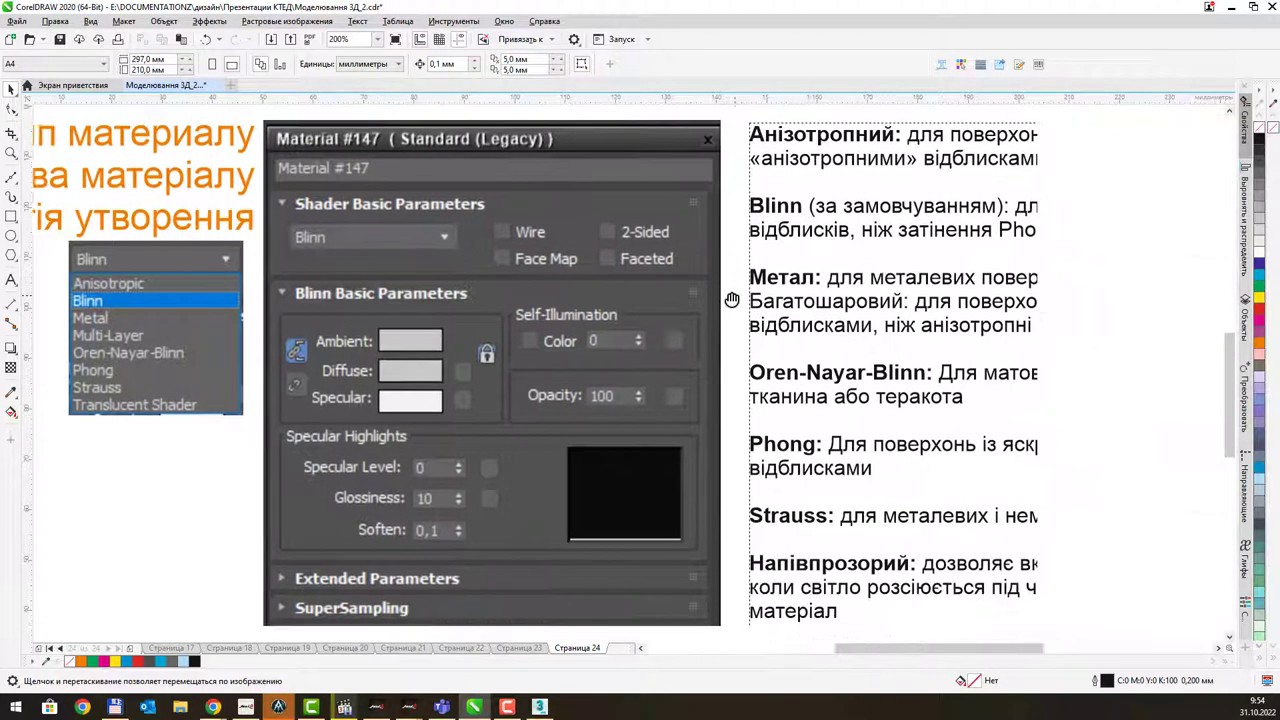
drag(740, 303, 745, 285)
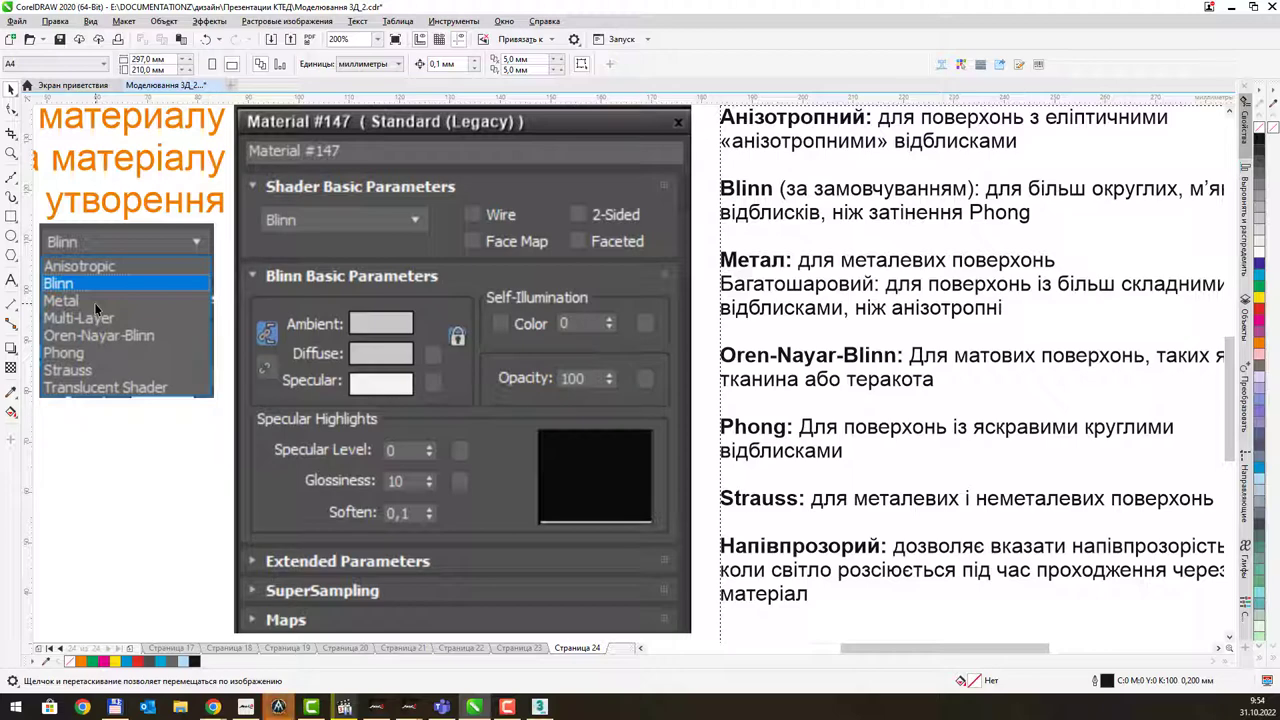
scroll(987, 320, up, 2)
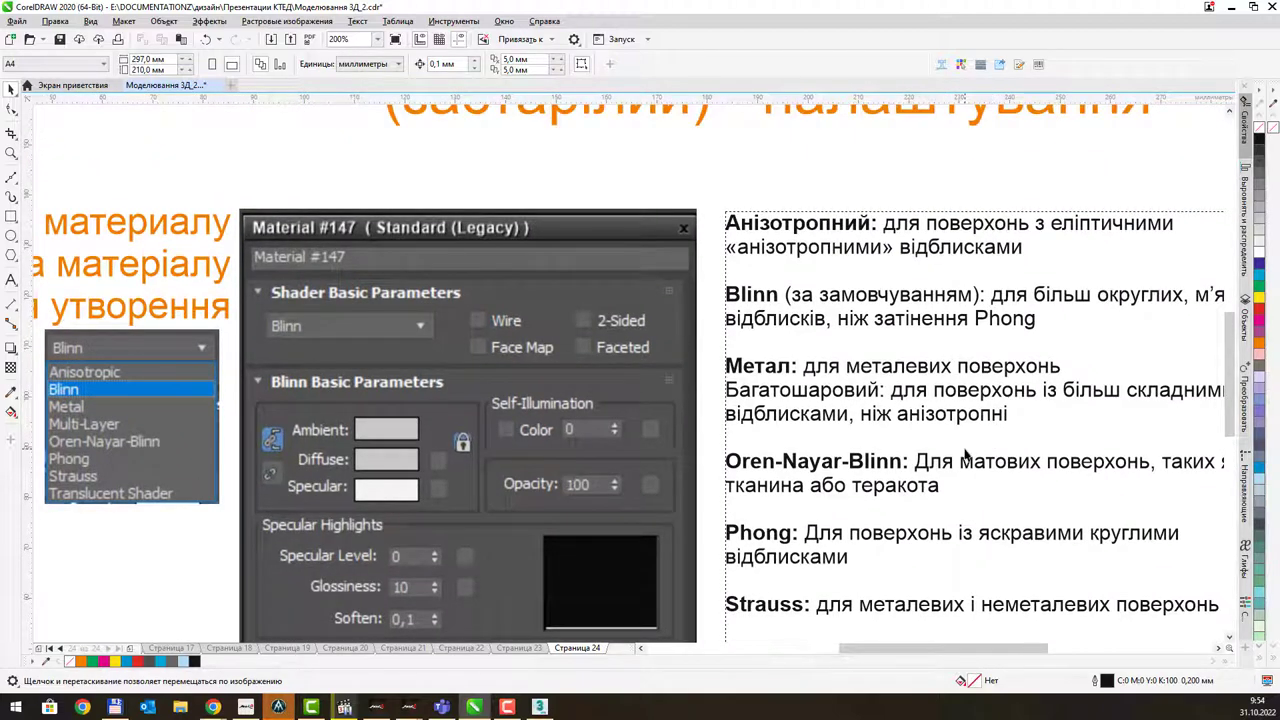
mouse_move(966, 455)
mouse_down()
mouse_move(943, 347)
mouse_move(965, 342)
mouse_up()
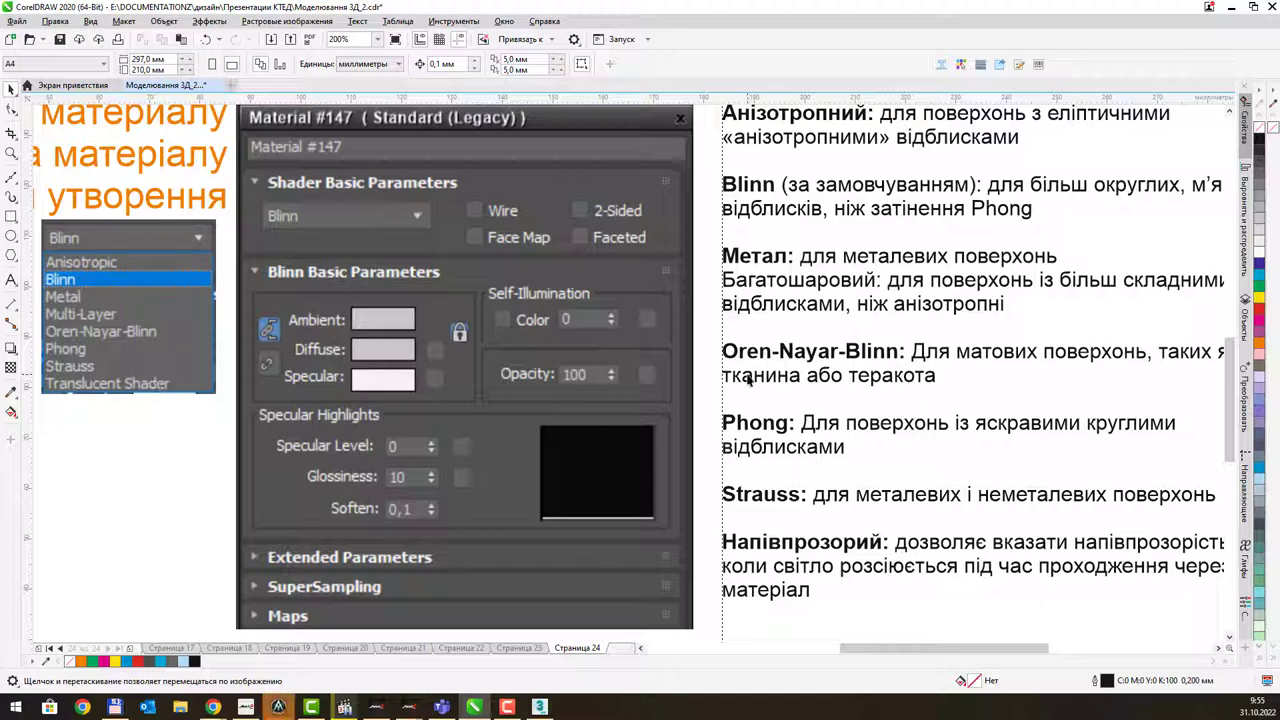
mouse_move(856, 328)
mouse_down()
mouse_move(861, 373)
mouse_move(874, 344)
mouse_up()
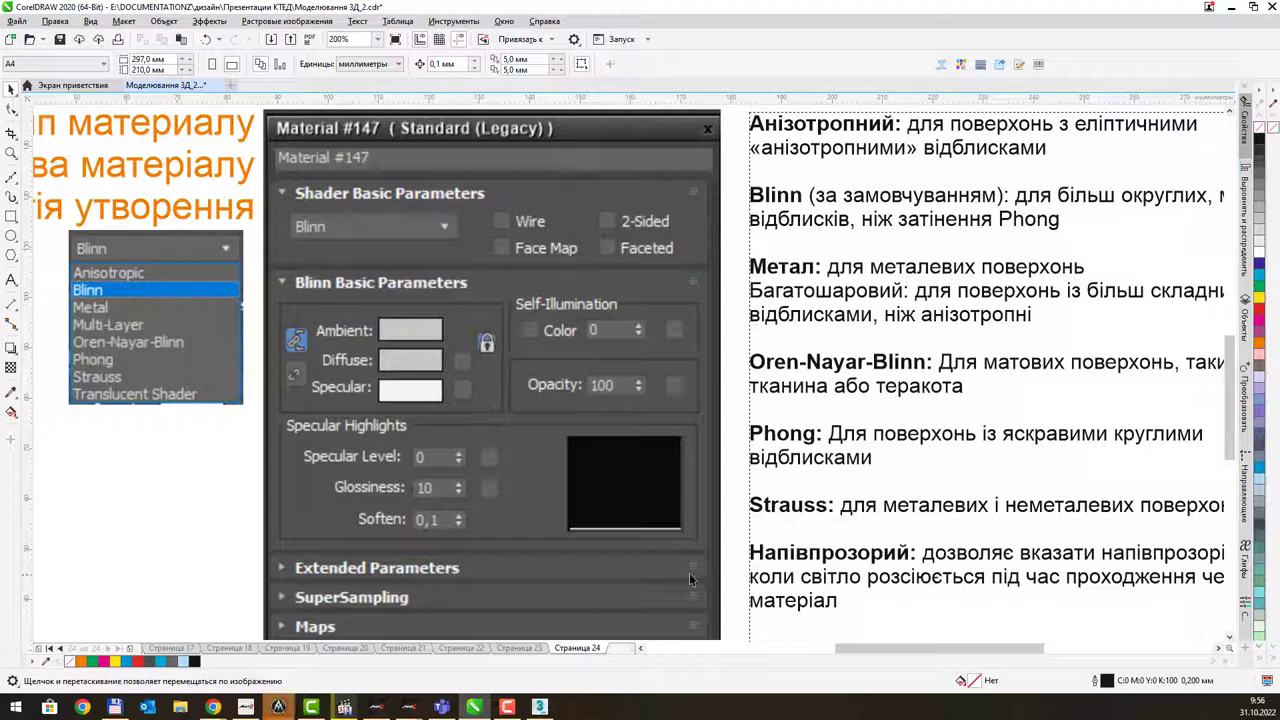
- Expand Material #147's Extended Parameters rollout and select the Wire Size value
key(alt+Tab)
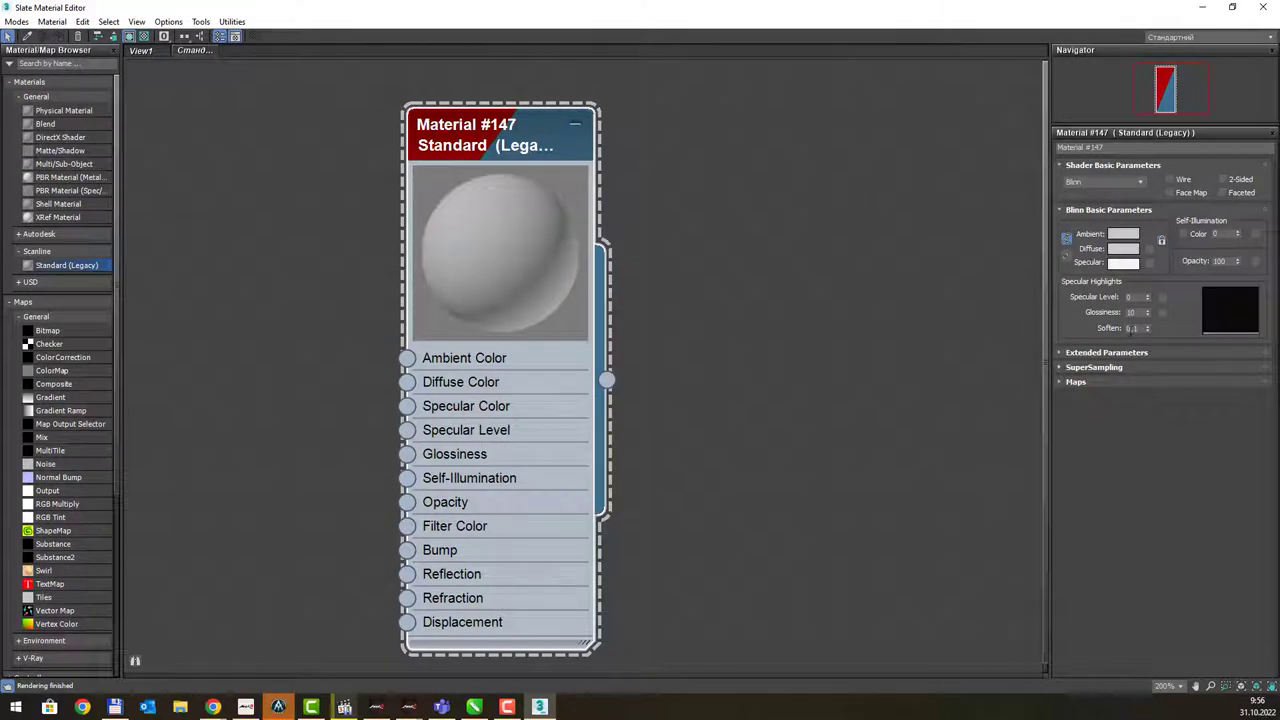
click(1060, 355)
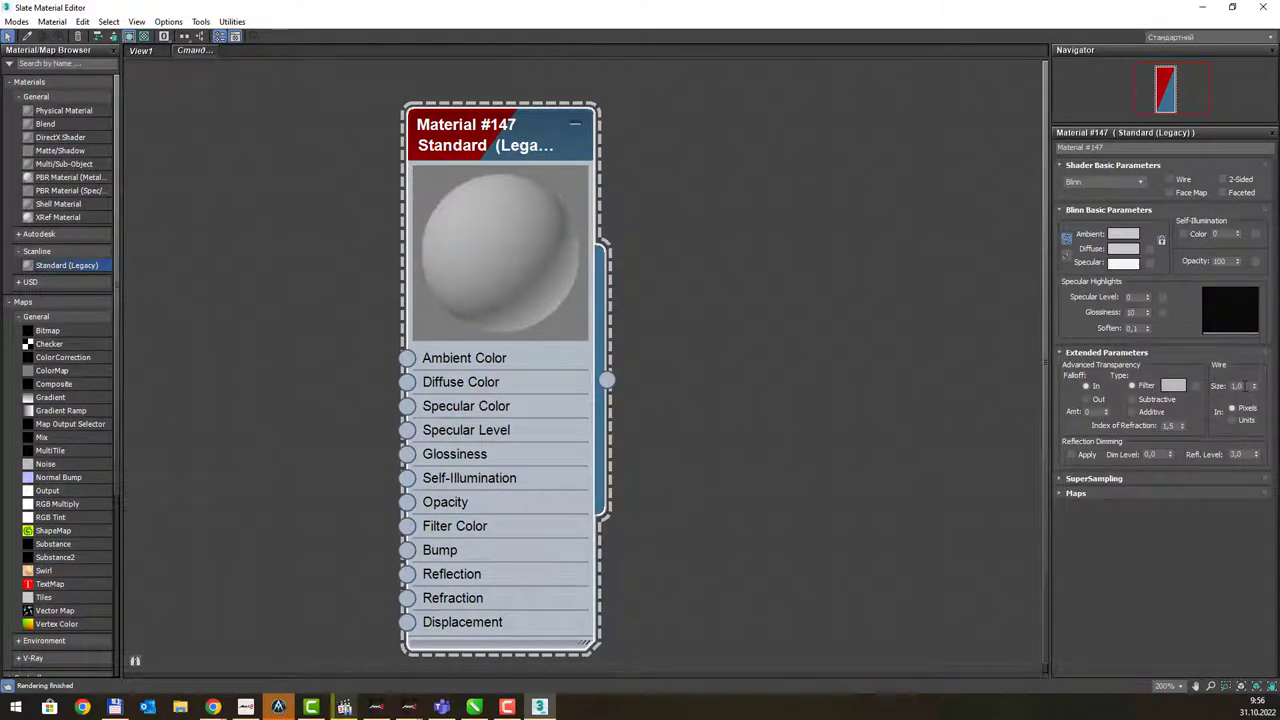
double_click(1240, 386)
- Switch from the CorelDRAW shader slide back to the 3ds Max window
key(alt+Tab)
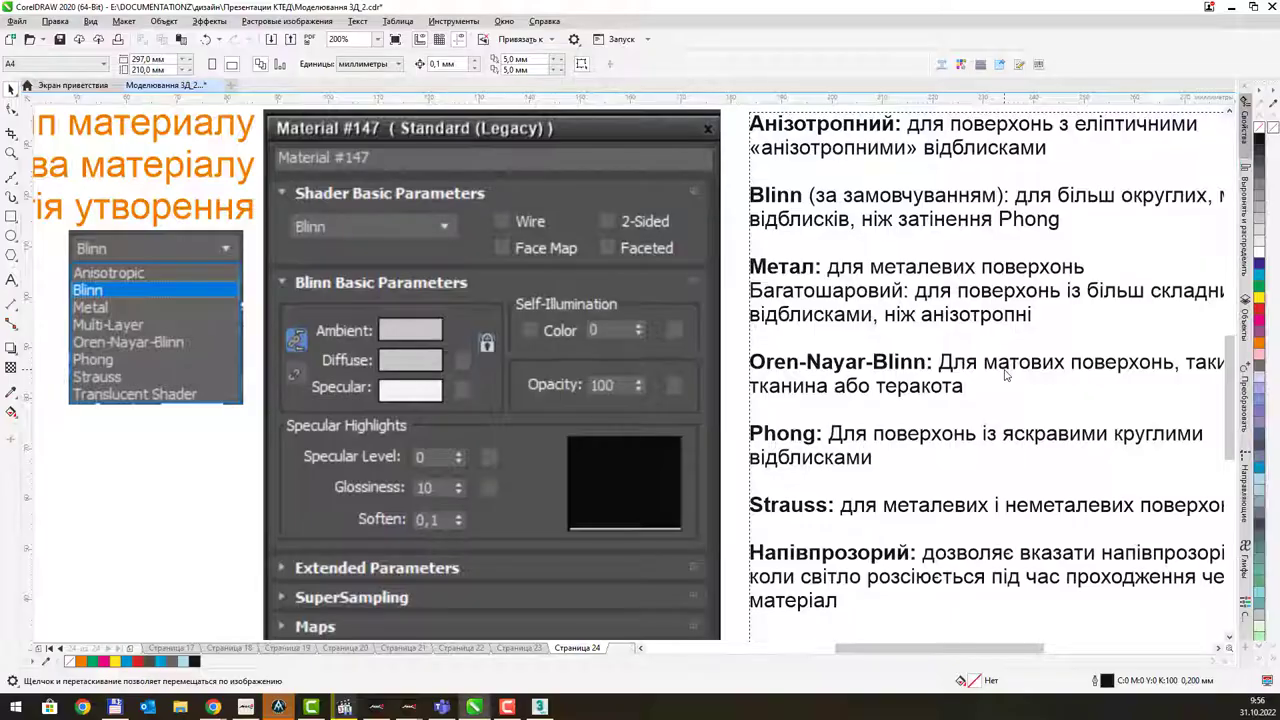
key(alt+Tab)
key(alt+Tab)
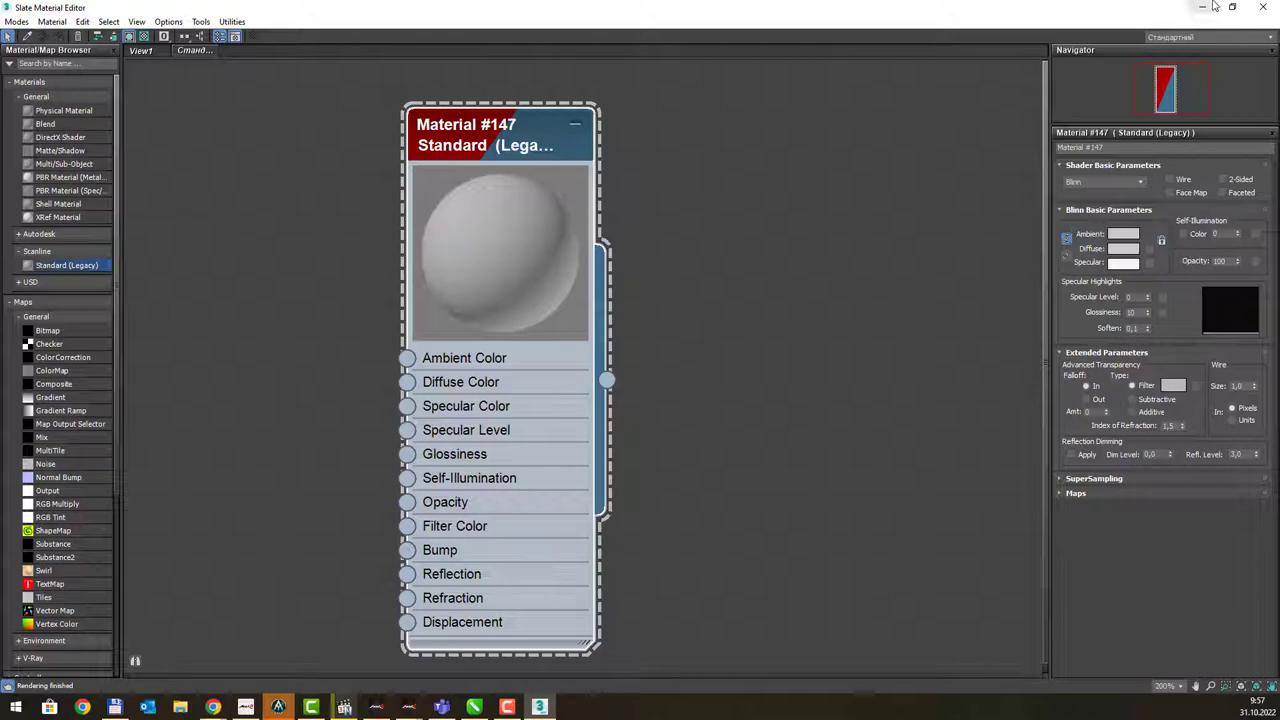
- Close the material editor, orbit and zoom around the gridded plane, and select it
click(1202, 7)
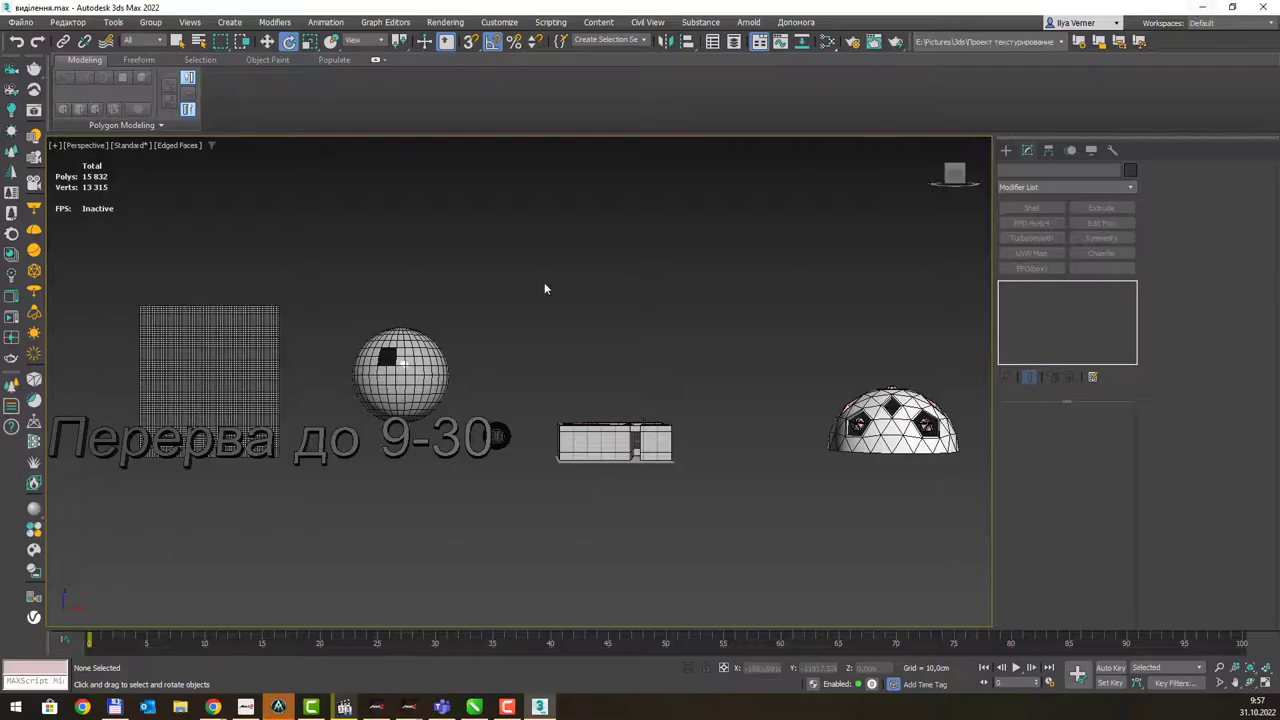
mouse_move(699, 331)
alt+middle_down()
mouse_move(571, 357)
mouse_move(357, 343)
alt+middle_up()
scroll(357, 343, up, 3)
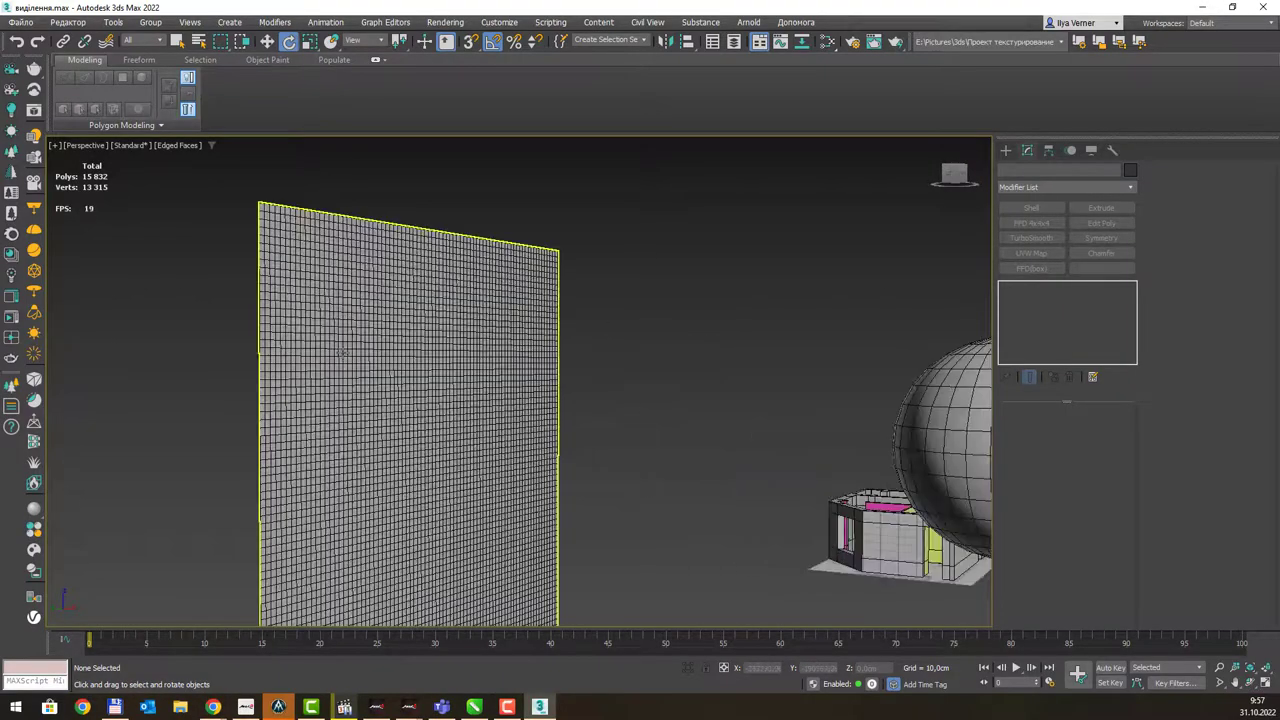
scroll(354, 343, up, 2)
mouse_move(329, 286)
alt+middle_down()
mouse_move(472, 291)
mouse_move(294, 300)
mouse_move(355, 295)
alt+middle_up()
scroll(355, 294, down, 2)
mouse_move(651, 280)
alt+middle_down()
mouse_move(528, 293)
mouse_move(613, 297)
mouse_move(551, 303)
alt+middle_up()
click(331, 300)
scroll(320, 285, up, 3)
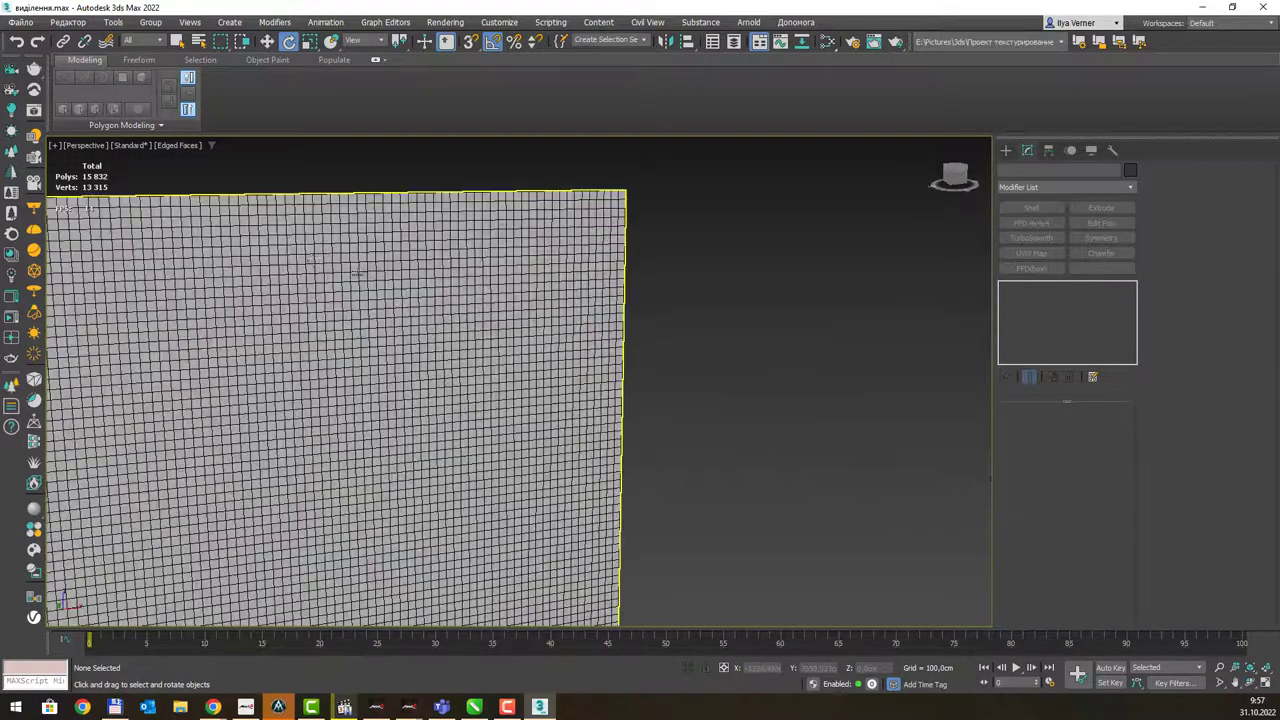
alt+middle_drag(345, 258, 514, 257)
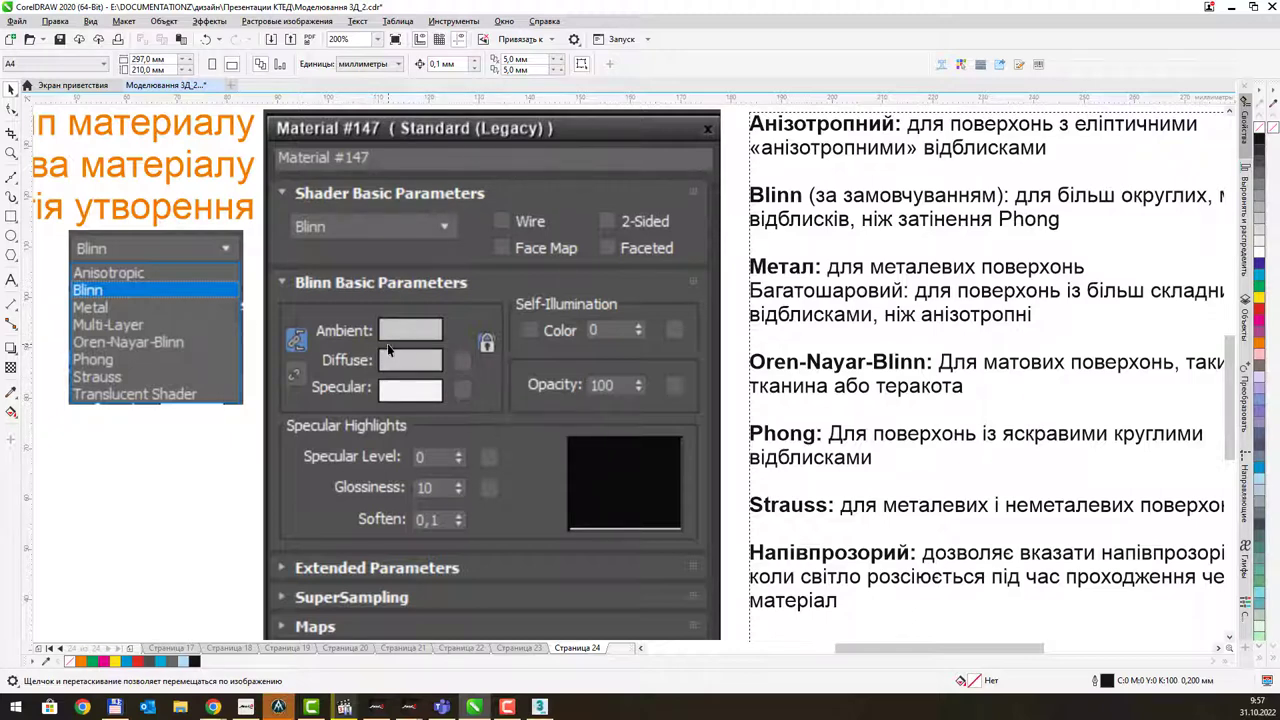
key(alt+Tab)
click(662, 325)
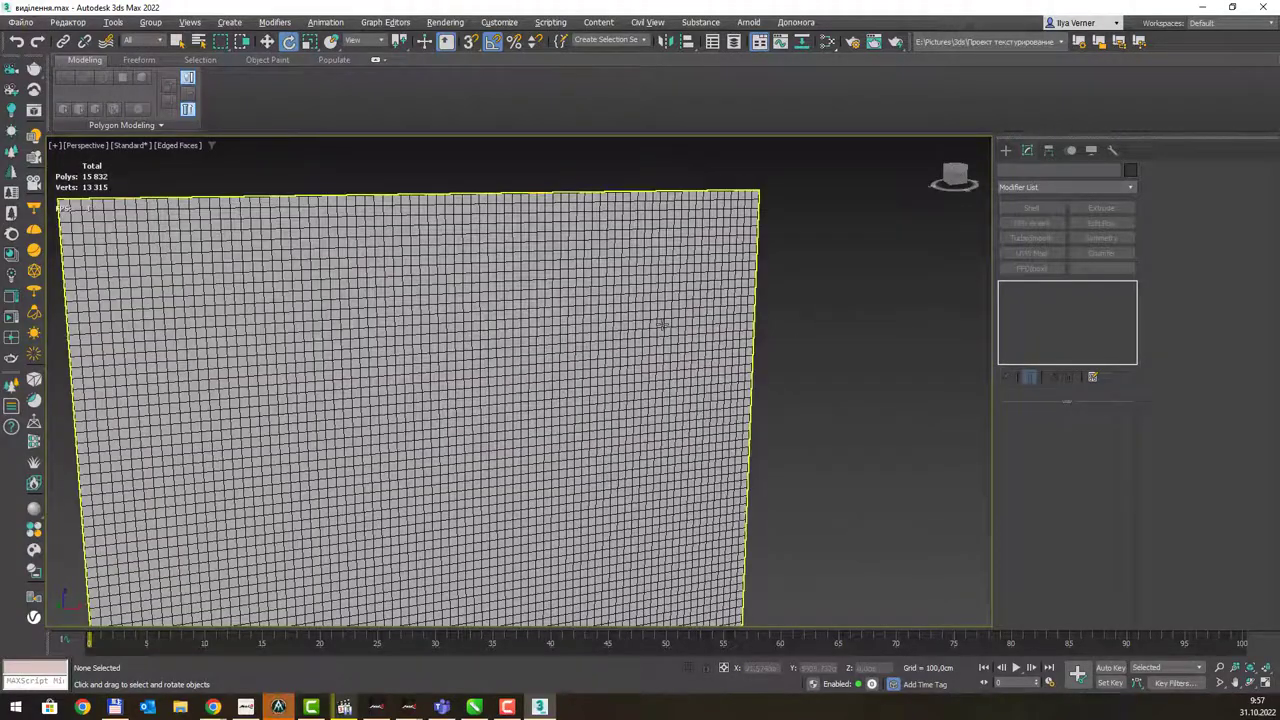
- Open Material #147 with M and cycle its shader through Metal, Strauss, Translucent, back to Blinn
key(m)
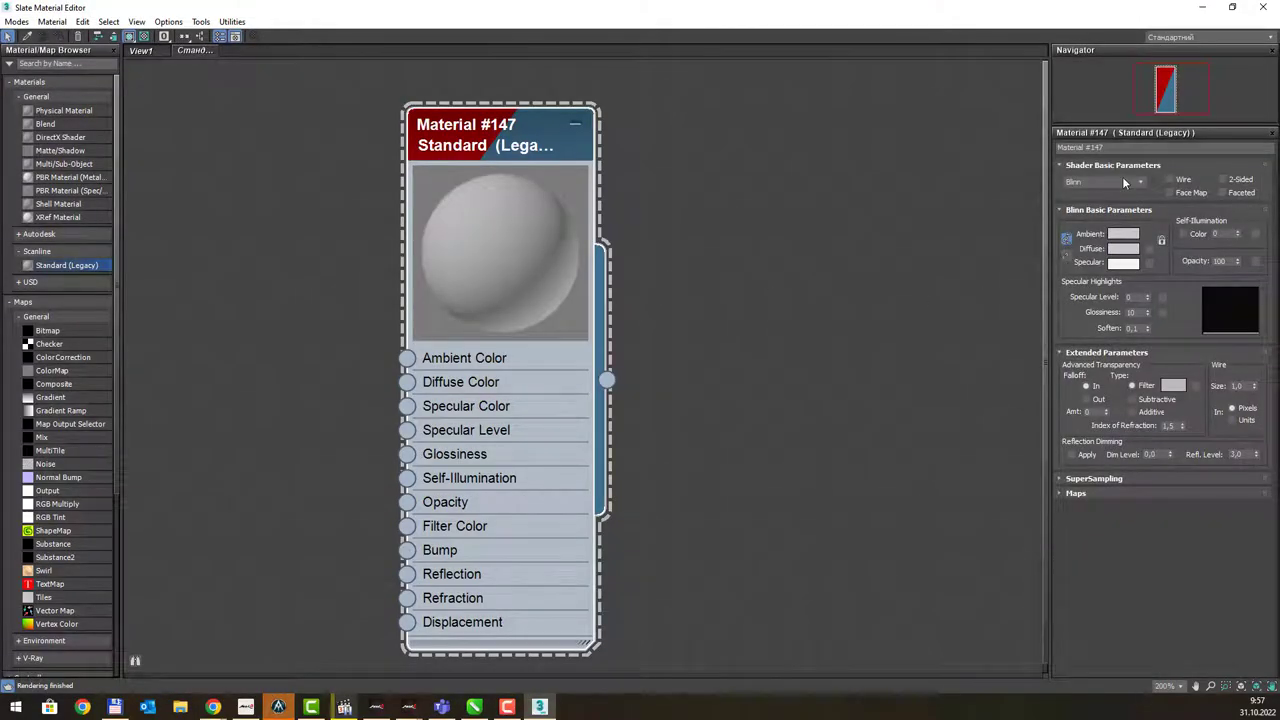
click(1117, 181)
click(1104, 215)
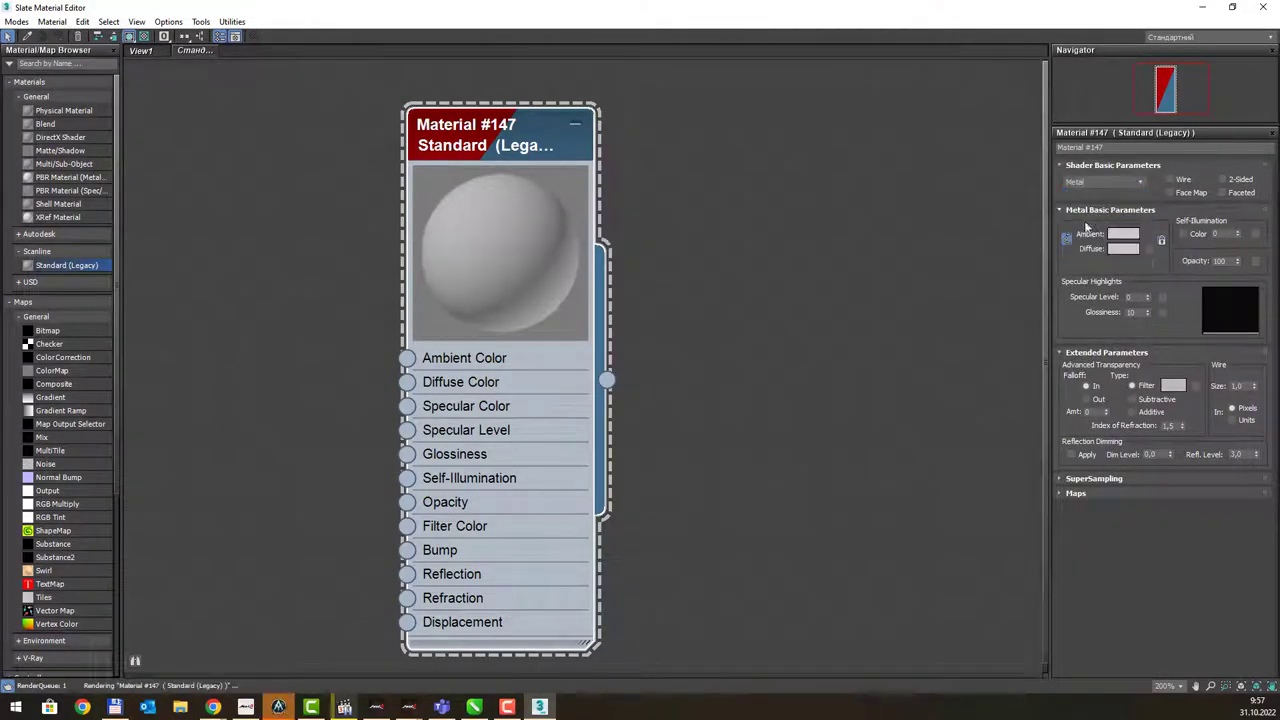
click(1118, 181)
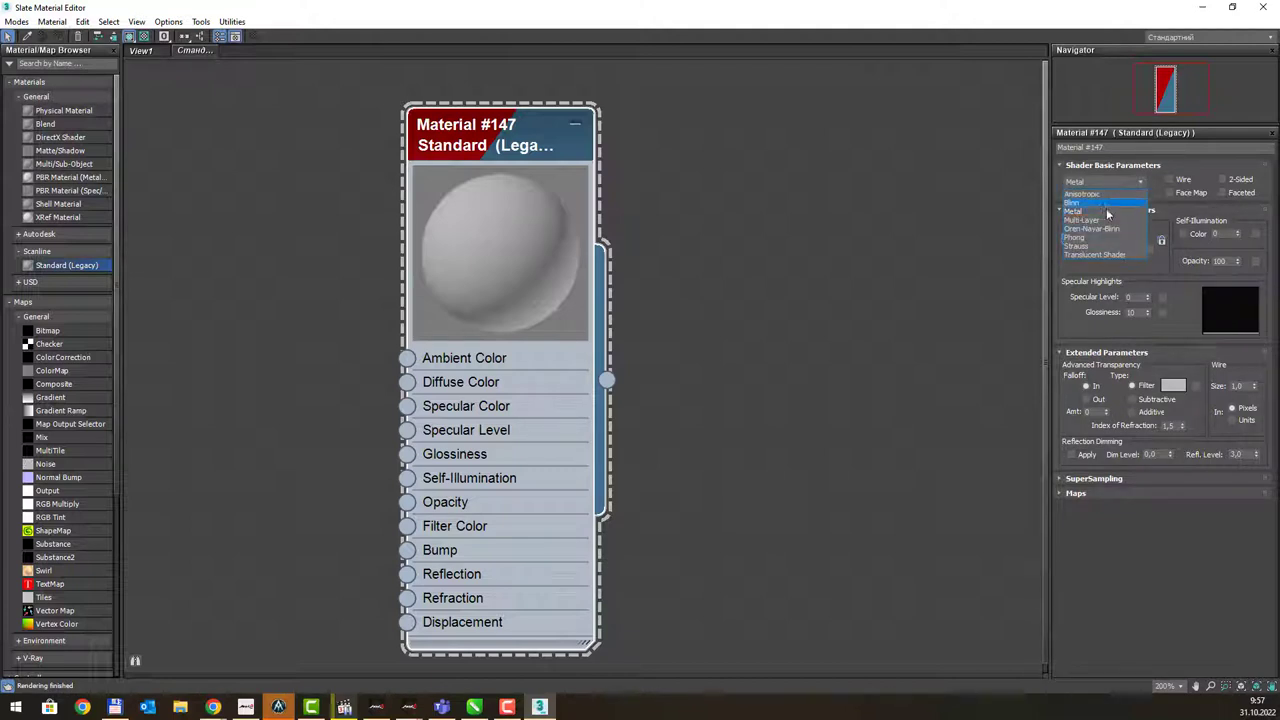
click(1100, 246)
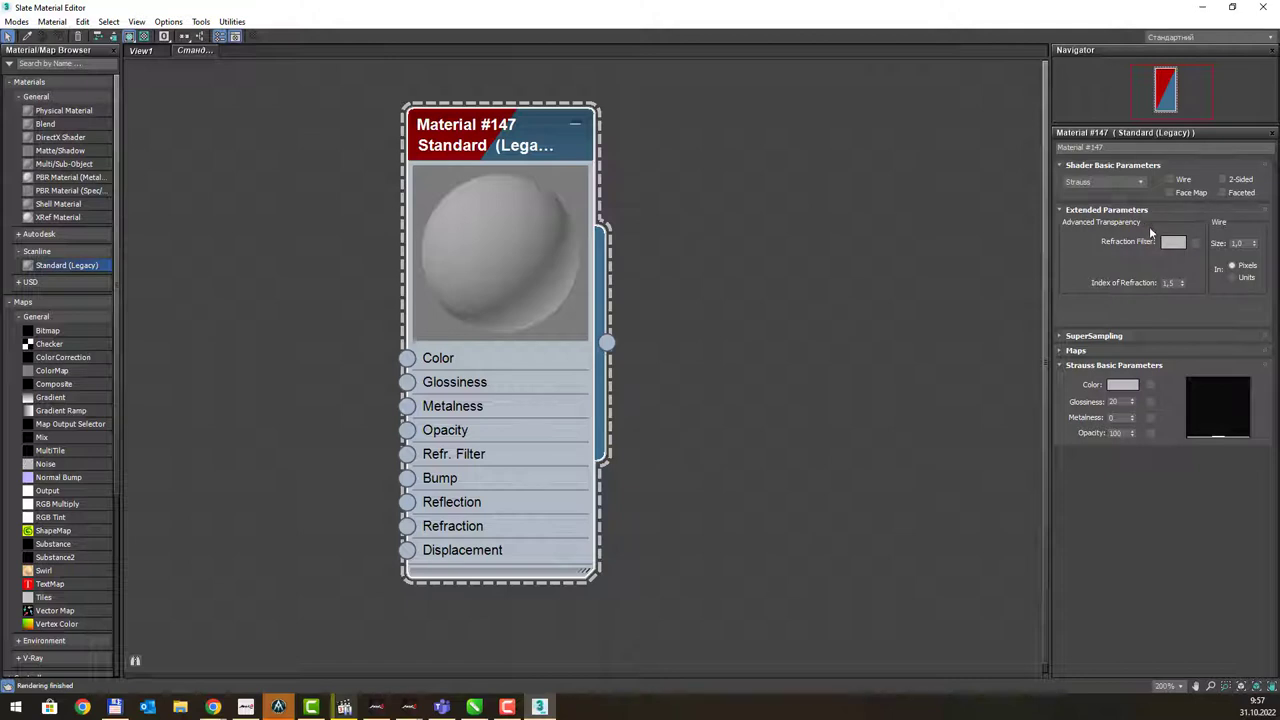
click(1115, 184)
click(1098, 255)
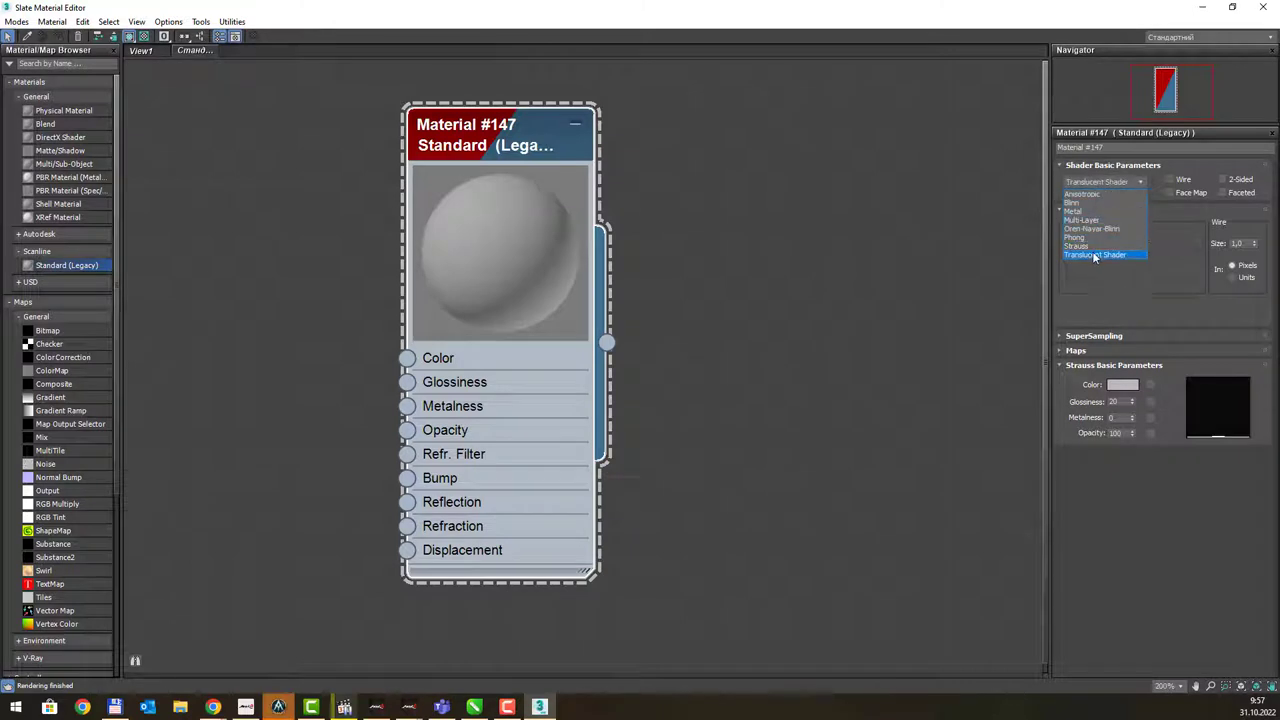
click(1122, 182)
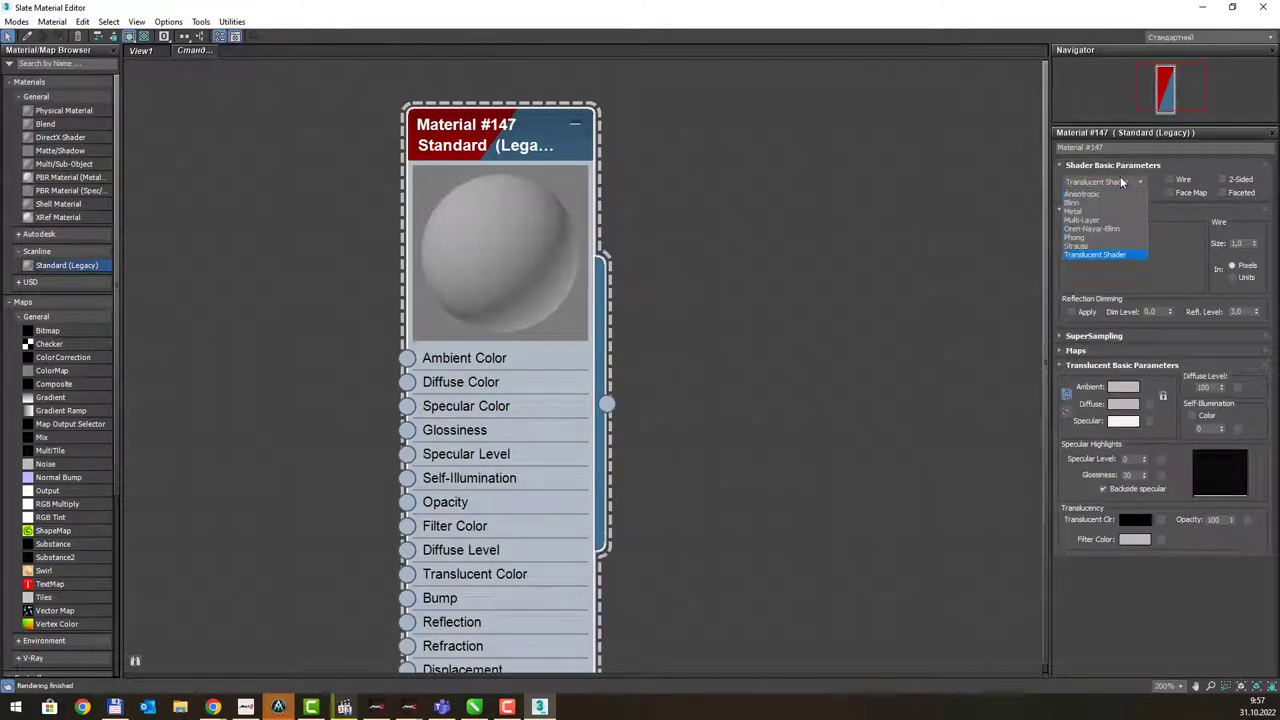
click(1100, 200)
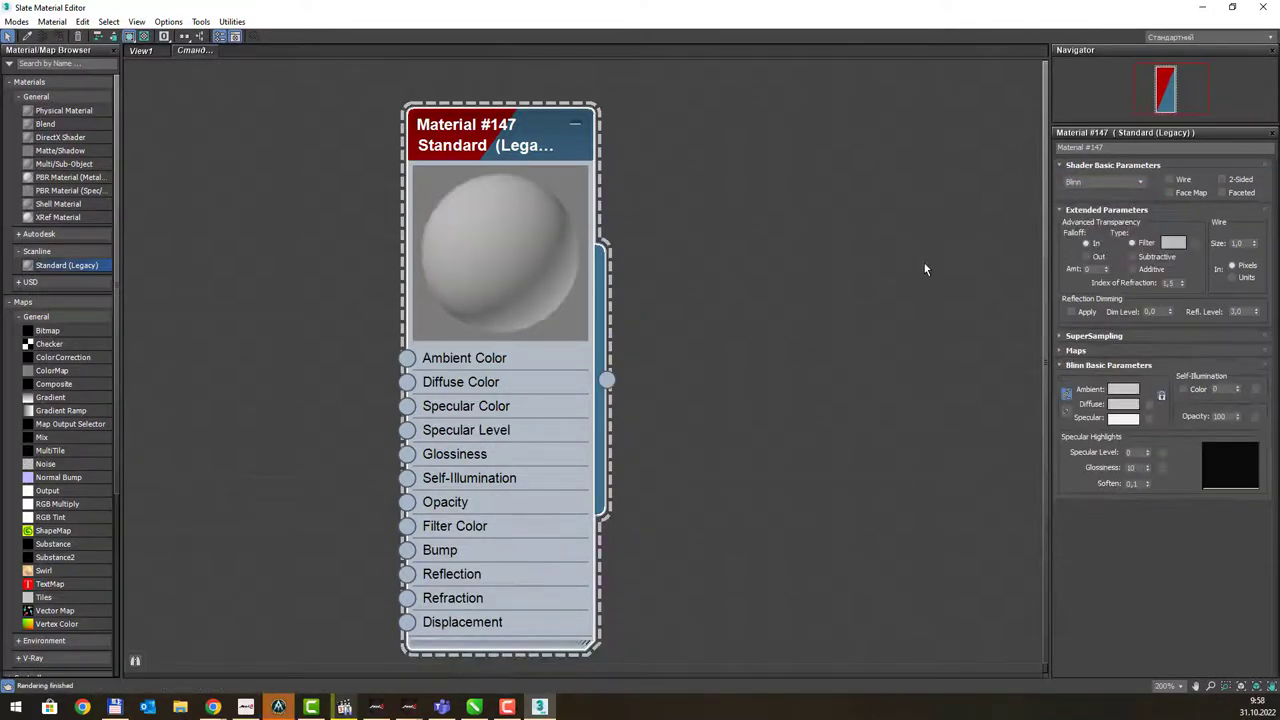
key(alt+Tab)
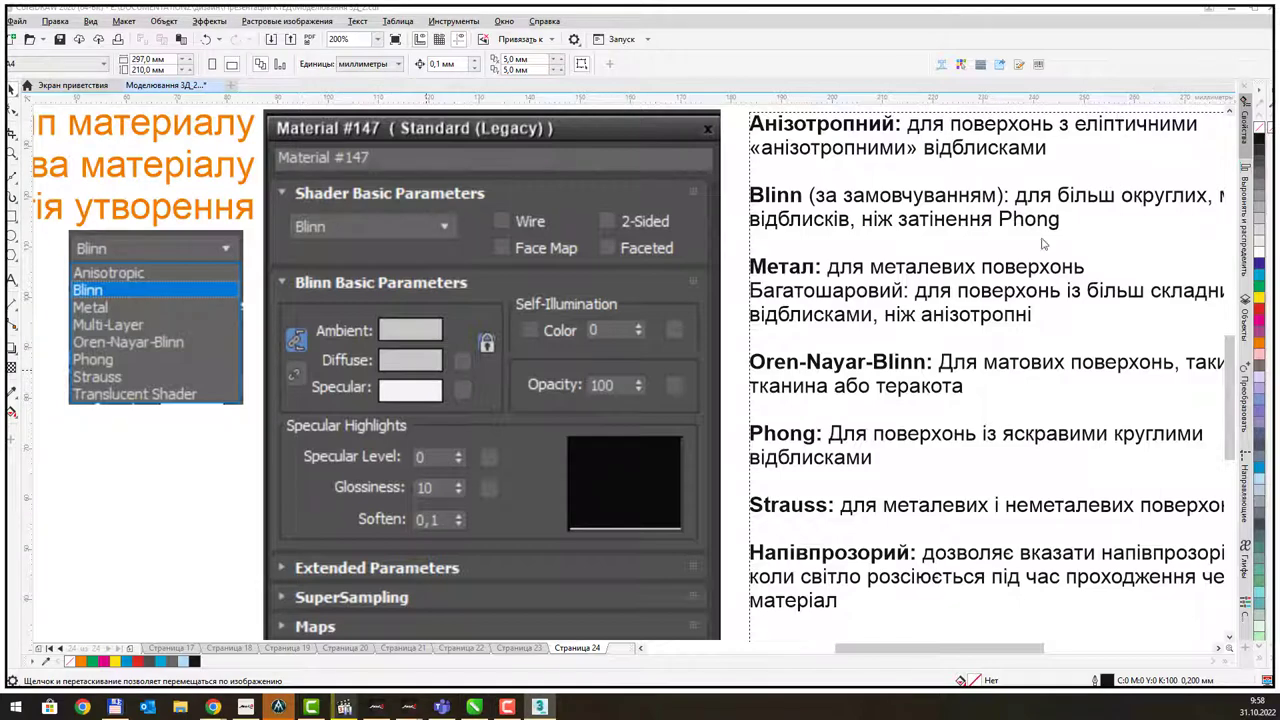
- Return from the CorelDRAW slide to the 3ds Max Slate Material Editor
click(543, 707)
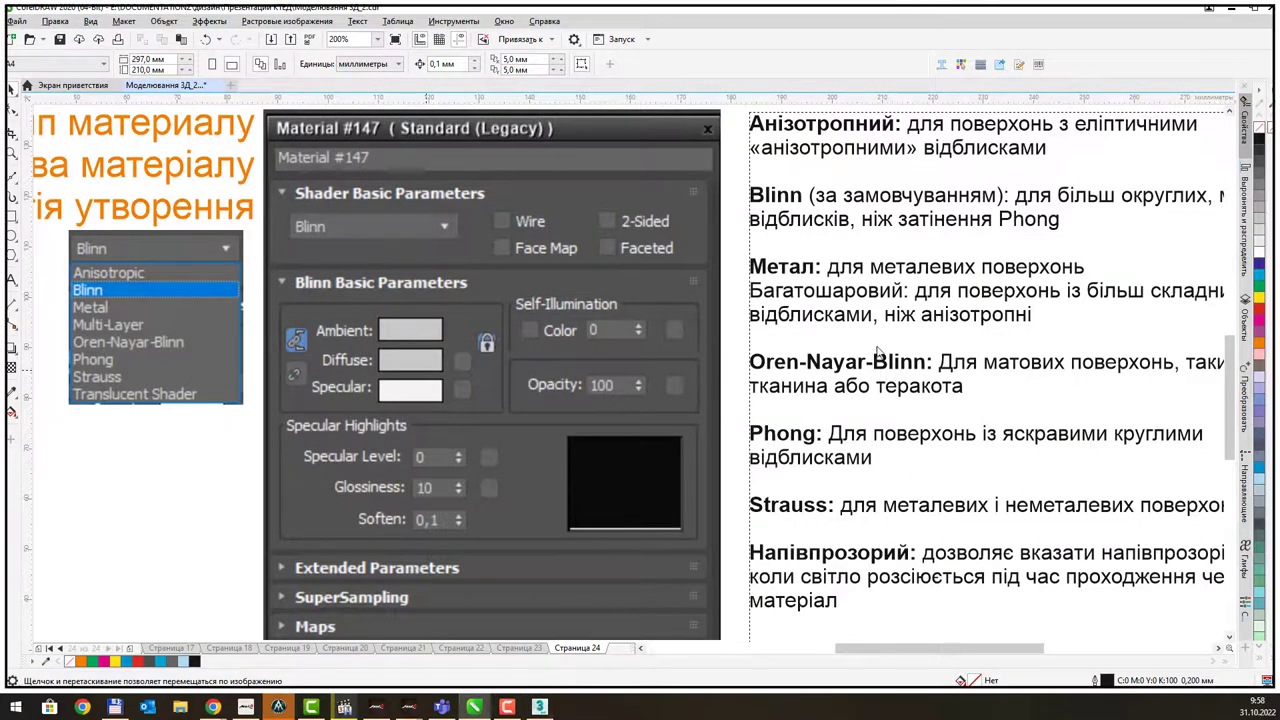
click(539, 707)
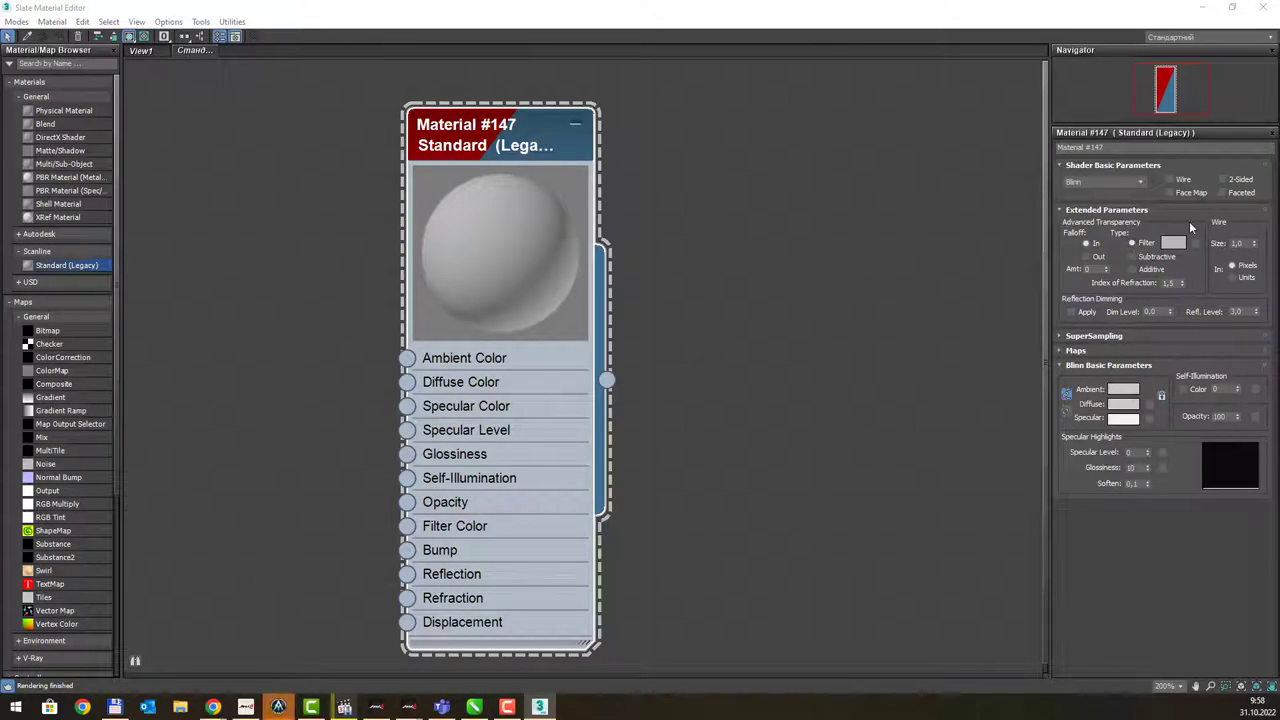
- Collapse Extended Parameters and set Material #147's diffuse colour to dark rose (RGB 104, 30, 56)
click(1112, 210)
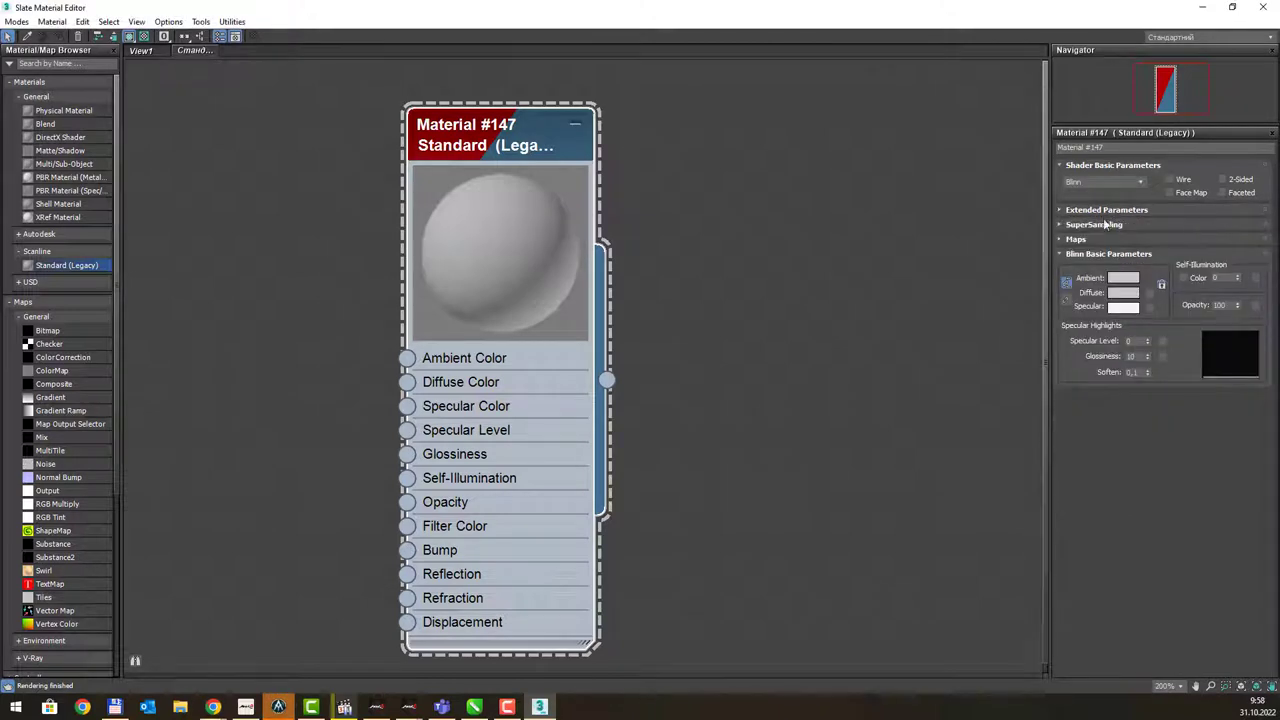
click(1124, 292)
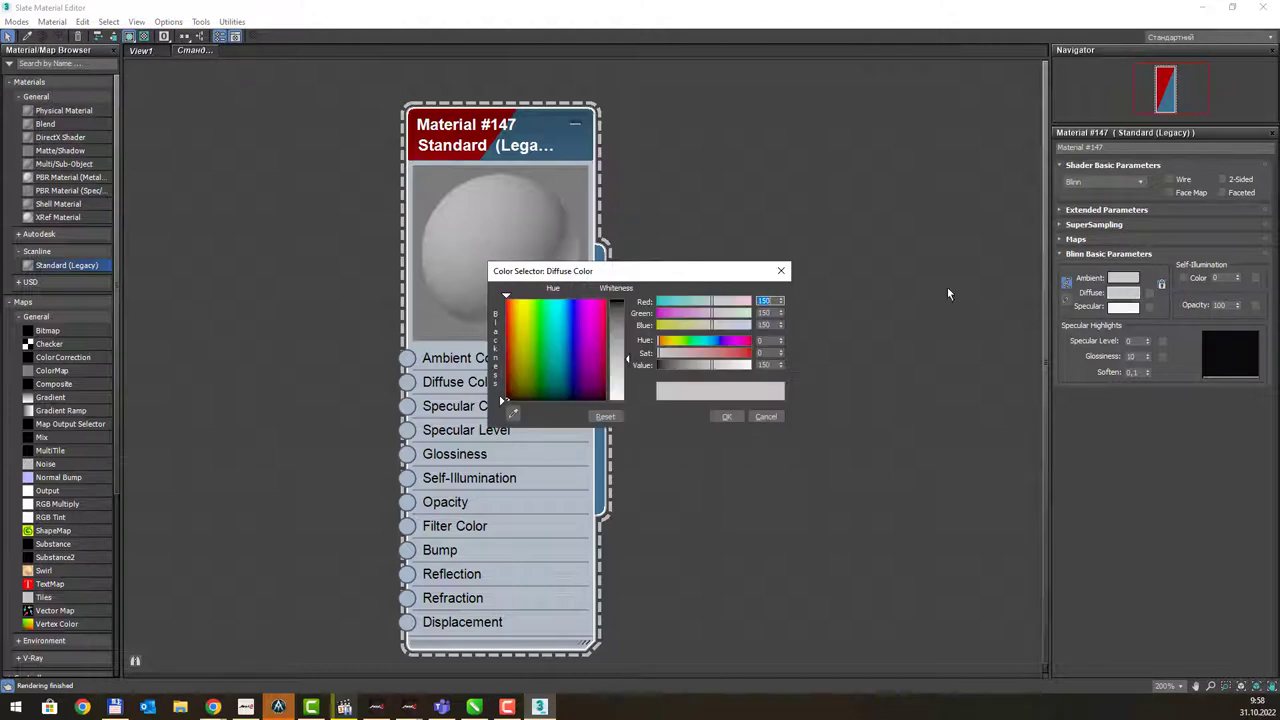
drag(697, 279, 903, 243)
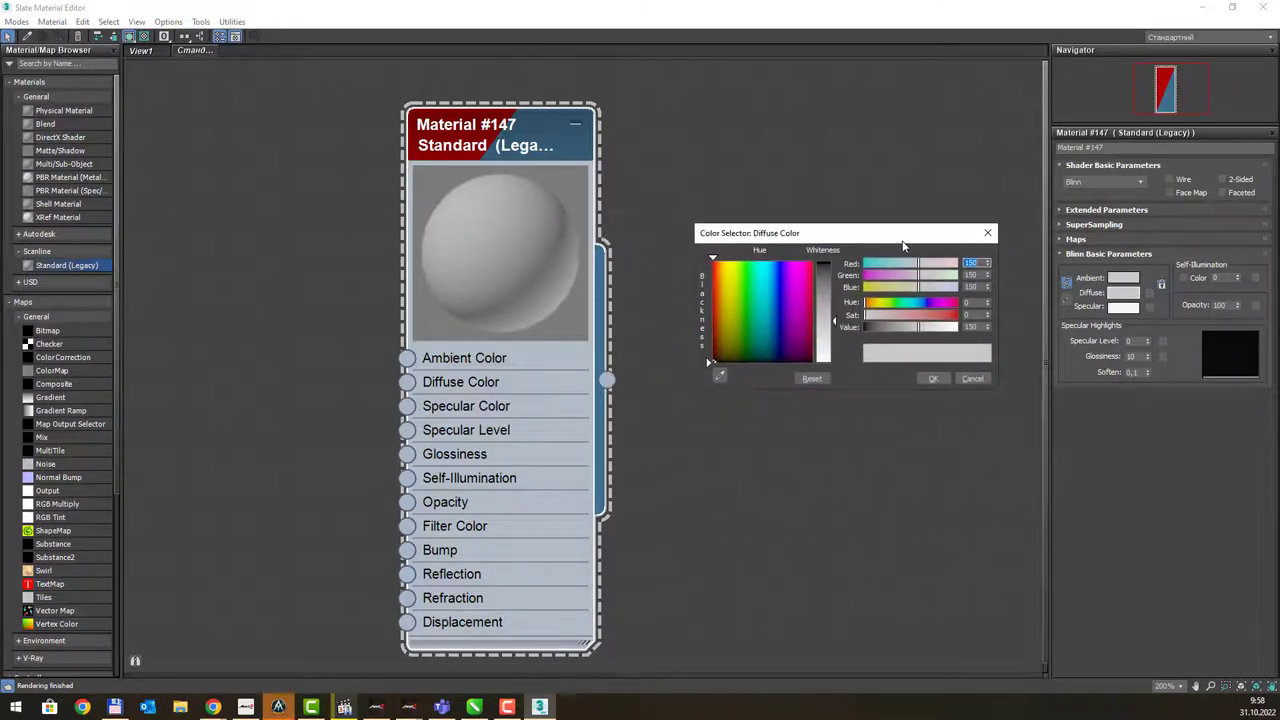
drag(810, 272, 790, 262)
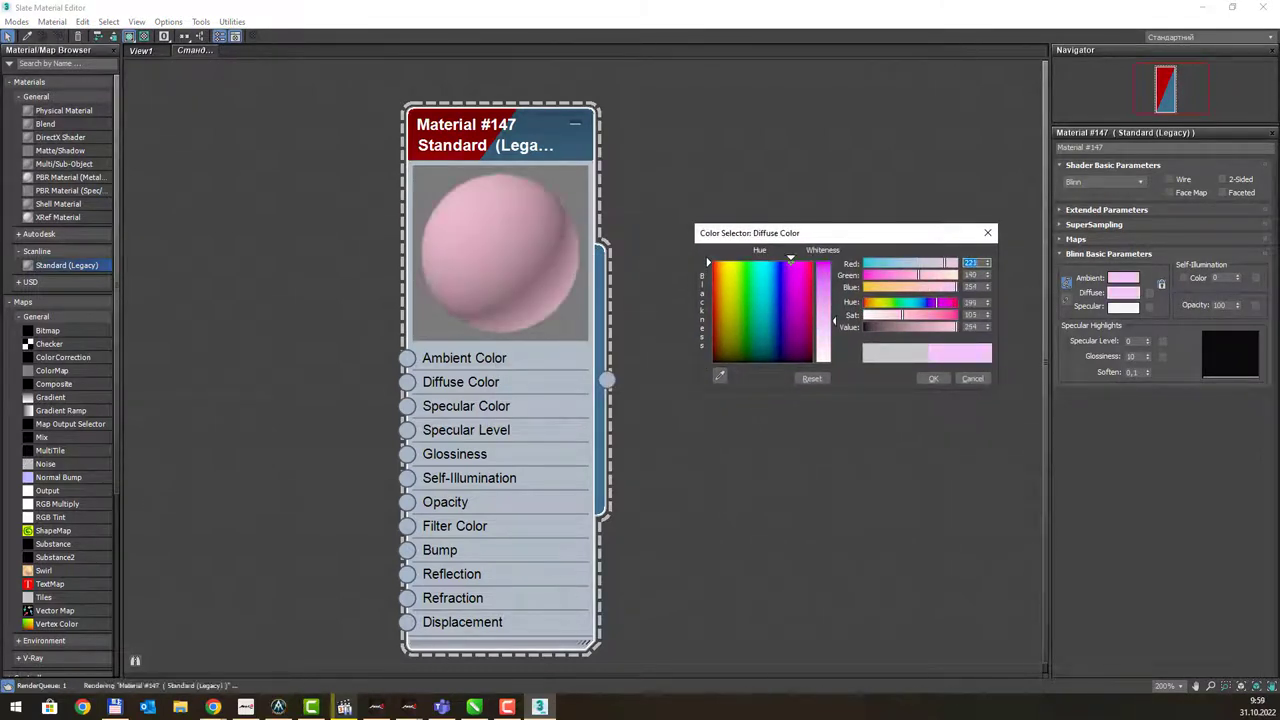
click(806, 328)
drag(827, 272, 827, 262)
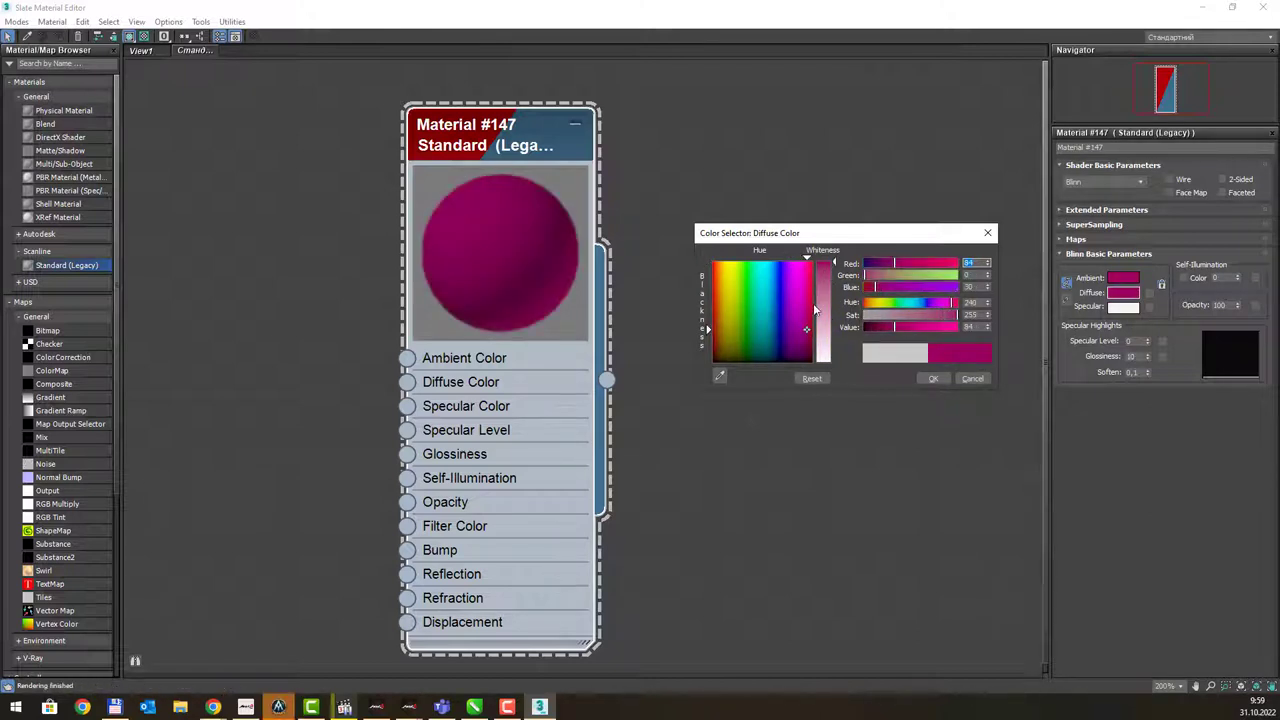
click(827, 313)
drag(827, 313, 827, 272)
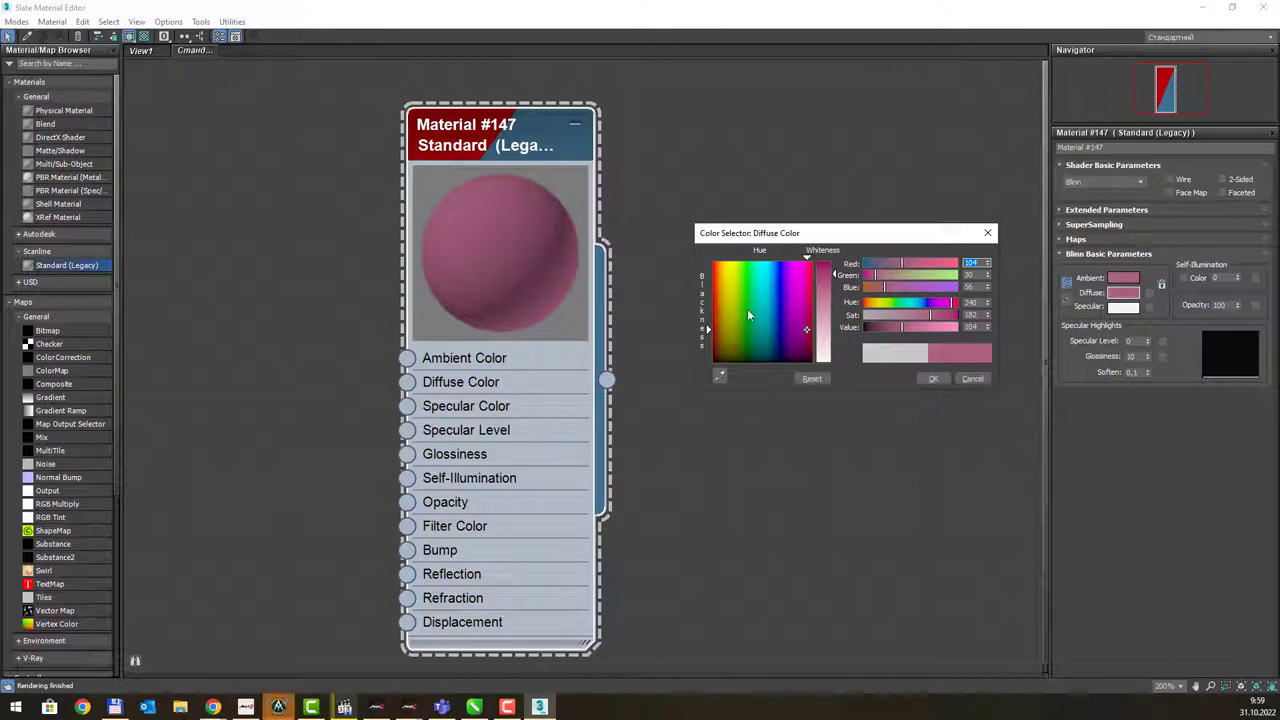
- Accept the dark rose diffuse colour and close the Color Selector
click(927, 379)
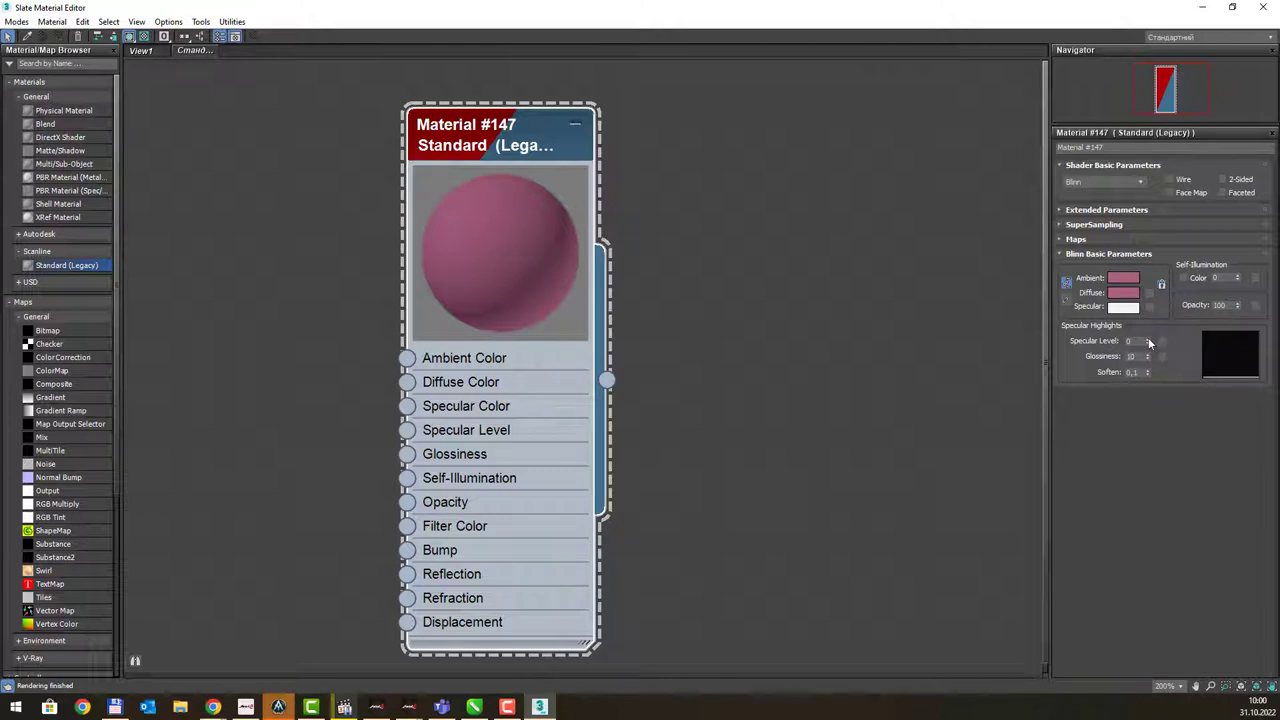
- Bring Material #147's Specular Level to 104 and raise Glossiness to about 51
drag(1148, 341, 1155, 254)
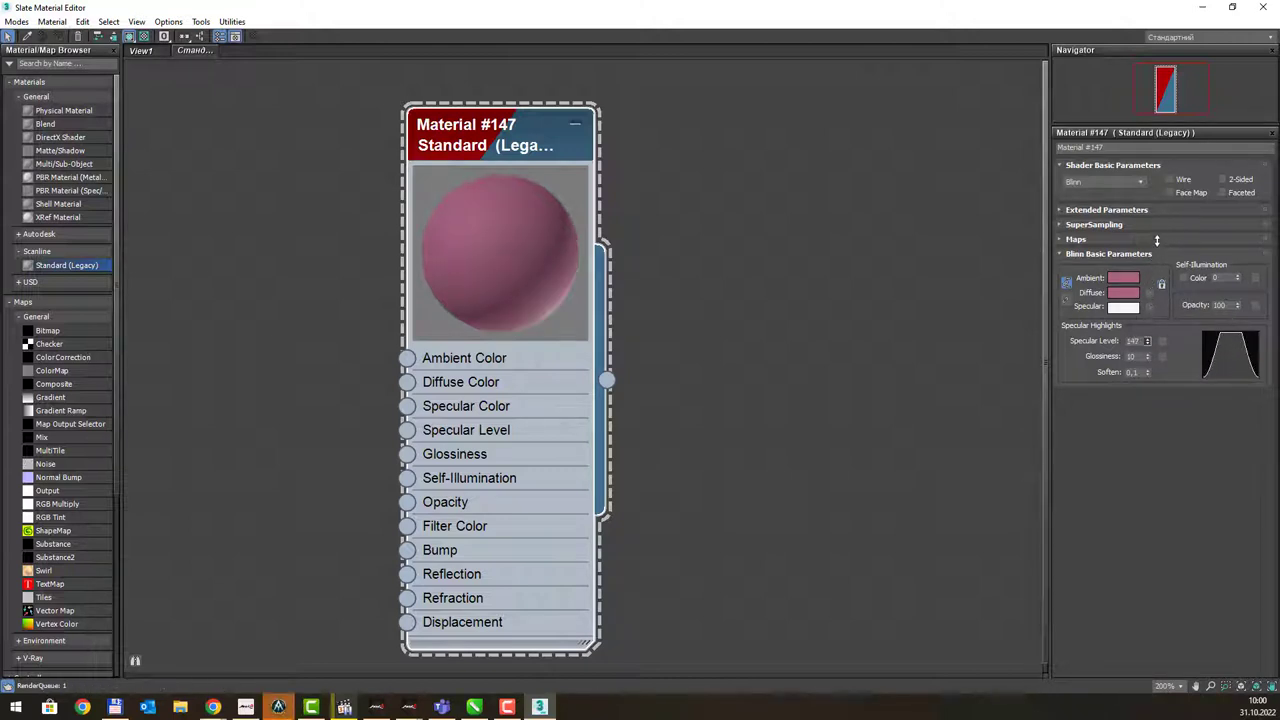
mouse_move(1155, 254)
mouse_down()
mouse_move(1194, 606)
mouse_move(1228, 658)
mouse_up()
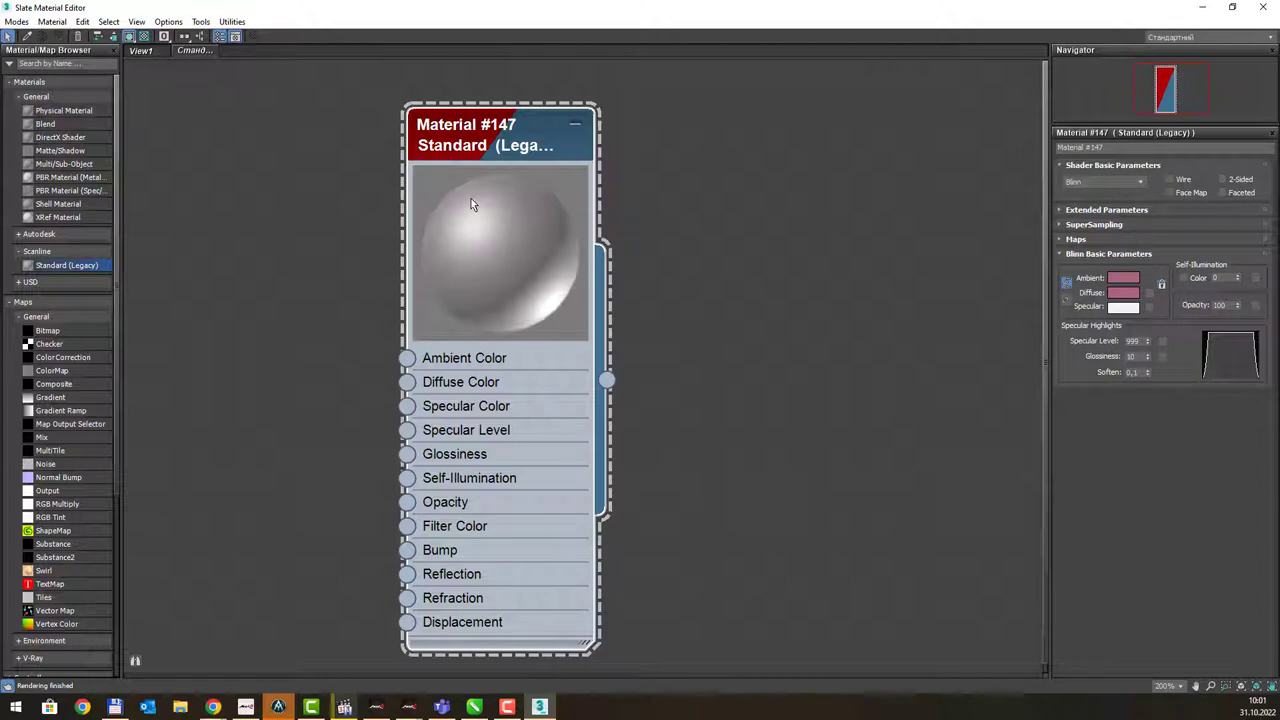
mouse_move(1147, 341)
mouse_down()
mouse_move(1147, 389)
mouse_move(1156, 371)
mouse_up()
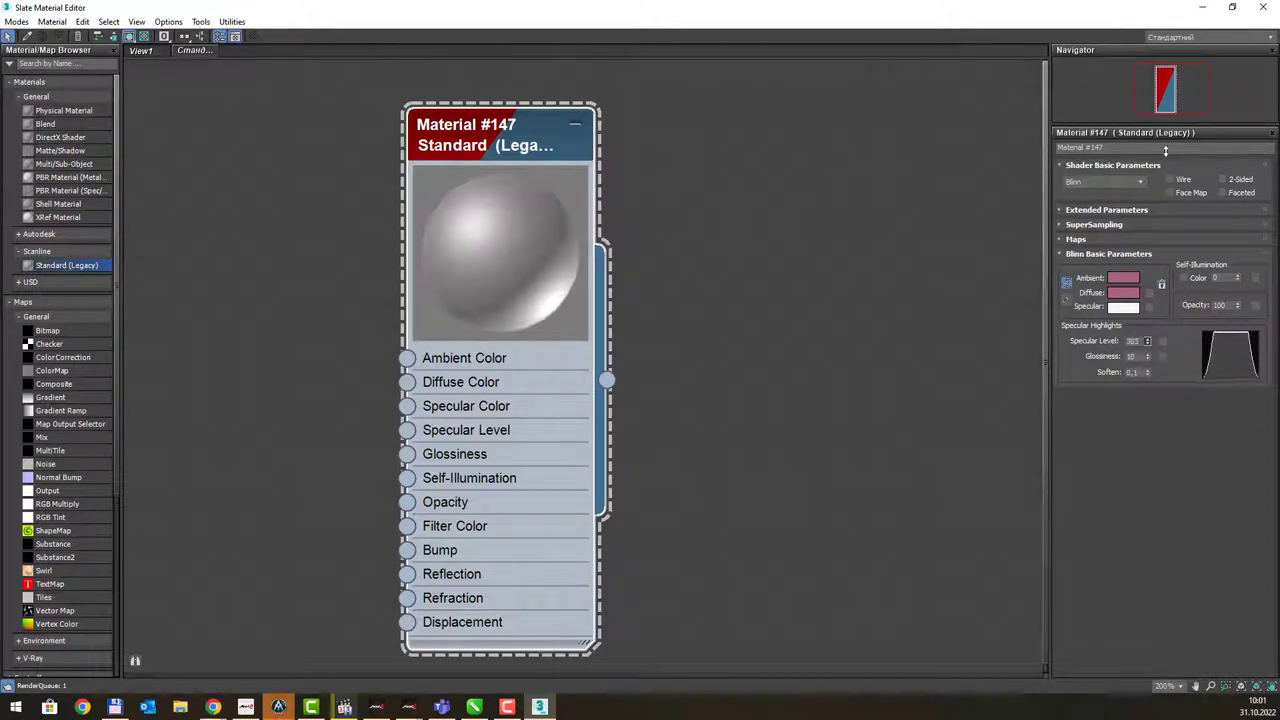
drag(1156, 371, 1161, 314)
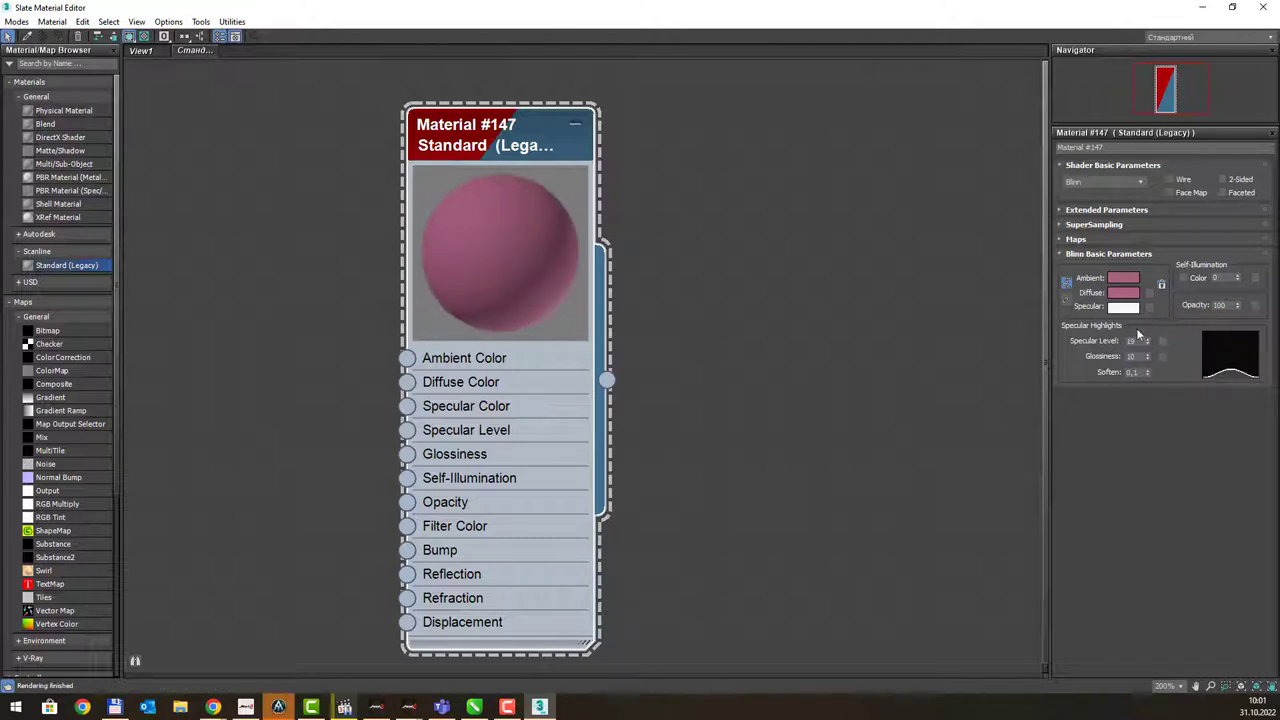
drag(1147, 345, 1150, 333)
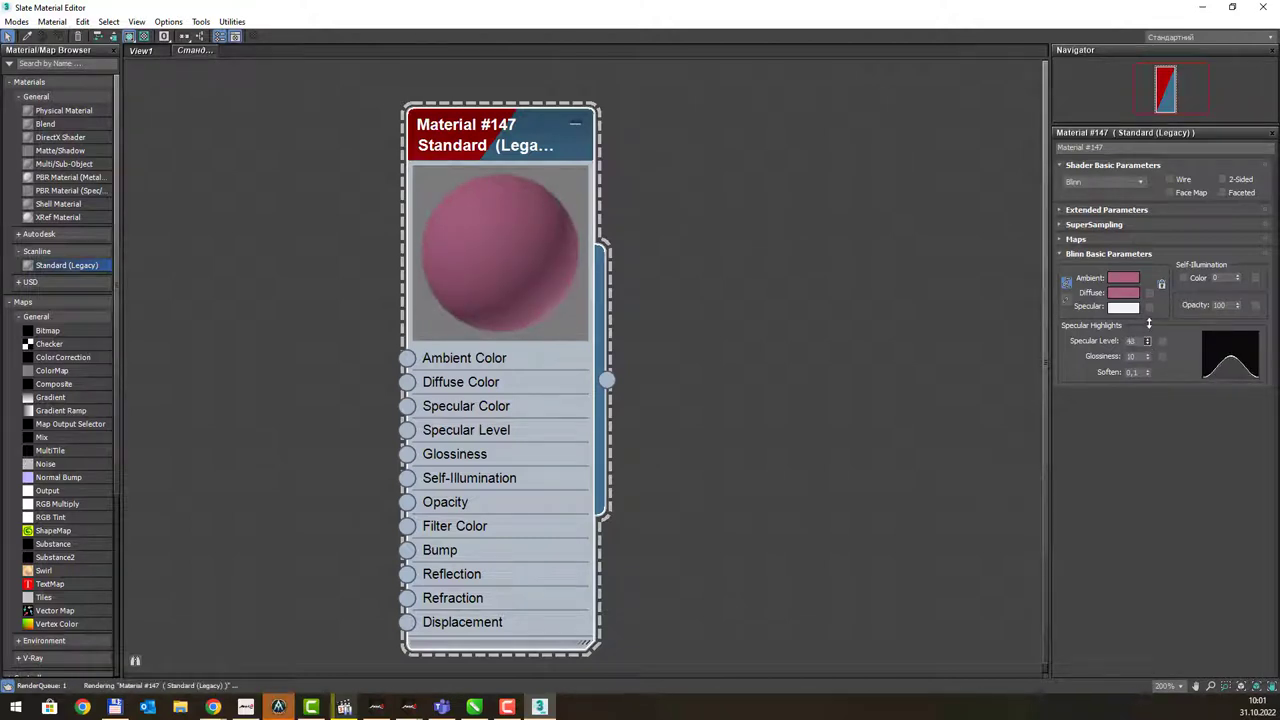
drag(1149, 342, 1149, 332)
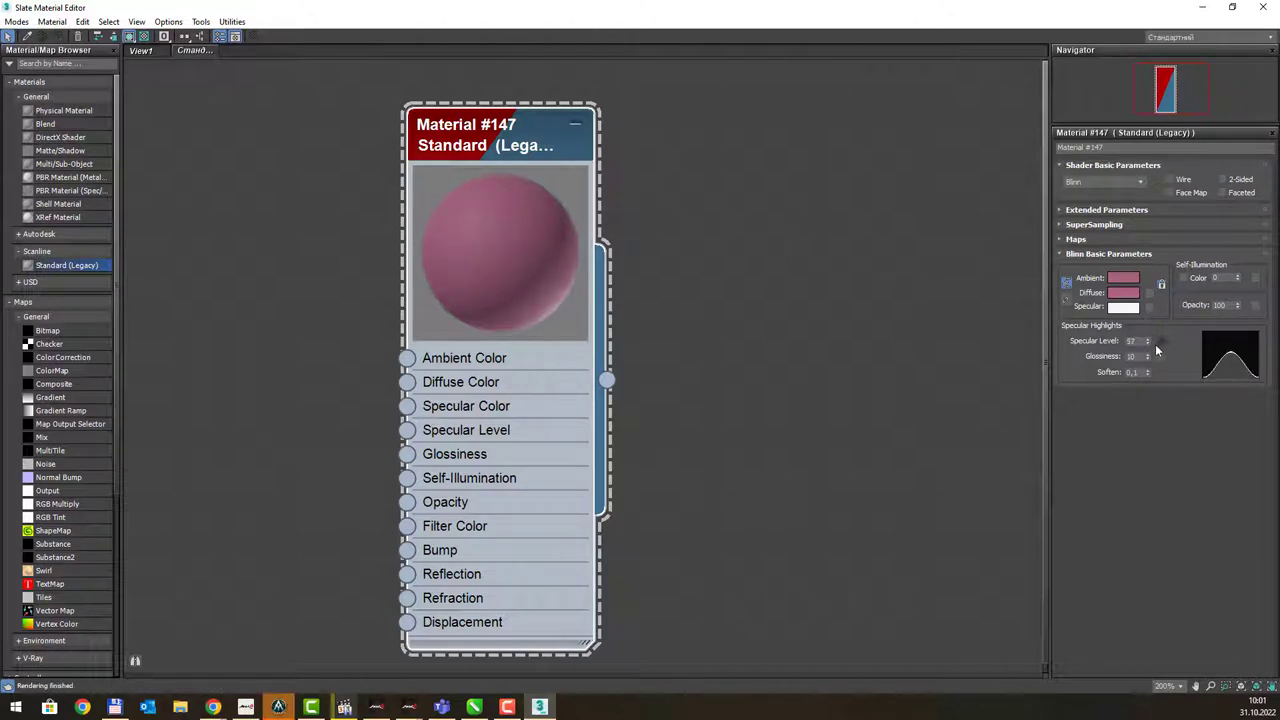
drag(1148, 342, 1147, 318)
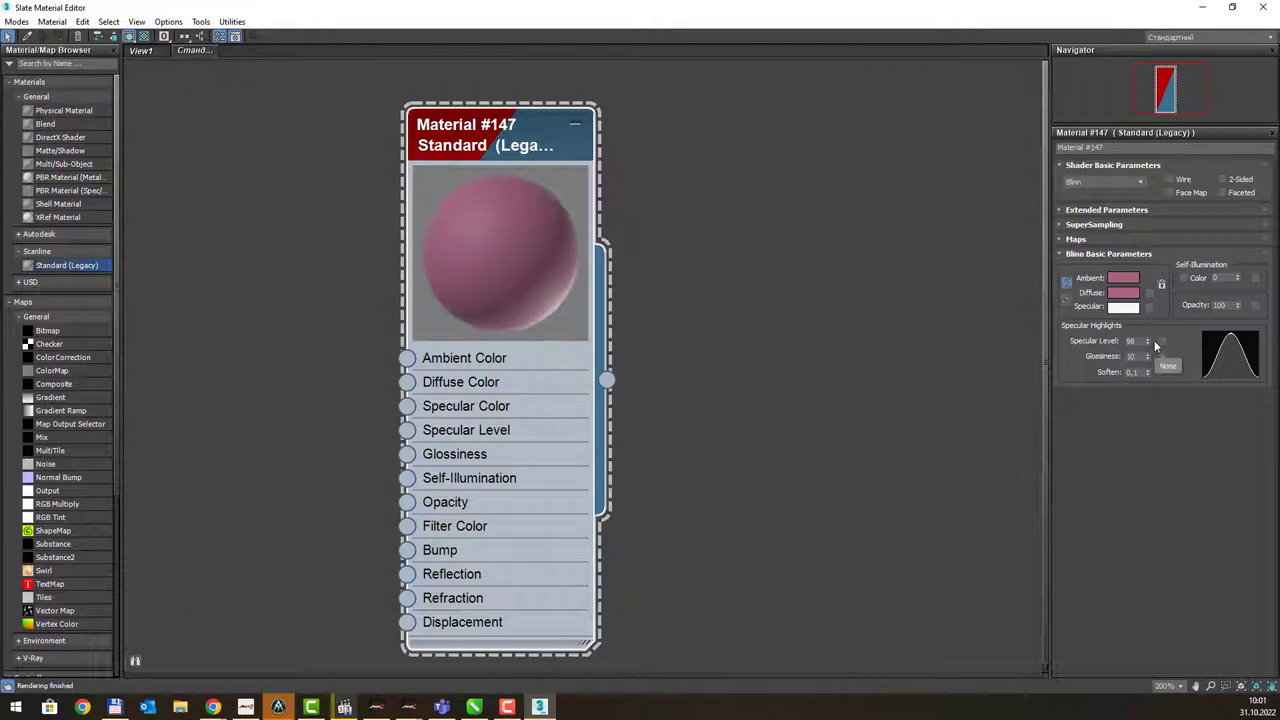
drag(1148, 341, 1149, 336)
drag(1150, 357, 1148, 329)
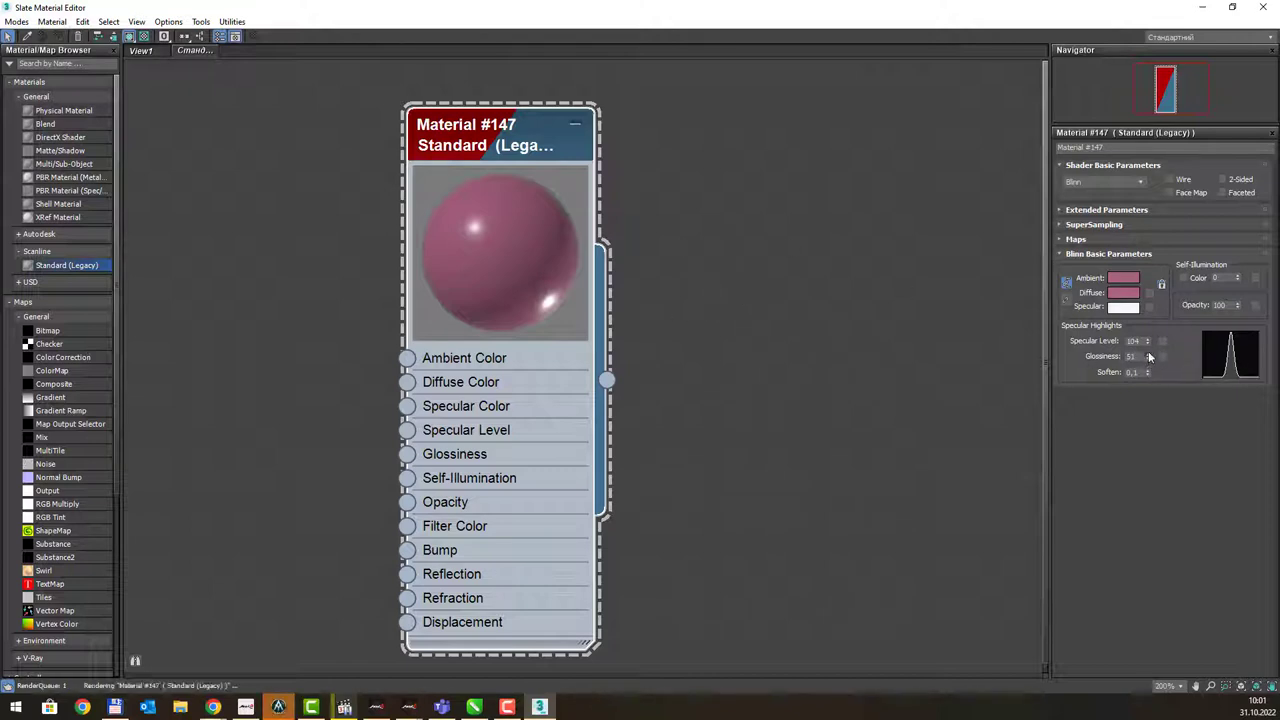
- Experiment with Glossiness, lowering it for a broad highlight and raising it back for a sharper one
drag(1149, 360, 1146, 335)
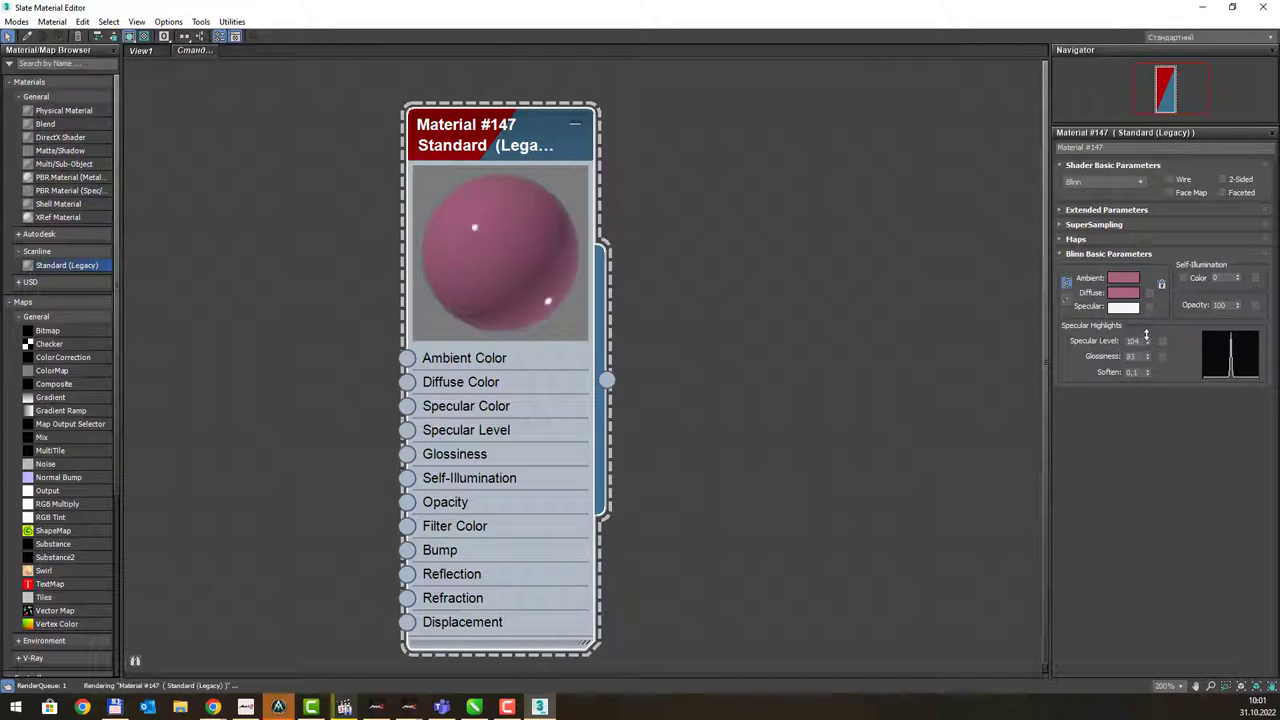
drag(1148, 358, 1149, 357)
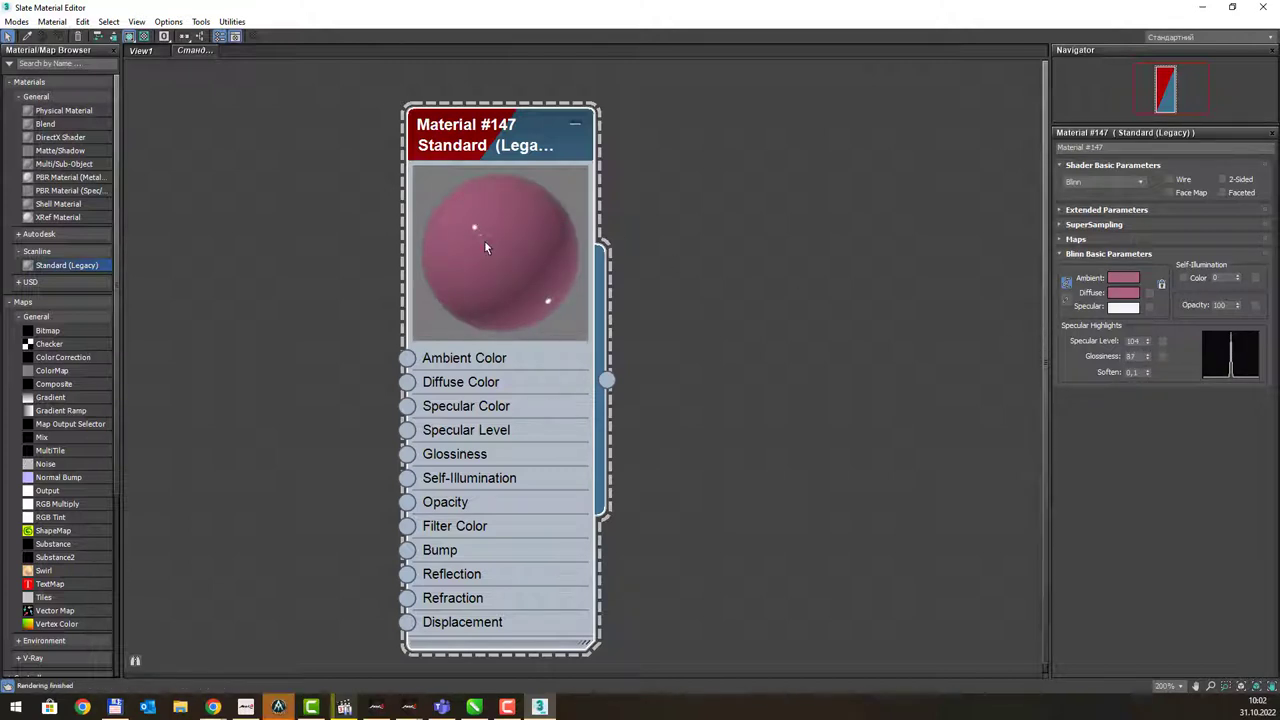
drag(1148, 356, 1150, 378)
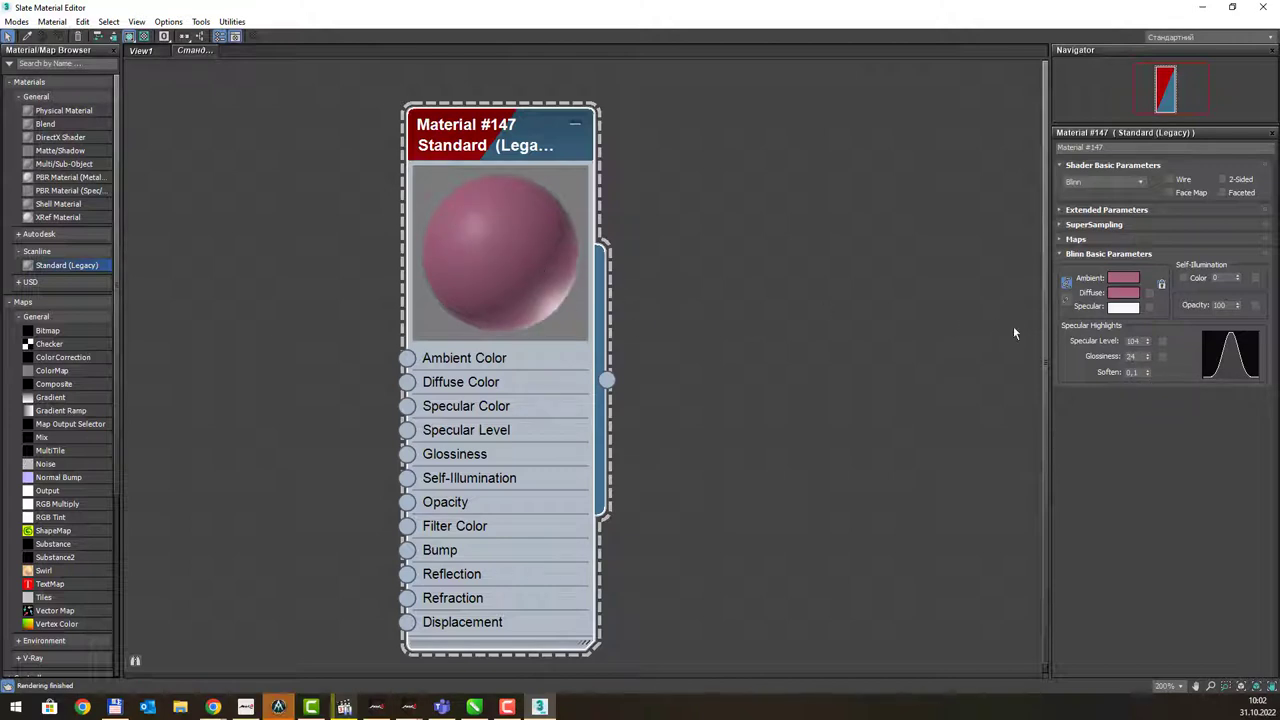
drag(1148, 356, 1149, 371)
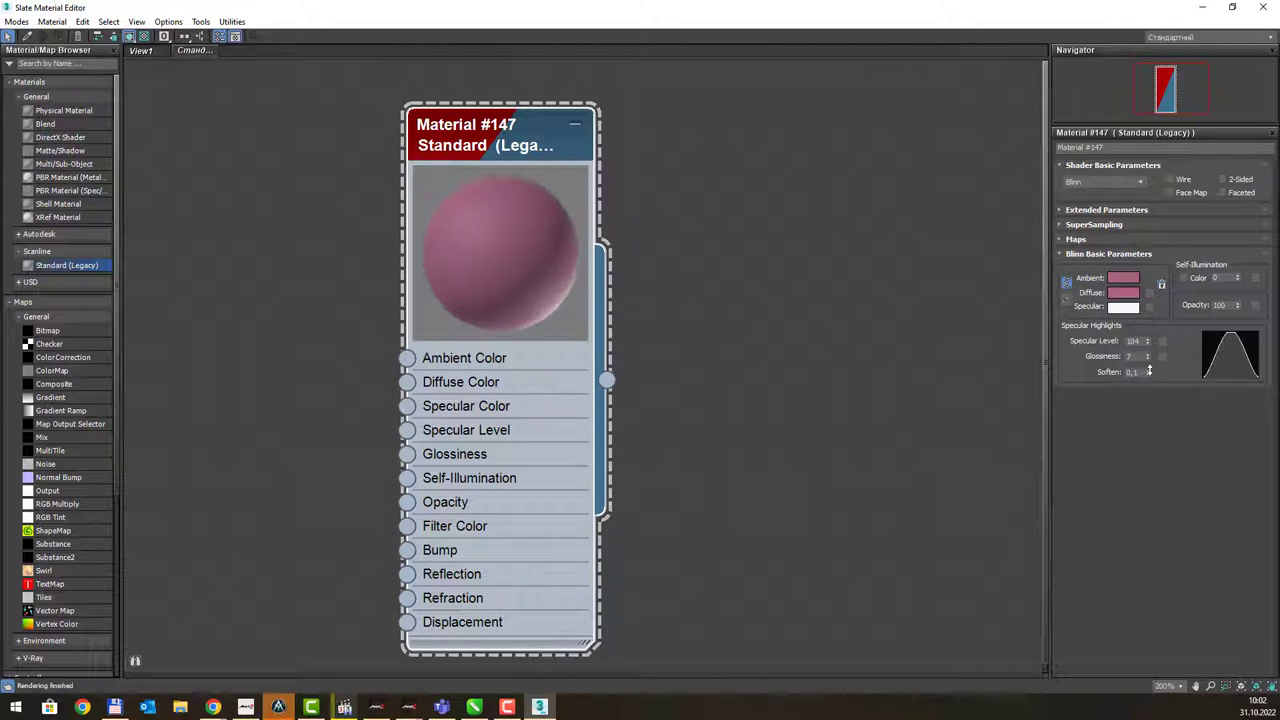
click(1149, 359)
drag(1149, 359, 1149, 335)
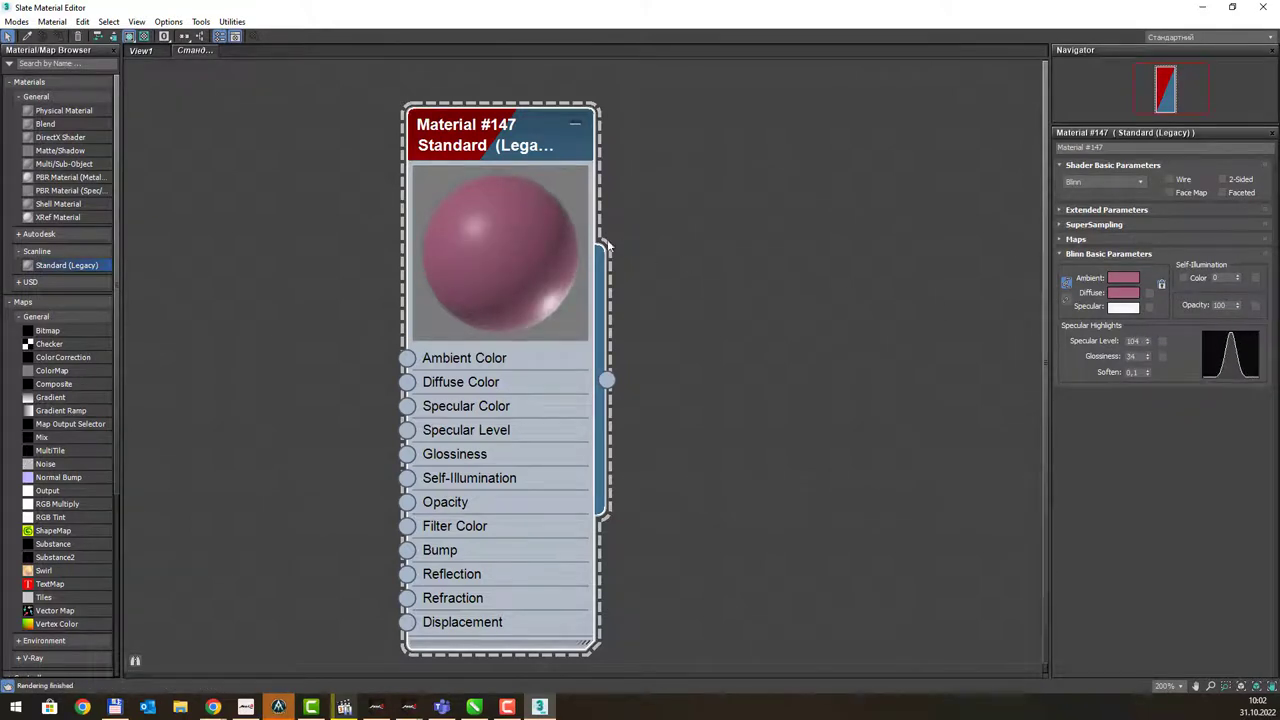
- Set Specular Level to 366 and Glossiness to about 50, and adjust the Soften value
drag(1148, 341, 1148, 230)
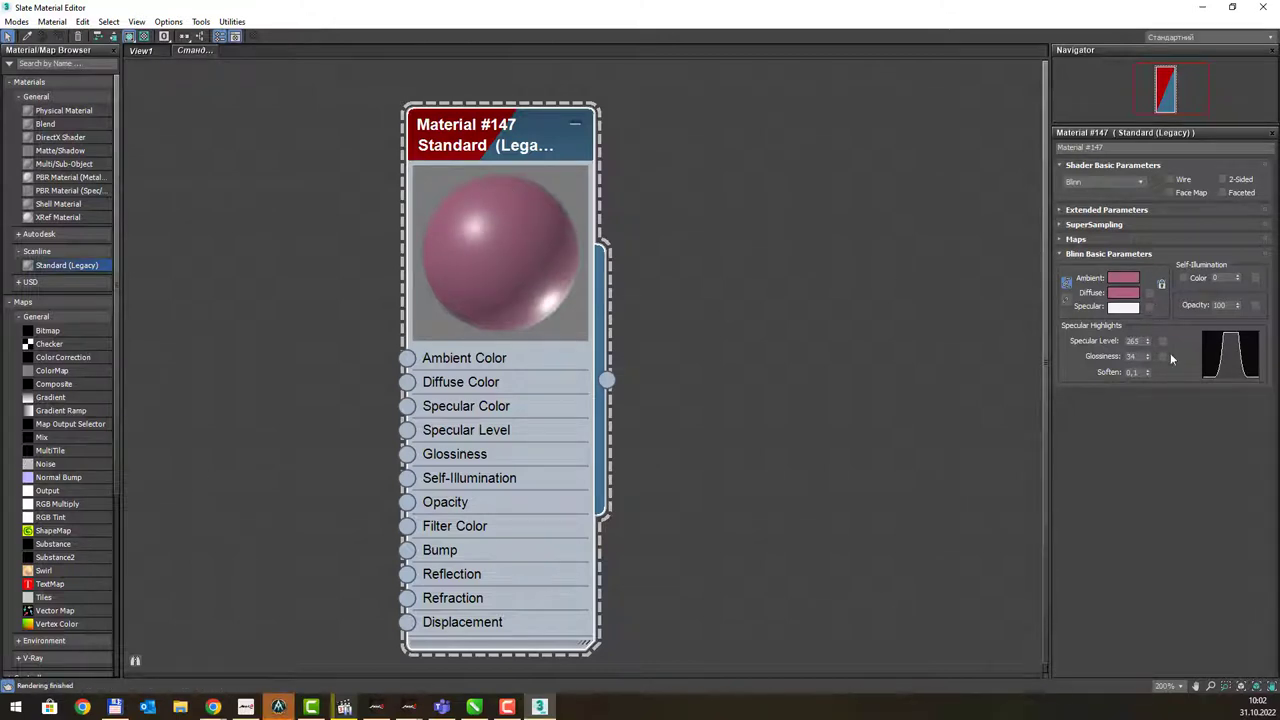
drag(1147, 340, 1152, 268)
drag(1147, 356, 1149, 340)
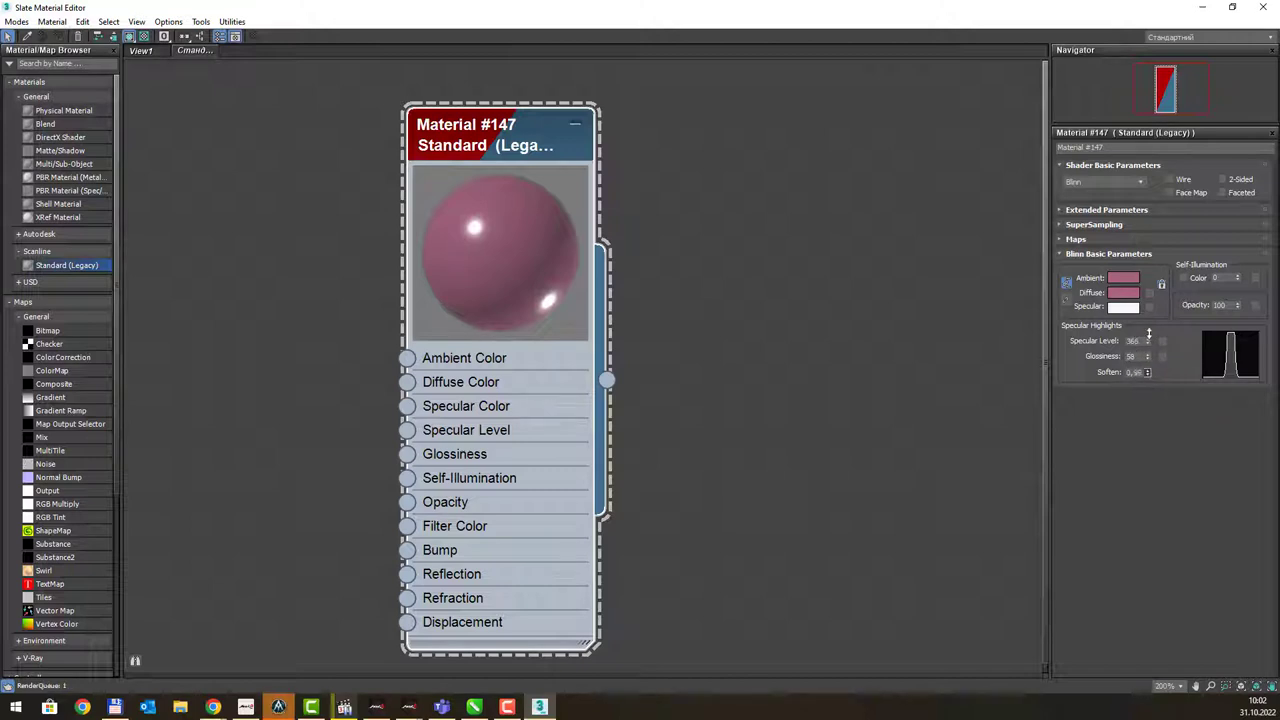
mouse_move(1147, 371)
mouse_down()
mouse_move(1149, 336)
mouse_move(1151, 393)
mouse_up()
- Switch Self-Illumination to a colour and set it to green
click(1220, 277)
click(1185, 278)
click(1227, 278)
drag(686, 271, 928, 300)
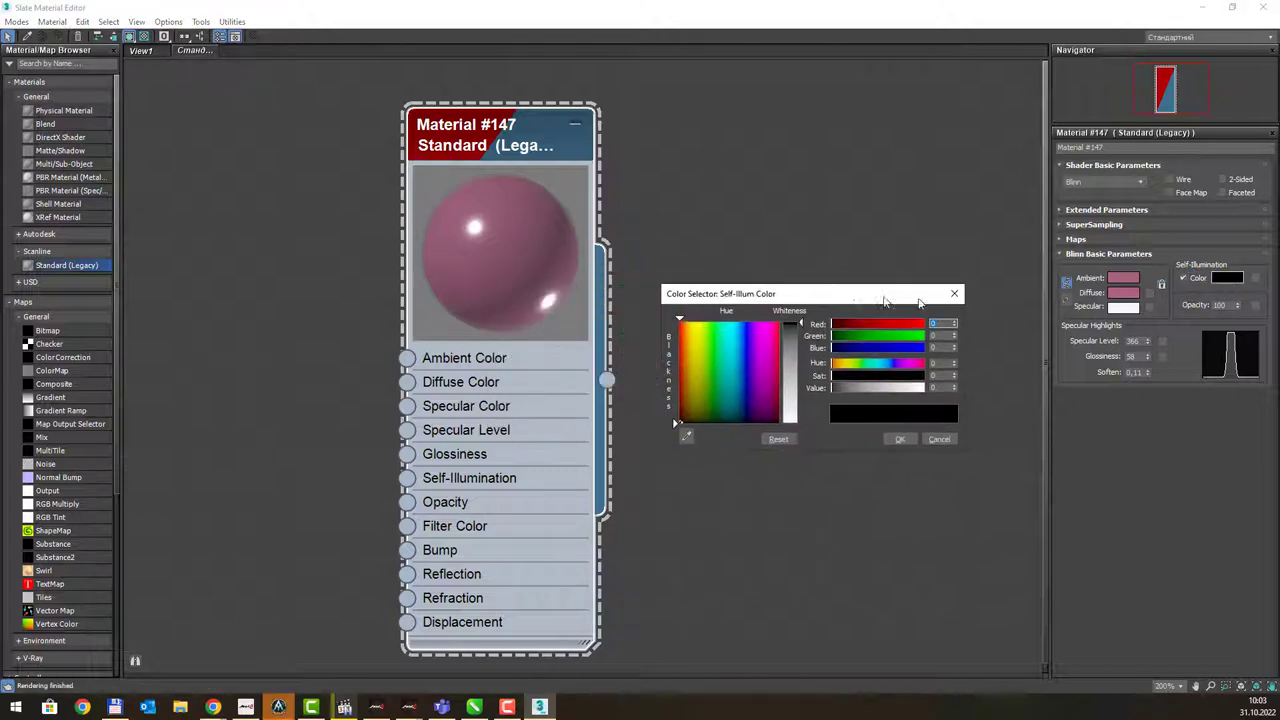
click(778, 343)
click(968, 445)
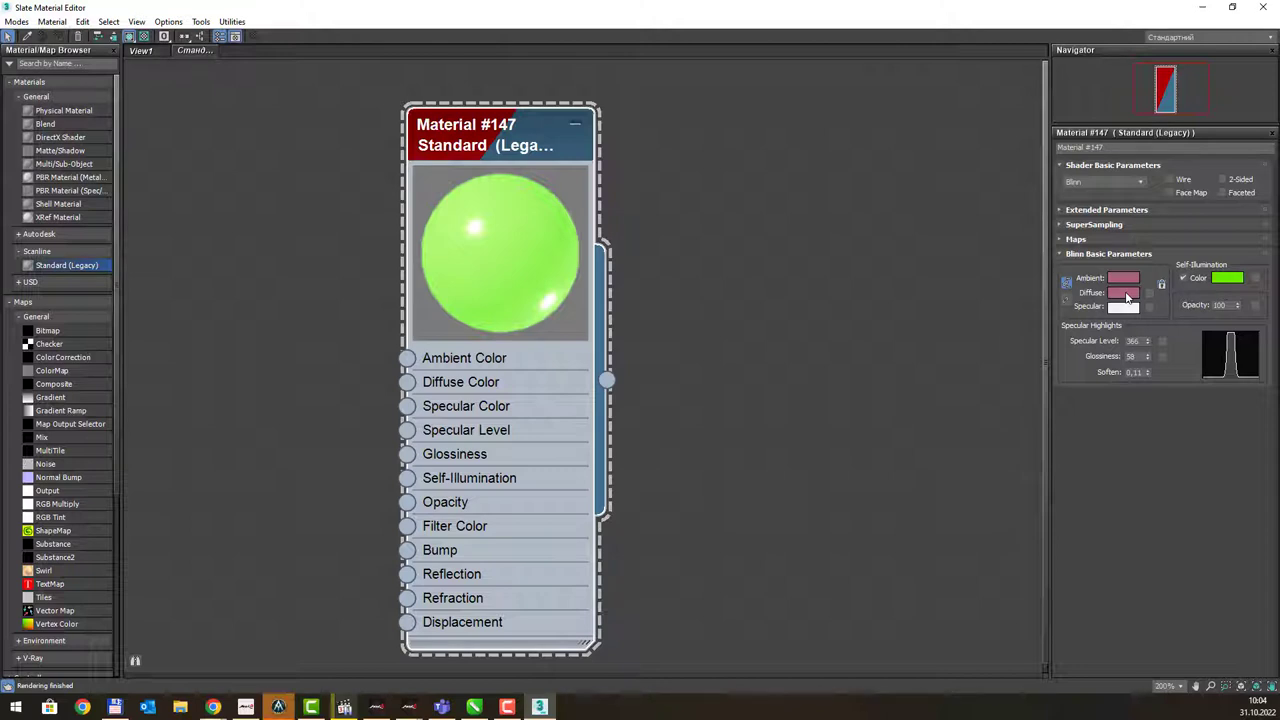
- Toggle the green self-illumination colour on and off, leaving it off so the sphere is pink
click(1183, 279)
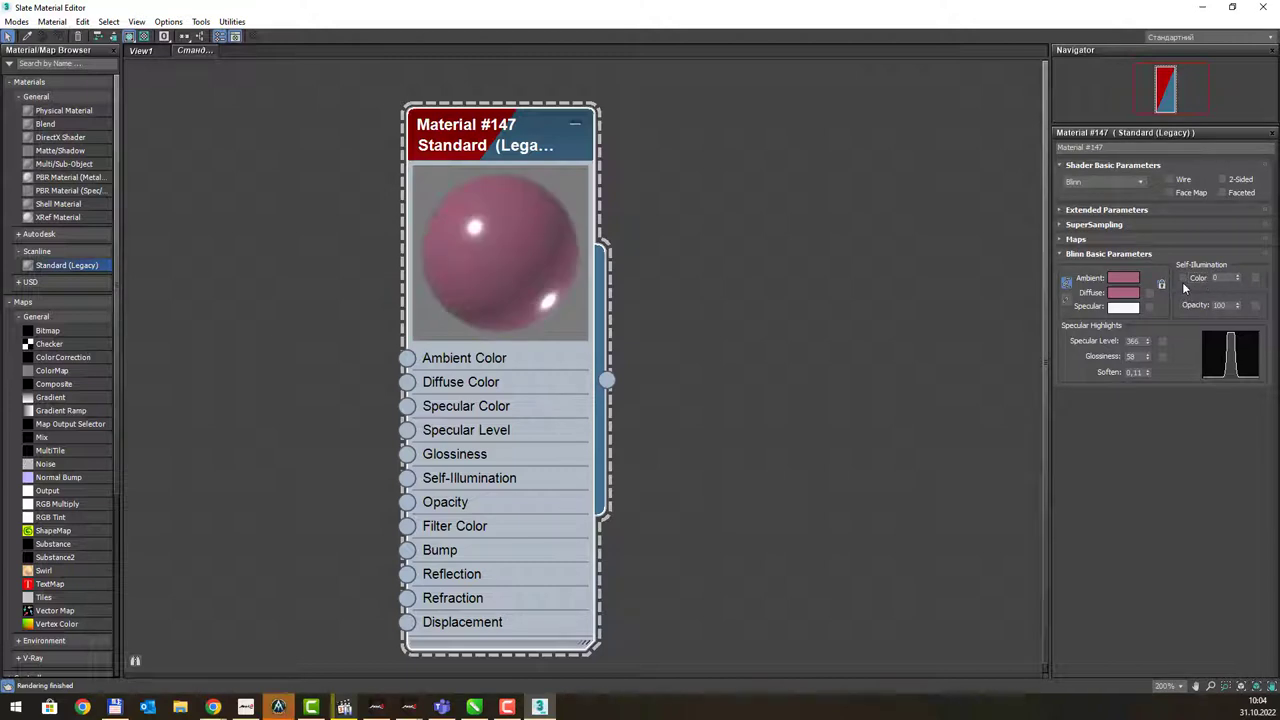
click(1192, 279)
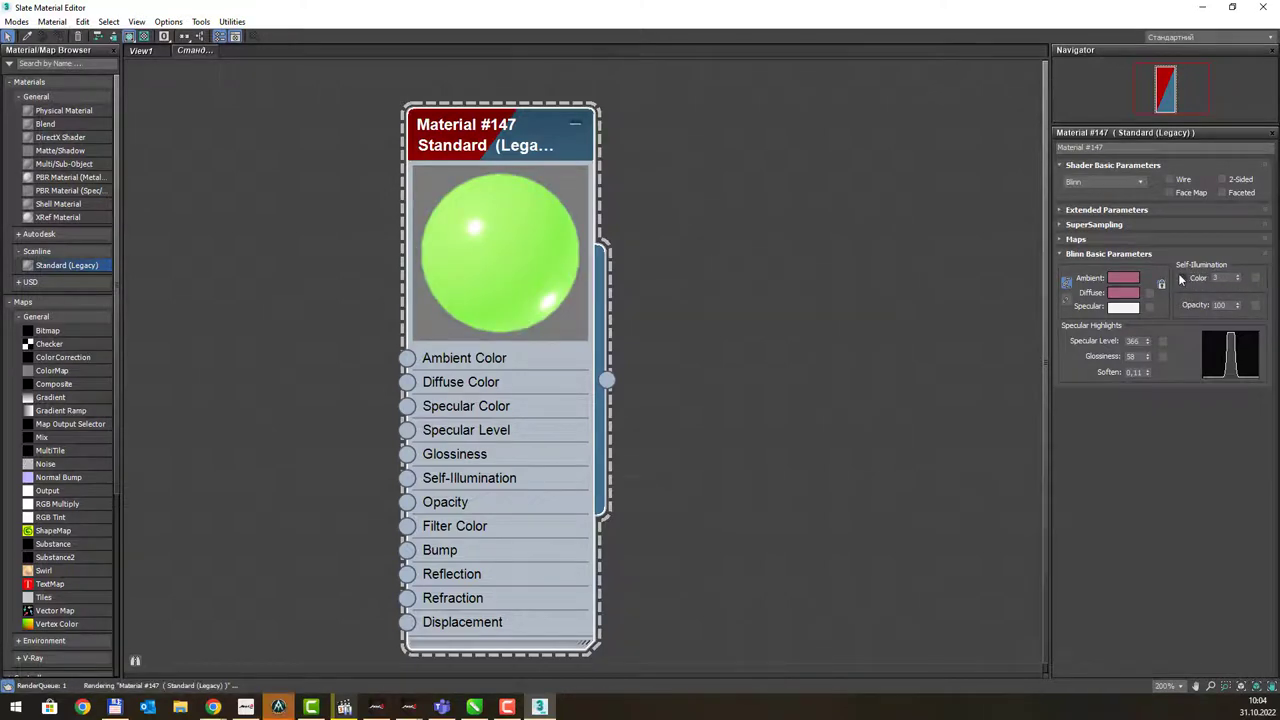
click(1190, 280)
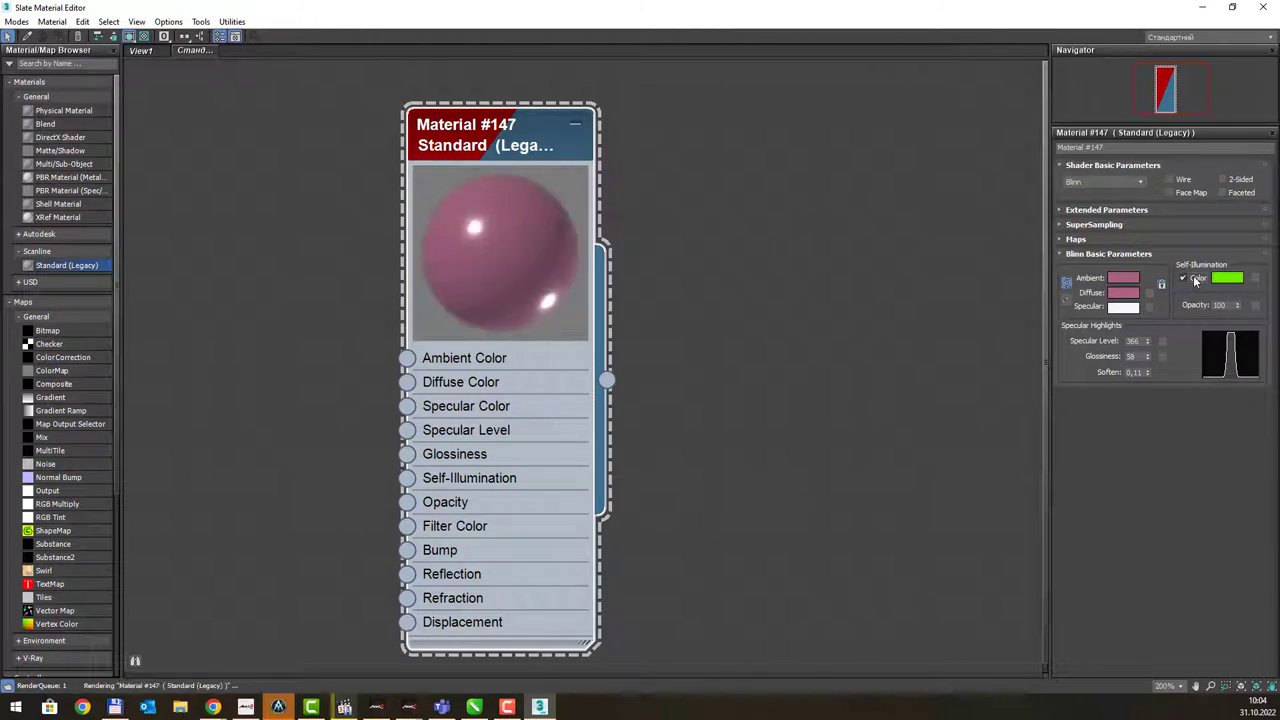
click(1193, 279)
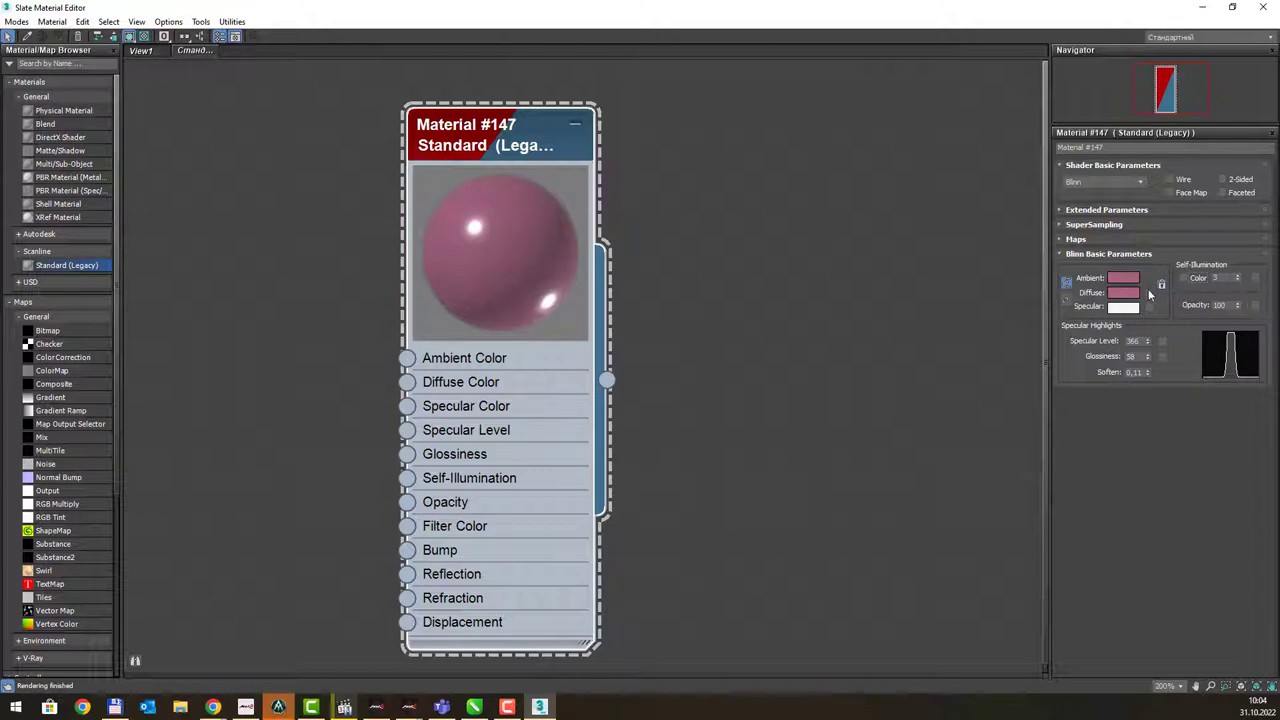
- Assign a Checker map (Map #3) to Material #147's Diffuse Color
click(1149, 299)
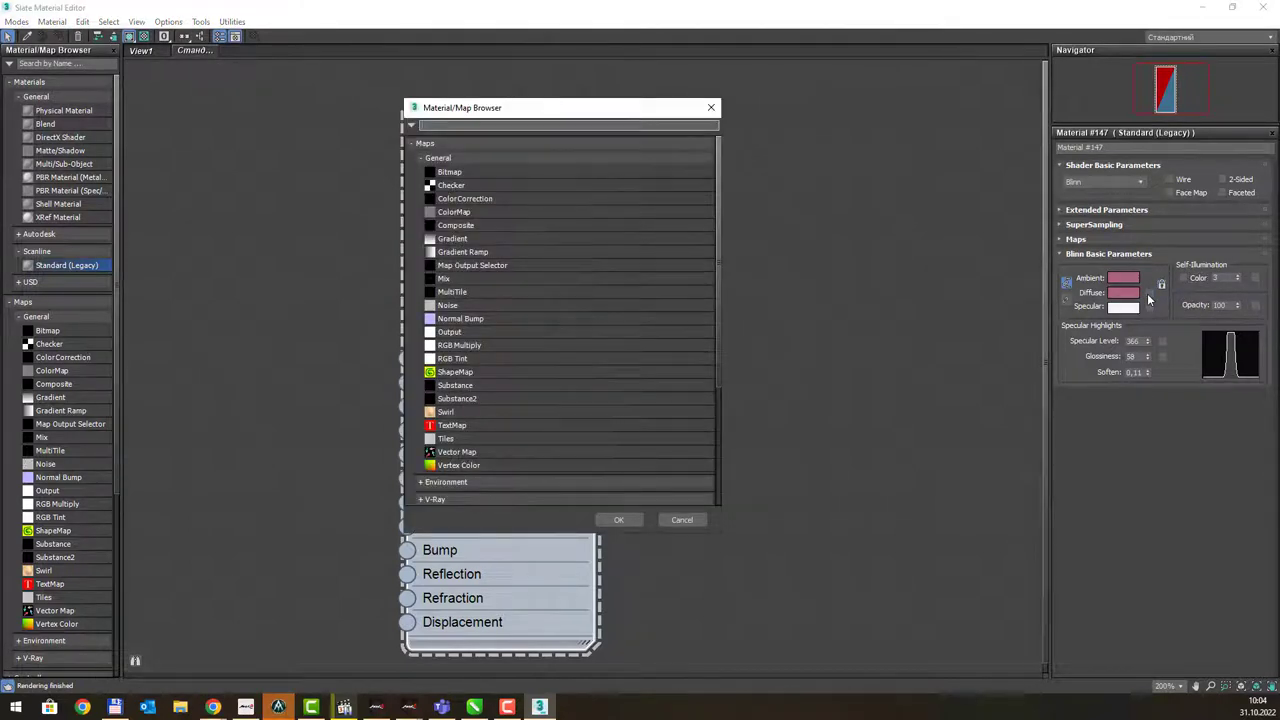
click(711, 107)
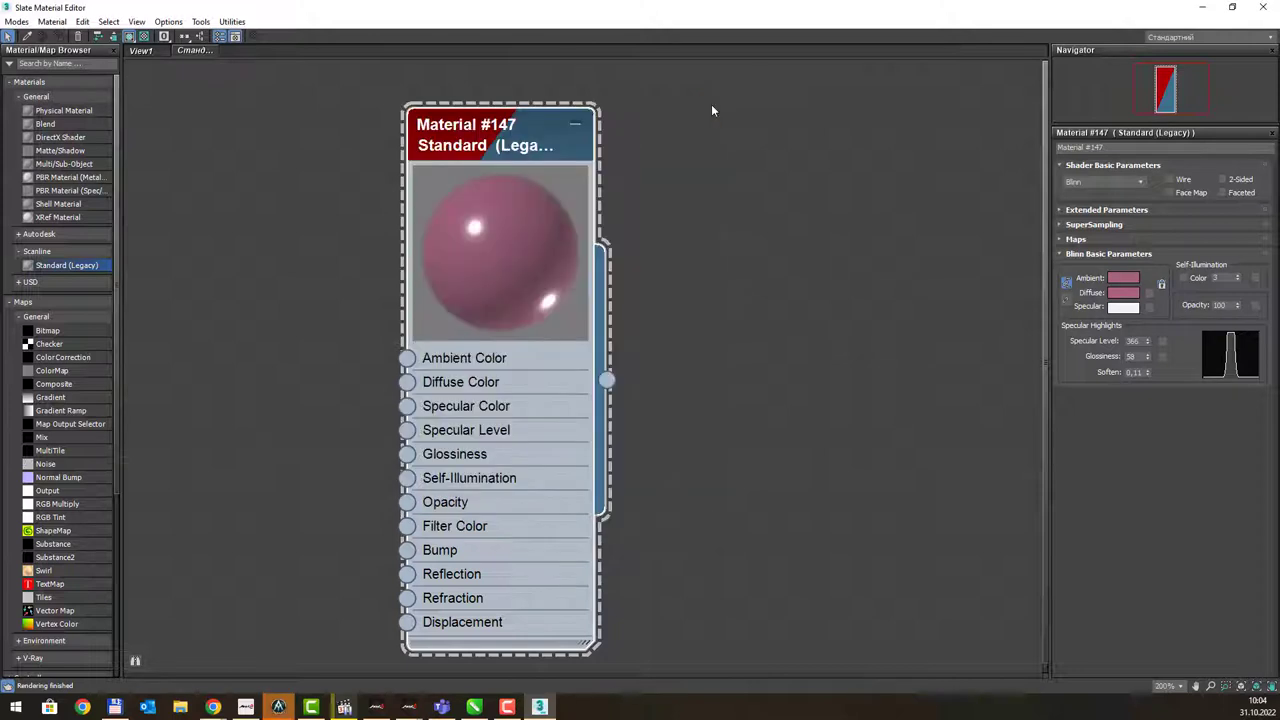
click(1149, 292)
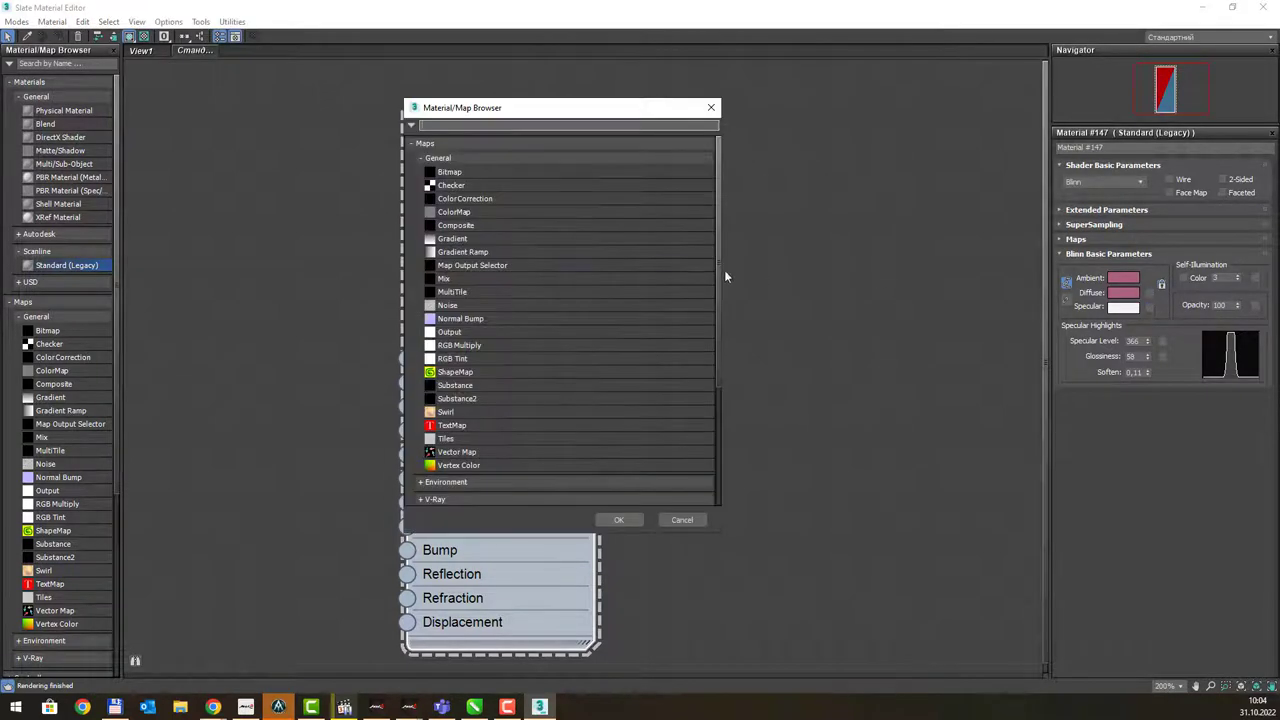
double_click(511, 185)
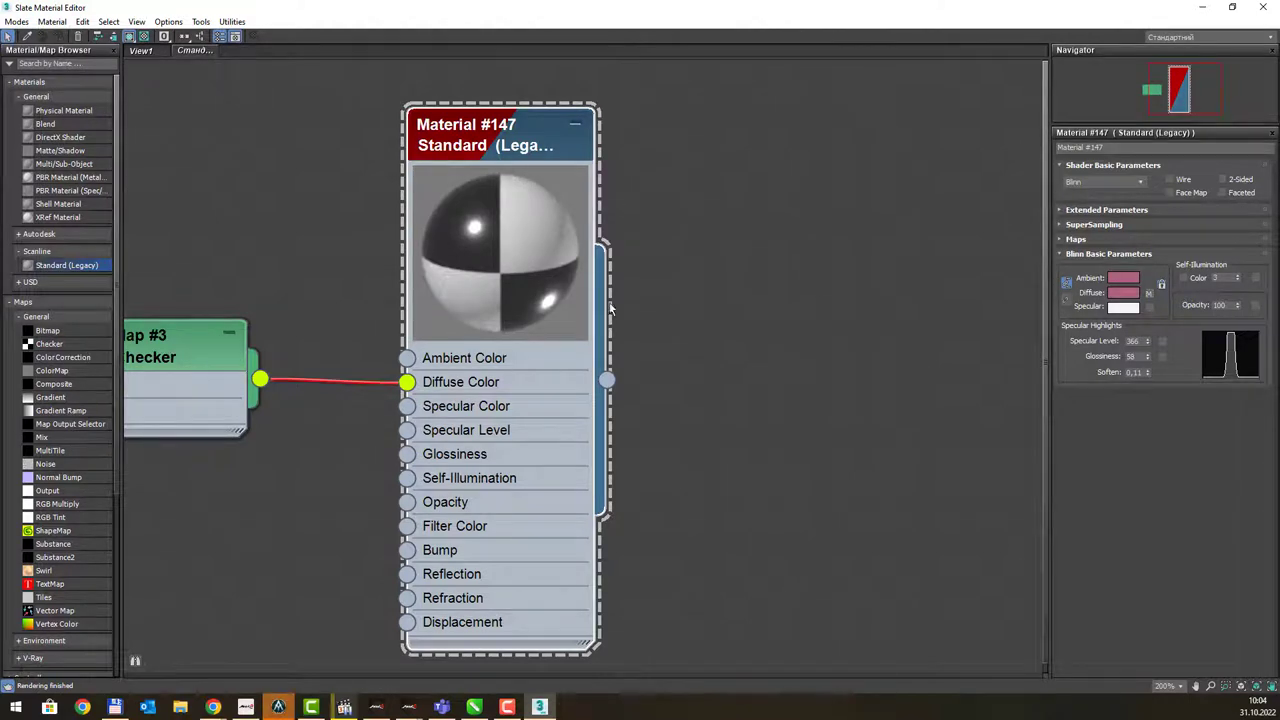
- Pan to show Checker Map #3 and place it just left of Material #147
middle_drag(618, 302, 730, 296)
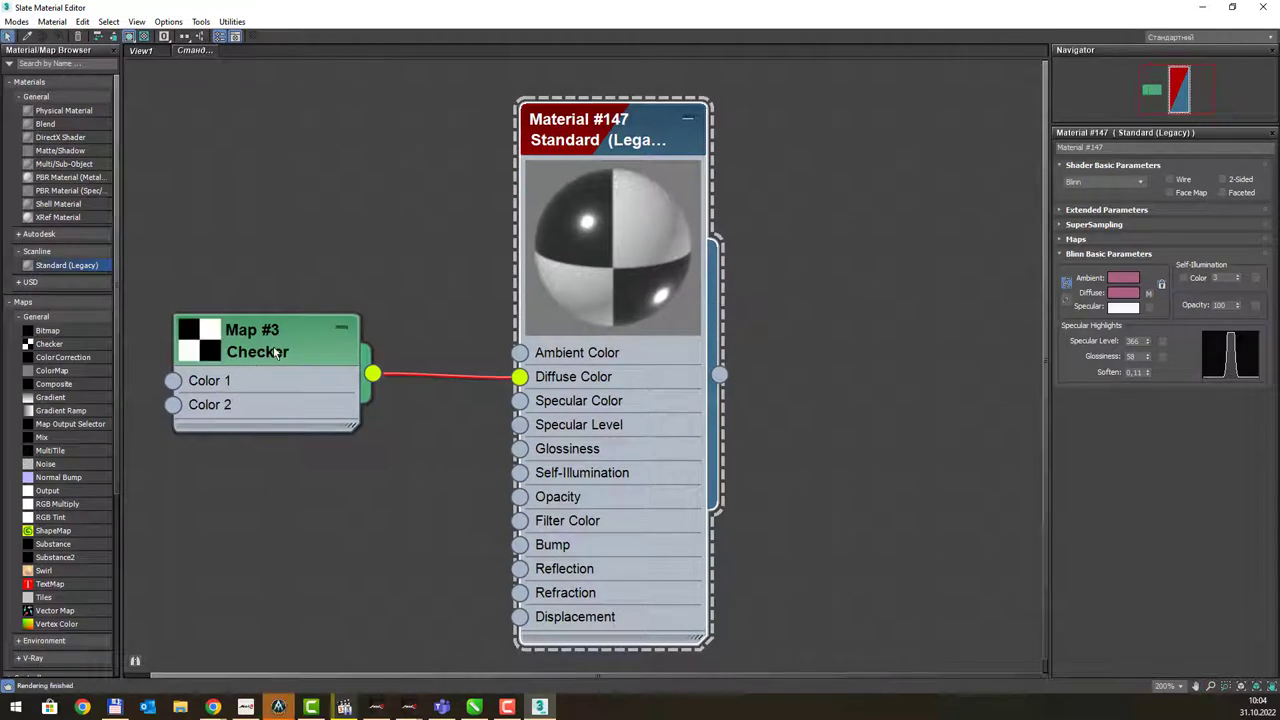
mouse_move(284, 340)
mouse_down()
mouse_move(310, 320)
mouse_move(286, 340)
mouse_up()
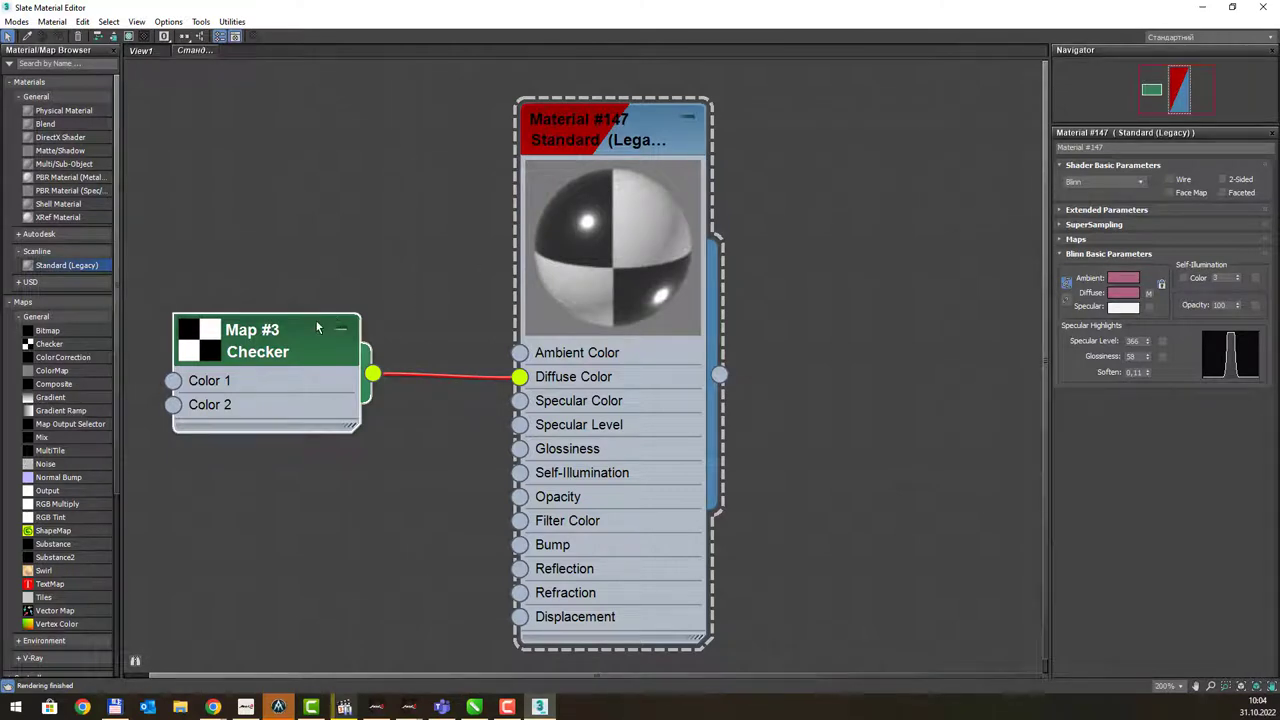
drag(308, 331, 334, 331)
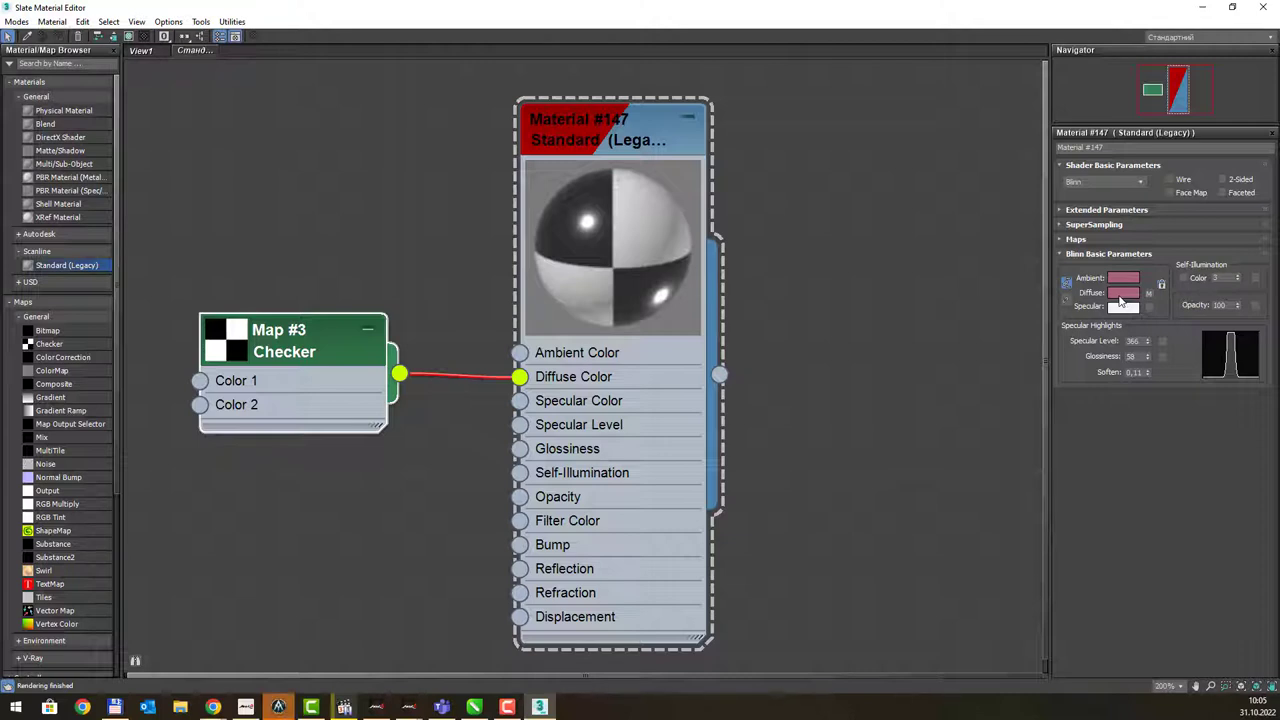
- Route Checker Map #3 through a new Color Map (Map #4) into Diffuse Color
middle_drag(794, 351, 891, 329)
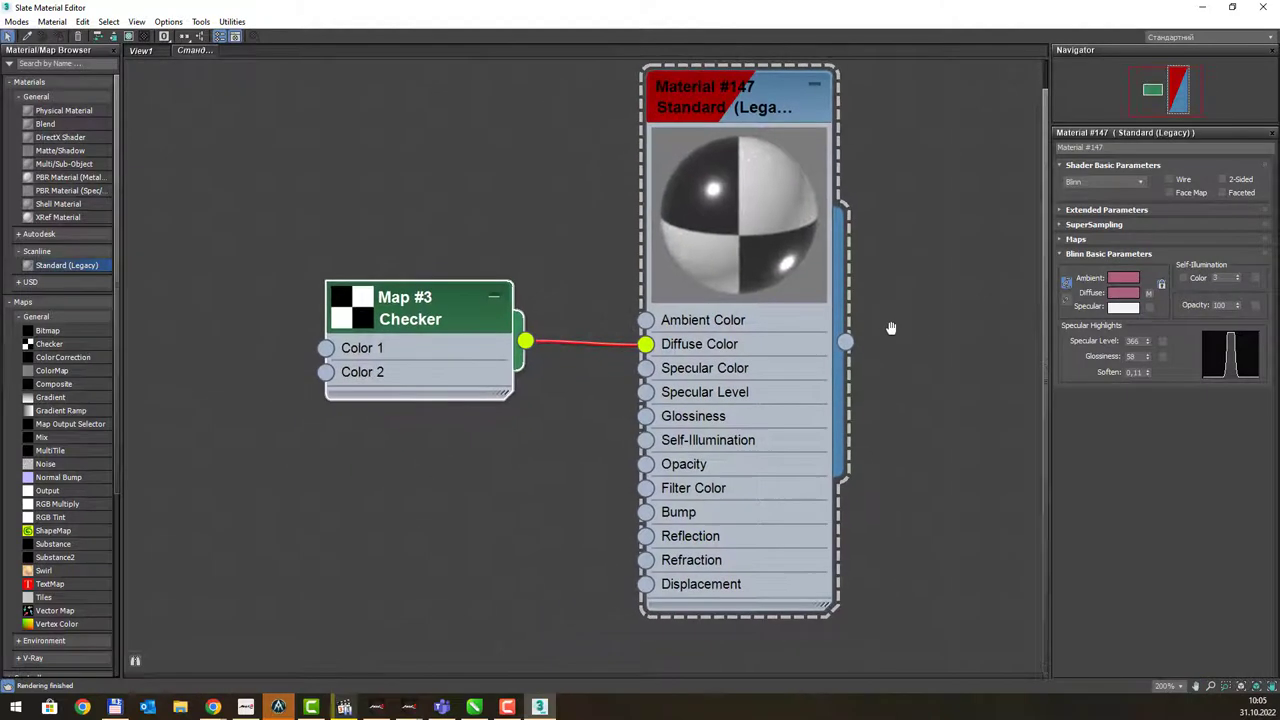
drag(417, 342, 231, 315)
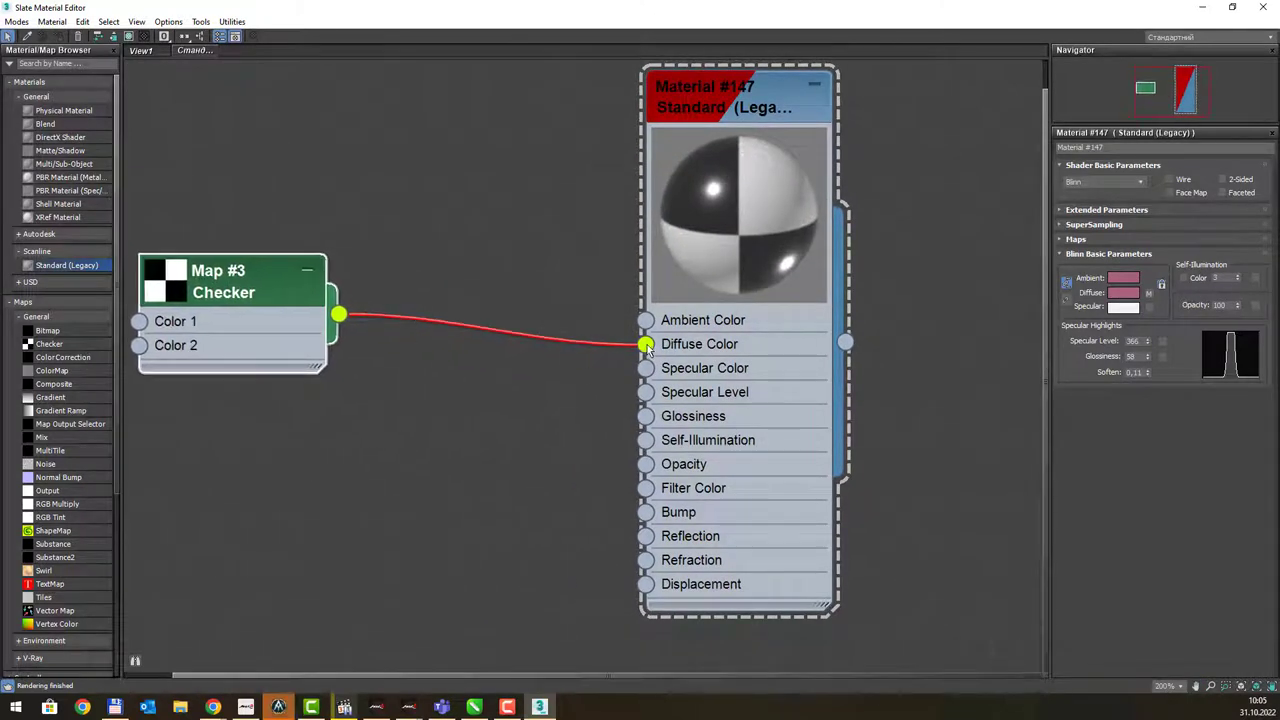
drag(645, 344, 449, 296)
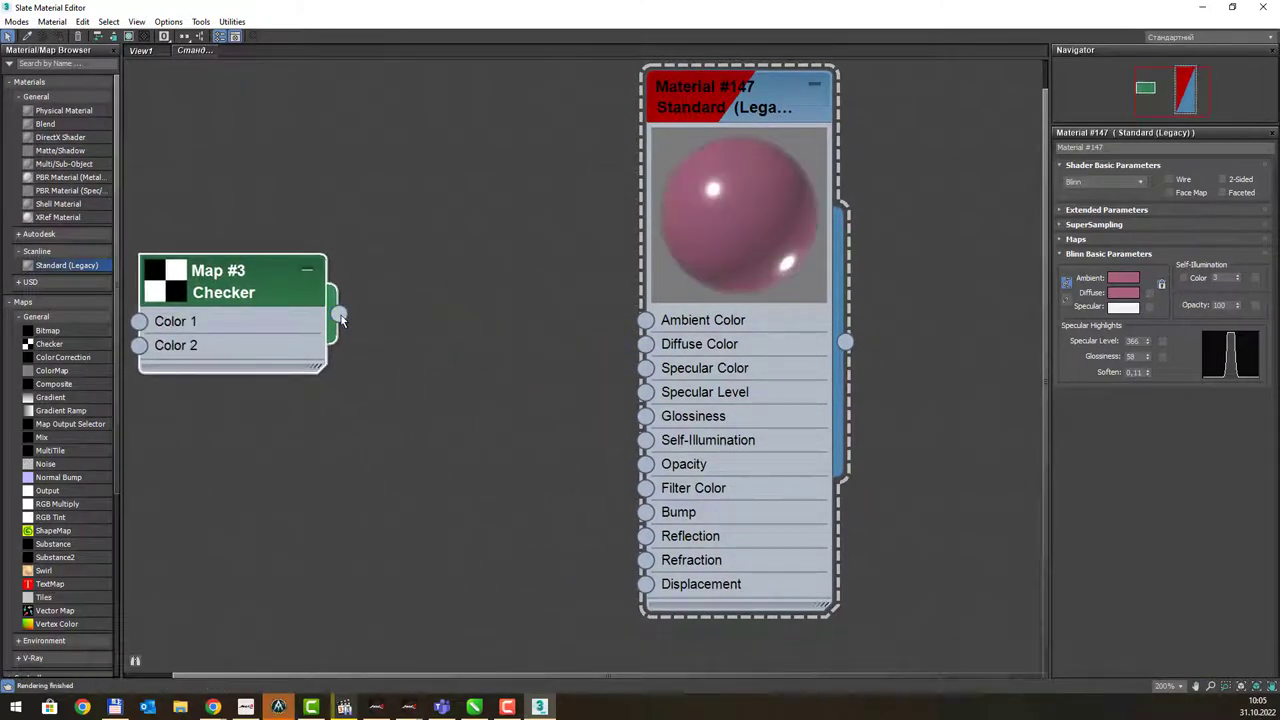
drag(339, 314, 425, 318)
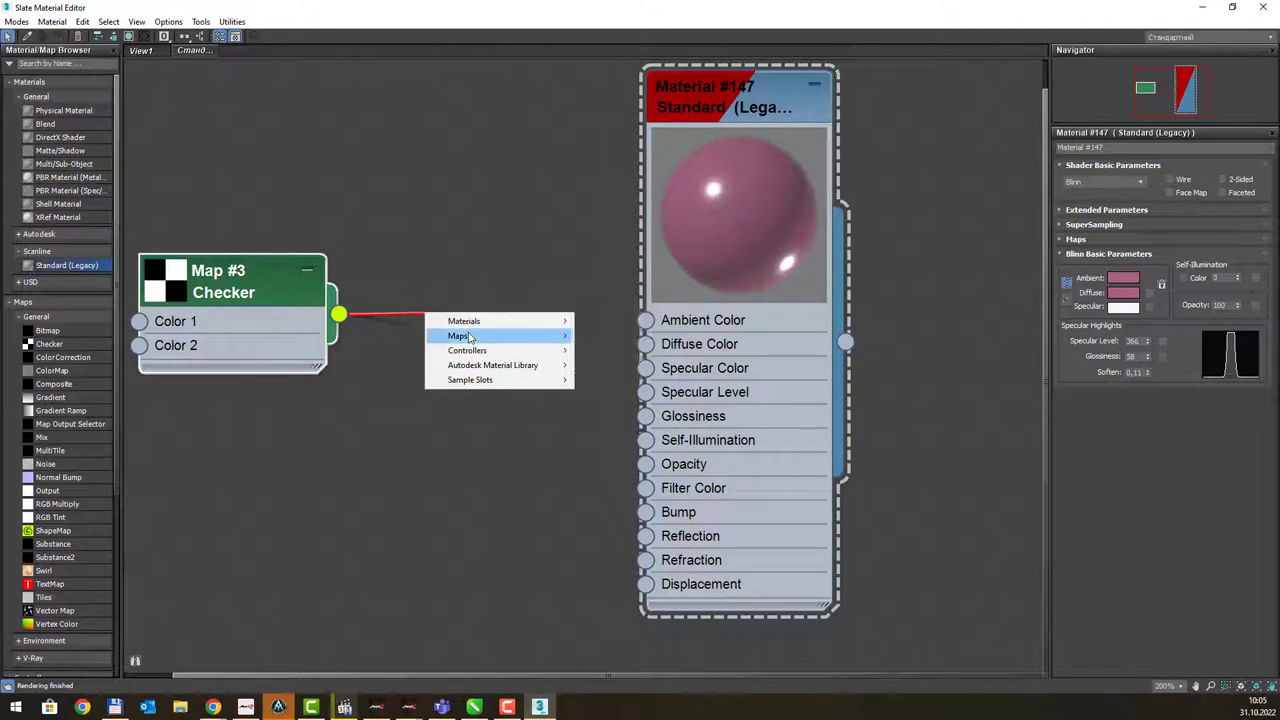
mouse_move(457, 335)
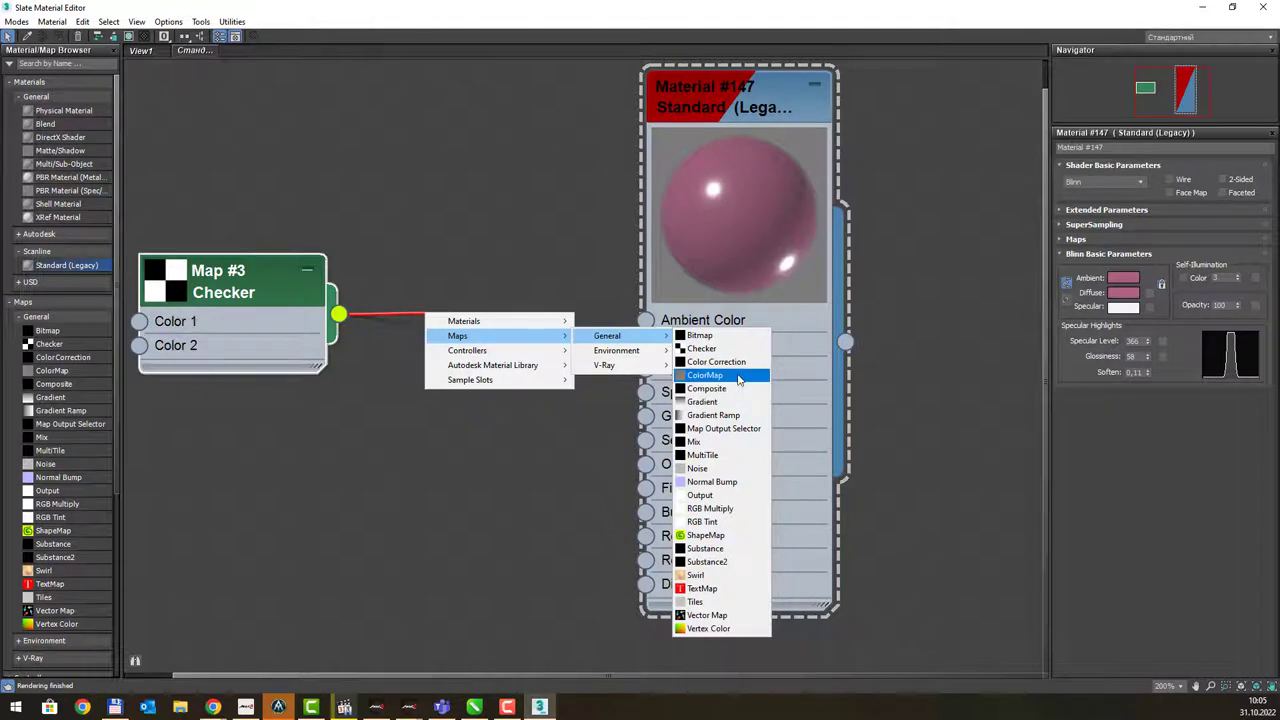
click(733, 375)
mouse_move(476, 330)
mouse_down()
mouse_move(529, 303)
mouse_move(646, 342)
mouse_up()
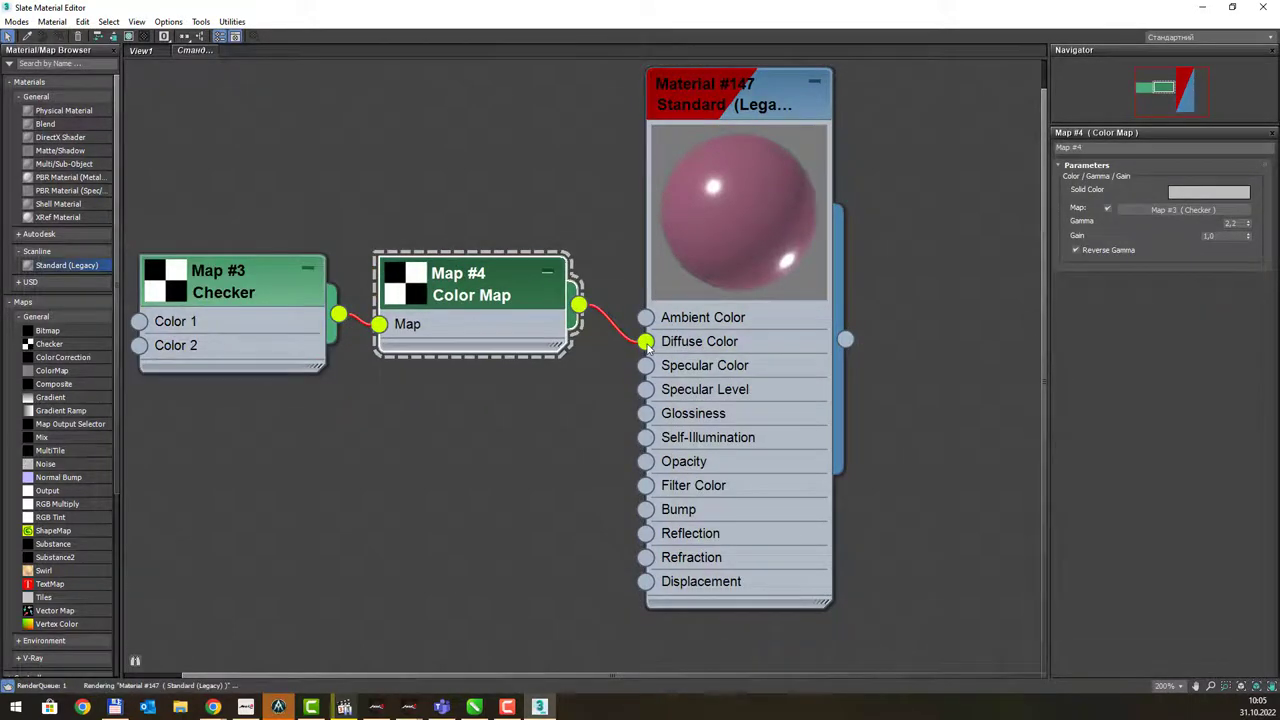
- Give the Color Map a light green solid colour
click(1209, 192)
mouse_move(645, 274)
mouse_down()
mouse_move(1006, 334)
mouse_move(1088, 329)
mouse_up()
drag(1032, 393, 988, 388)
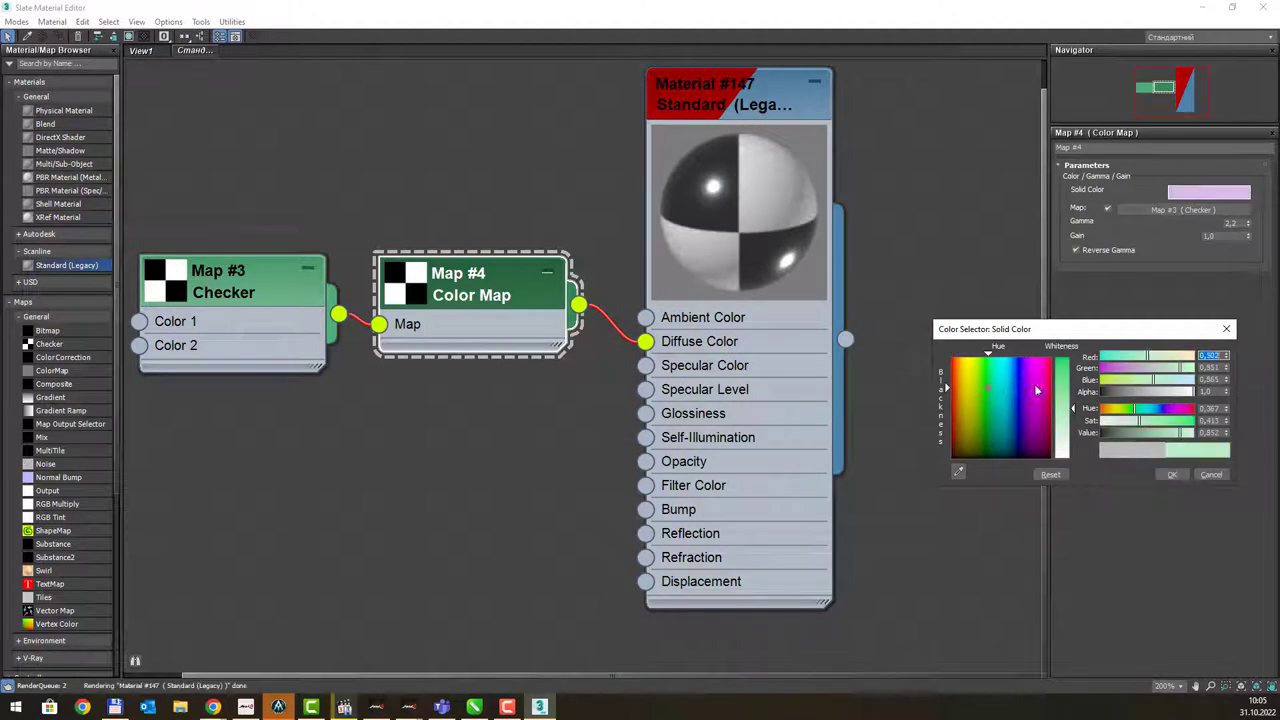
click(1174, 474)
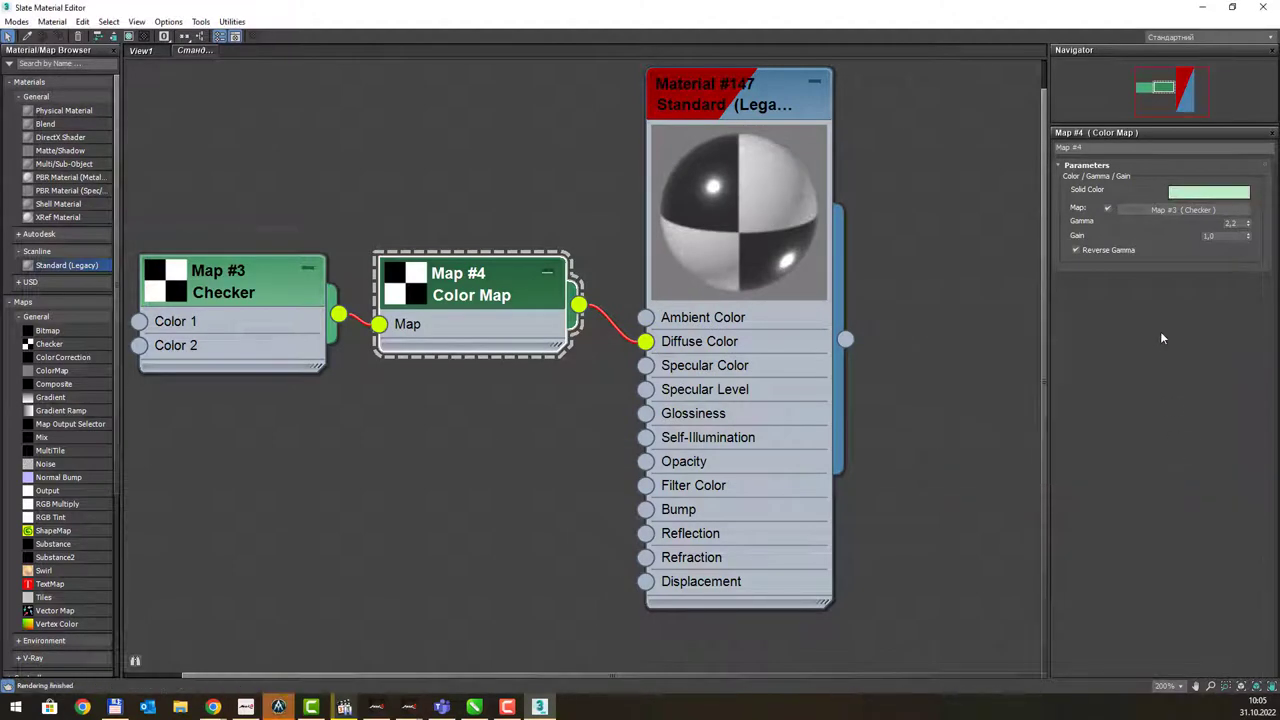
- Reset the Color Map's Gamma to 1.0
right_click(1247, 226)
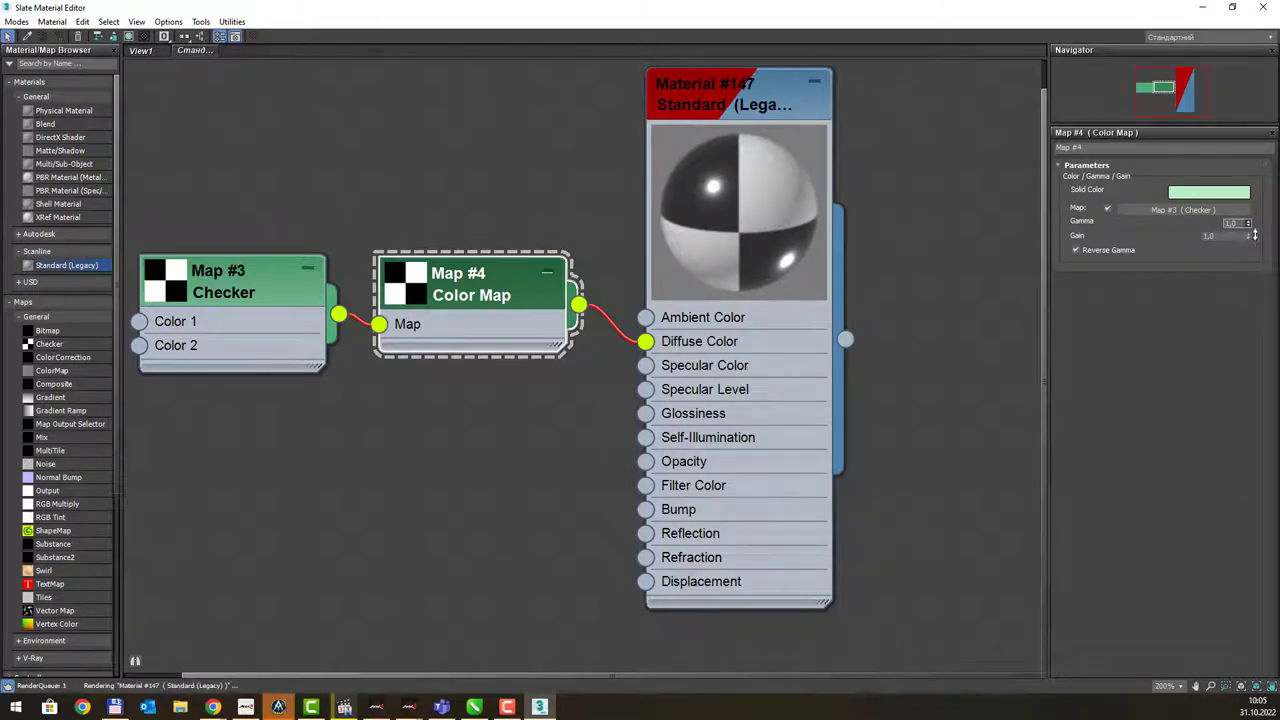
drag(1247, 223, 1250, 196)
right_click(1247, 223)
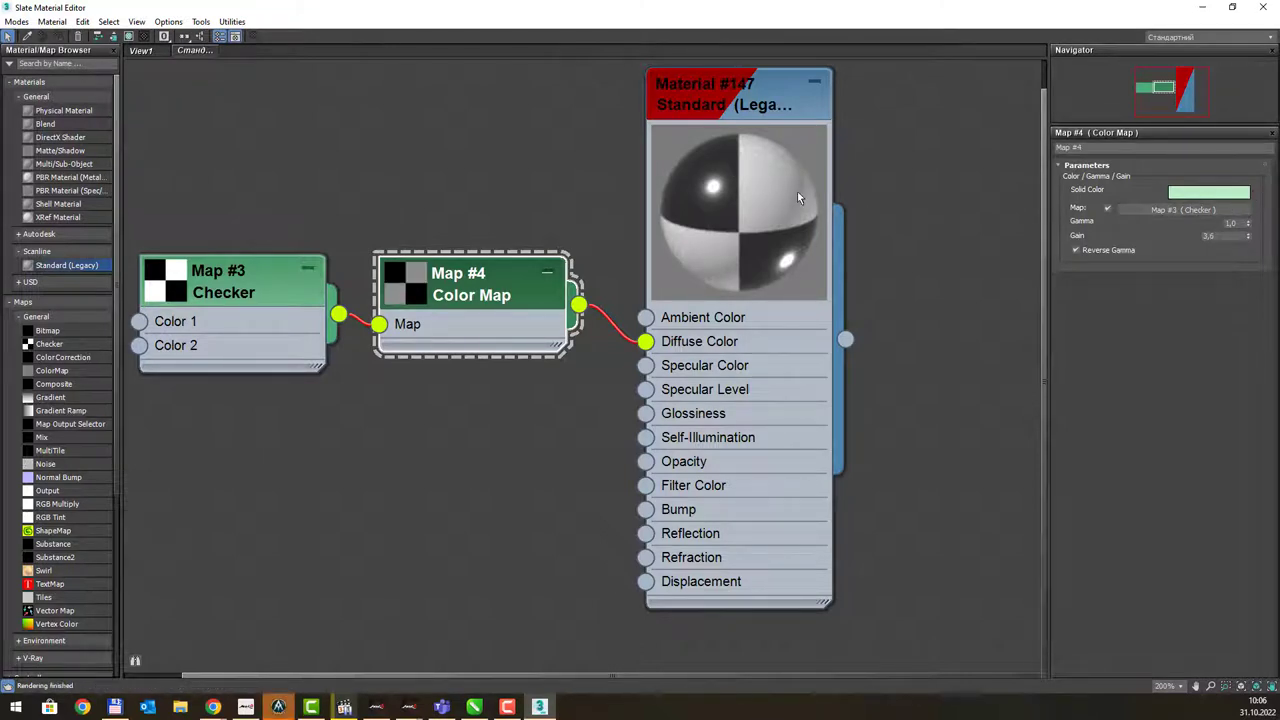
middle_drag(789, 228, 364, 337)
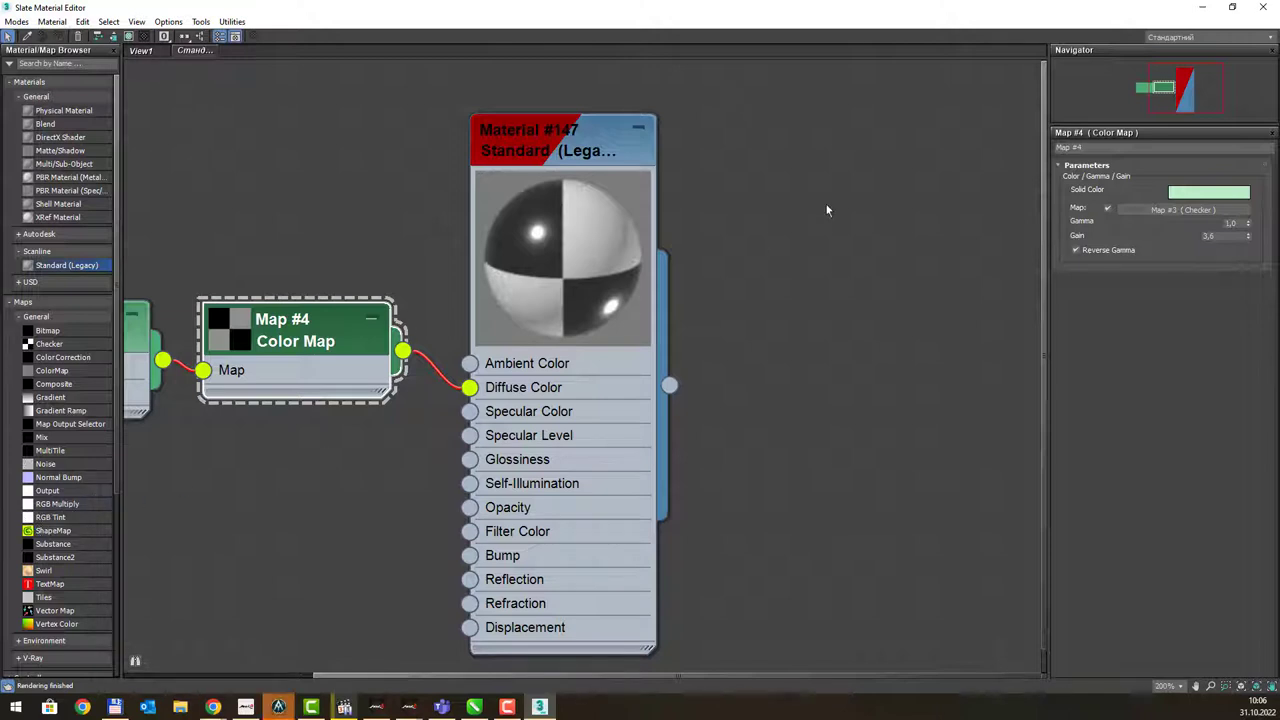
- Set Material #147's Opacity to 50
click(577, 150)
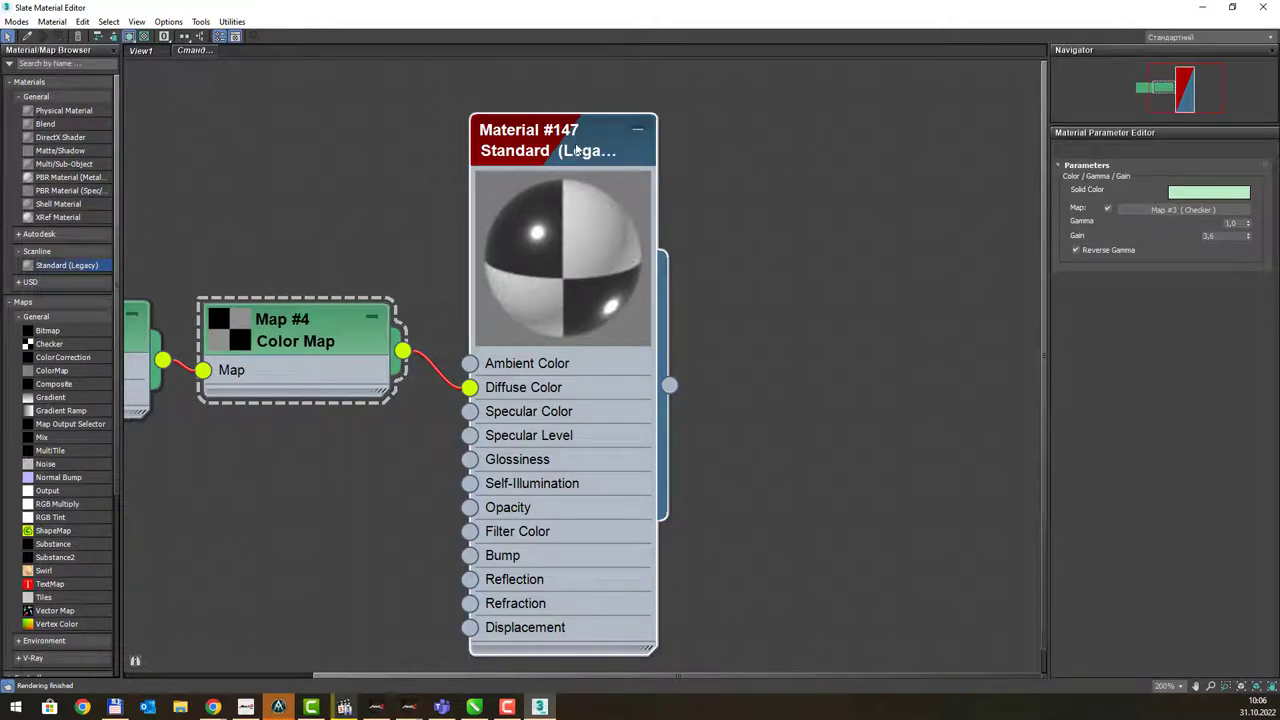
middle_drag(689, 178, 574, 160)
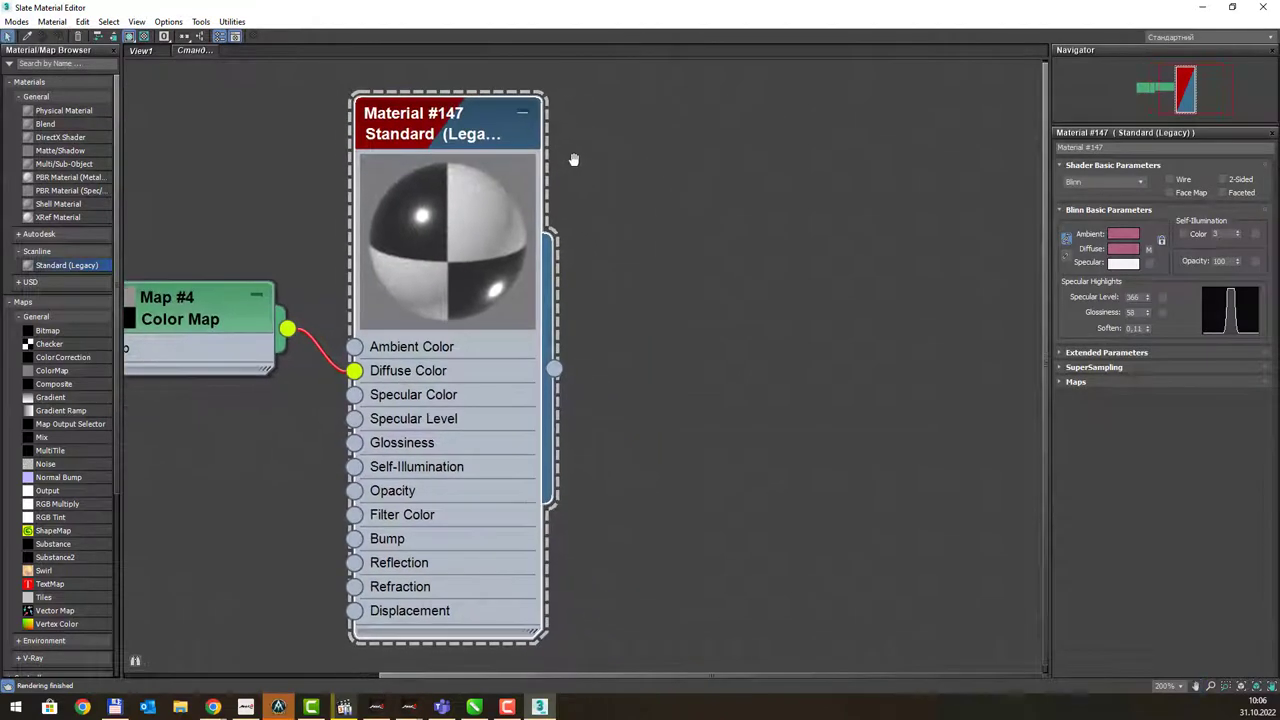
click(1222, 261)
text(50)
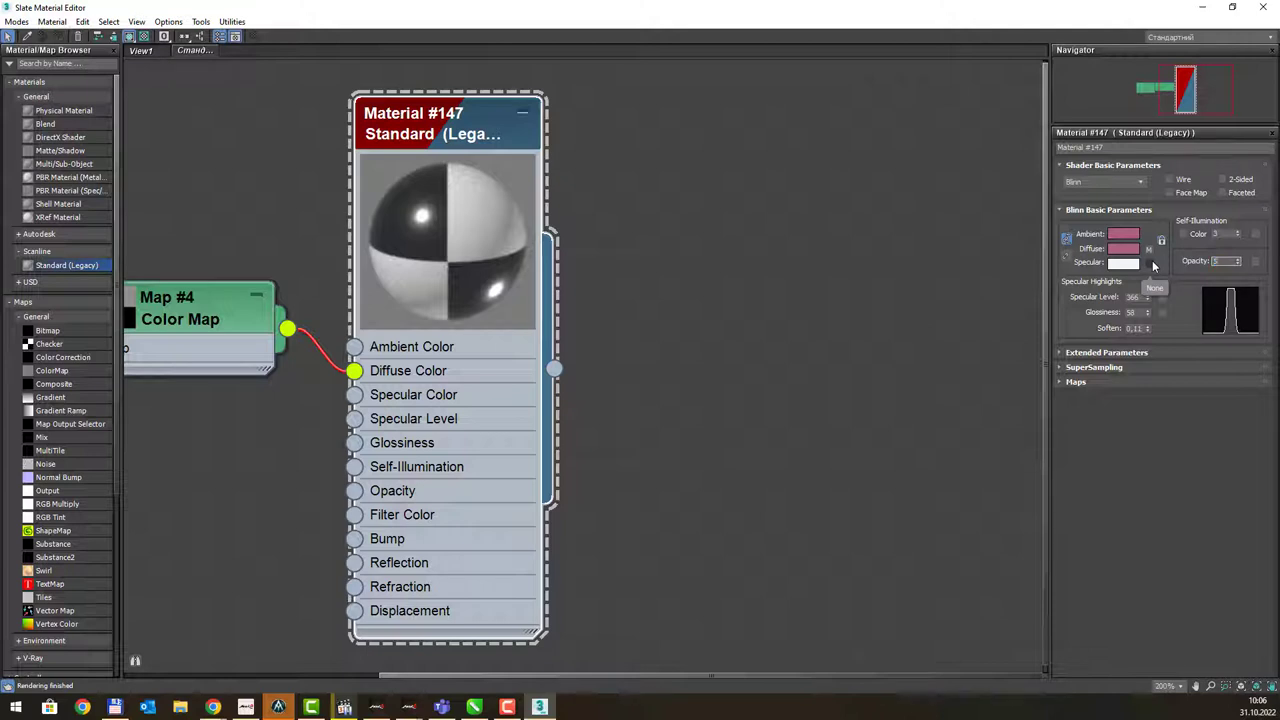
key(Return)
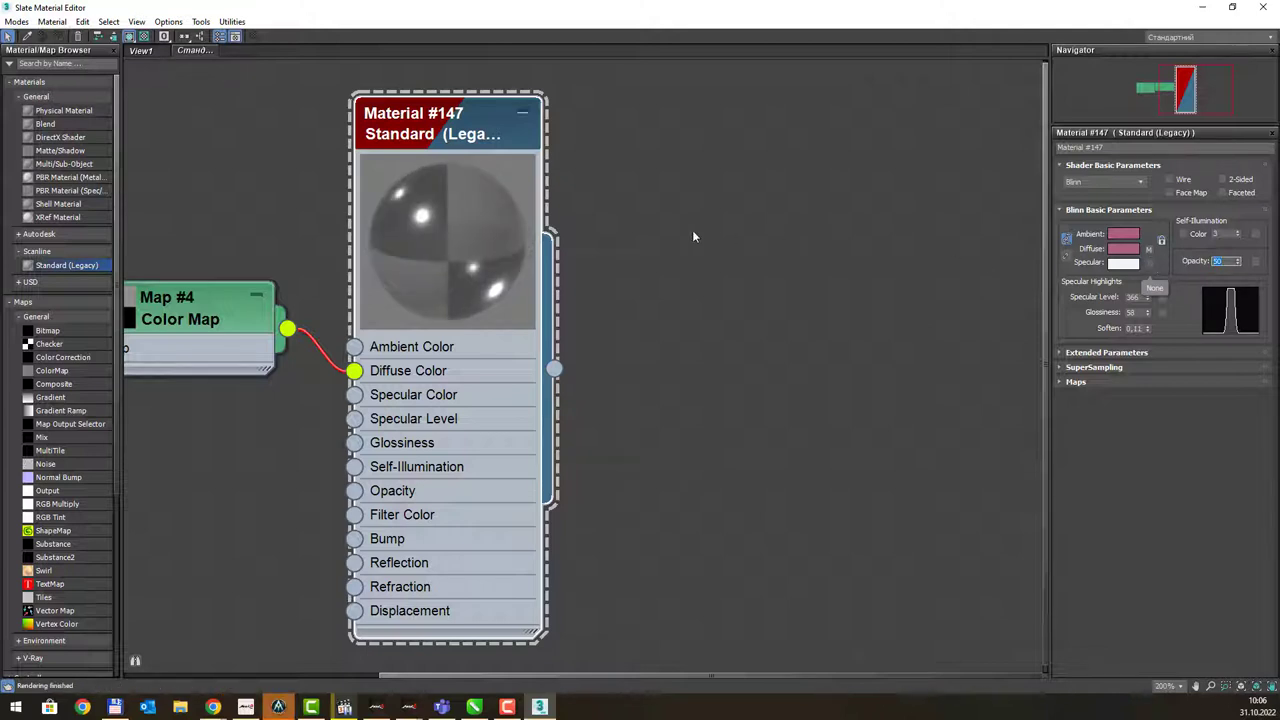
- Show a checkered background behind the material preview sphere
right_click(530, 199)
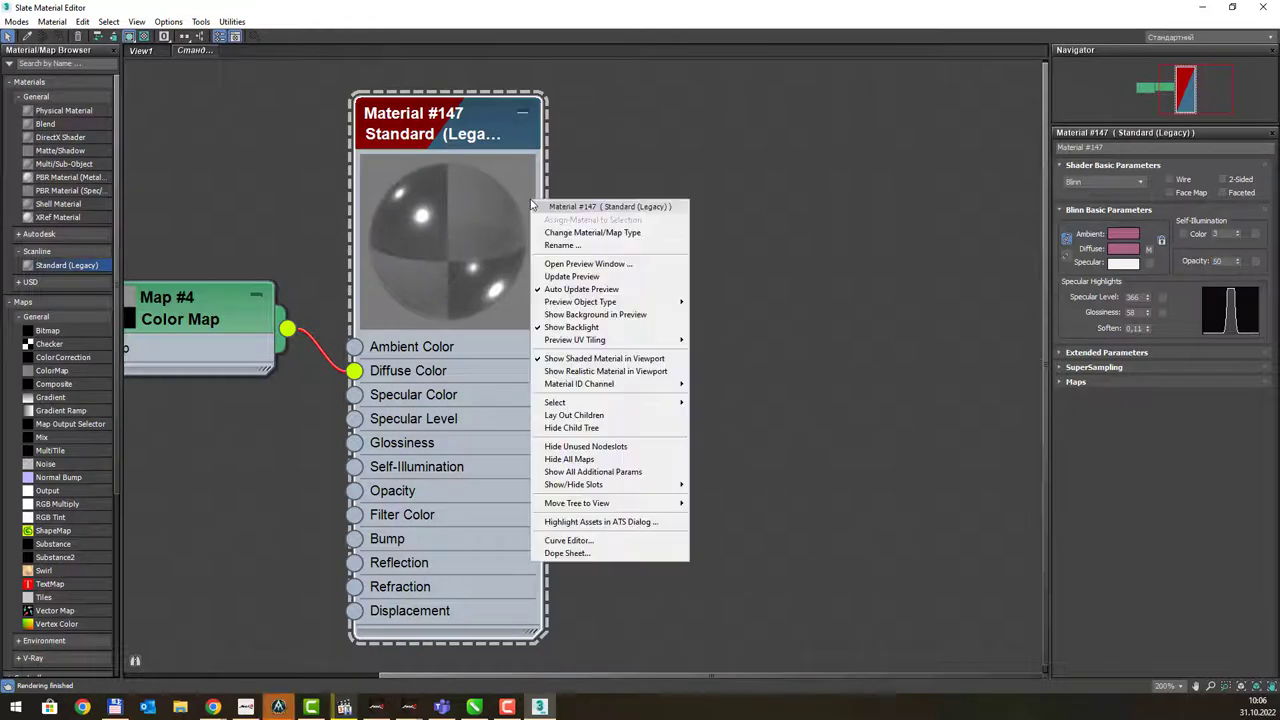
click(341, 84)
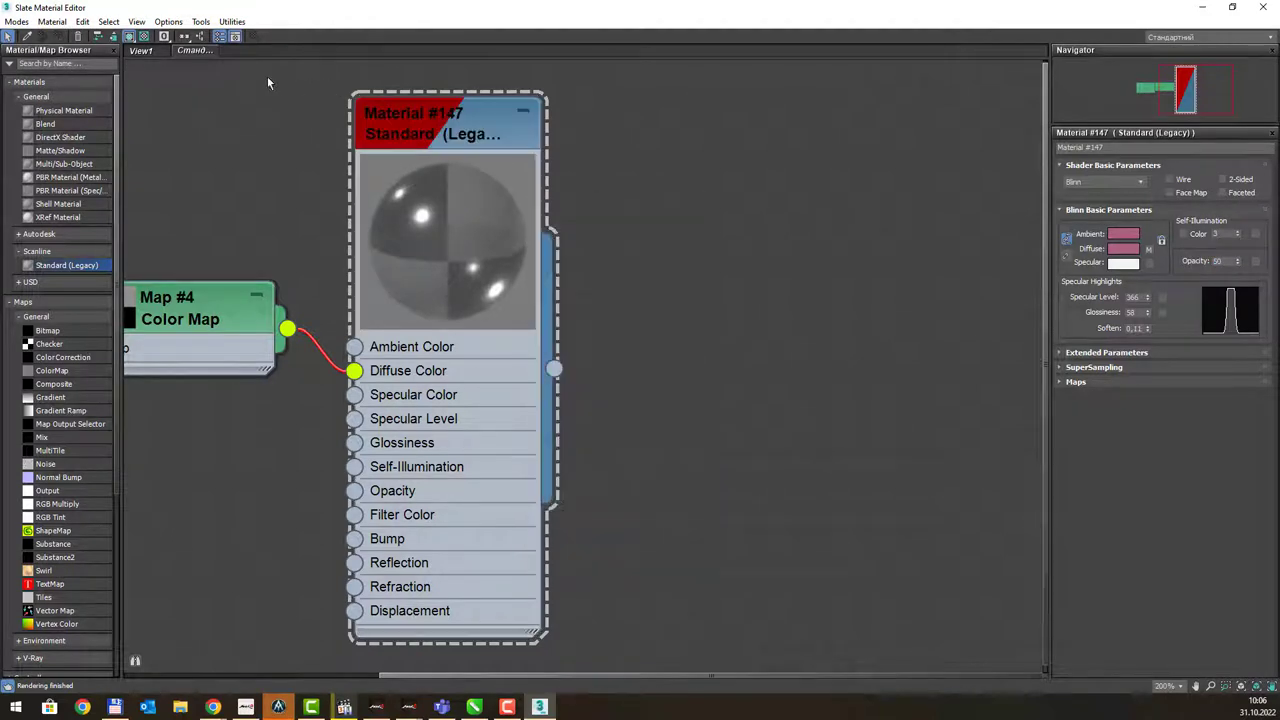
click(446, 107)
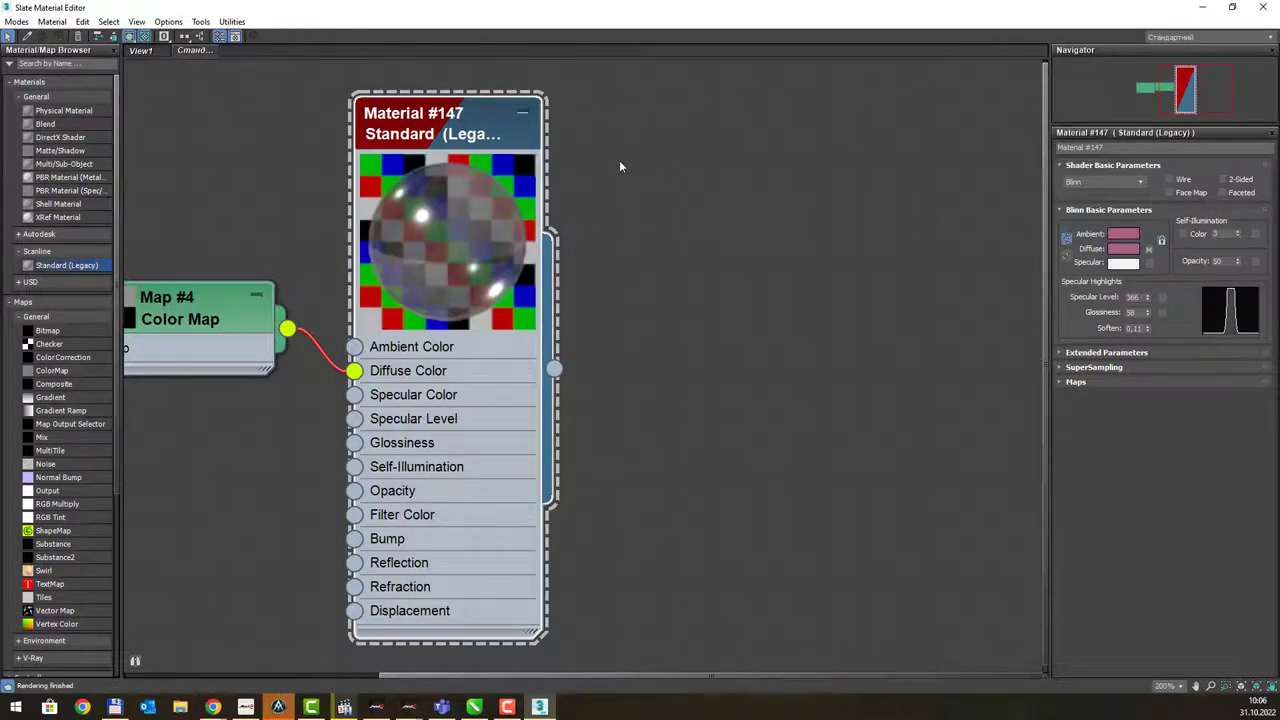
- Try lower Opacity values on Material #147 to compare the transparency
click(1237, 258)
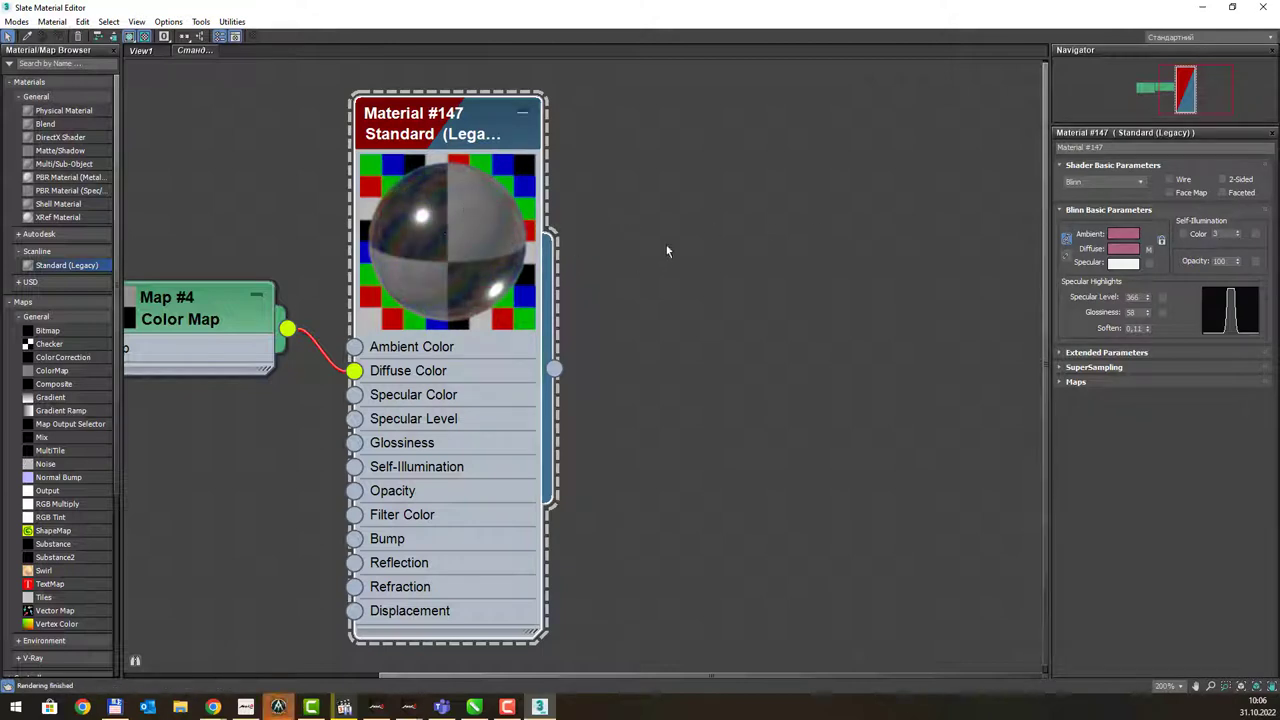
middle_drag(640, 228, 706, 231)
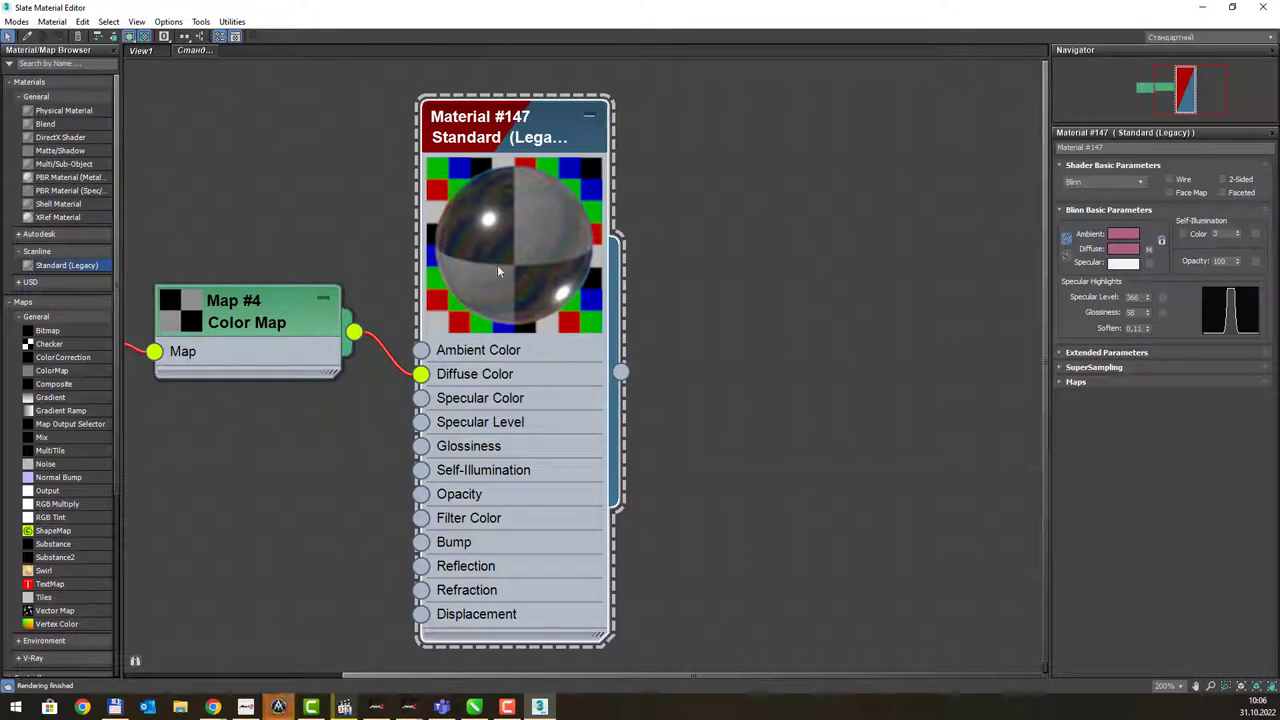
double_click(1220, 261)
text(50)
key(Return)
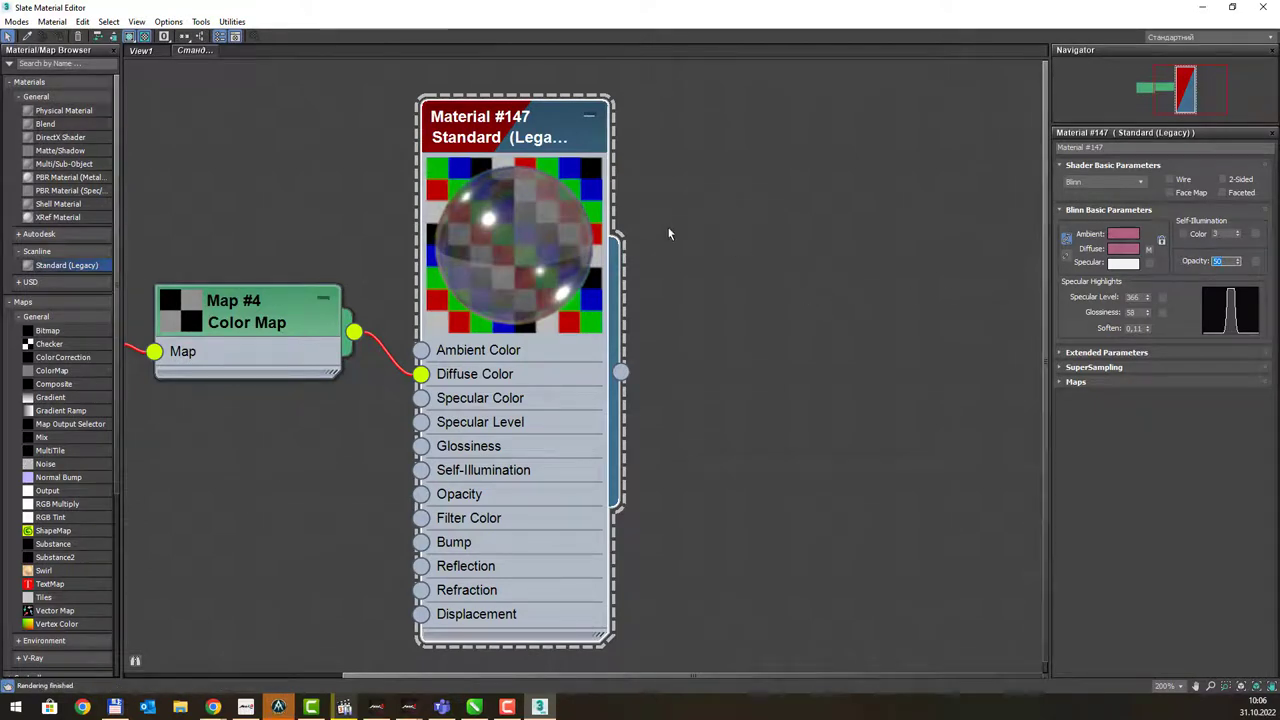
middle_drag(655, 272, 673, 259)
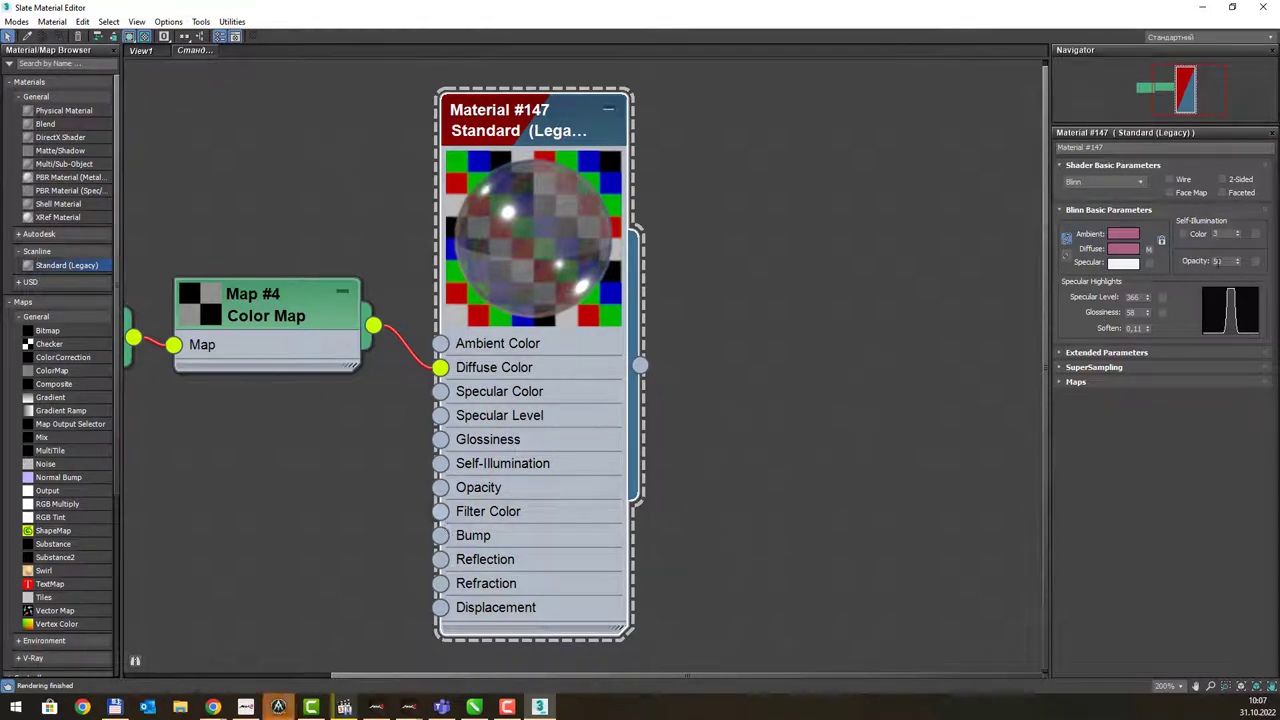
- Set Material #147's Opacity back to 100
drag(1237, 261, 1229, 261)
double_click(1226, 261)
text(00)
key(Return)
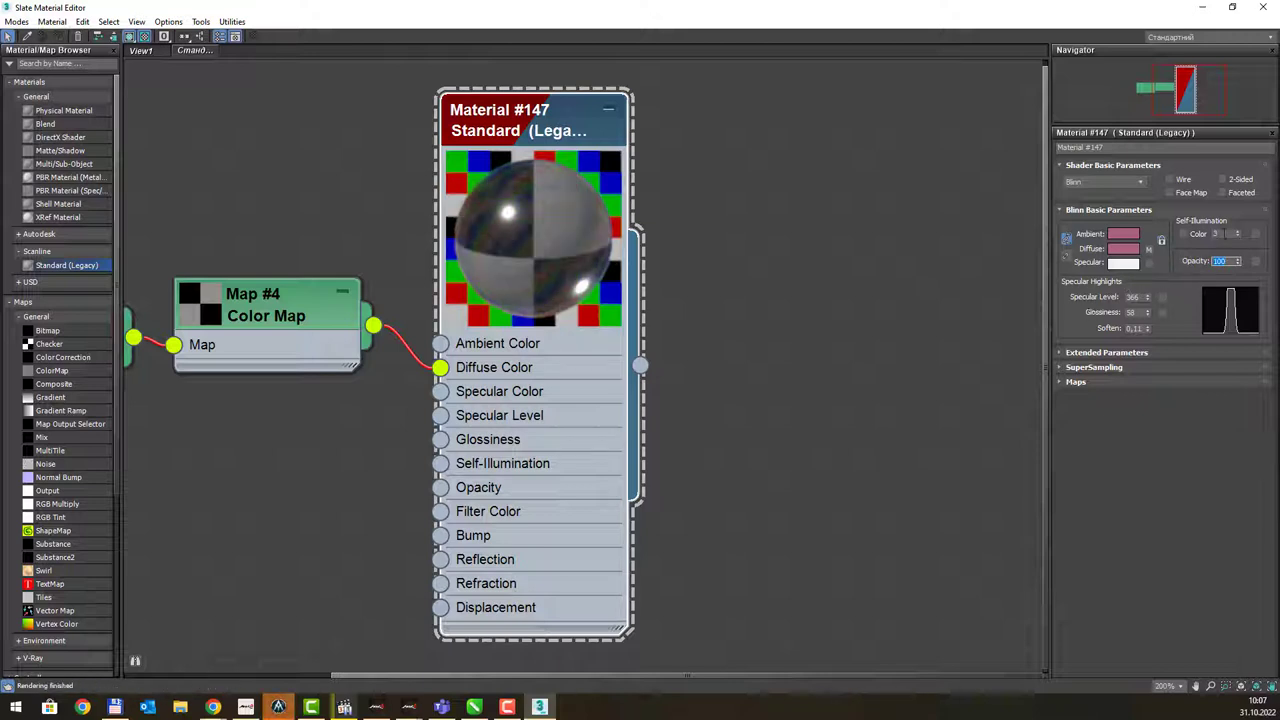
click(1226, 233)
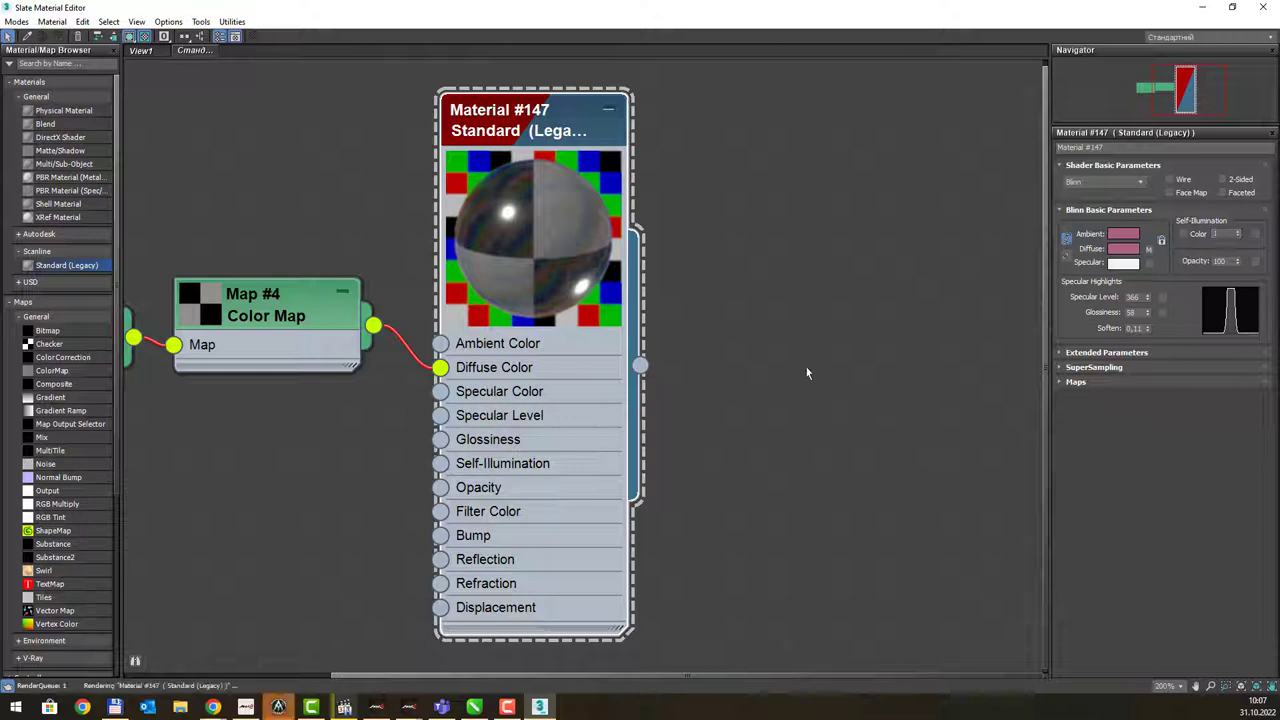
middle_drag(437, 372, 487, 310)
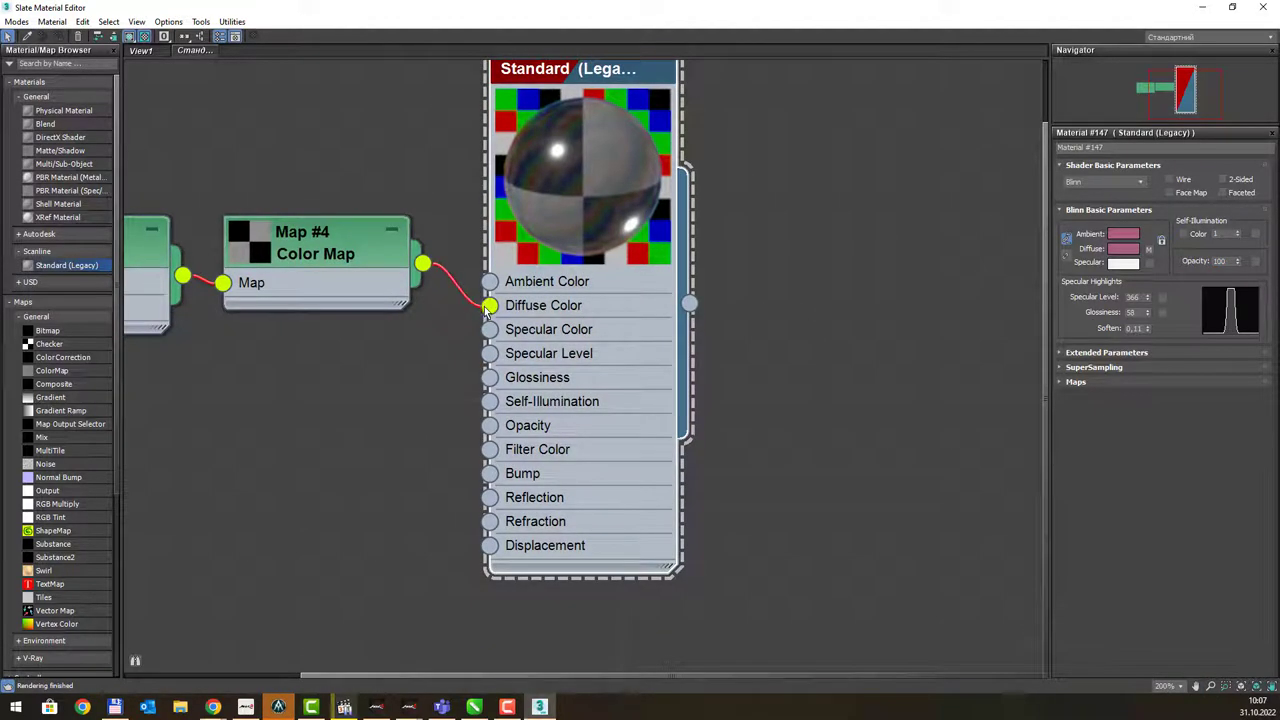
- Move the Color Map's wire from Diffuse Color to the Bump input
drag(487, 308, 440, 457)
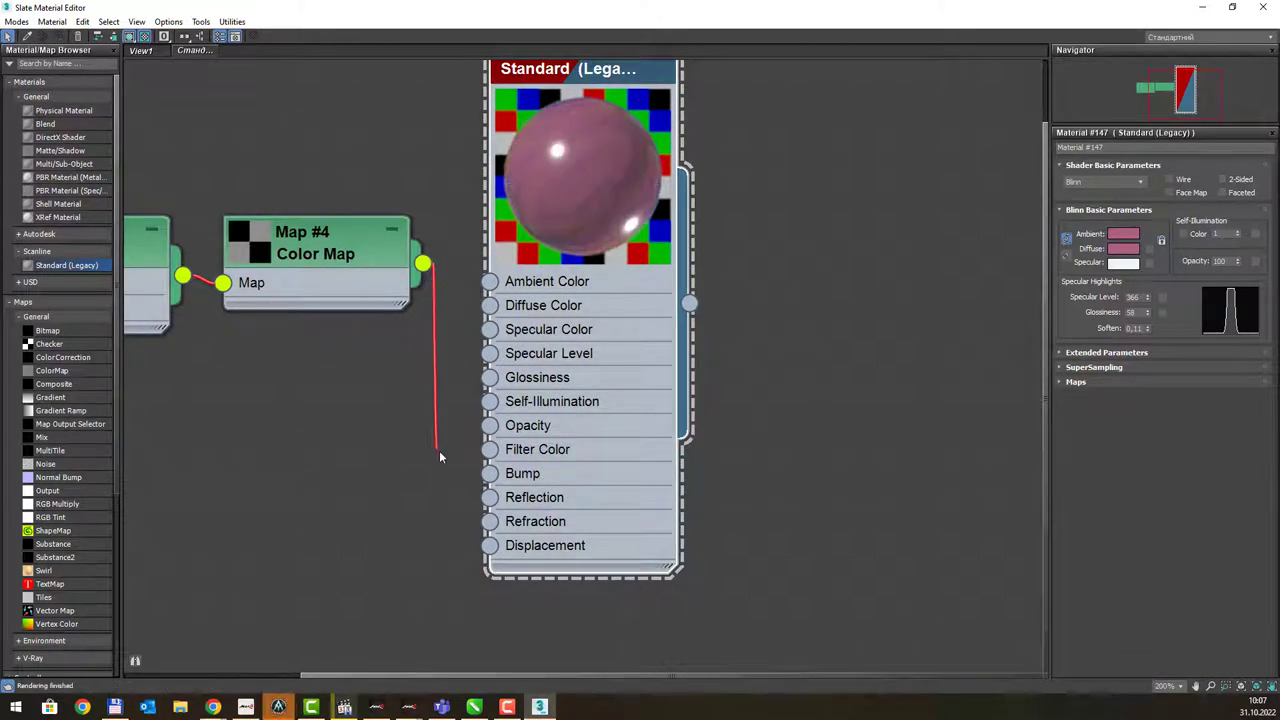
drag(440, 457, 487, 474)
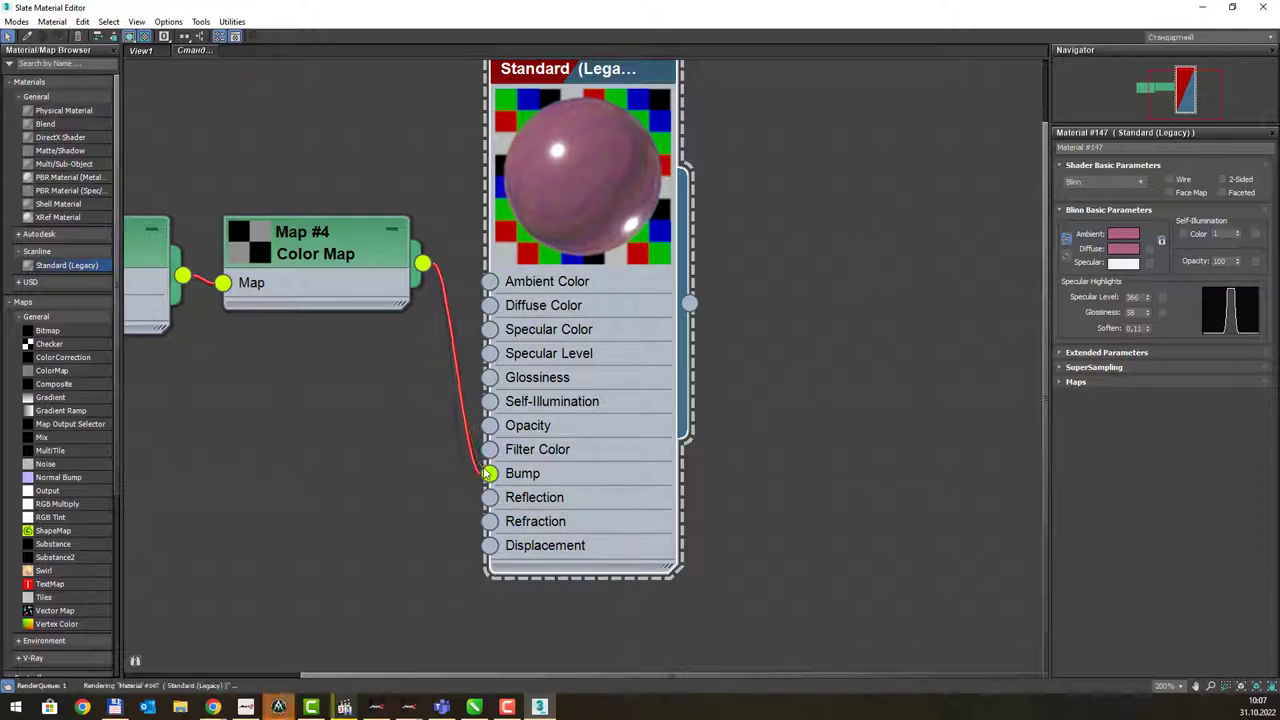
middle_drag(475, 233, 525, 295)
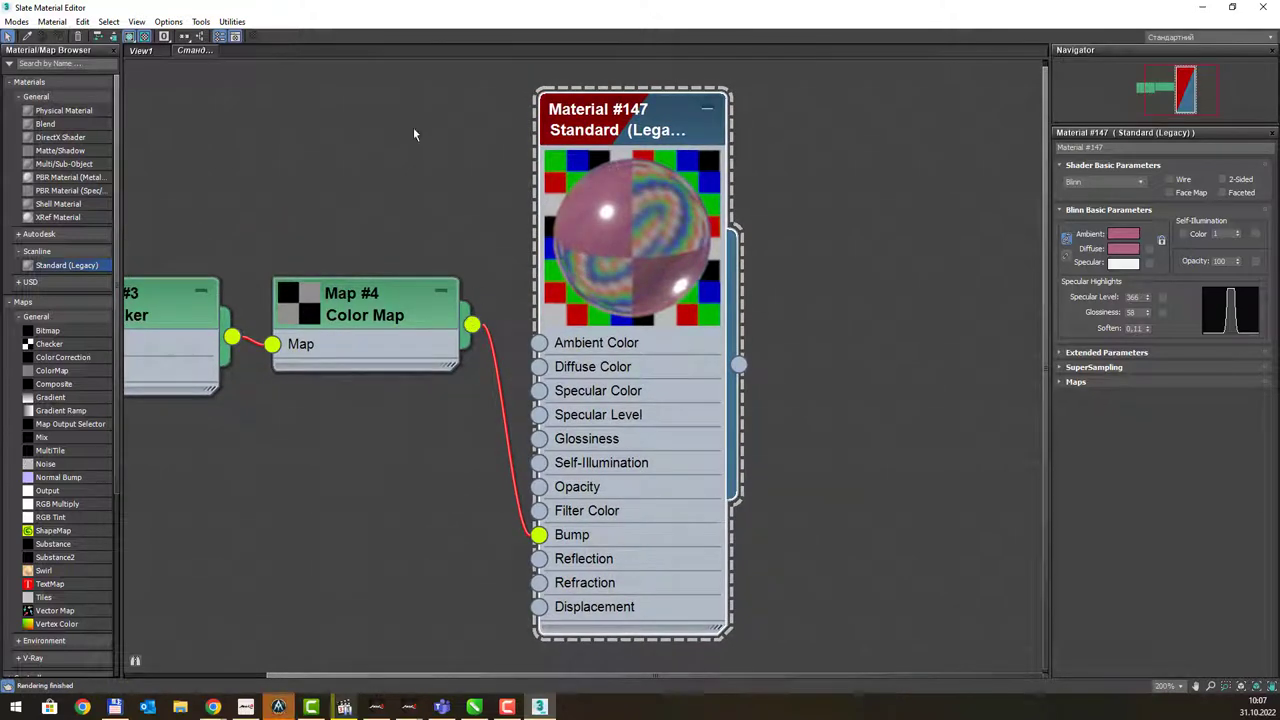
- Hide the checkered preview background and show the Map #4 Color Map's parameters
click(145, 37)
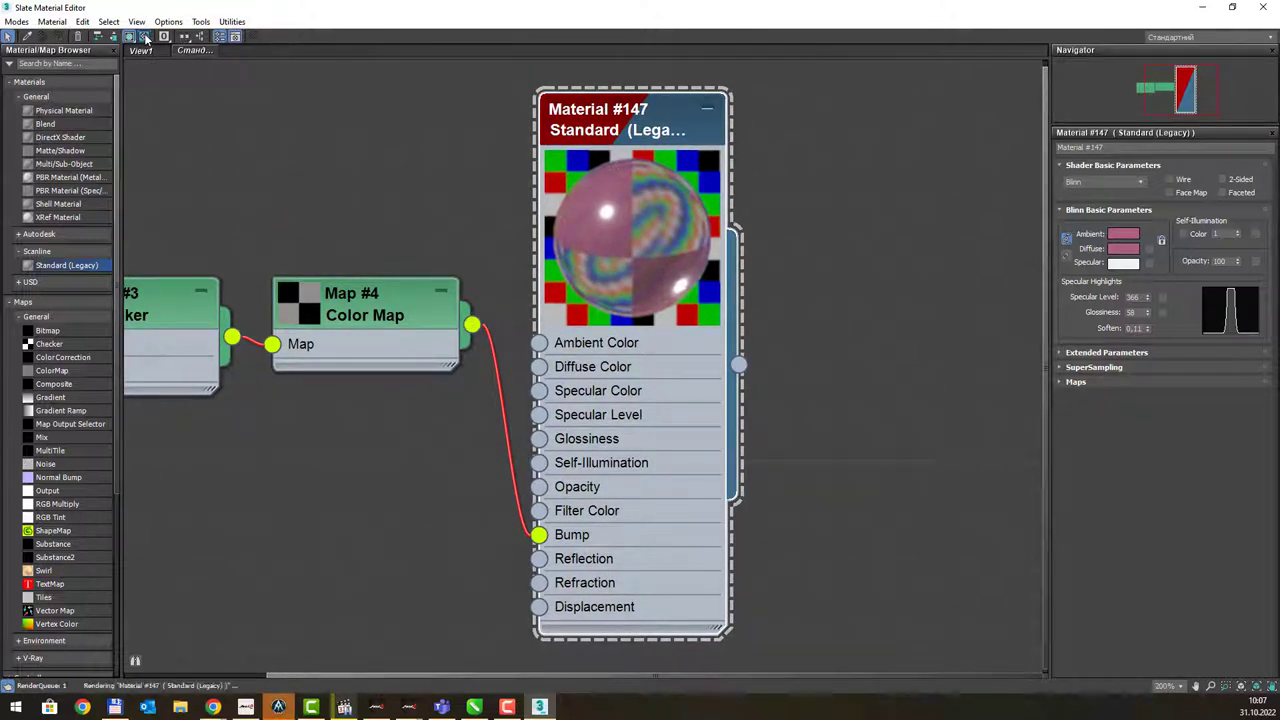
click(145, 37)
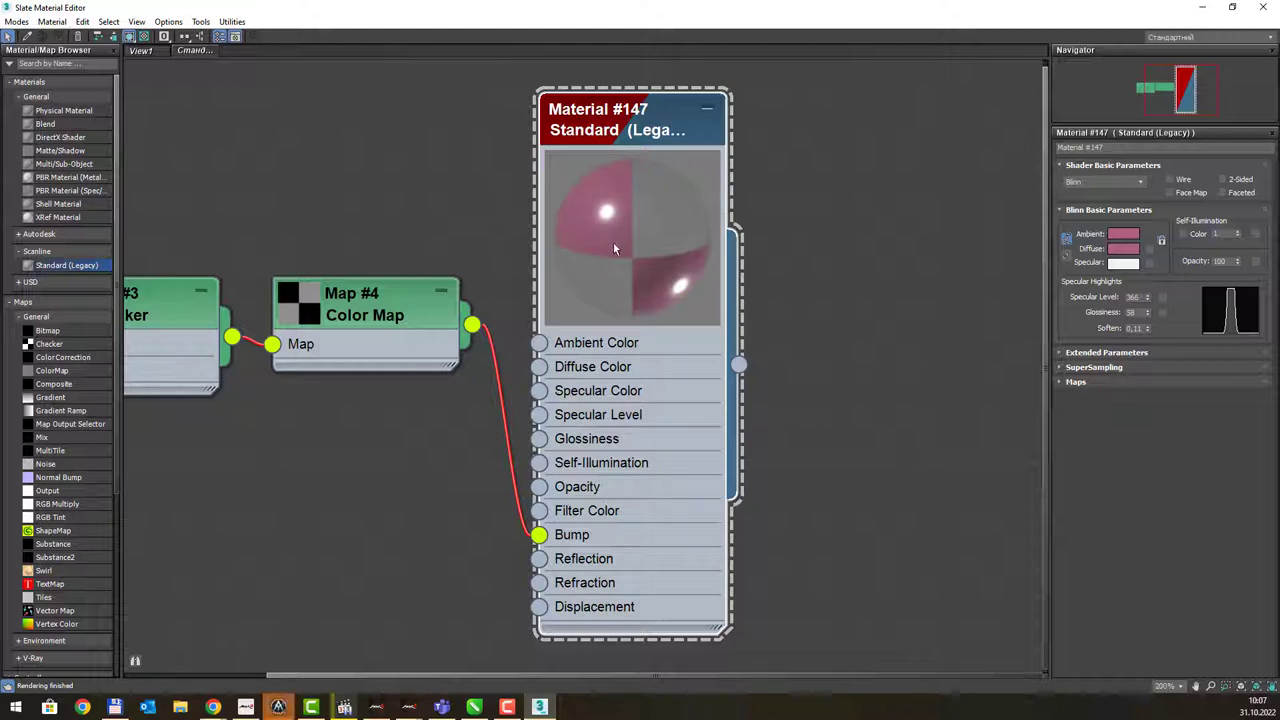
middle_drag(607, 256, 668, 224)
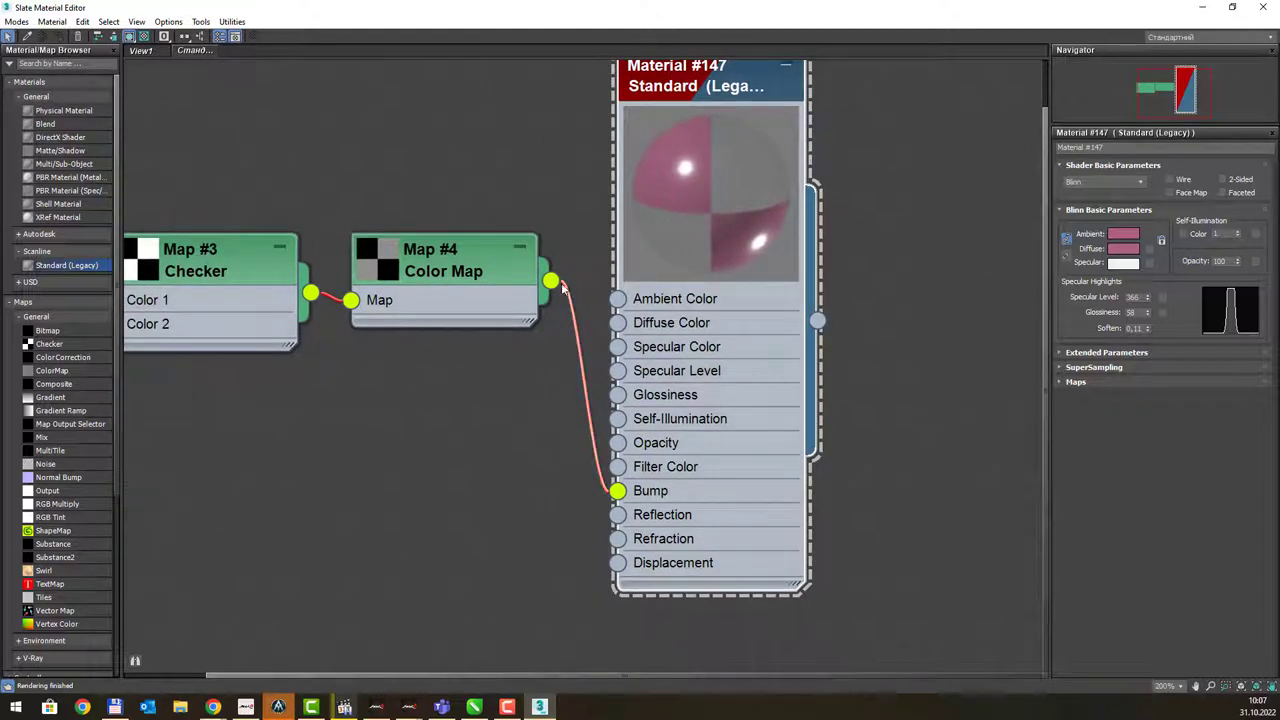
click(487, 275)
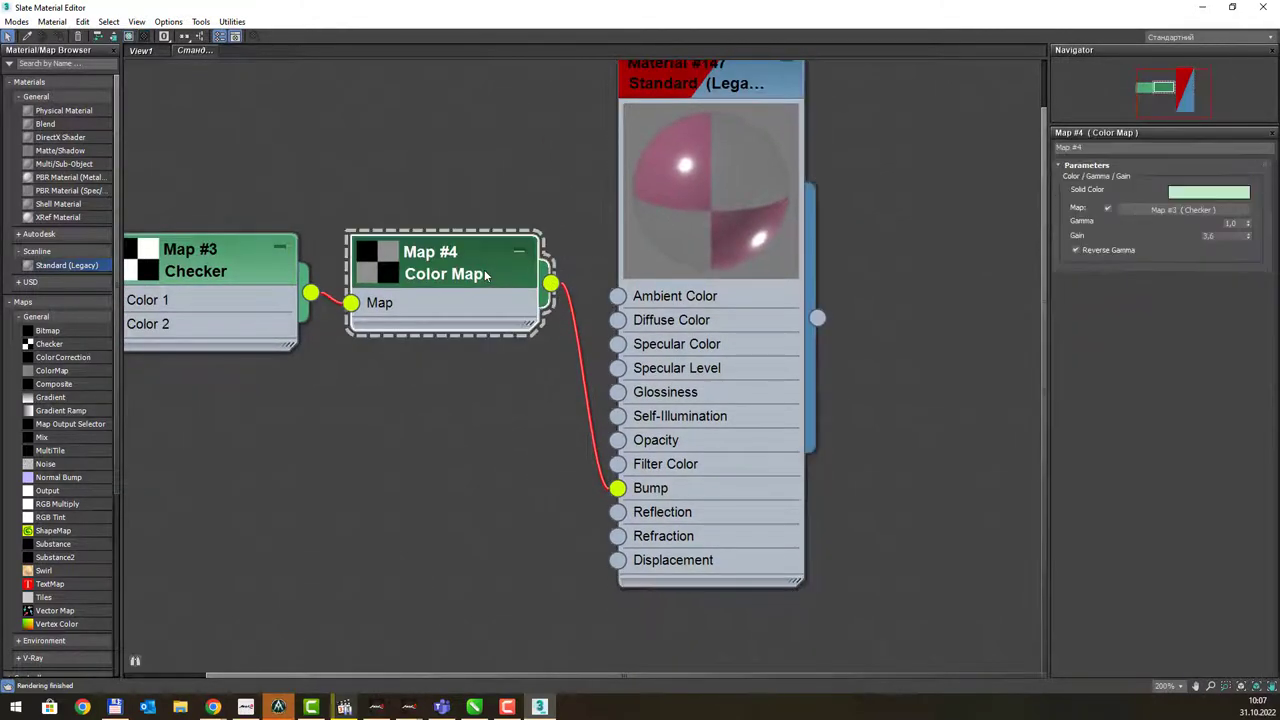
- Delete the Color Map node and wire Checker Map #3 directly into Bump
key(Delete)
drag(312, 294, 617, 488)
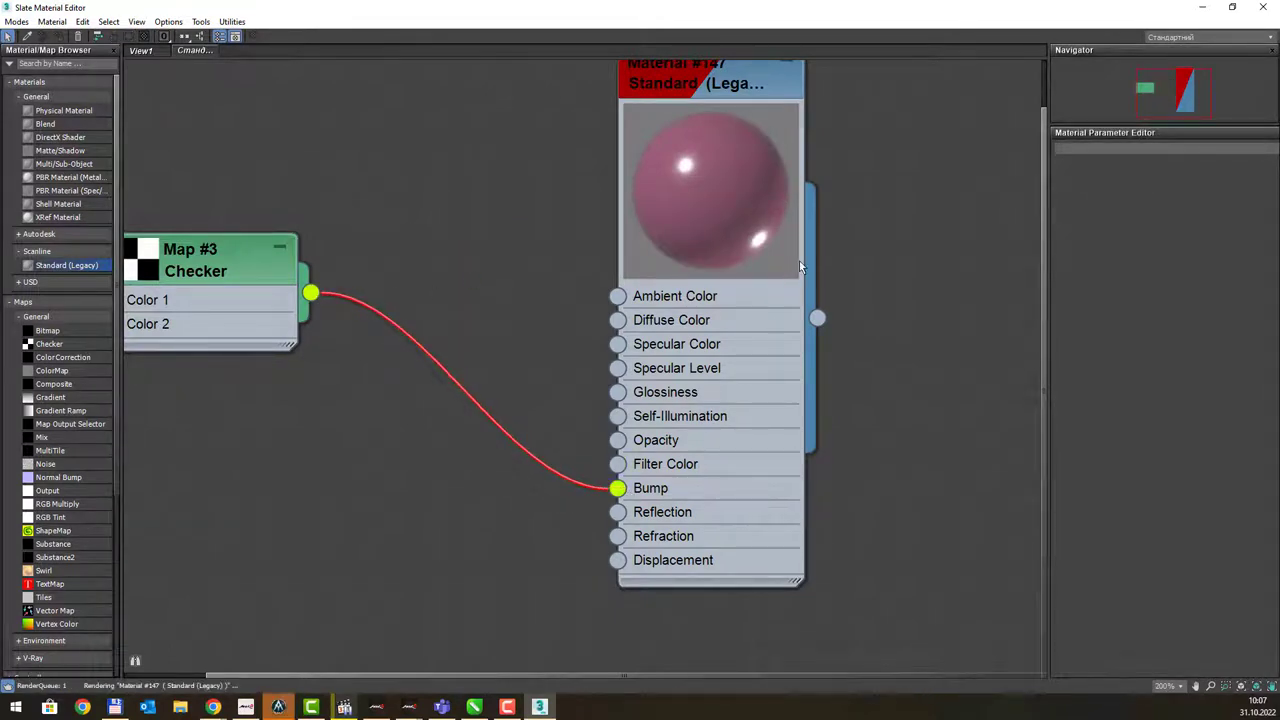
middle_drag(816, 152, 663, 230)
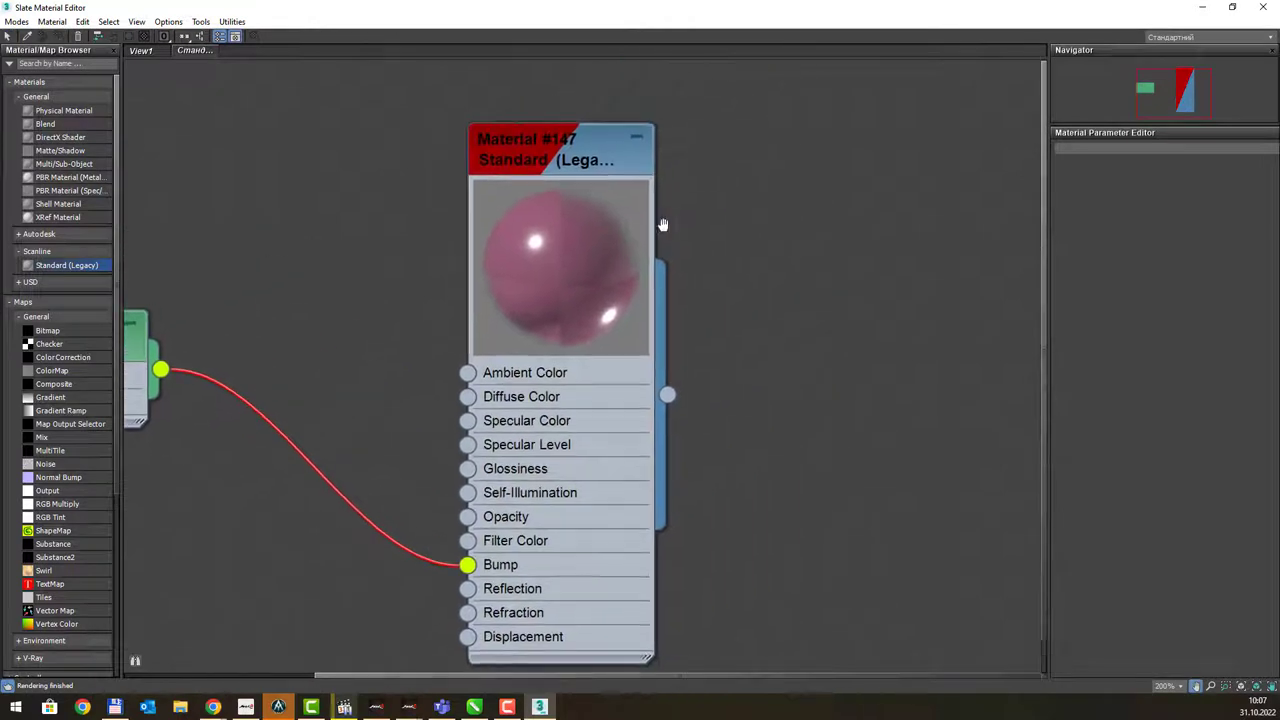
middle_drag(615, 264, 772, 221)
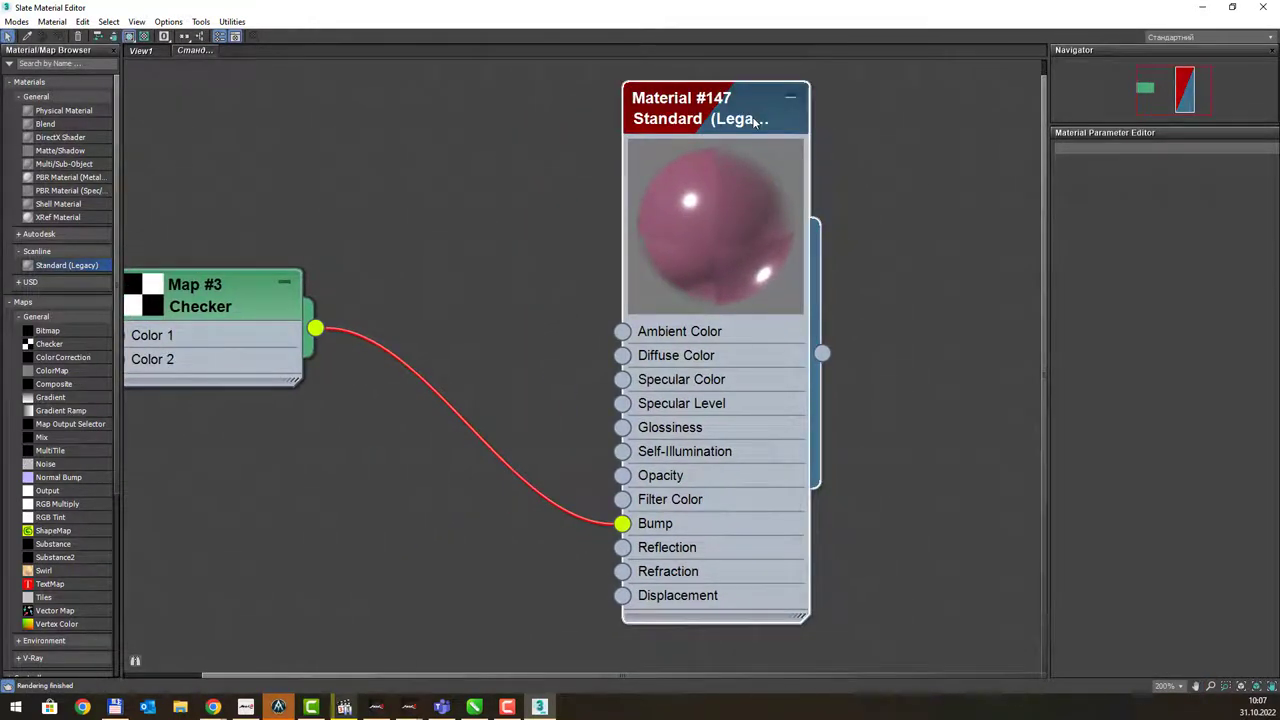
- Reset Material #147's Specular Level to 0 and move the Checker node nearer
double_click(755, 120)
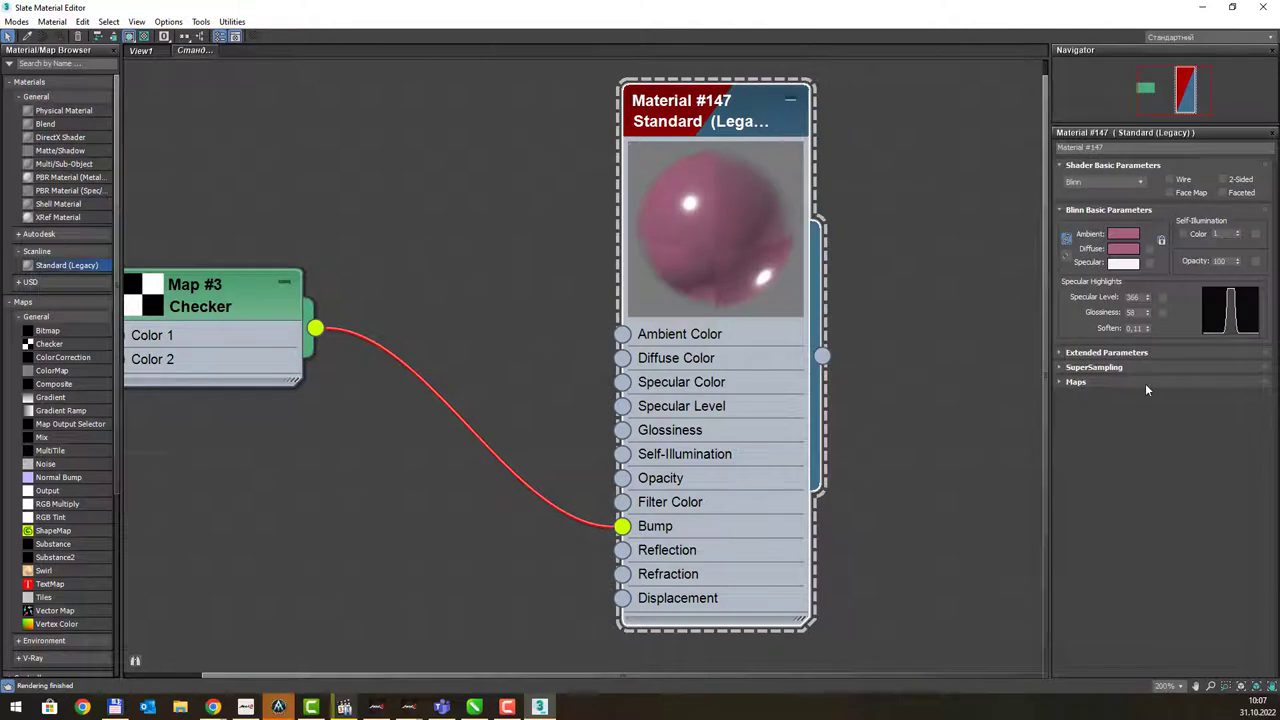
right_click(1147, 300)
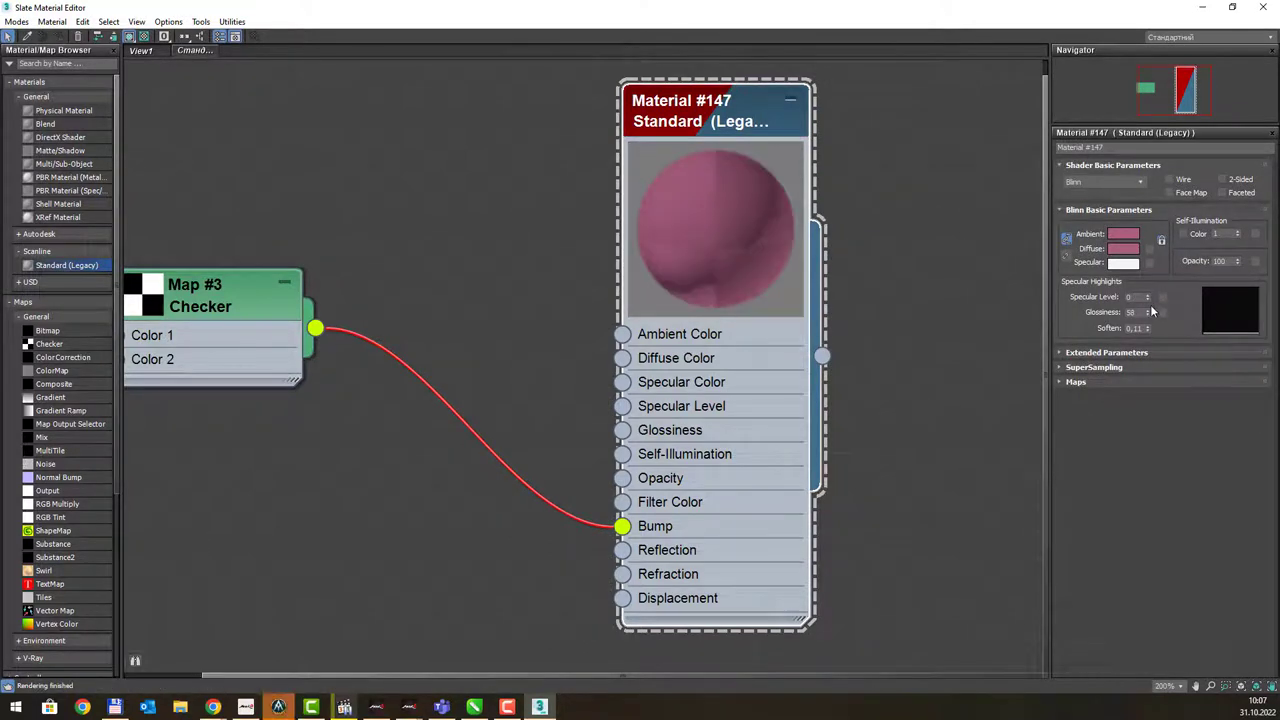
middle_drag(898, 254, 882, 265)
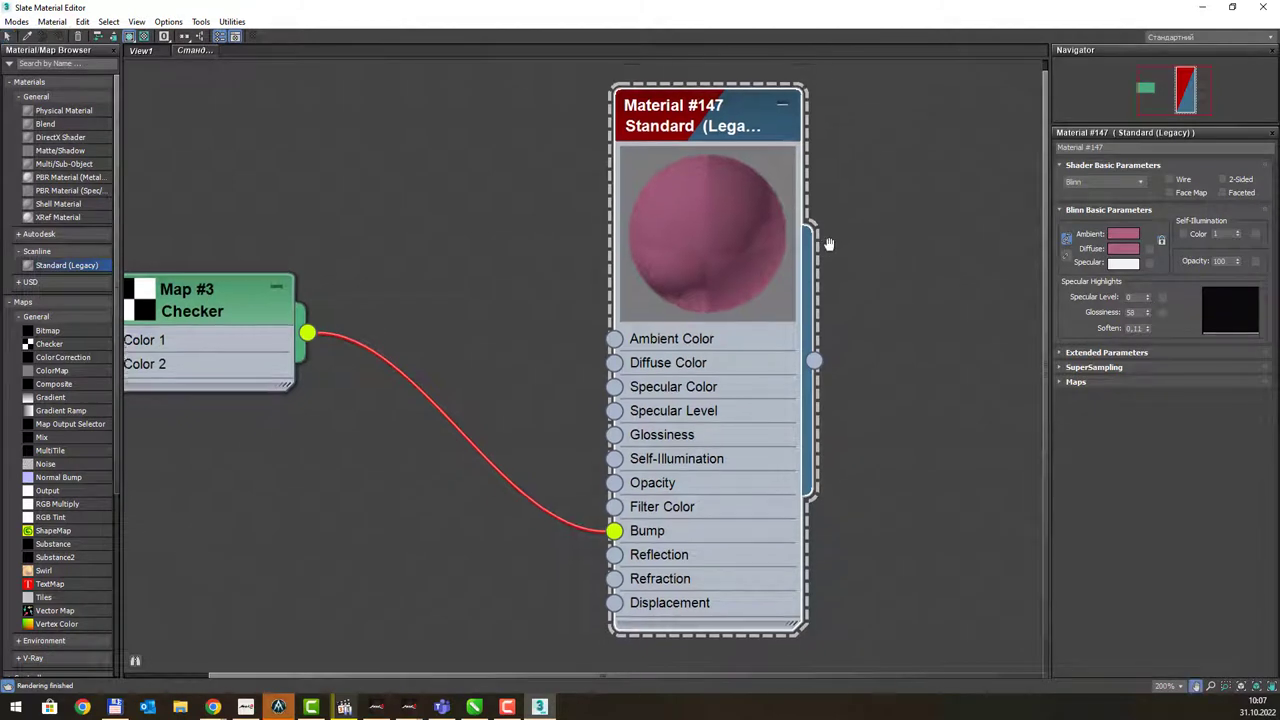
drag(306, 317, 422, 381)
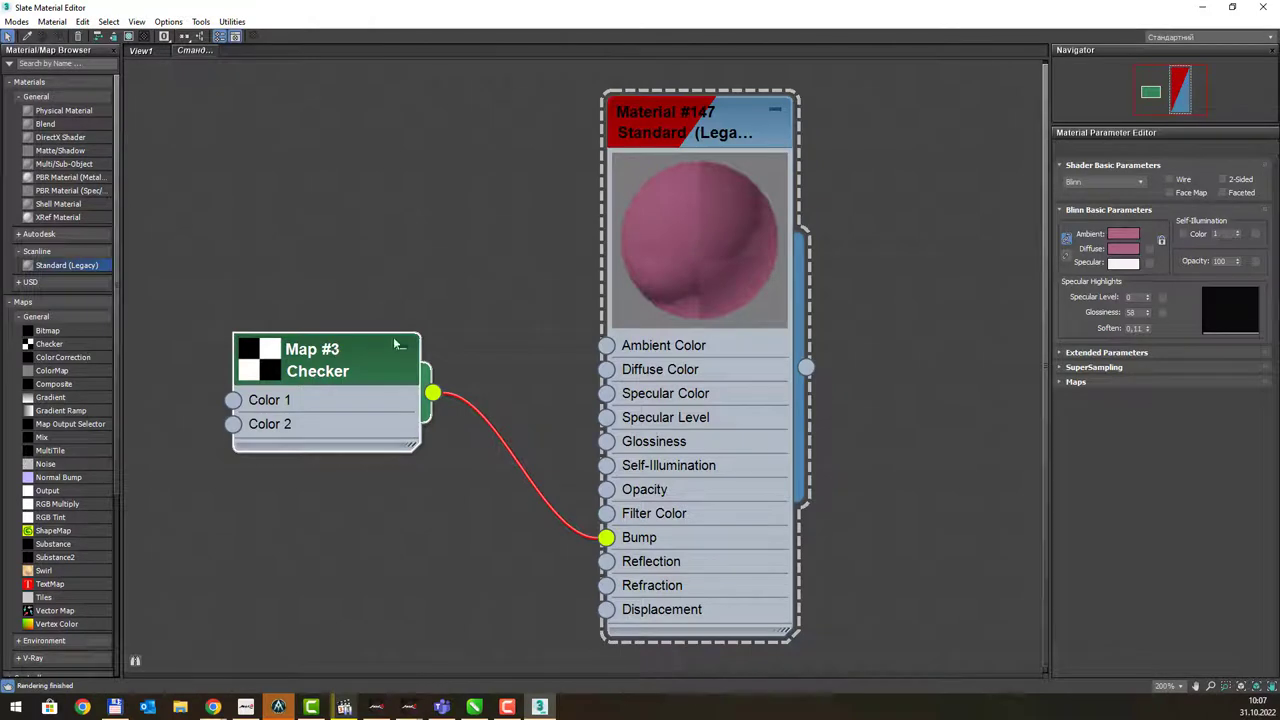
- Enter a U tiling of 3 on the Checker map and rearrange the Checker and material nodes
click(337, 350)
text(3)
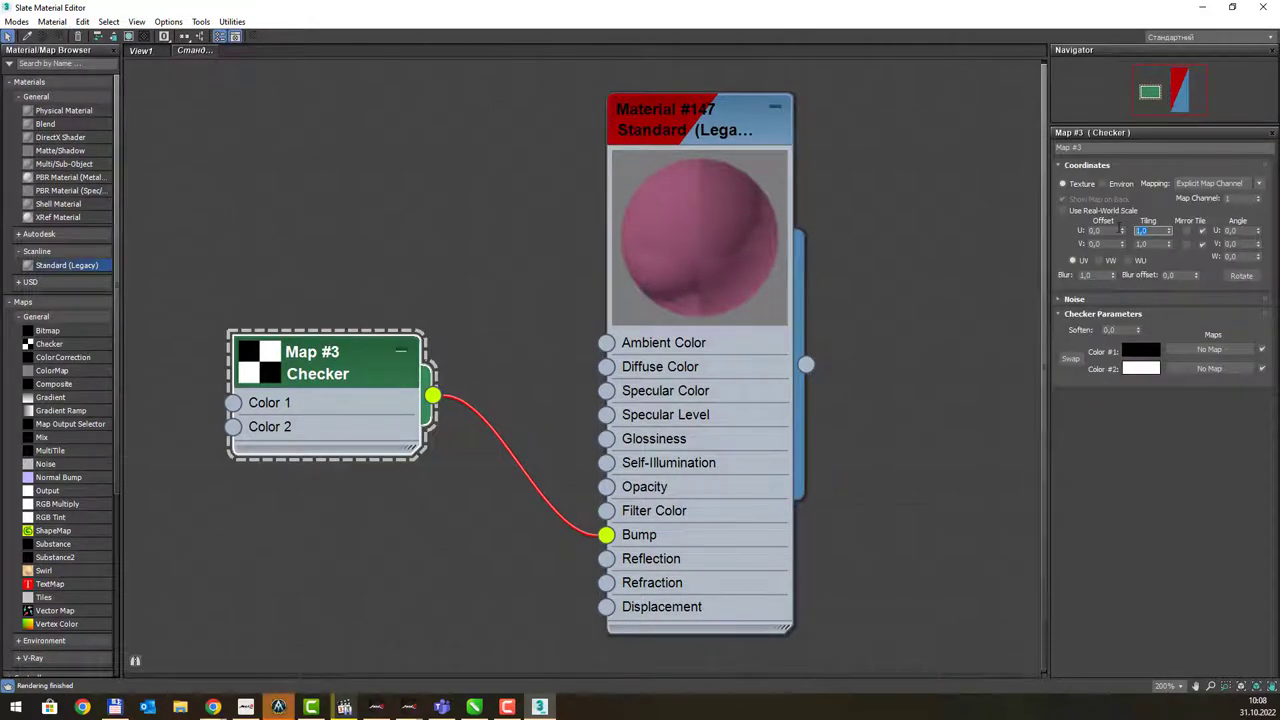
key(Tab)
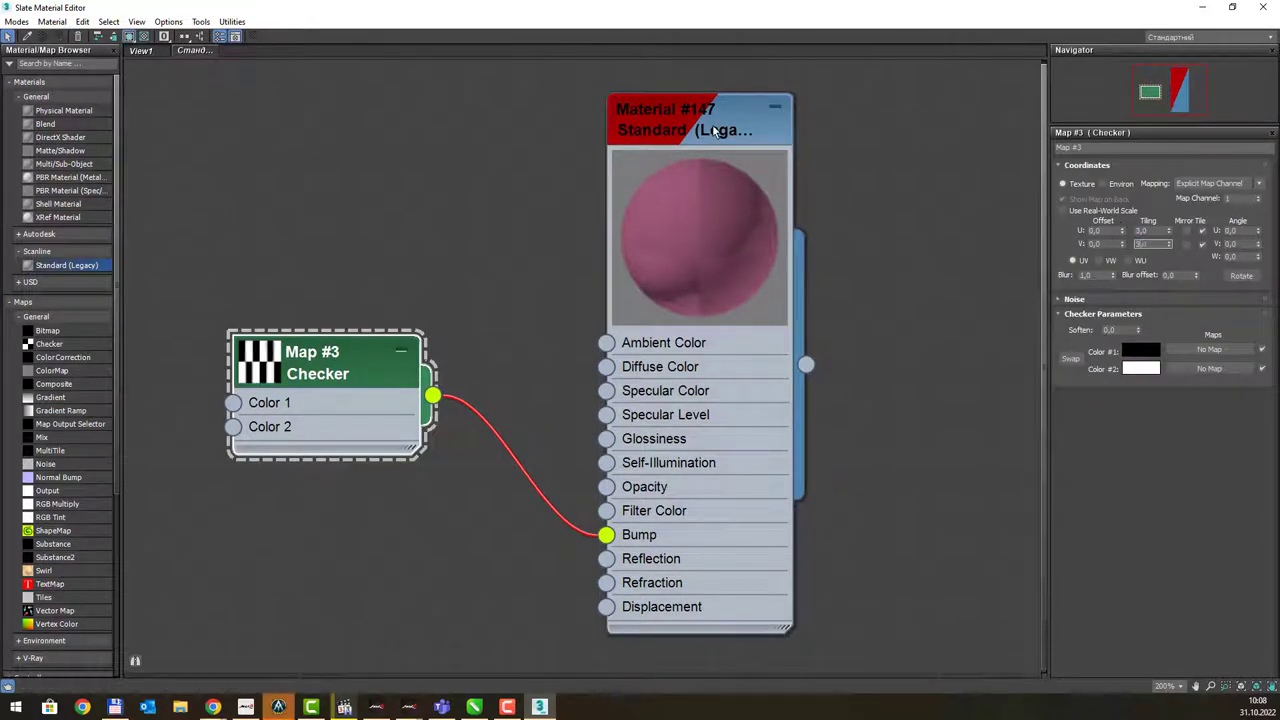
click(714, 133)
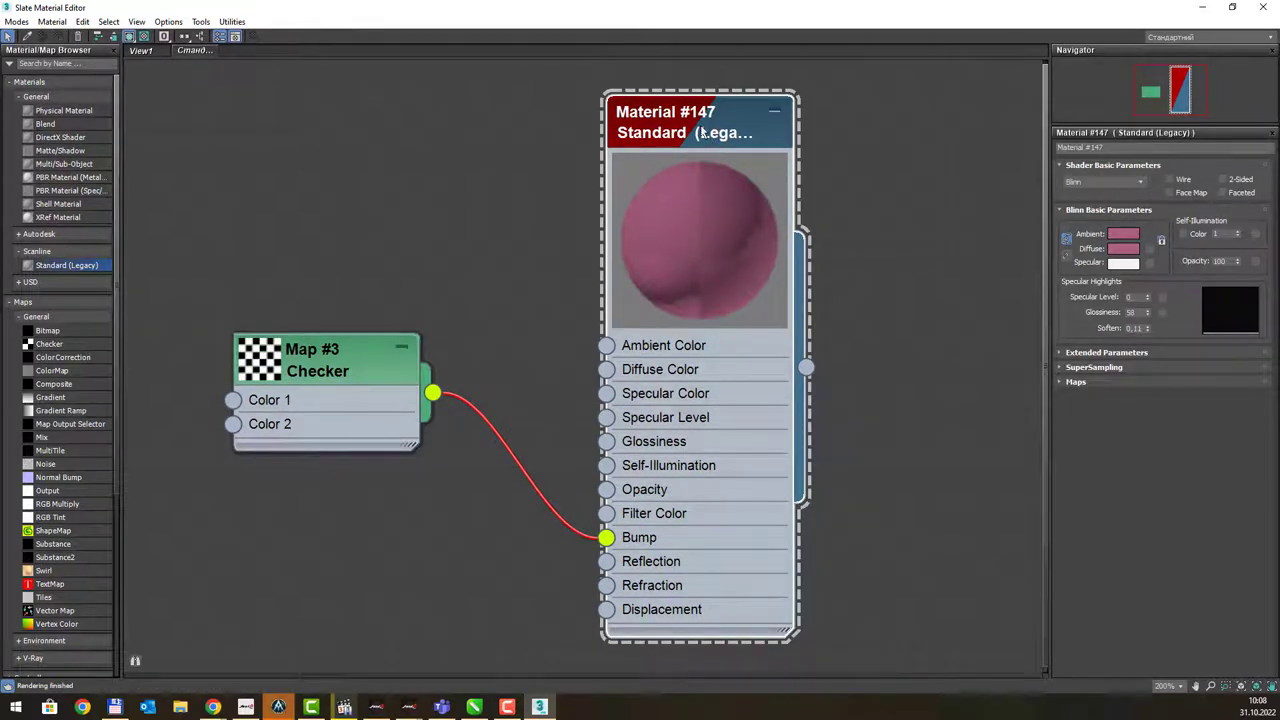
click(369, 347)
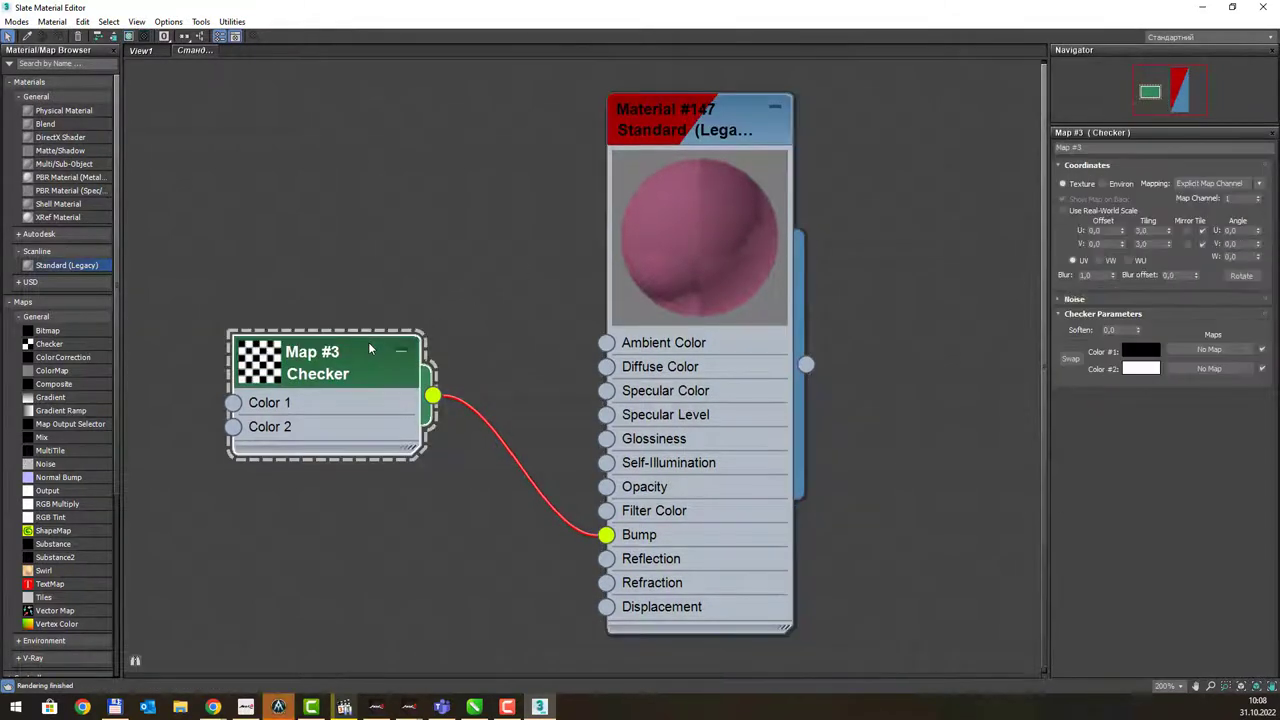
click(679, 133)
drag(686, 134, 638, 134)
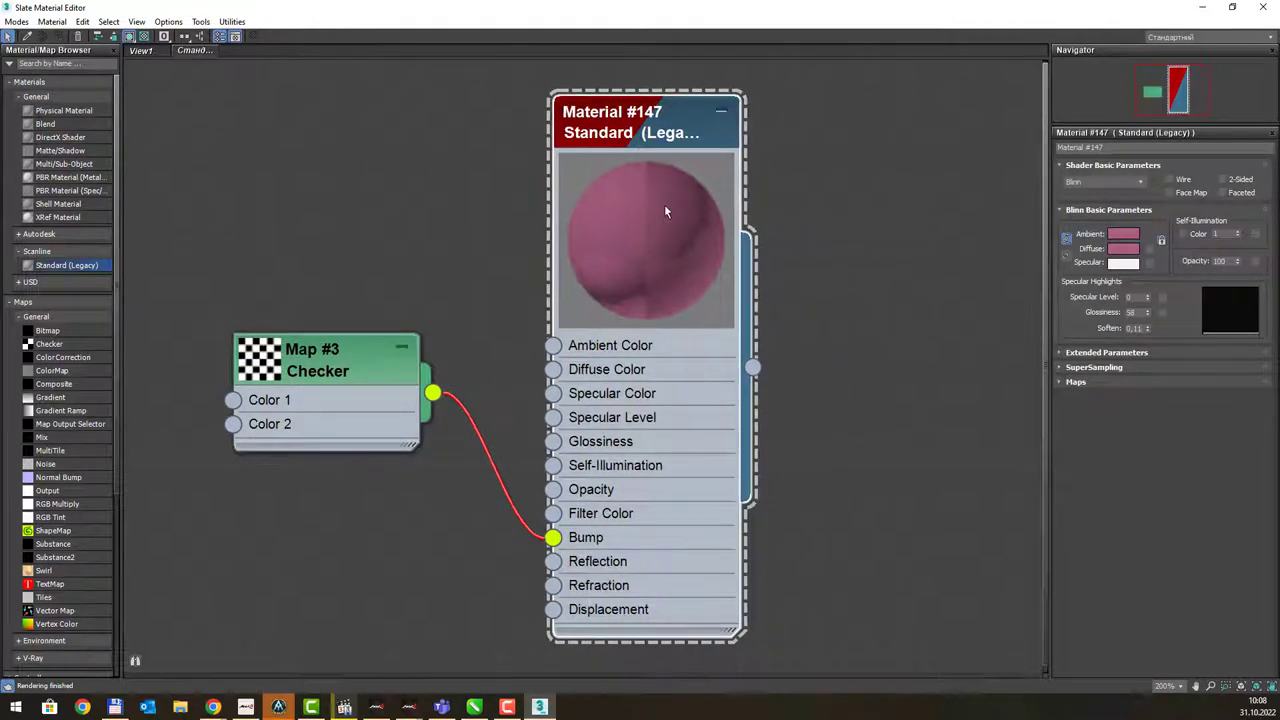
drag(371, 347, 264, 347)
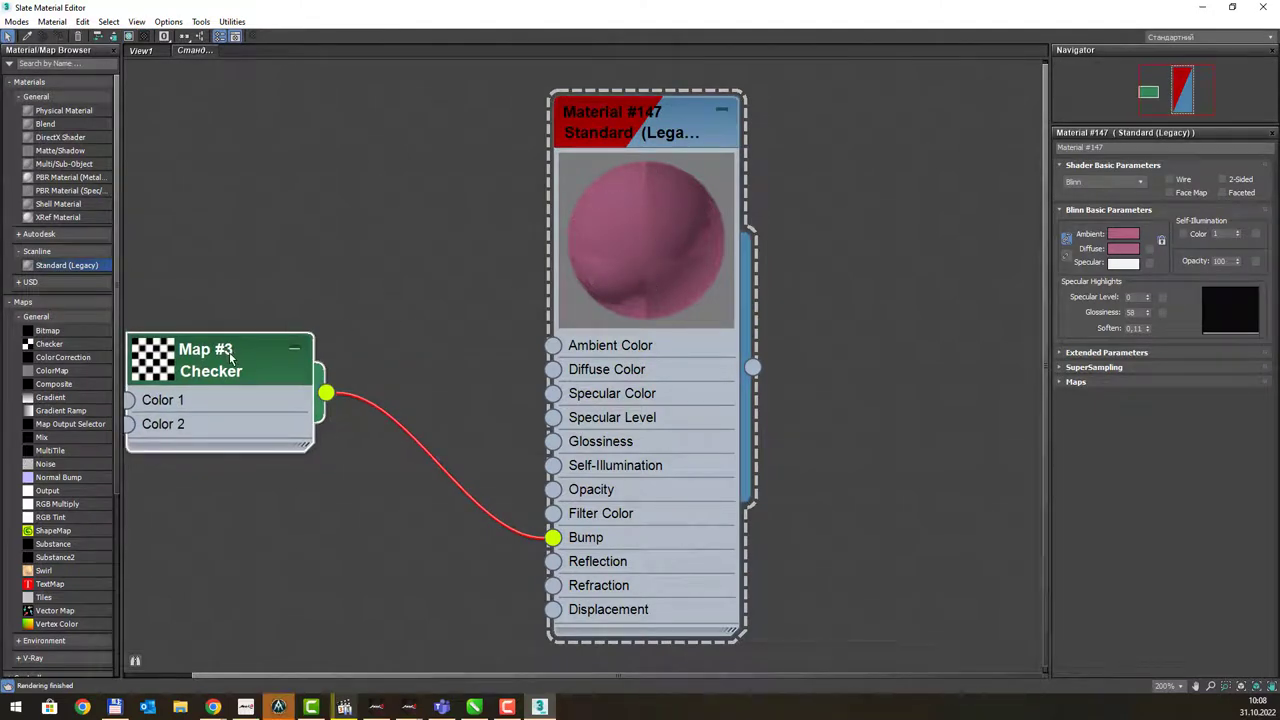
drag(251, 359, 356, 366)
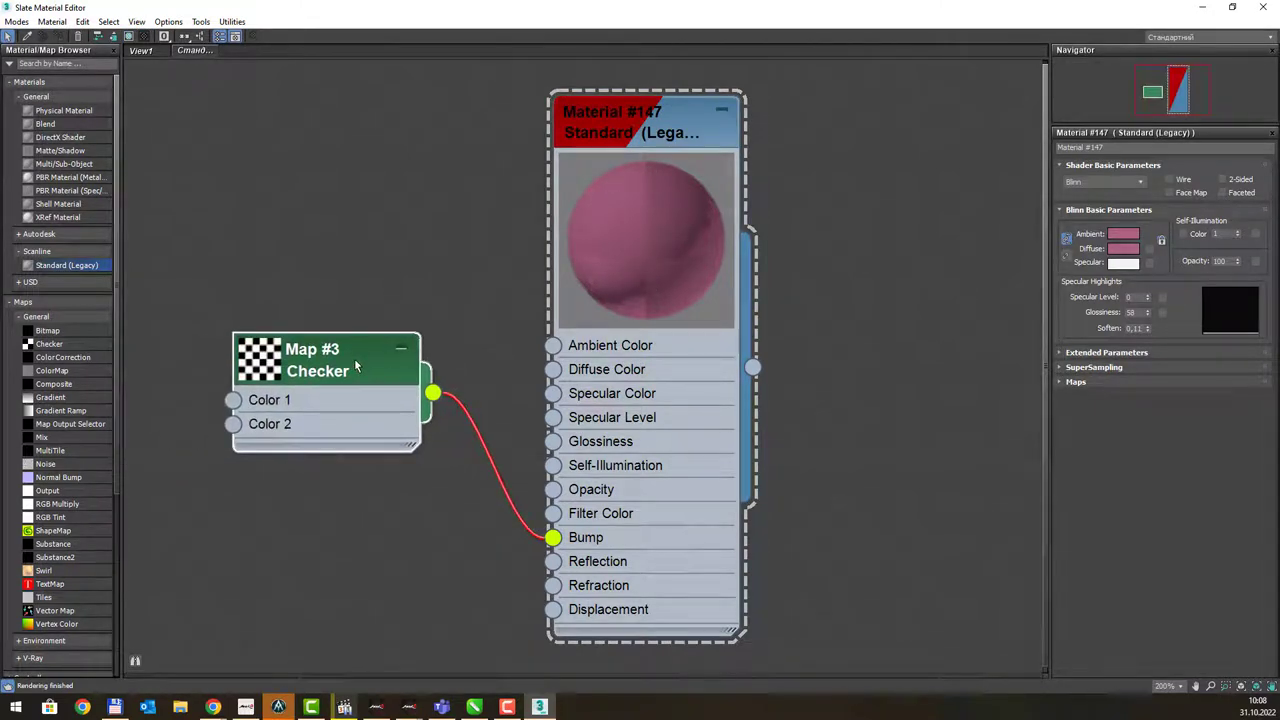
click(355, 367)
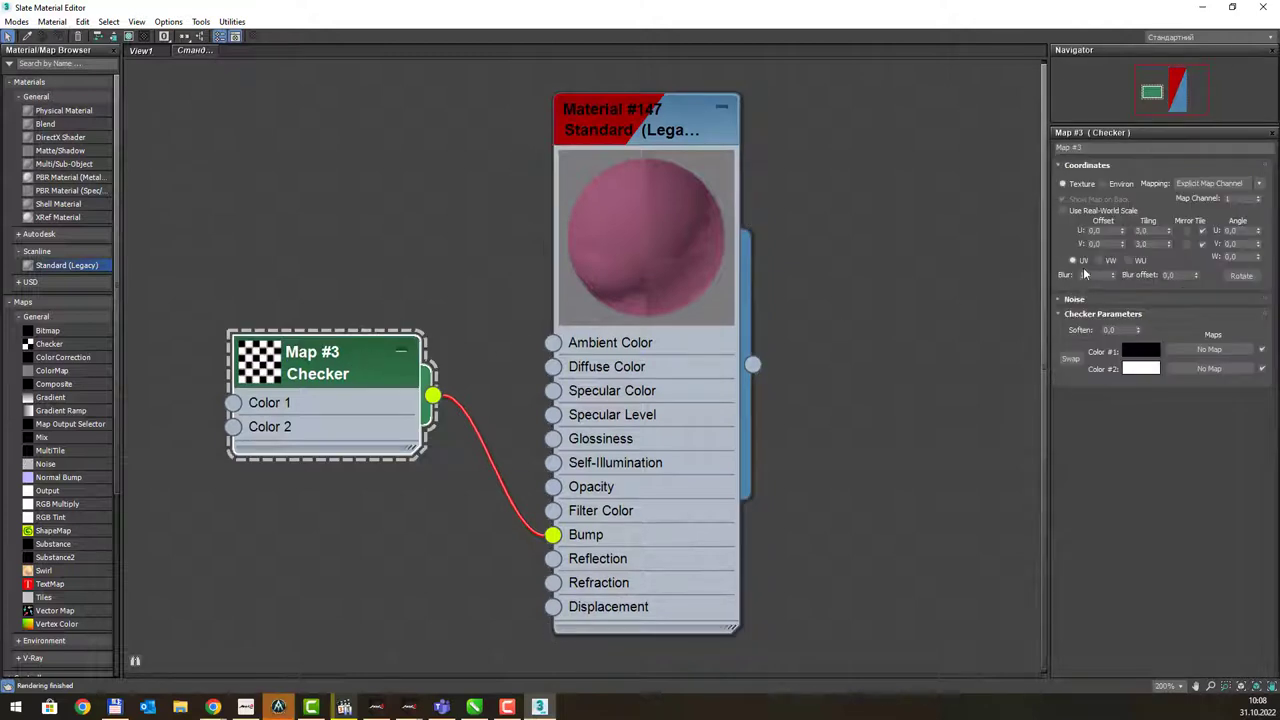
- Set the Checker map's U and V tiling to 2, then reselect Material #147
click(1152, 230)
text(2)
key(Return)
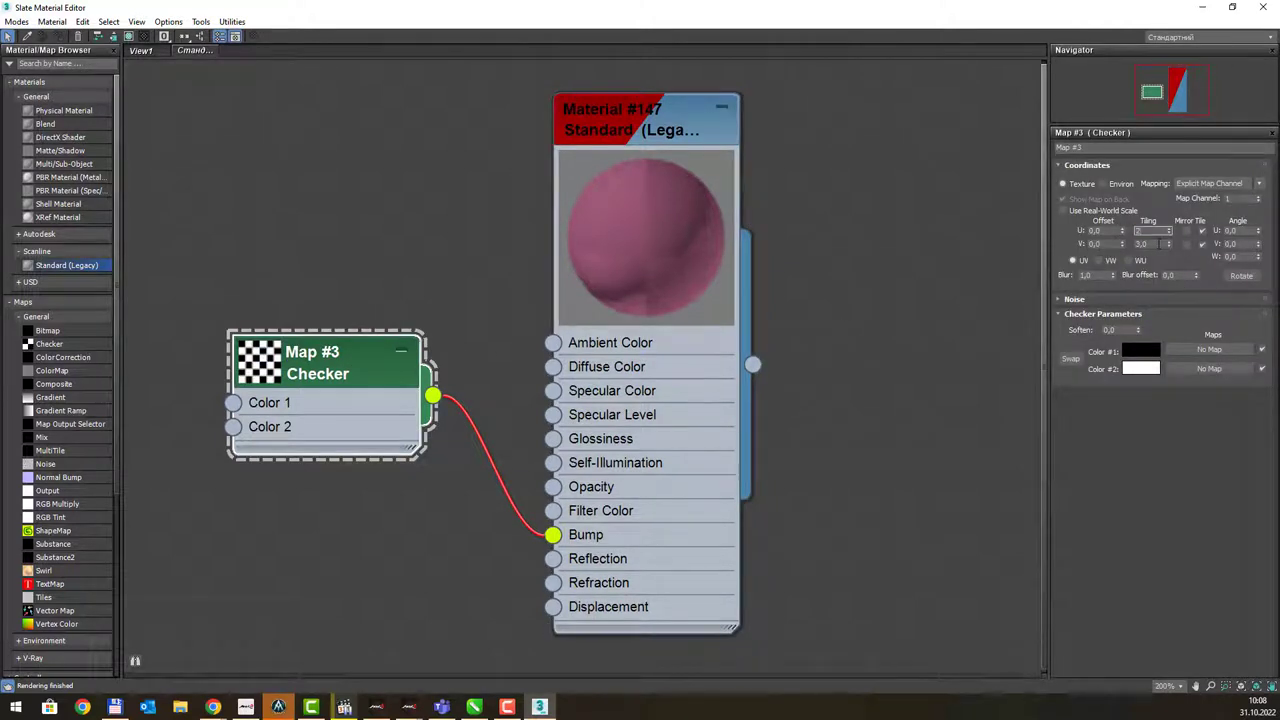
click(650, 133)
double_click(650, 133)
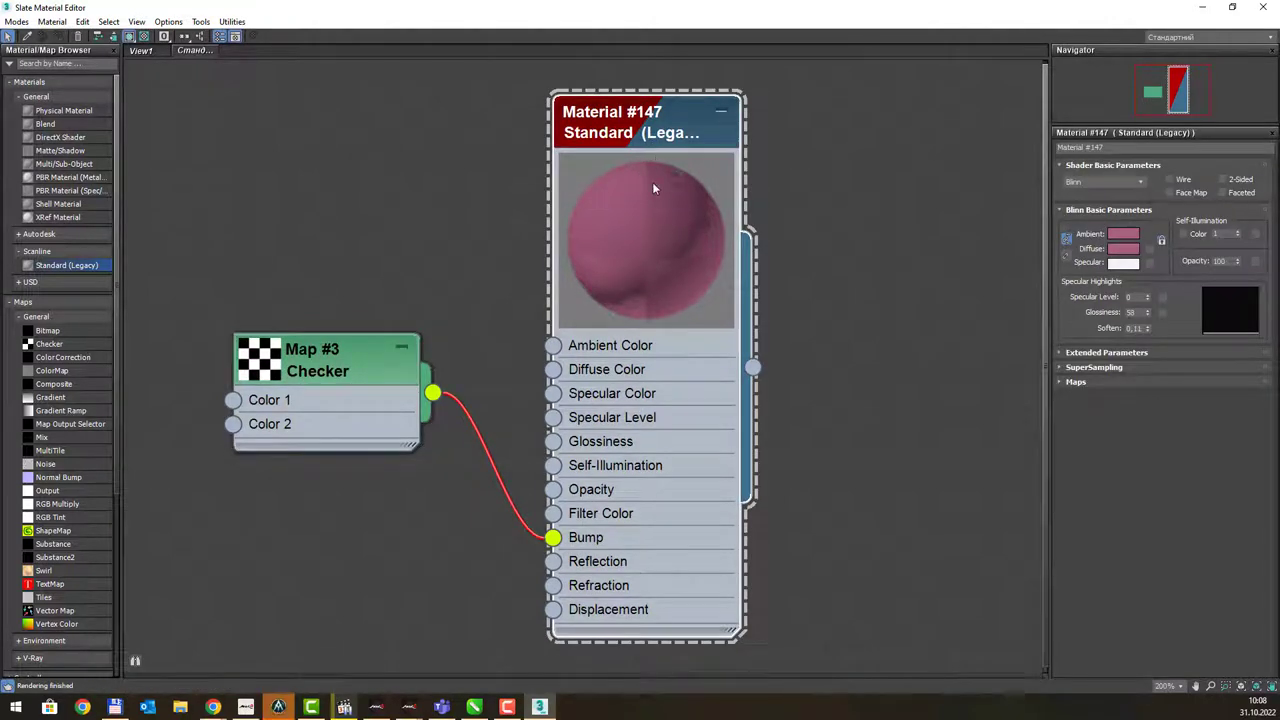
- Shift the Checker and Material #147 nodes left, then set the diffuse colour to light blue
drag(359, 363, 306, 363)
drag(663, 120, 631, 111)
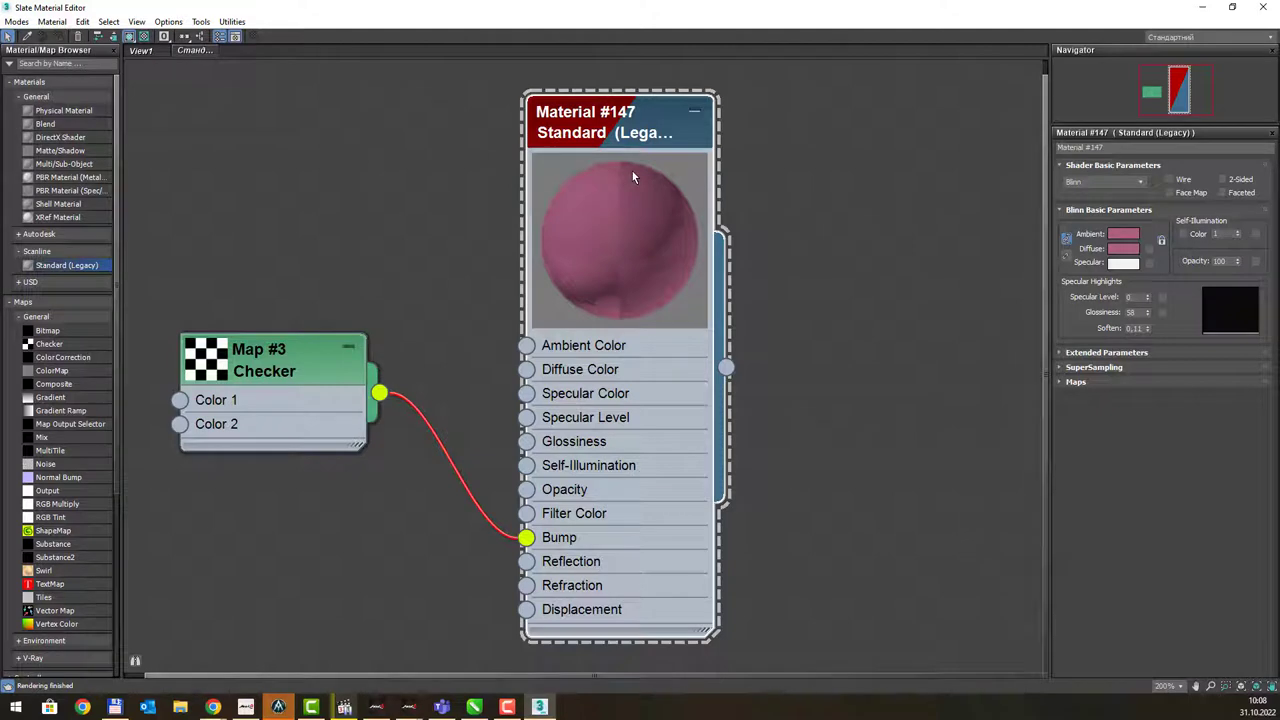
click(1123, 248)
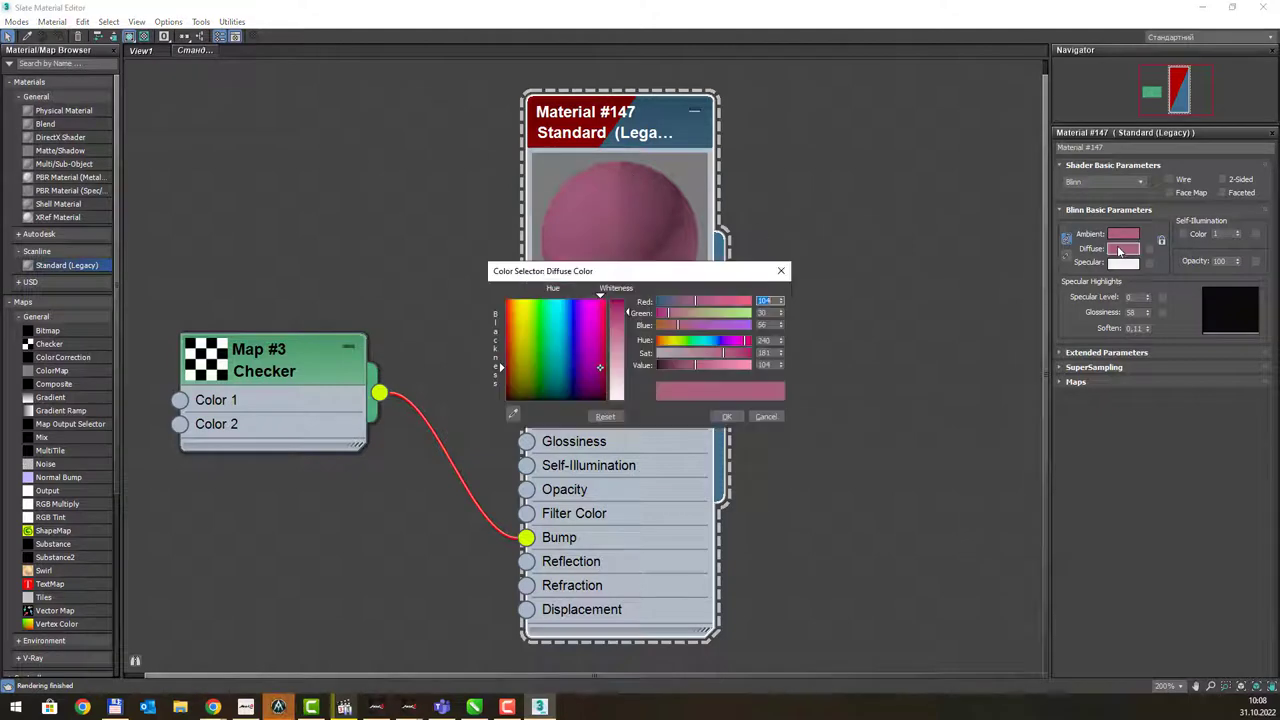
mouse_move(597, 332)
mouse_down()
mouse_move(595, 311)
mouse_move(616, 331)
mouse_move(563, 312)
mouse_up()
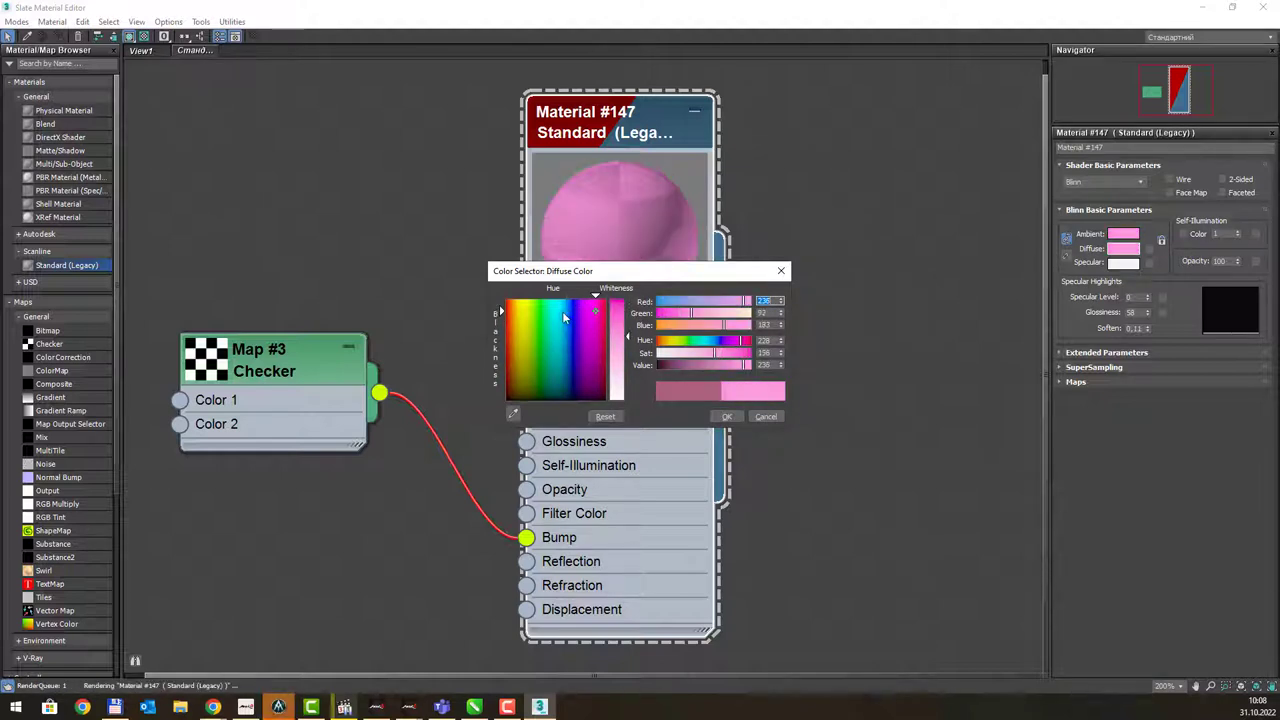
click(726, 416)
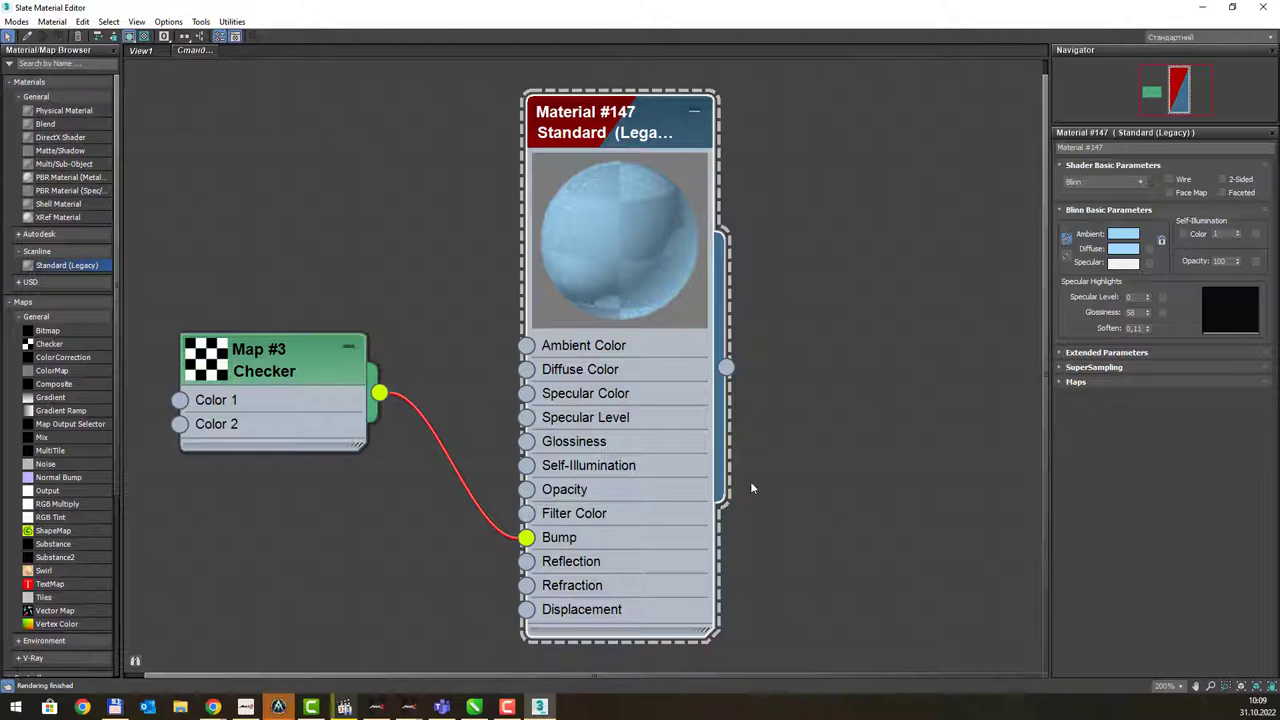
- Raise the Bump map amount to 200 in Material #147's Maps rollout
click(1062, 382)
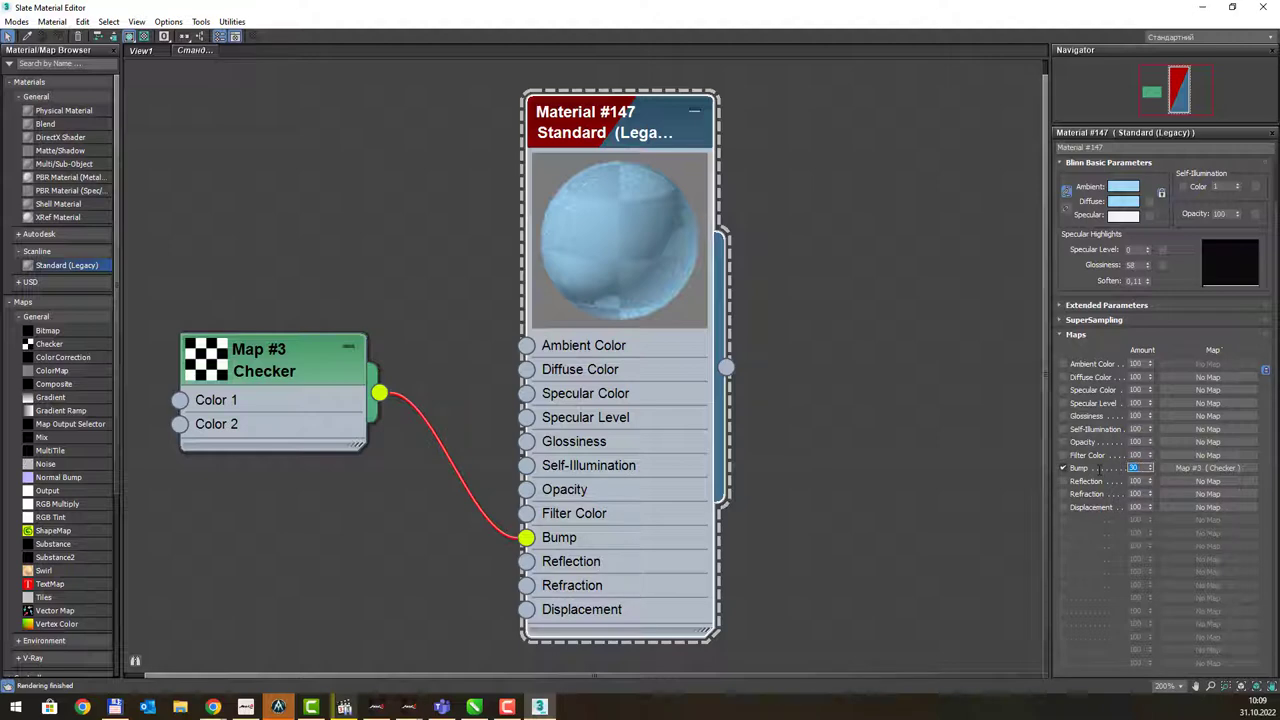
text(200)
key(Return)
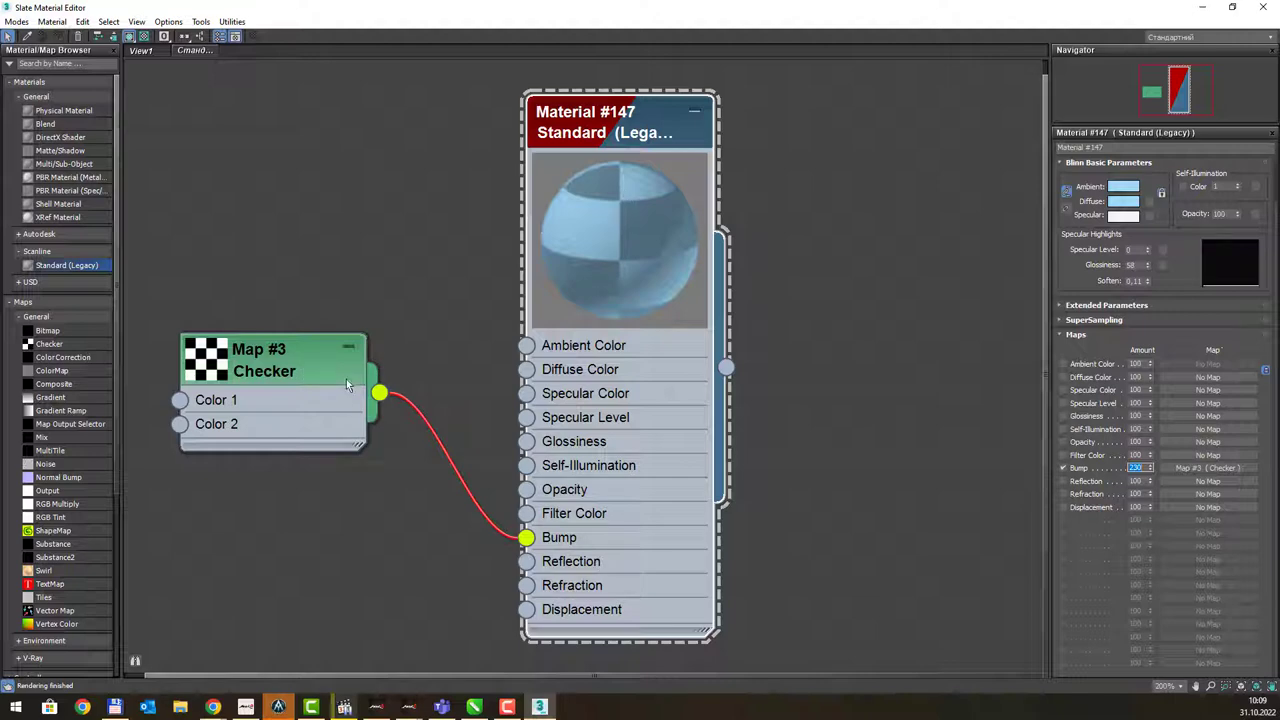
- Rewire Checker Map #3 from Bump to Opacity and turn on the preview's checkered background
mouse_move(526, 537)
mouse_down()
mouse_move(490, 505)
mouse_move(526, 489)
mouse_up()
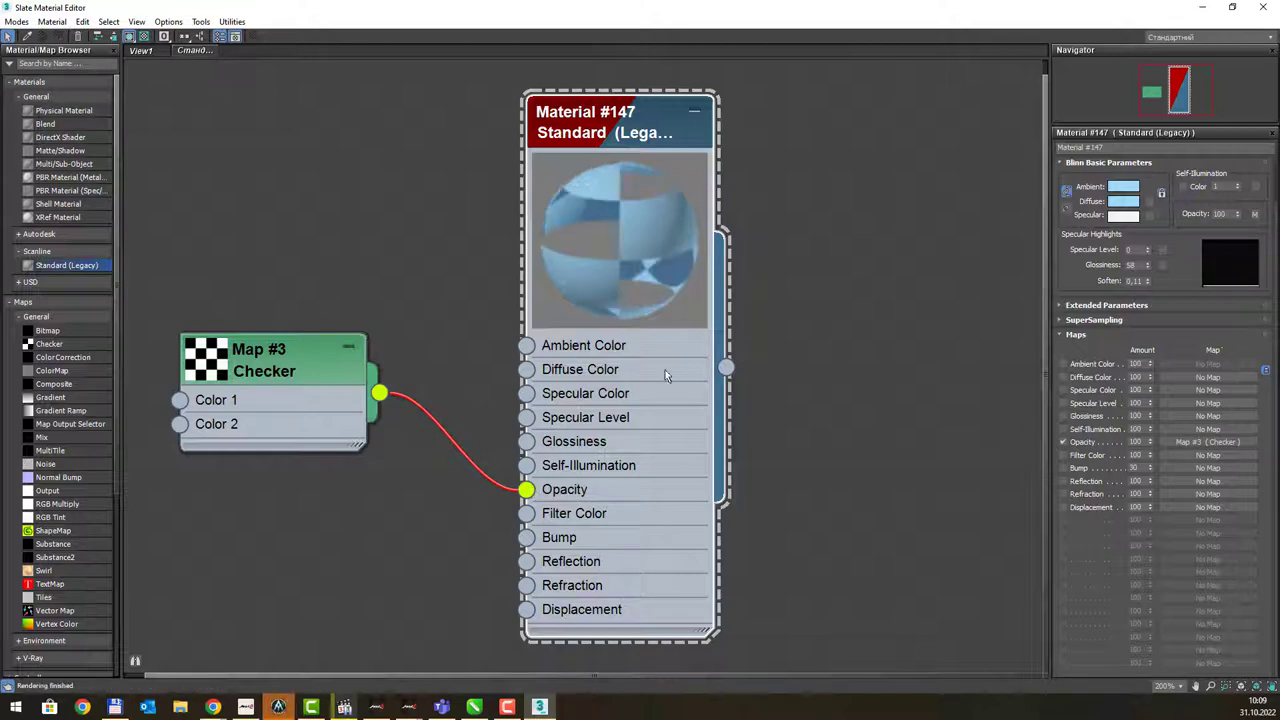
click(144, 36)
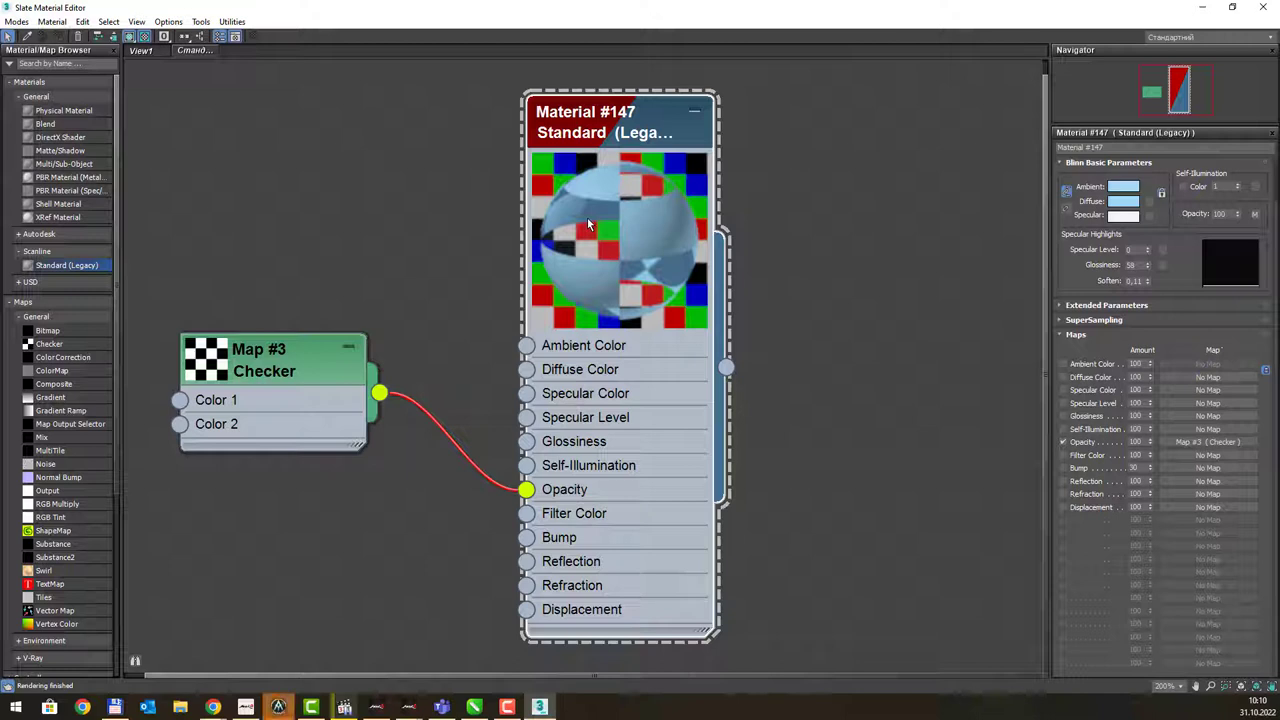
- Hide the Slate editor, center the plane in the Perspective view and select it
click(1202, 7)
scroll(754, 265, down, 3)
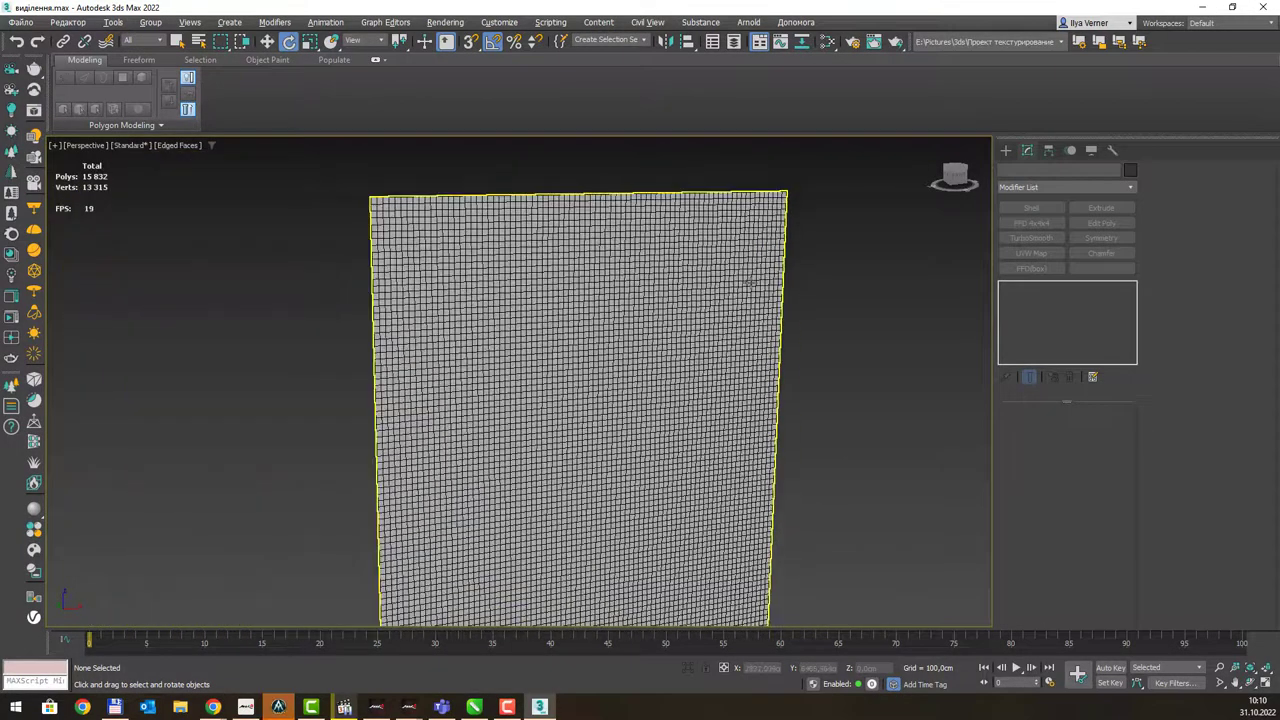
scroll(750, 288, down, 3)
middle_drag(750, 290, 666, 311)
scroll(588, 334, up, 3)
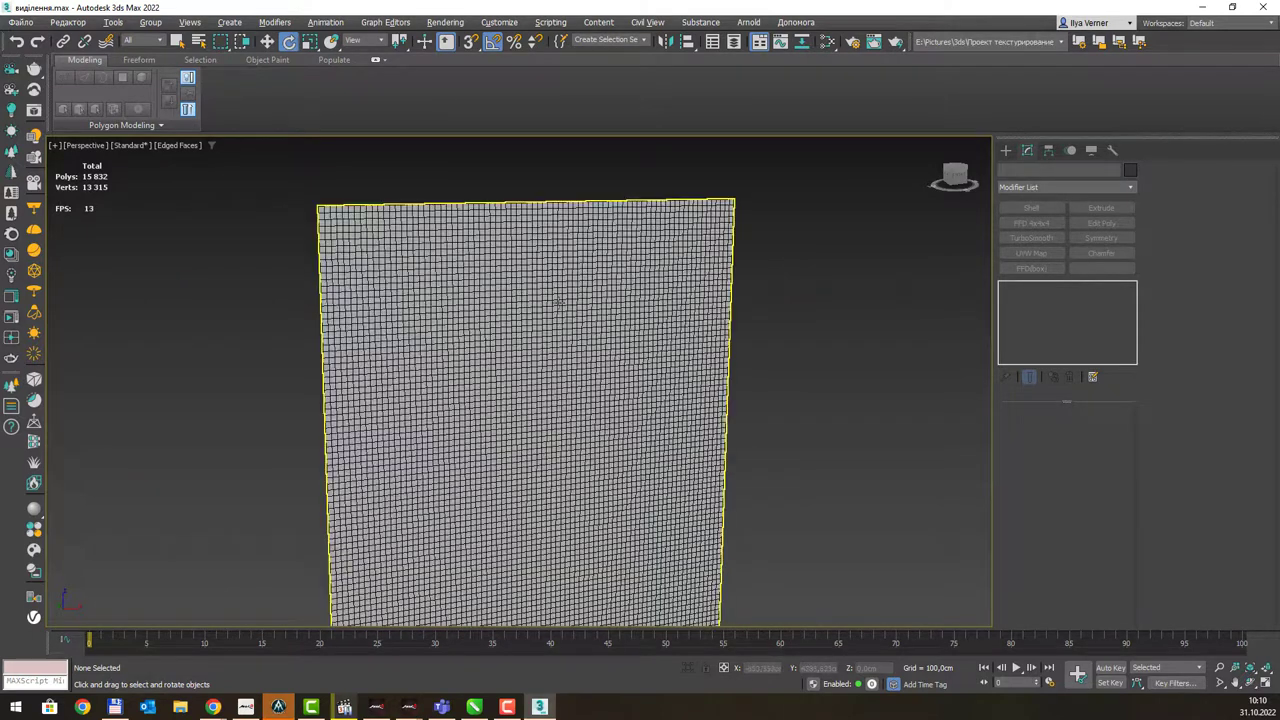
click(588, 334)
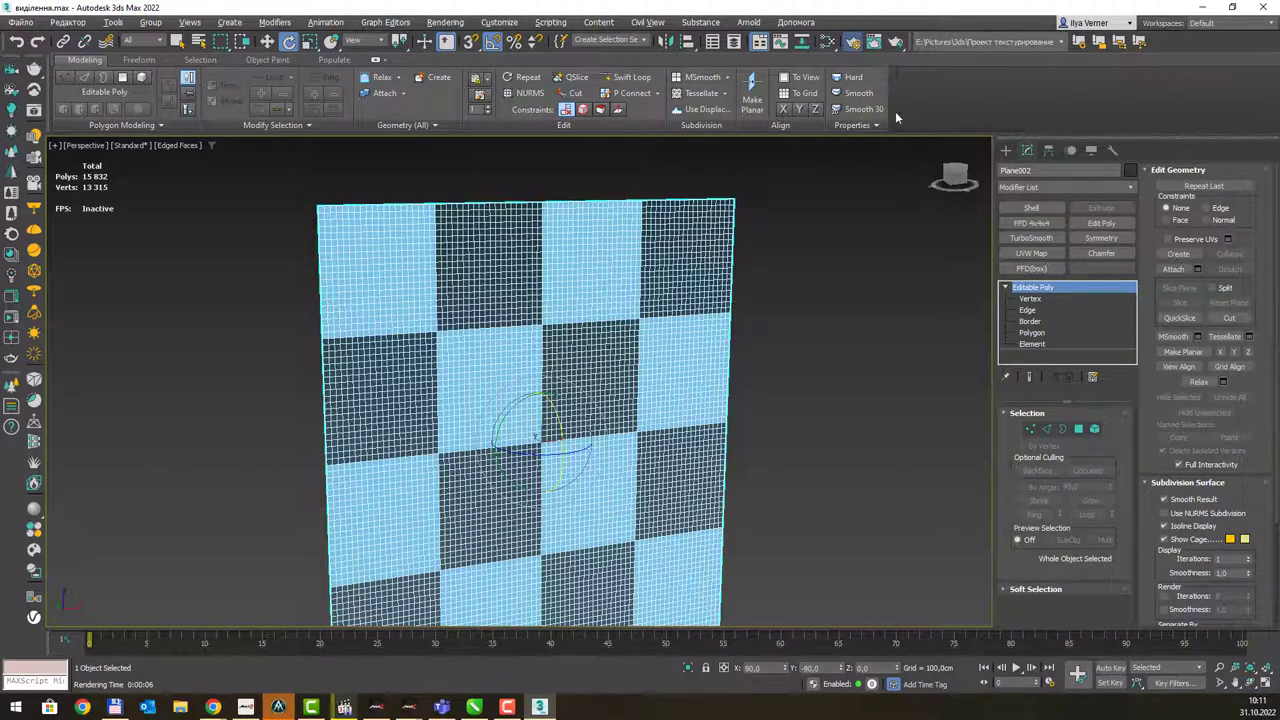
- Render the checker-cut plane with the ART renderer and close the render windows
key(F10)
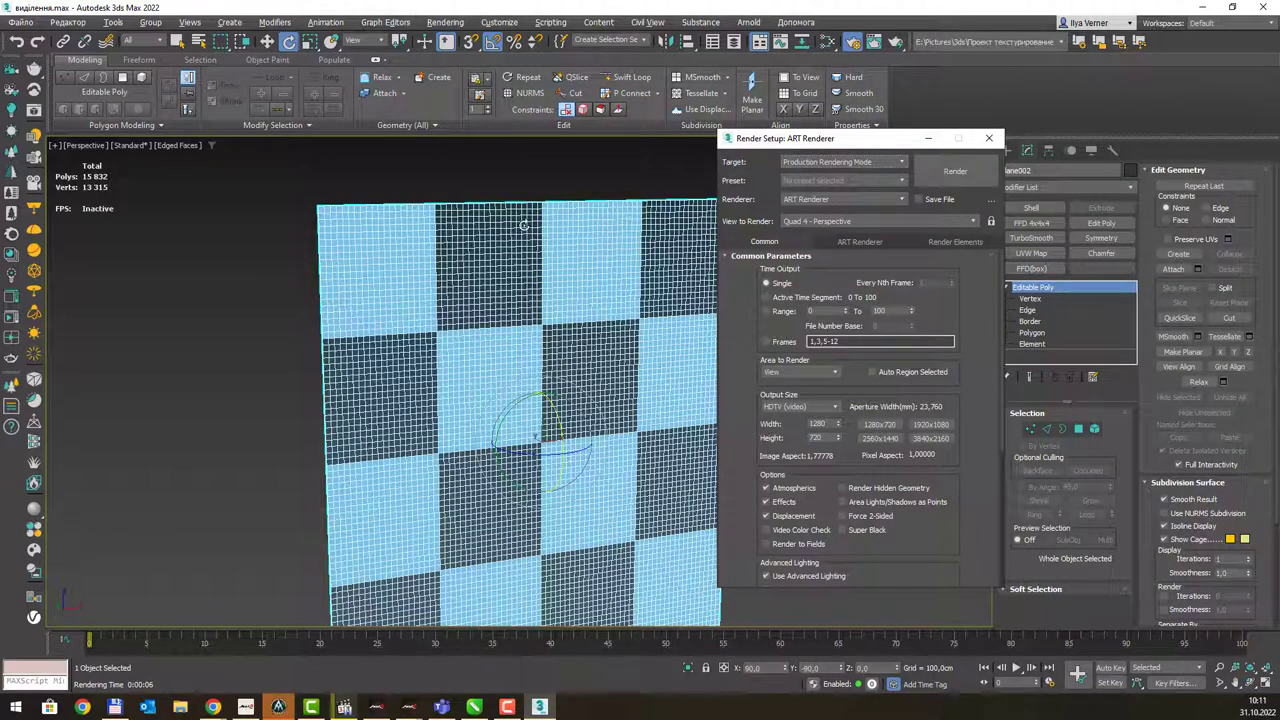
click(950, 172)
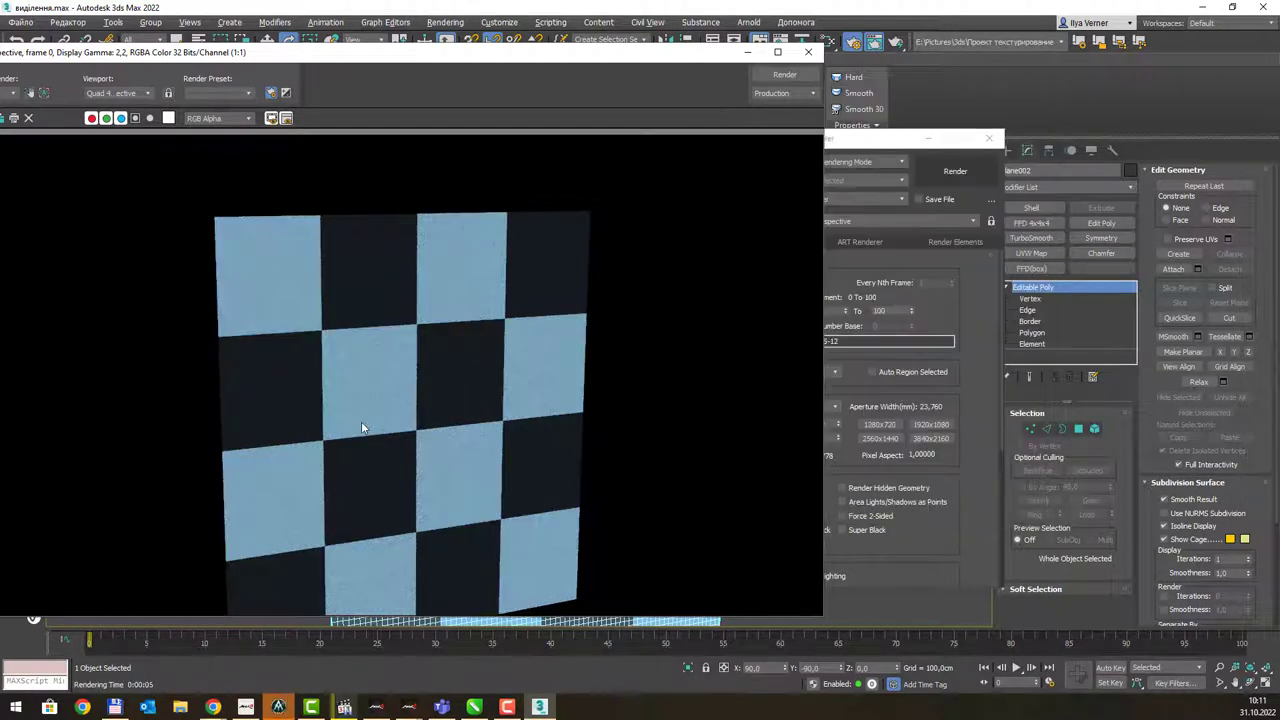
click(810, 51)
click(988, 138)
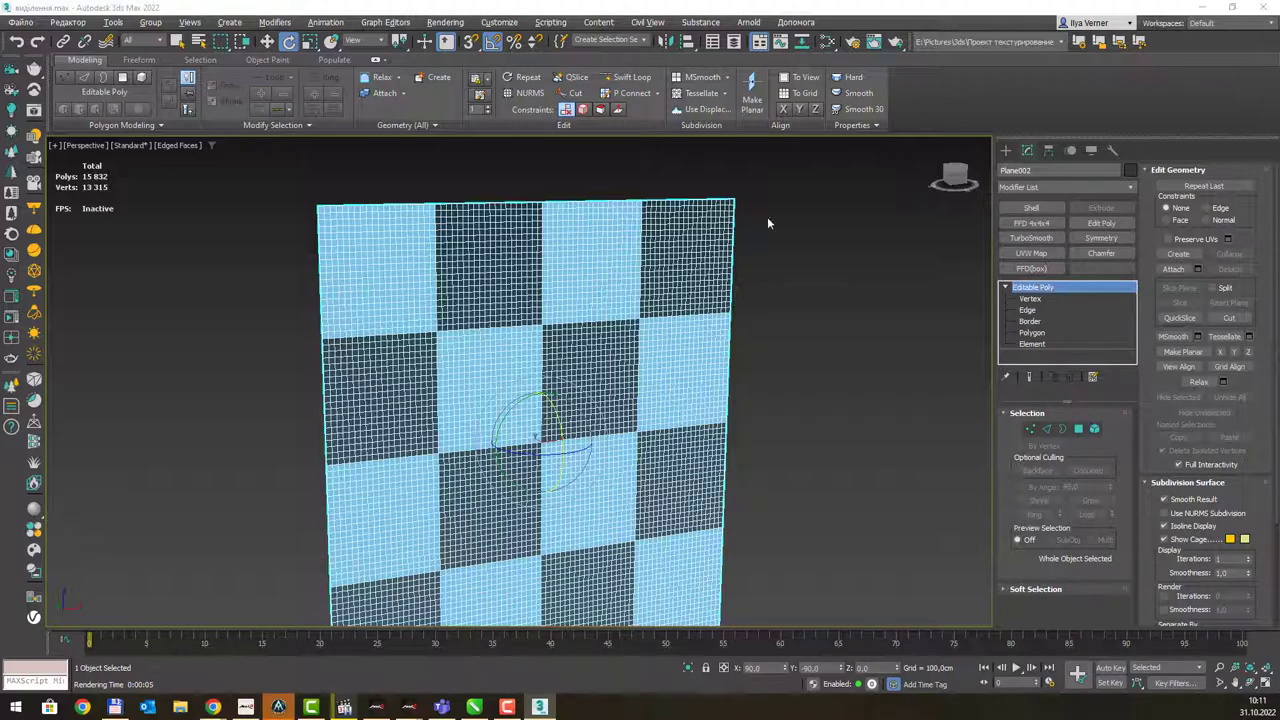
key(super+e)
click(945, 133)
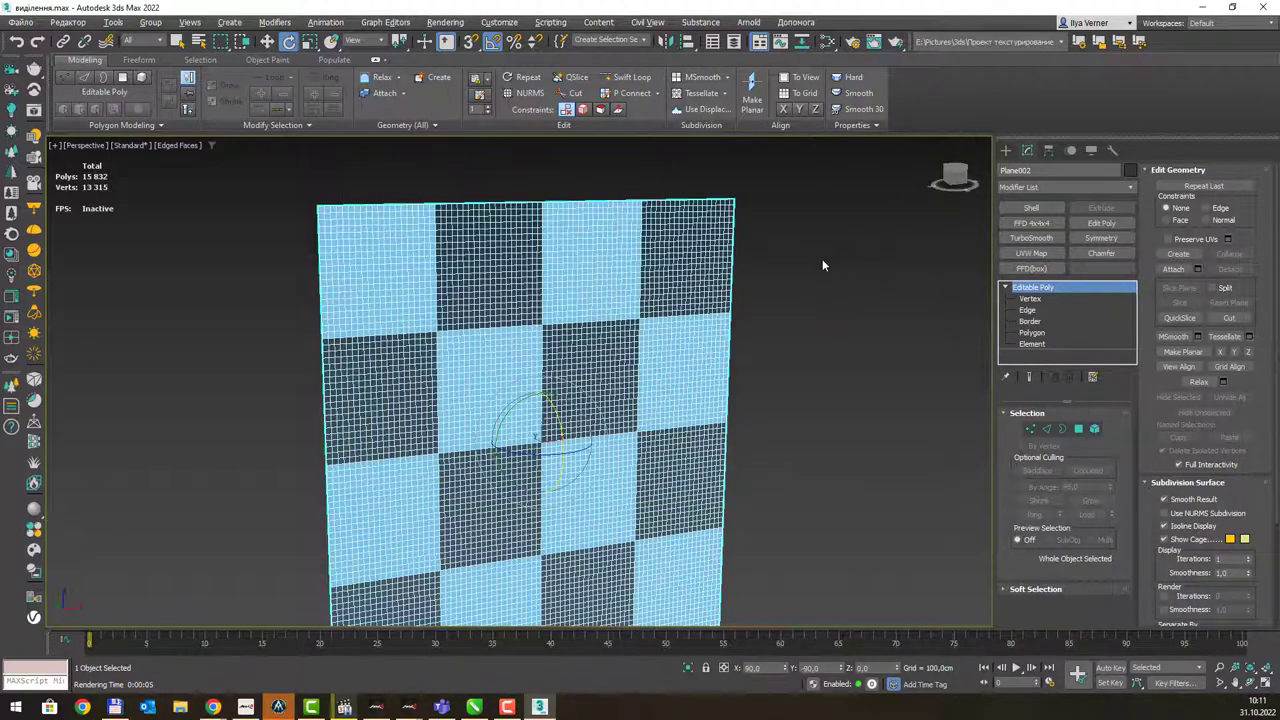
- Load garden_nook_4k.exr from textures > HDRI as the Bitmap environment map, accepting OpenEXR defaults
key(8)
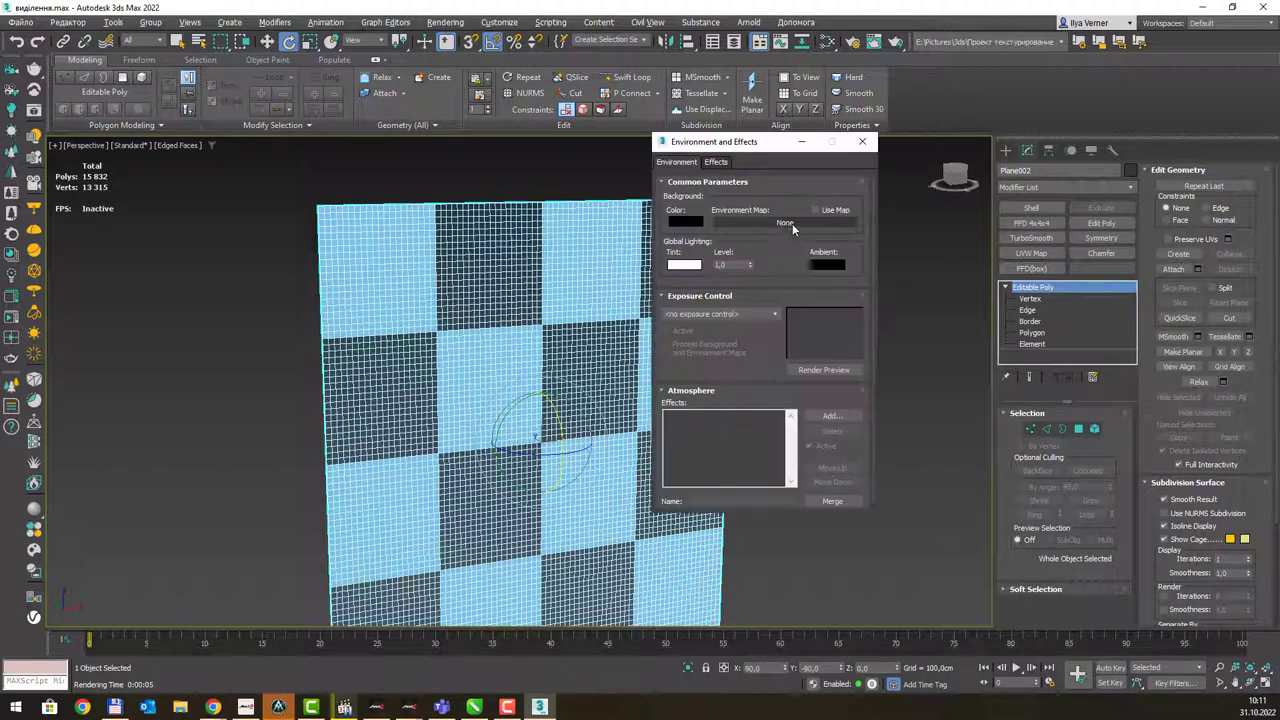
click(778, 222)
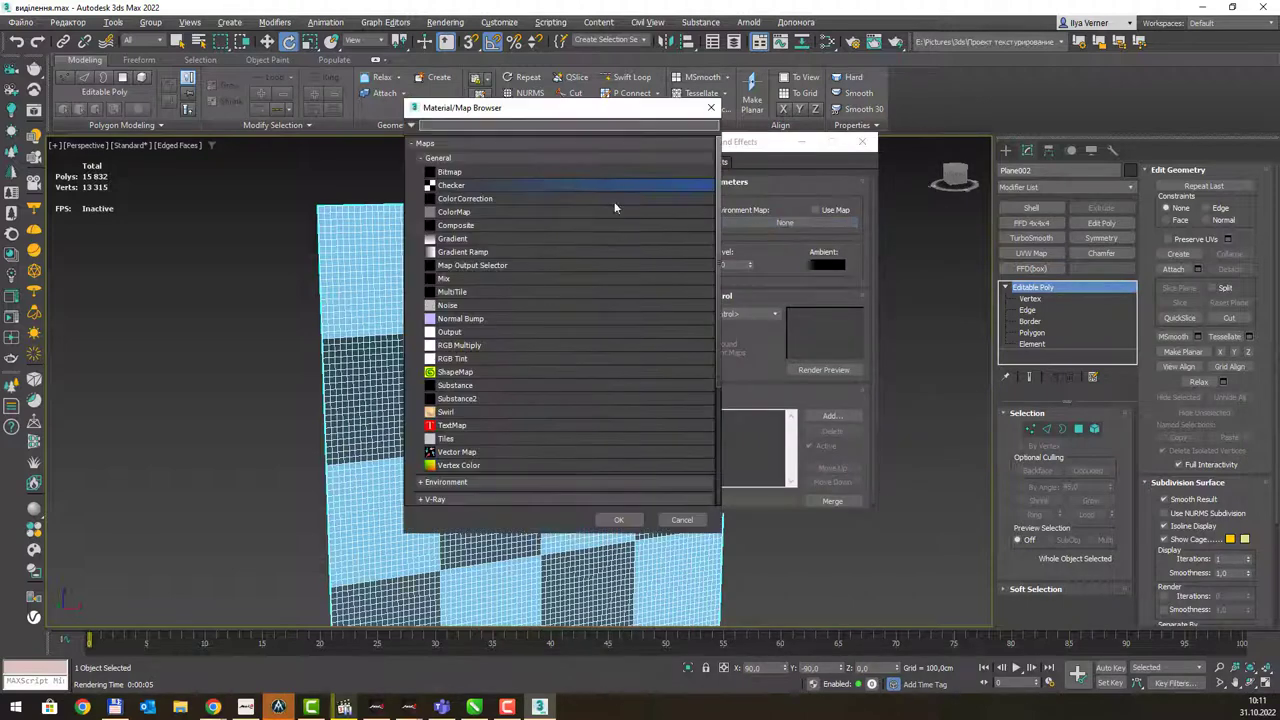
key(Escape)
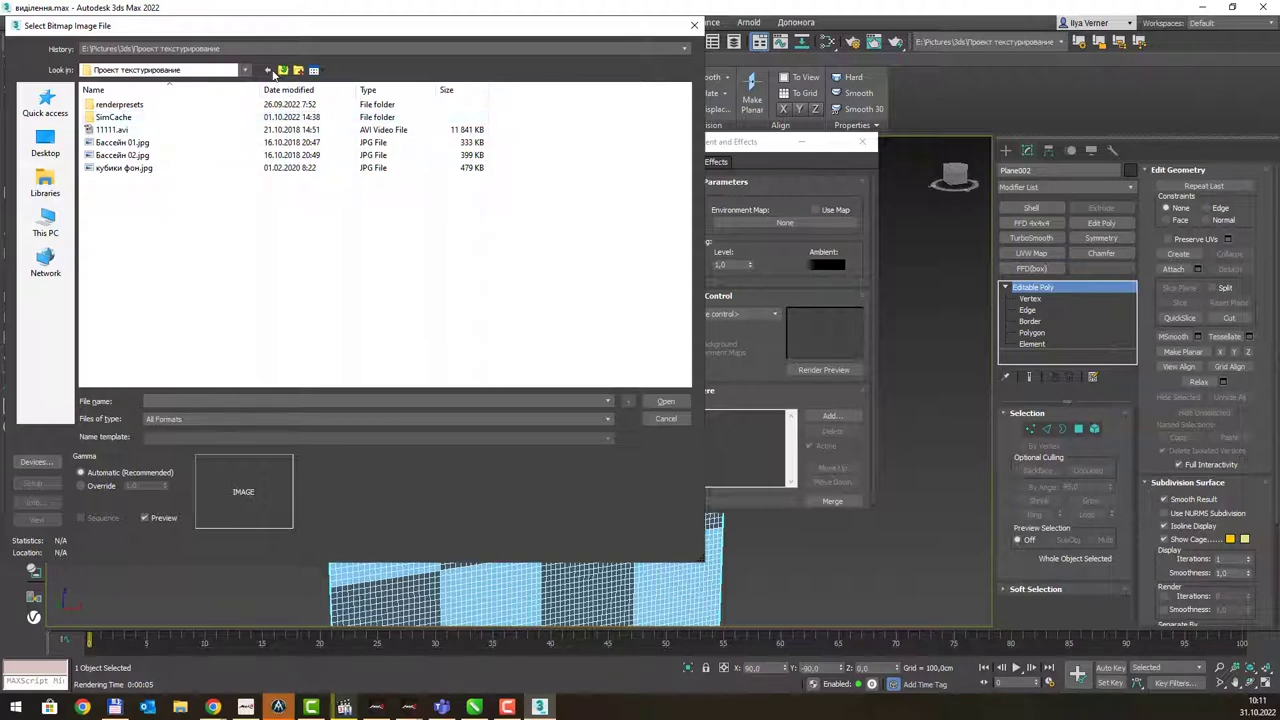
click(283, 70)
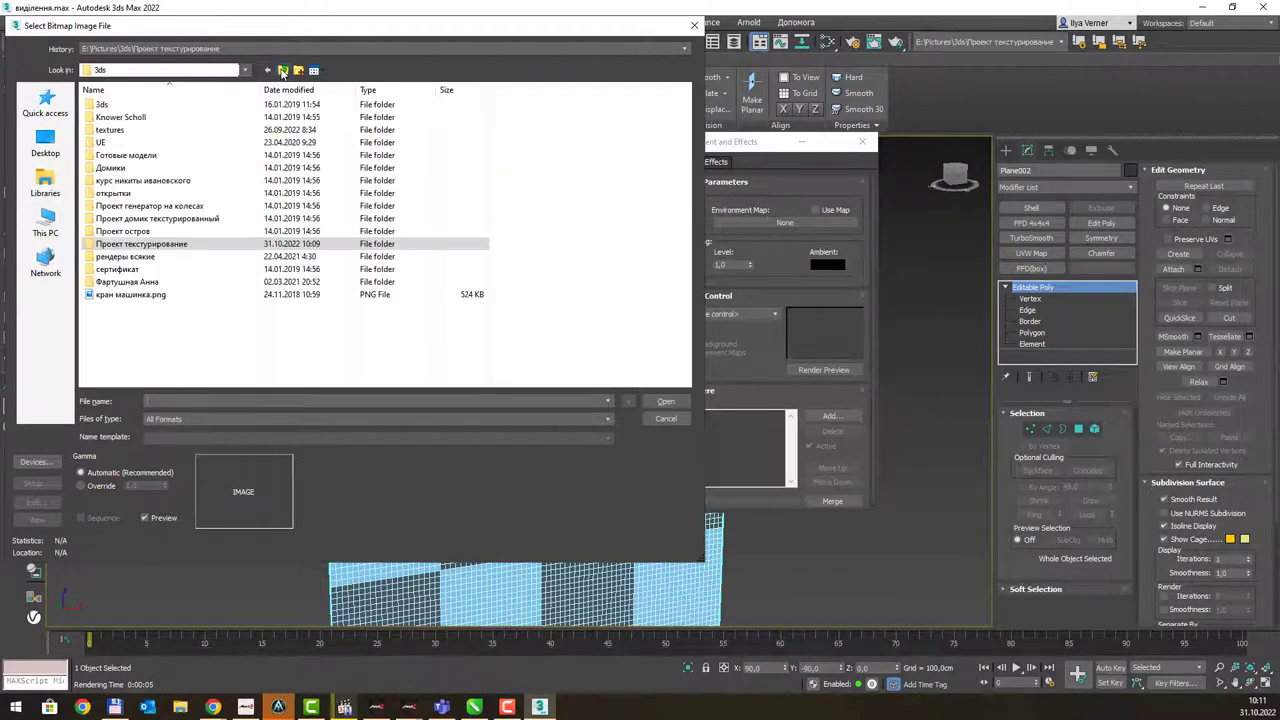
double_click(114, 130)
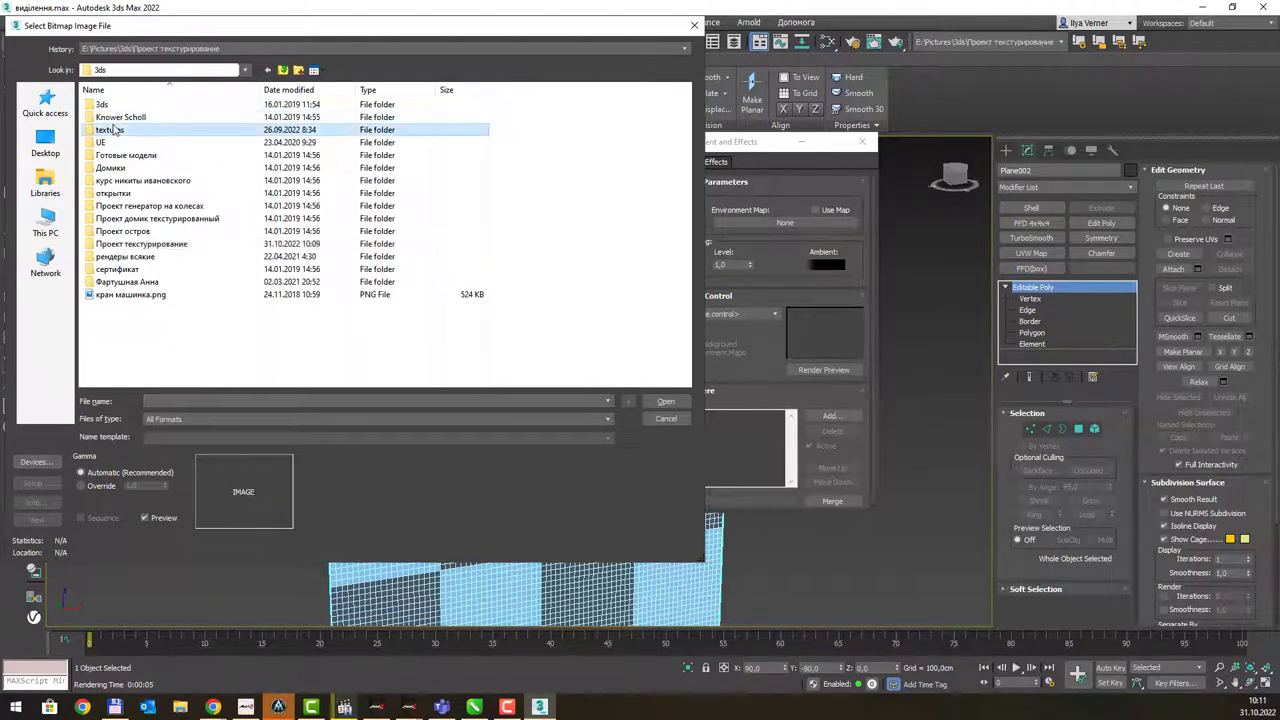
double_click(116, 142)
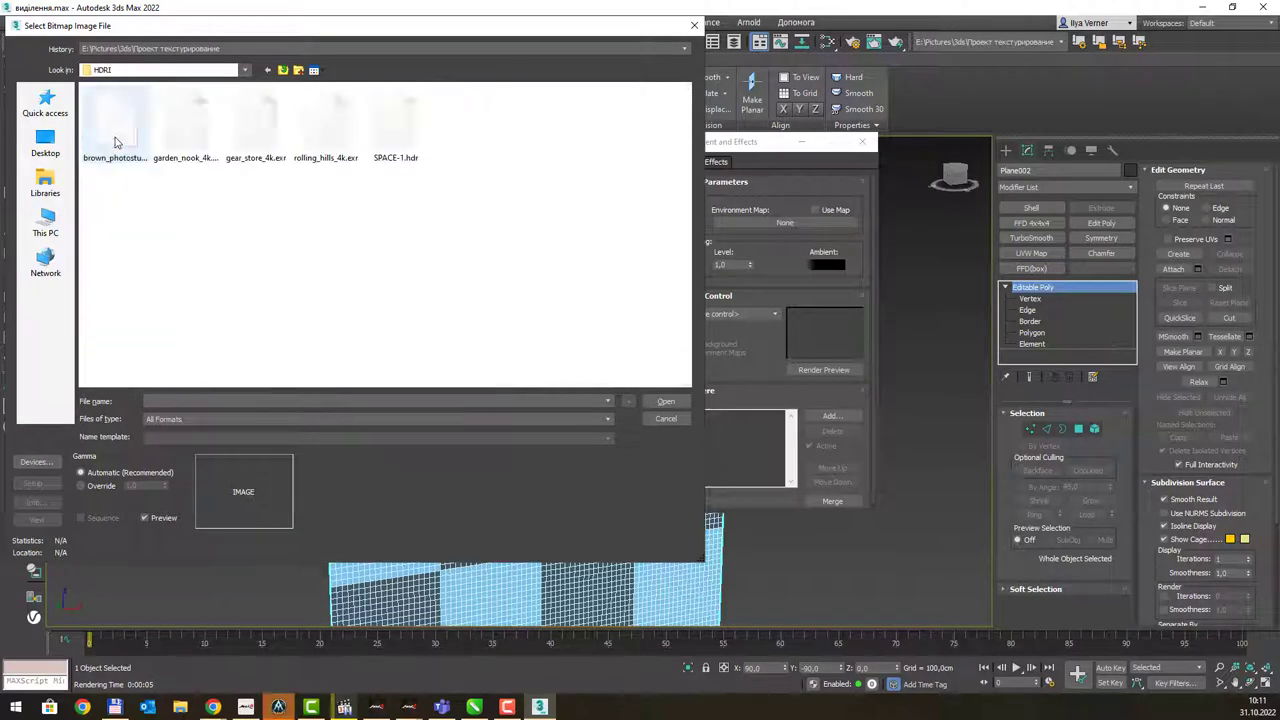
click(172, 130)
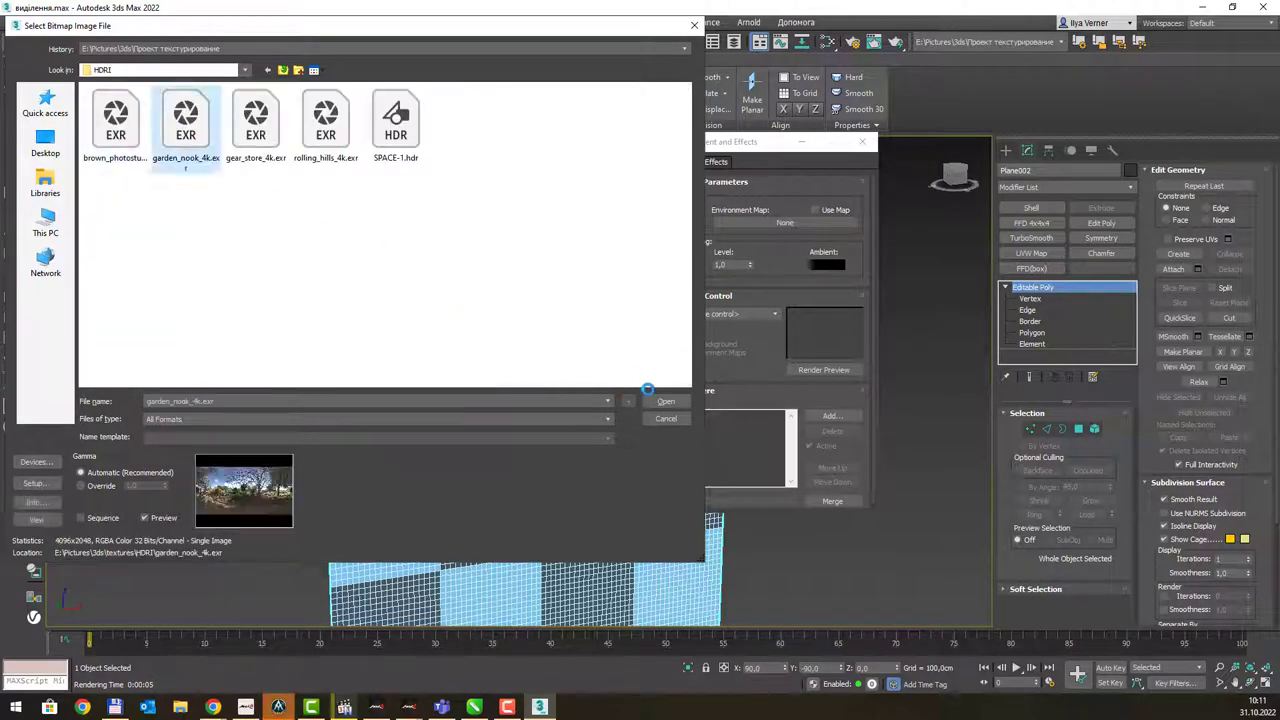
click(665, 401)
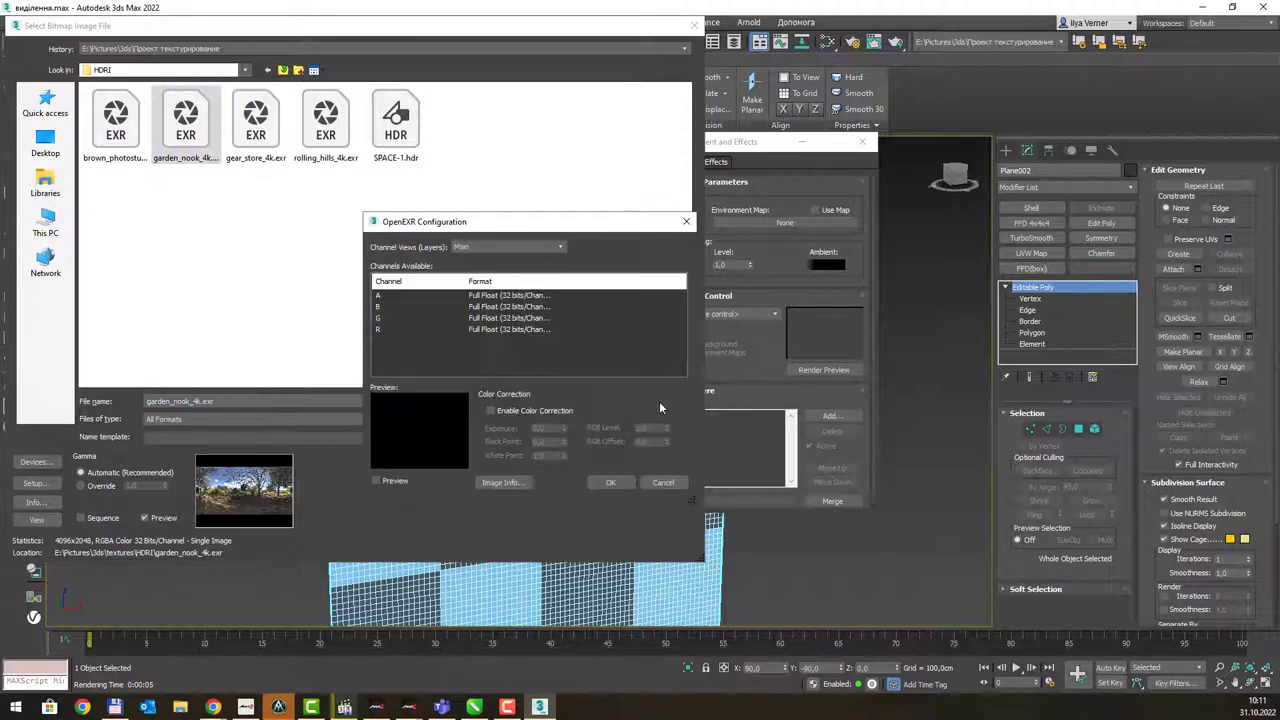
click(608, 482)
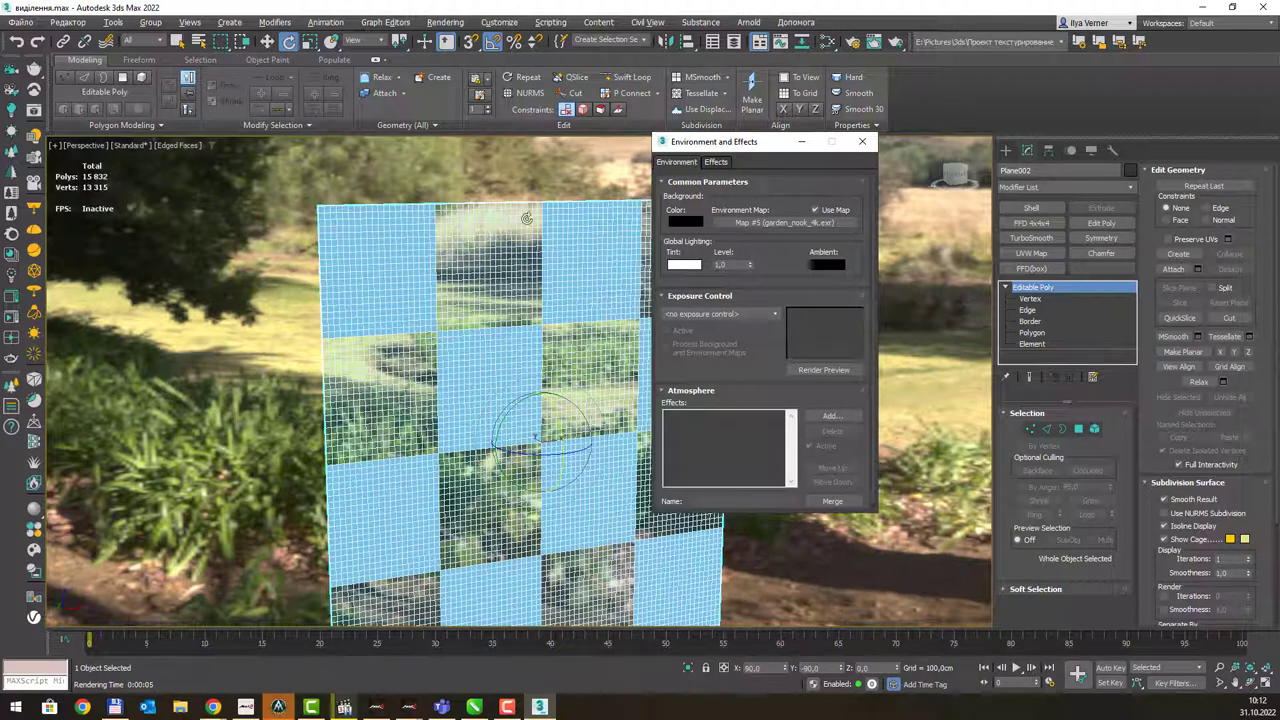
- Render the bent tube against the garden HDRI backdrop with the ART renderer
click(862, 141)
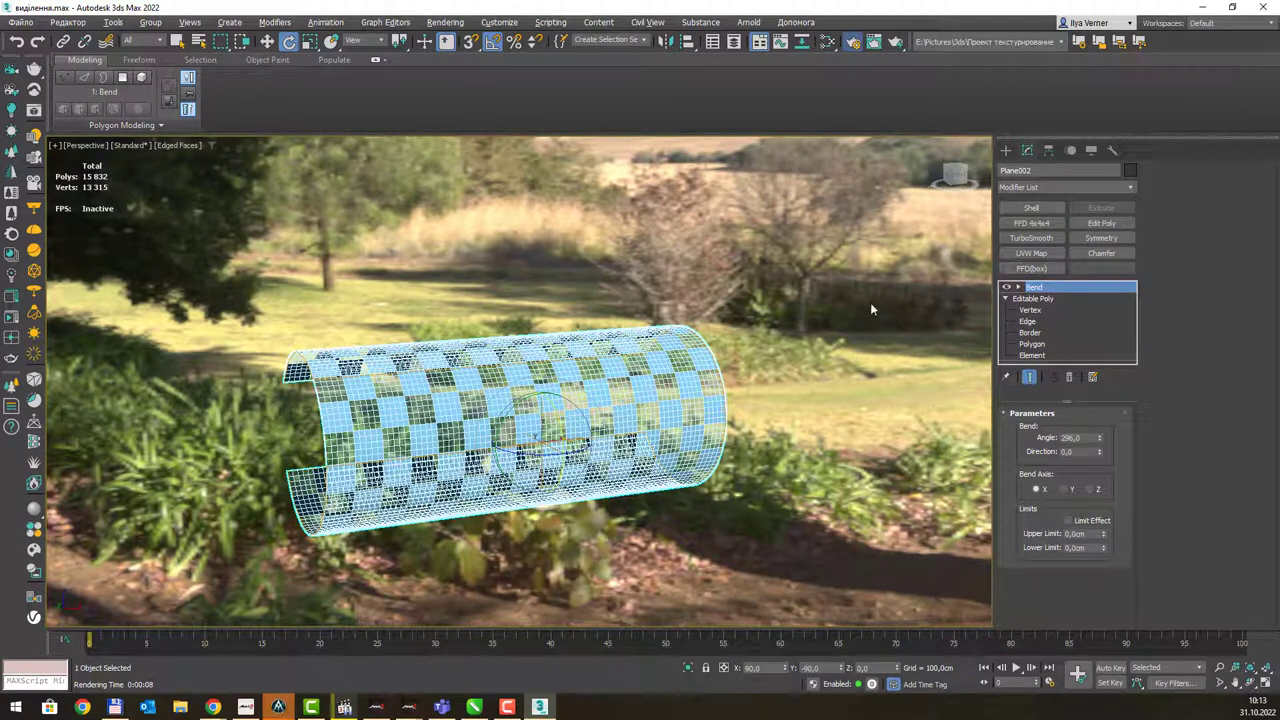
key(F10)
click(944, 175)
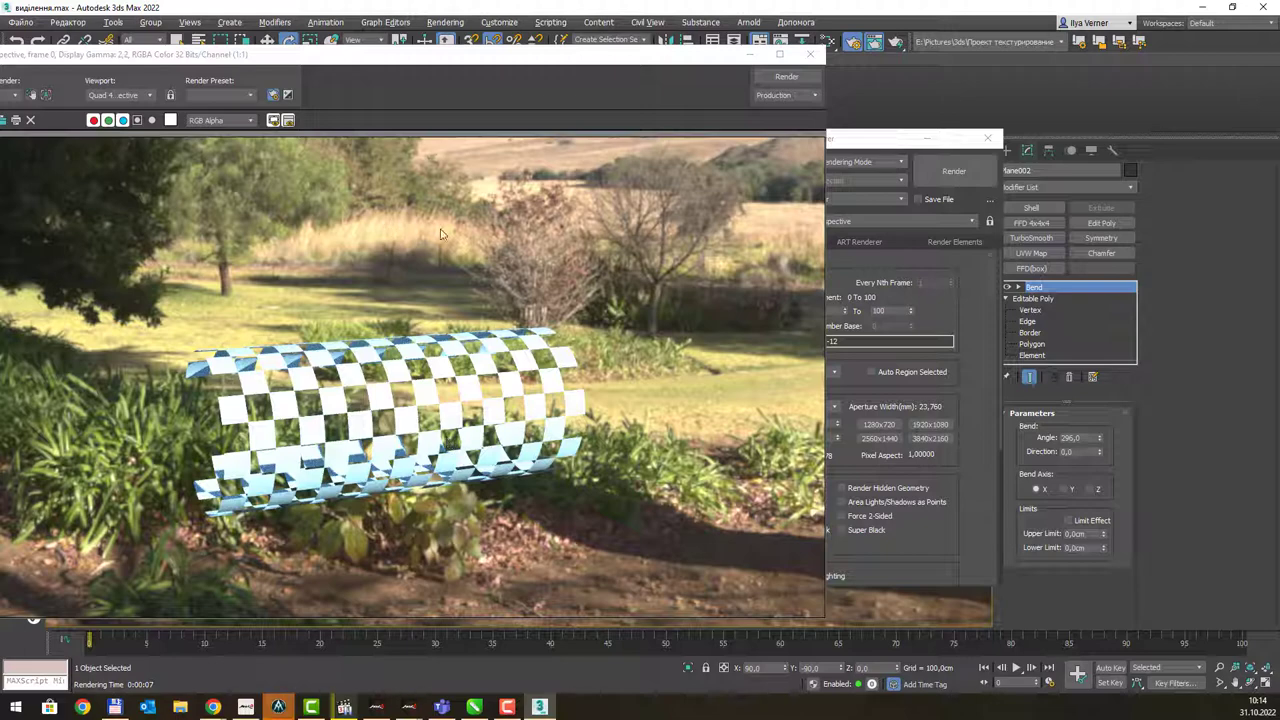
click(812, 55)
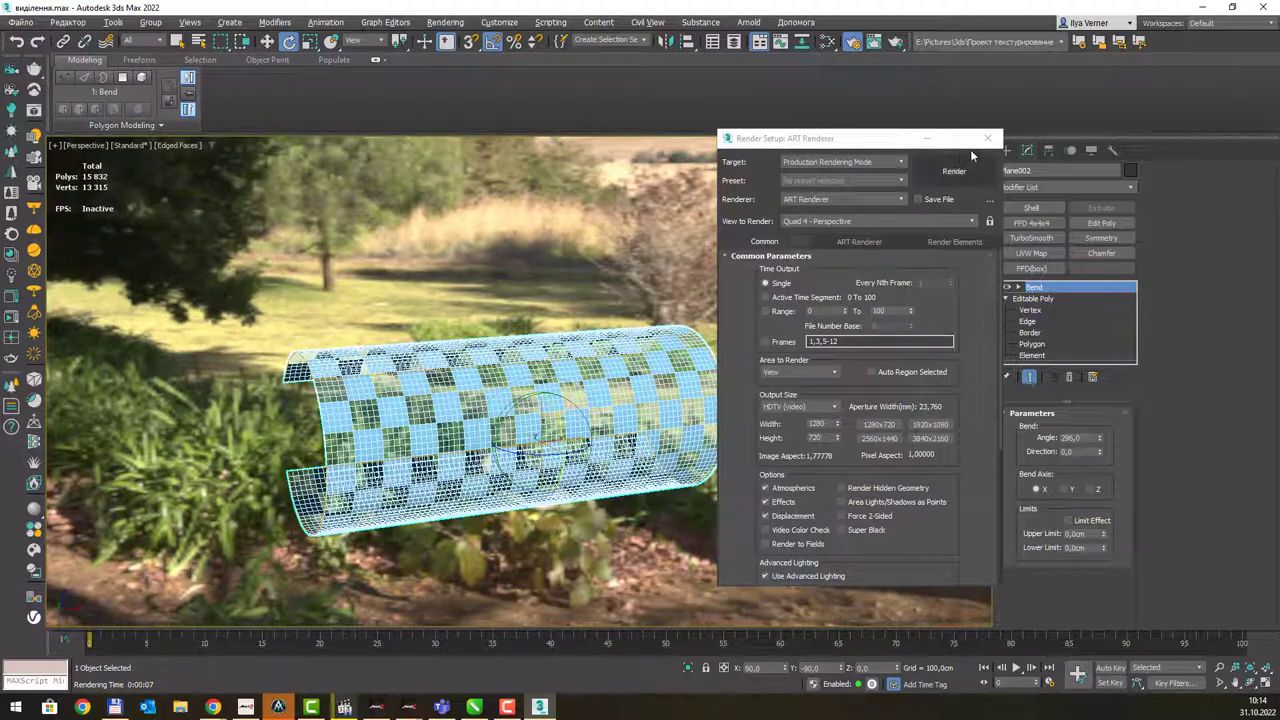
key(m)
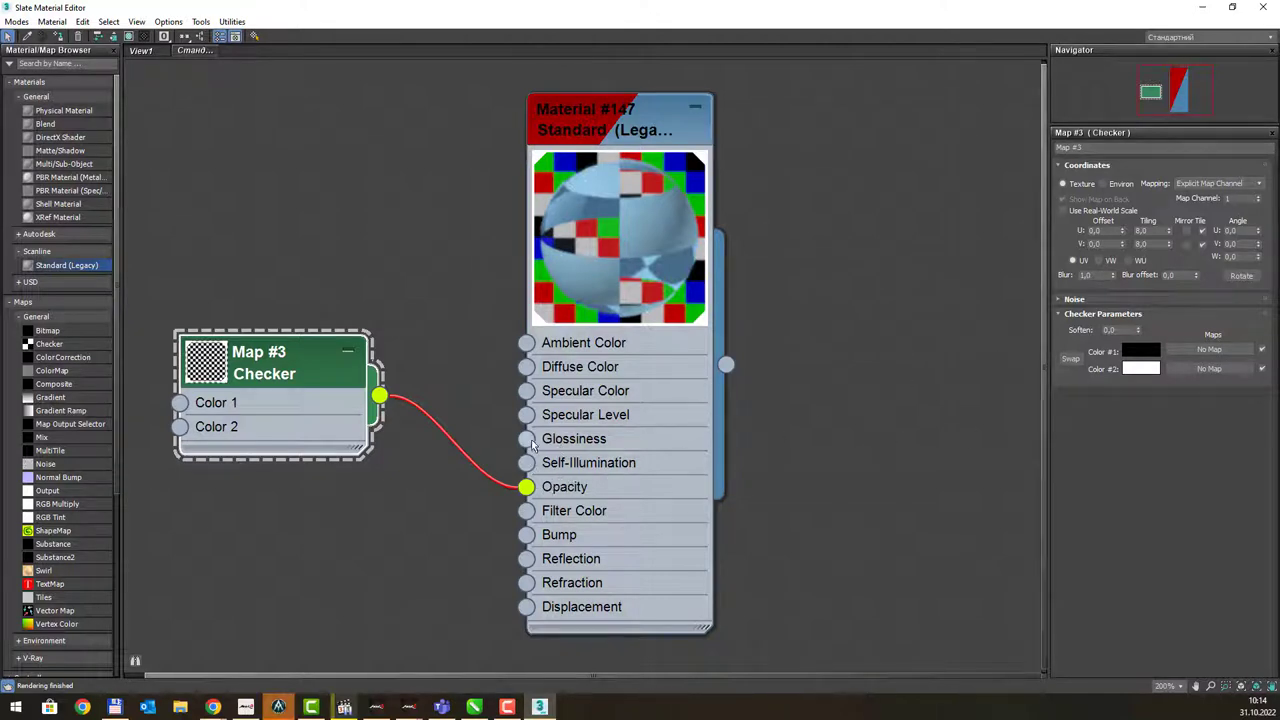
- Remove the Checker map's link to Opacity and move its node lower in the graph
drag(527, 495, 526, 490)
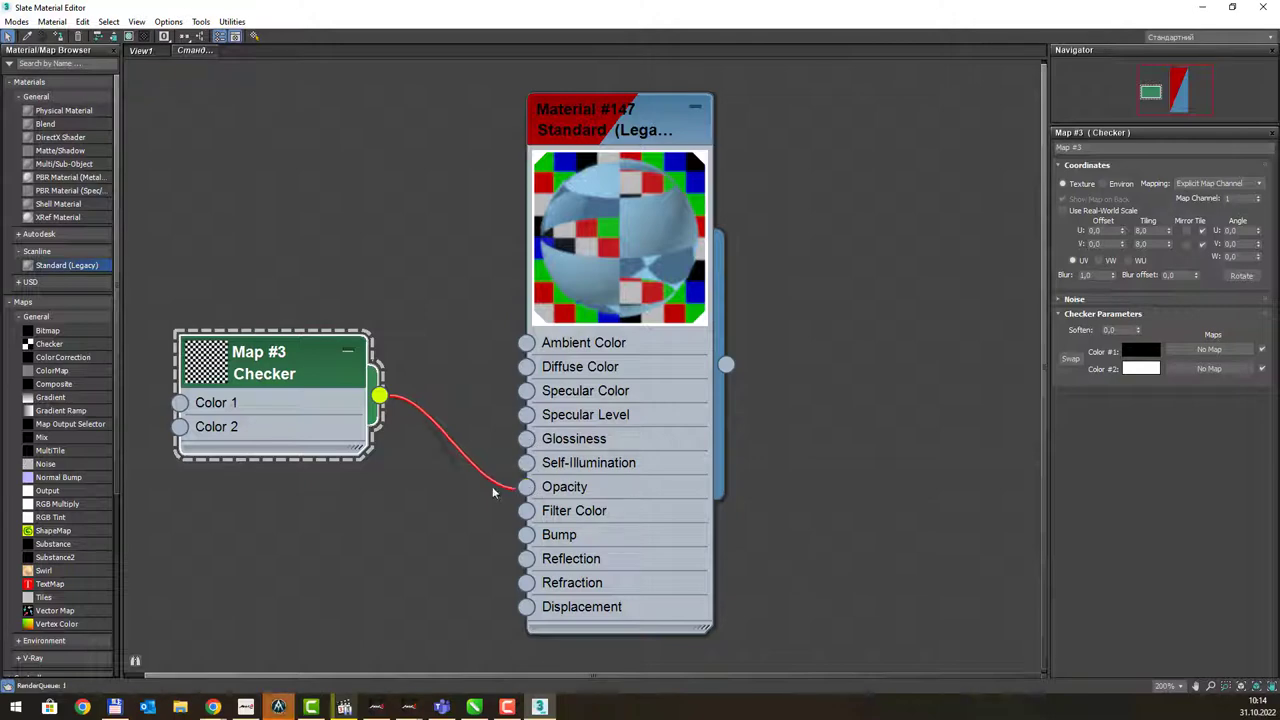
key(Delete)
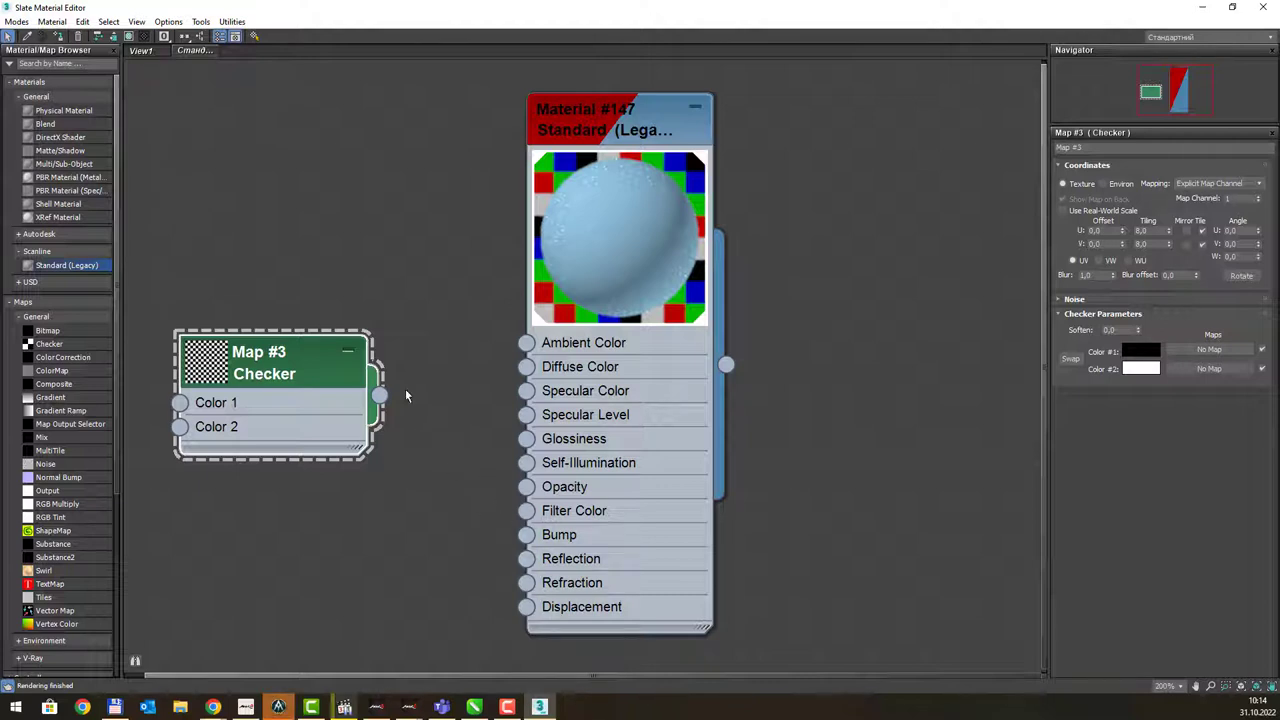
drag(312, 366, 316, 419)
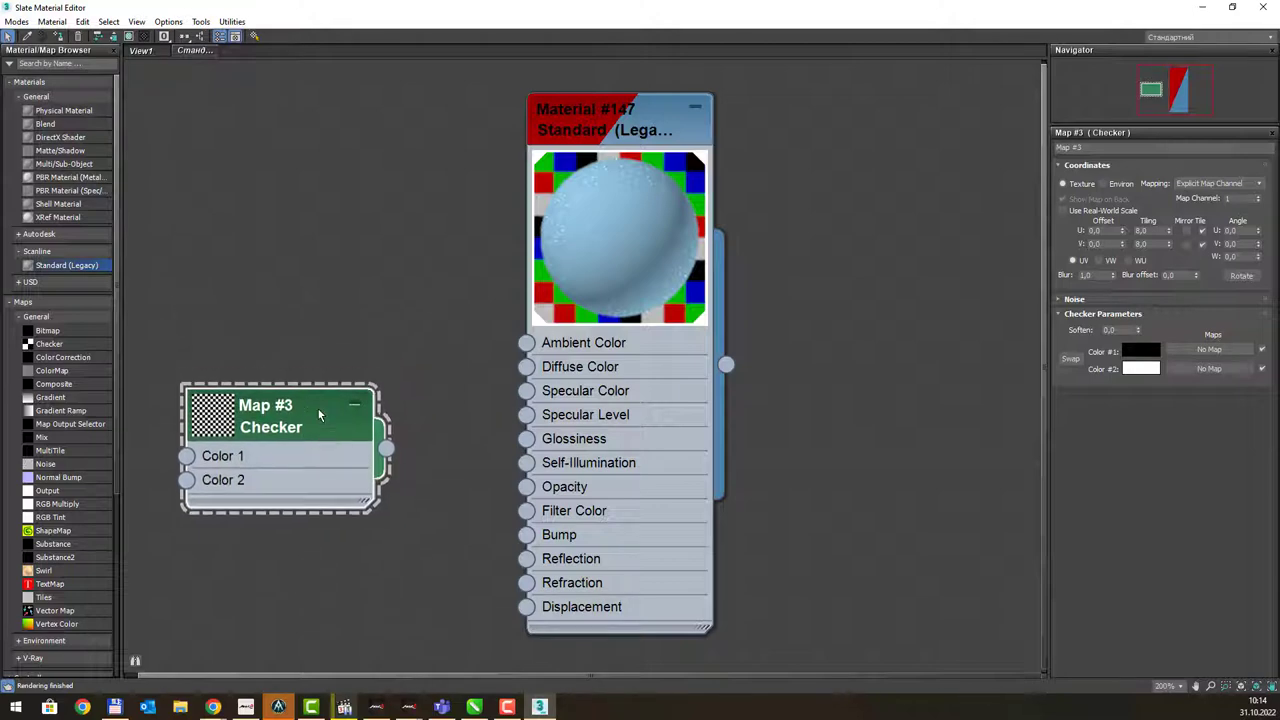
- Open the Checker Map #3 parameters, tiled 8.0 in both U and V
click(567, 565)
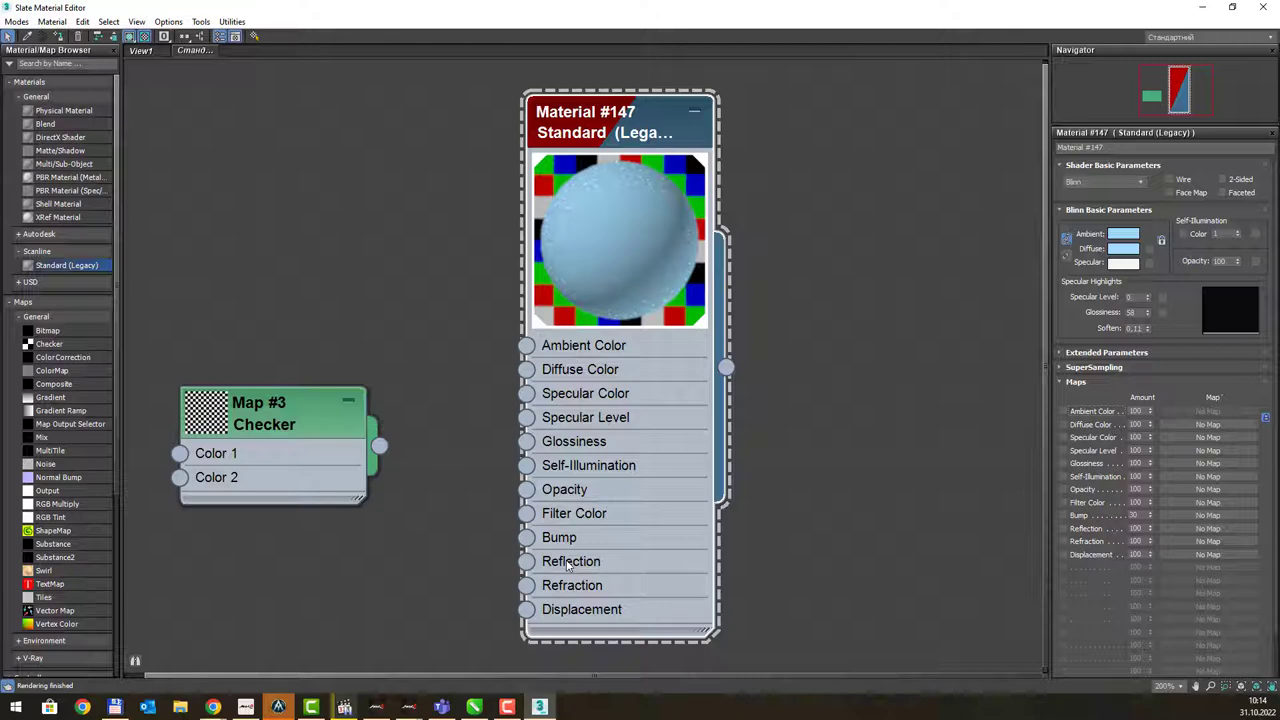
click(298, 409)
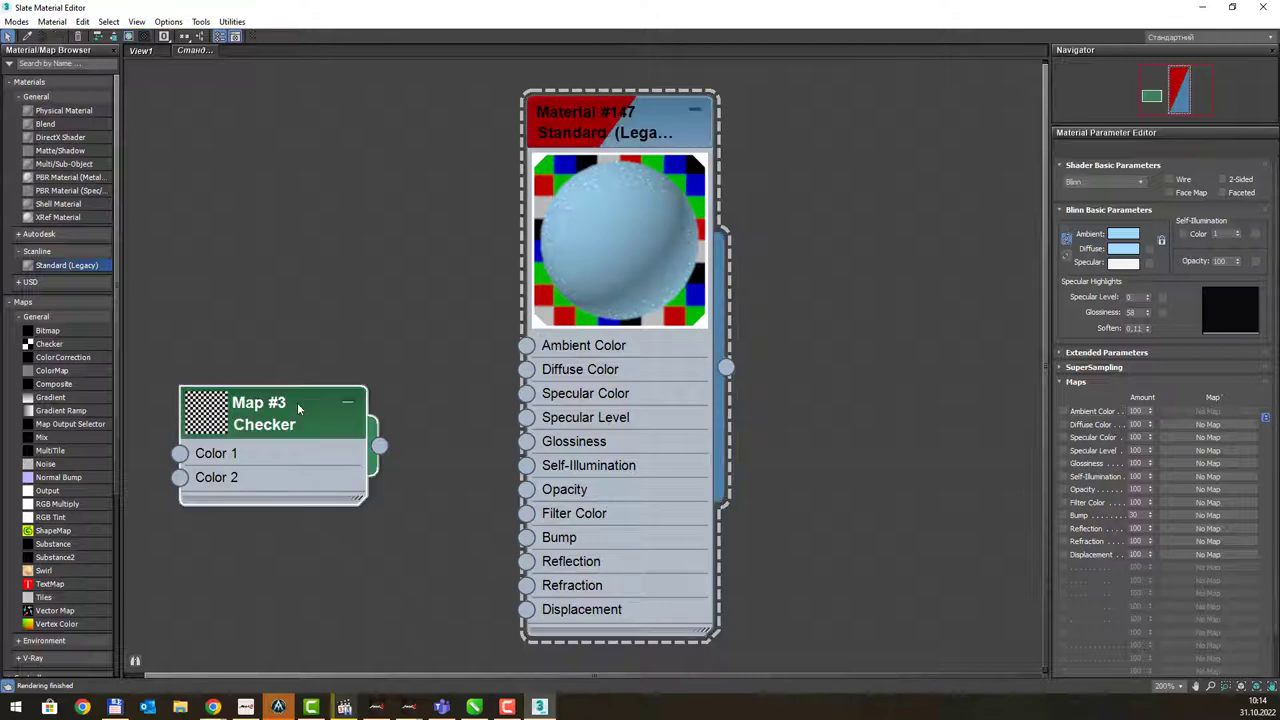
double_click(298, 409)
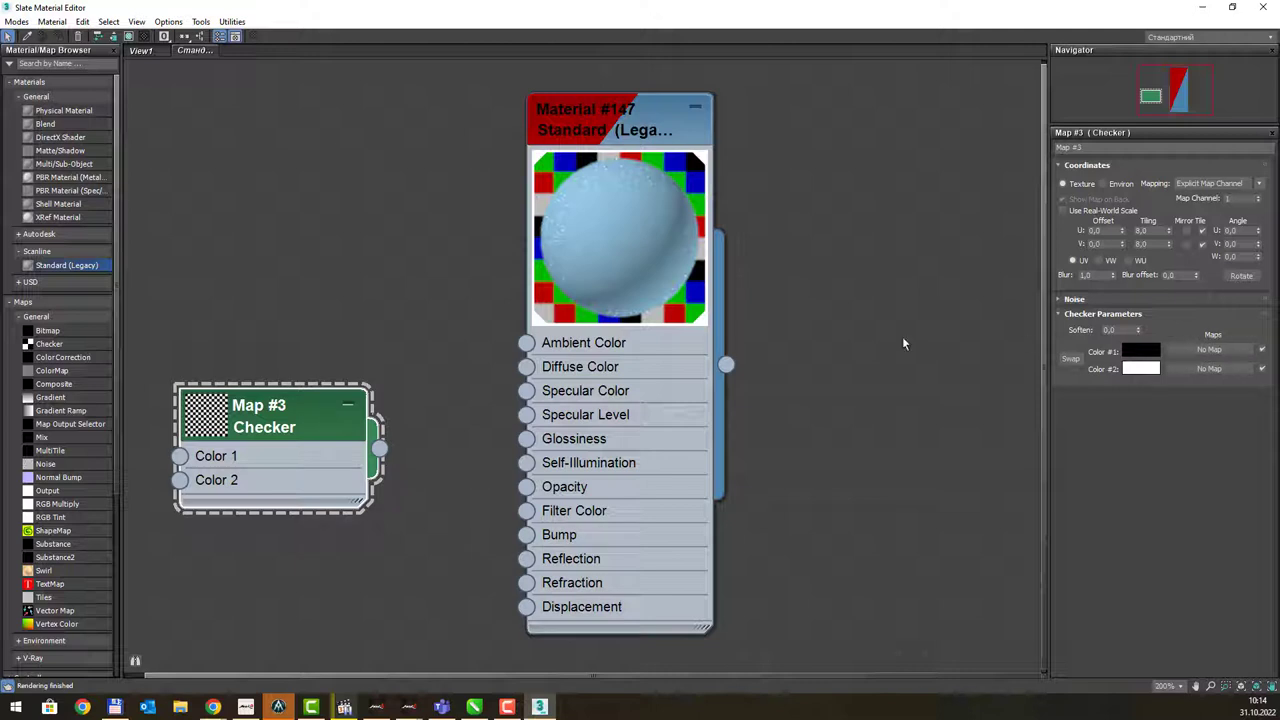
click(427, 331)
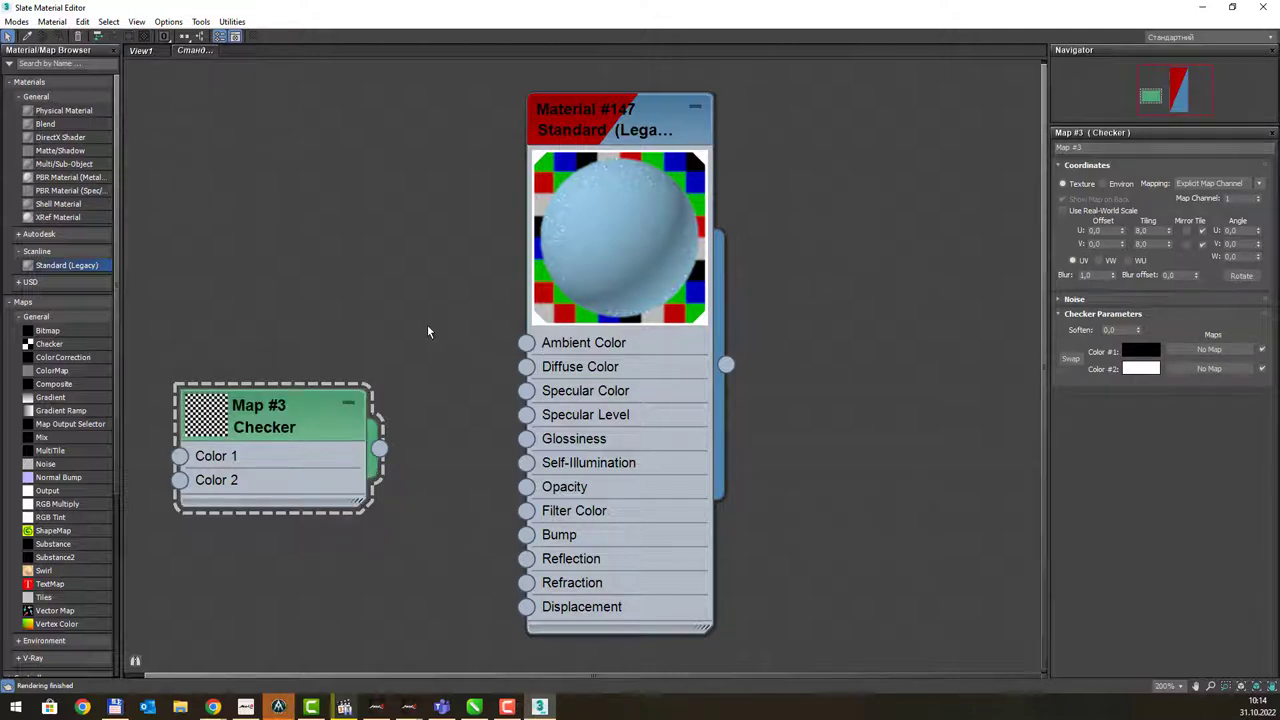
- Instance the garden_nook_4k.exr environment map into the Slate view as Map #5 and check its file
key(8)
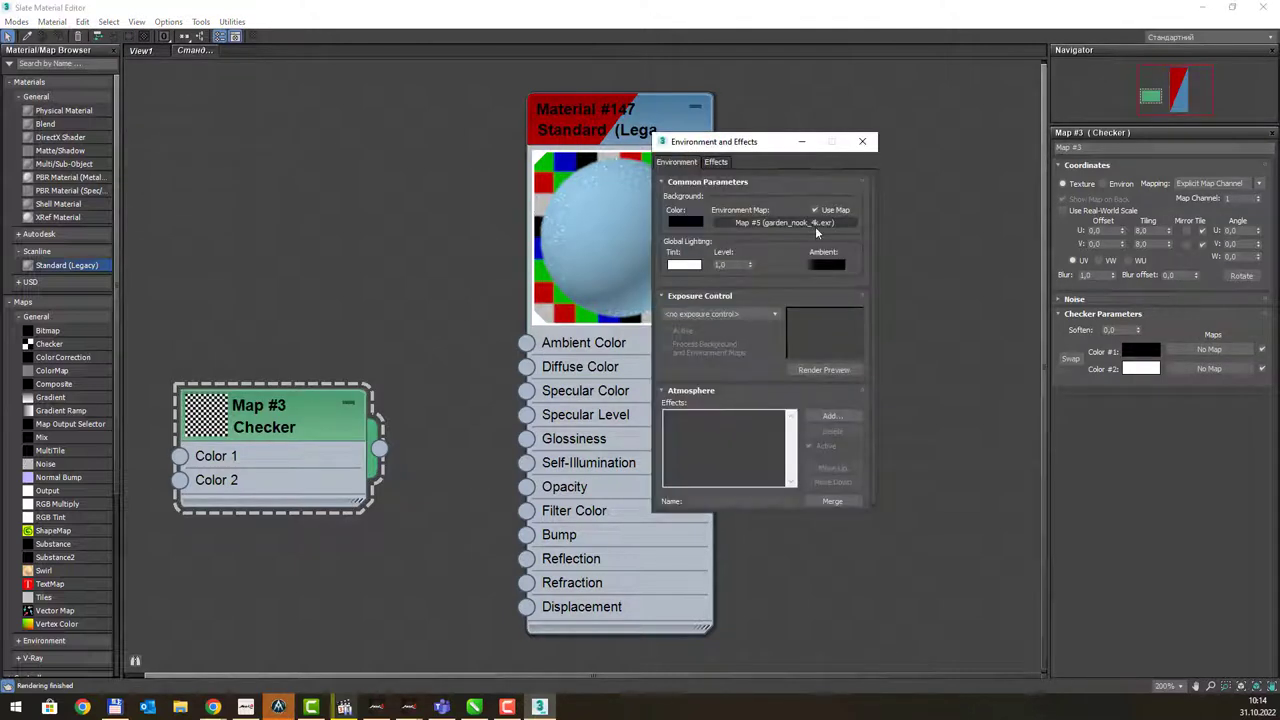
drag(785, 222, 724, 276)
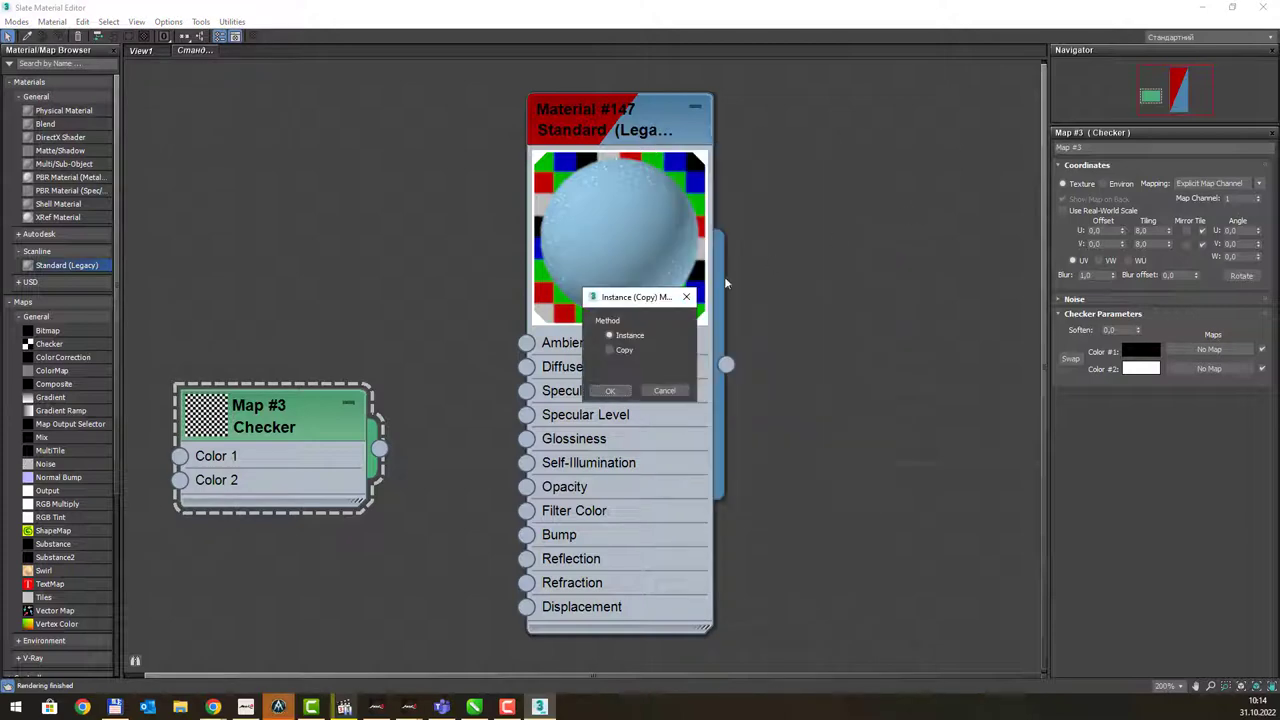
click(612, 390)
double_click(889, 216)
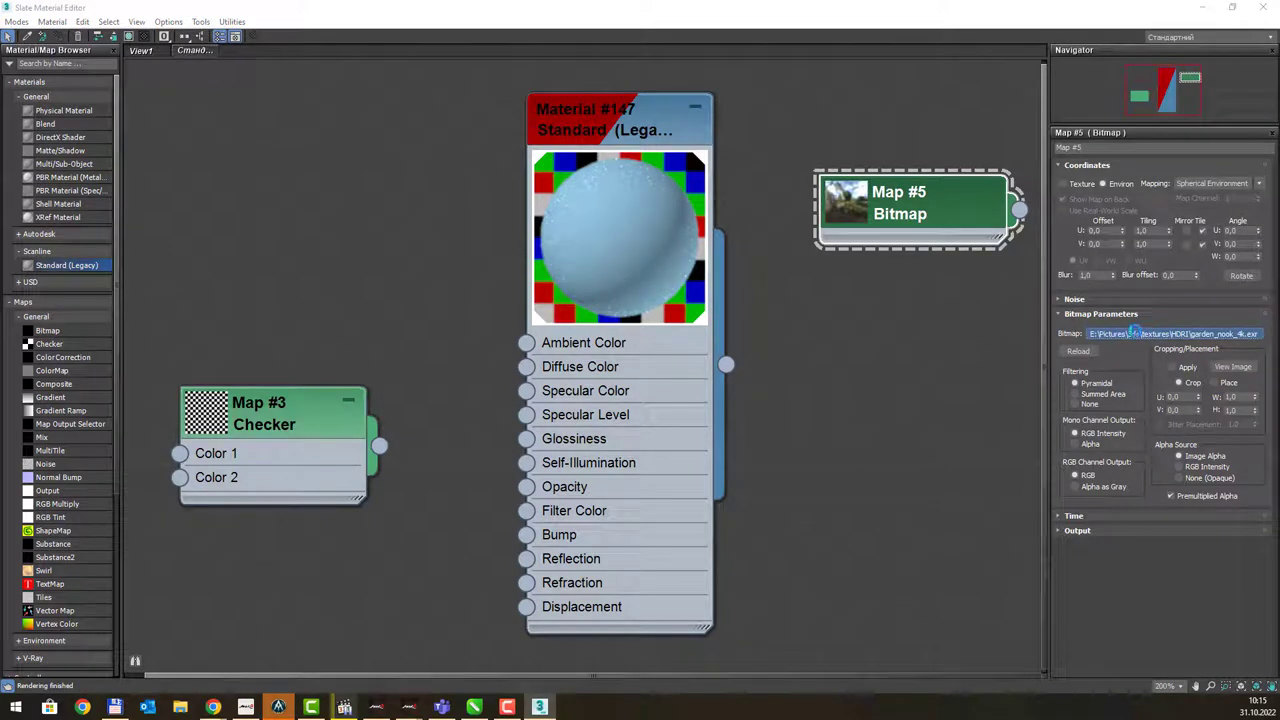
click(1135, 333)
click(263, 46)
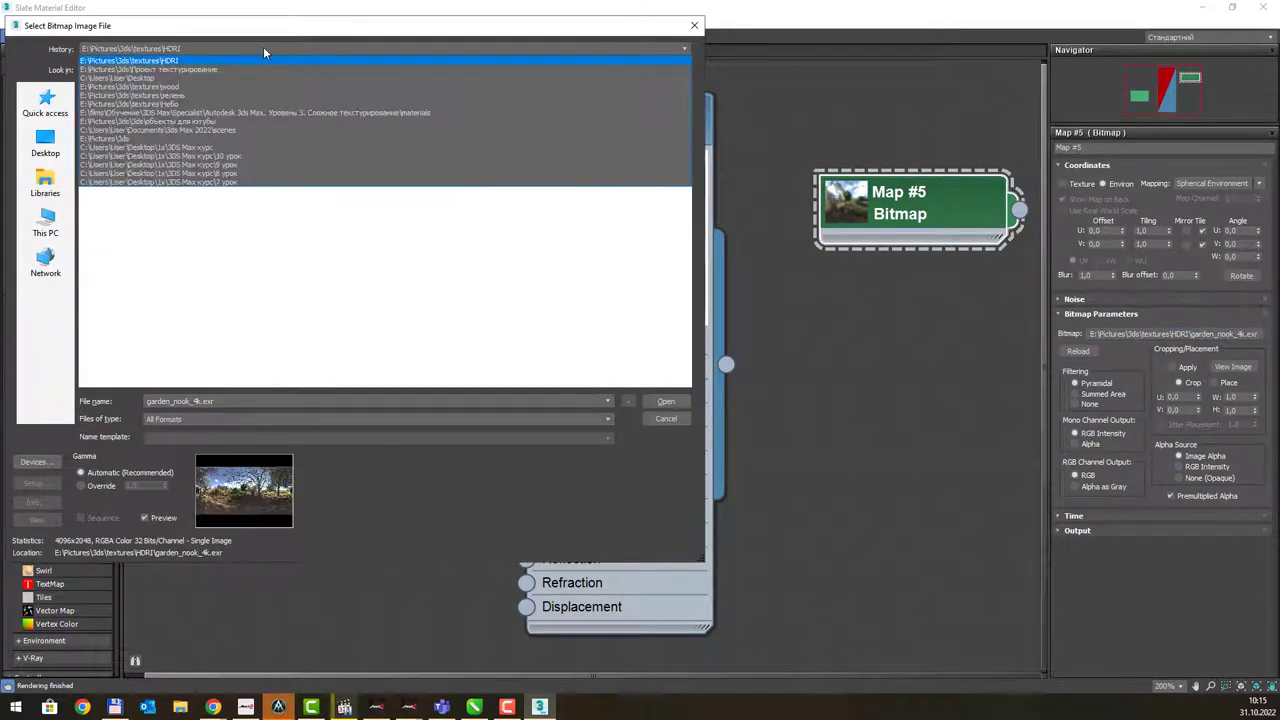
click(236, 45)
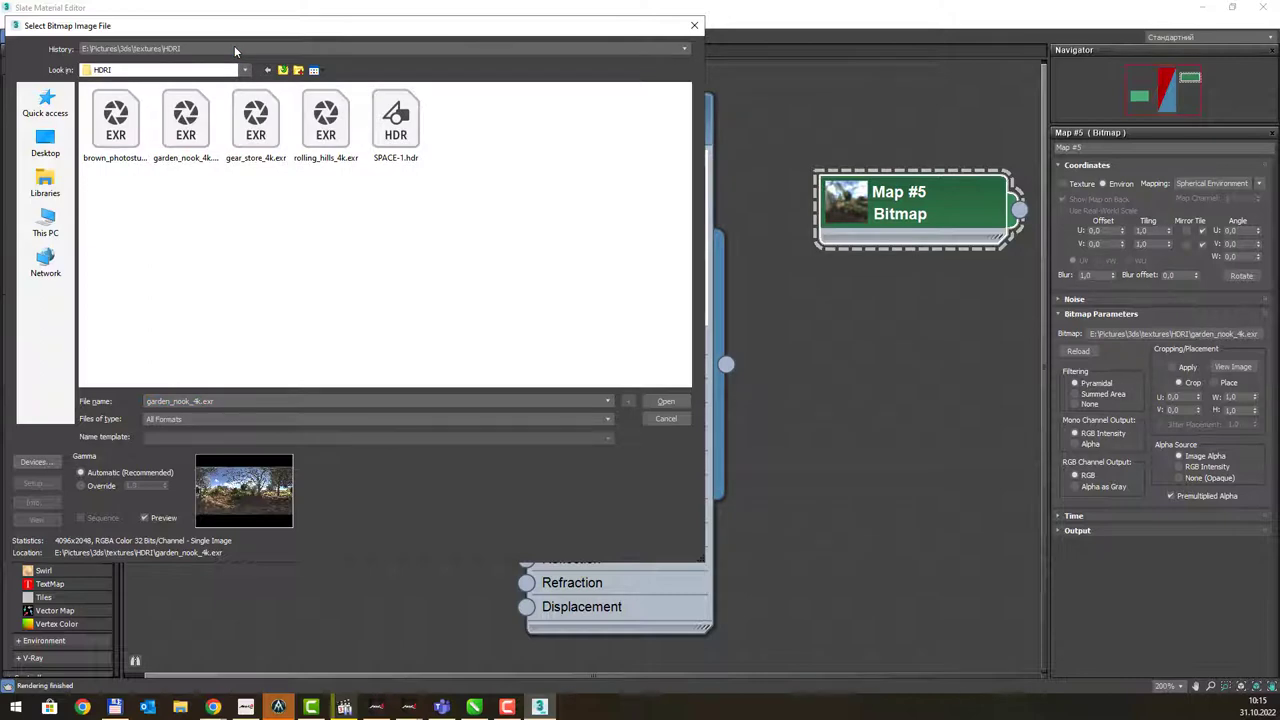
key(Escape)
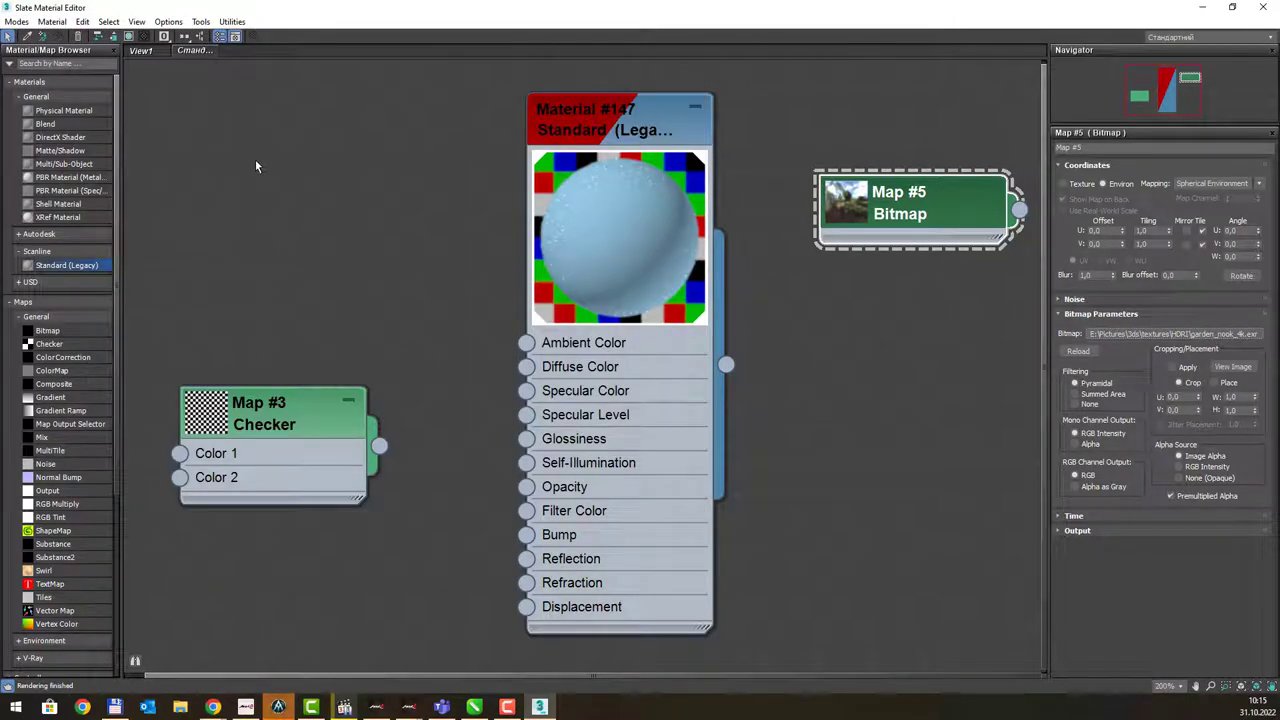
- Add a Map #6 Bitmap node loaded with a sky image from textures\Небо
right_click(211, 175)
mouse_move(244, 191)
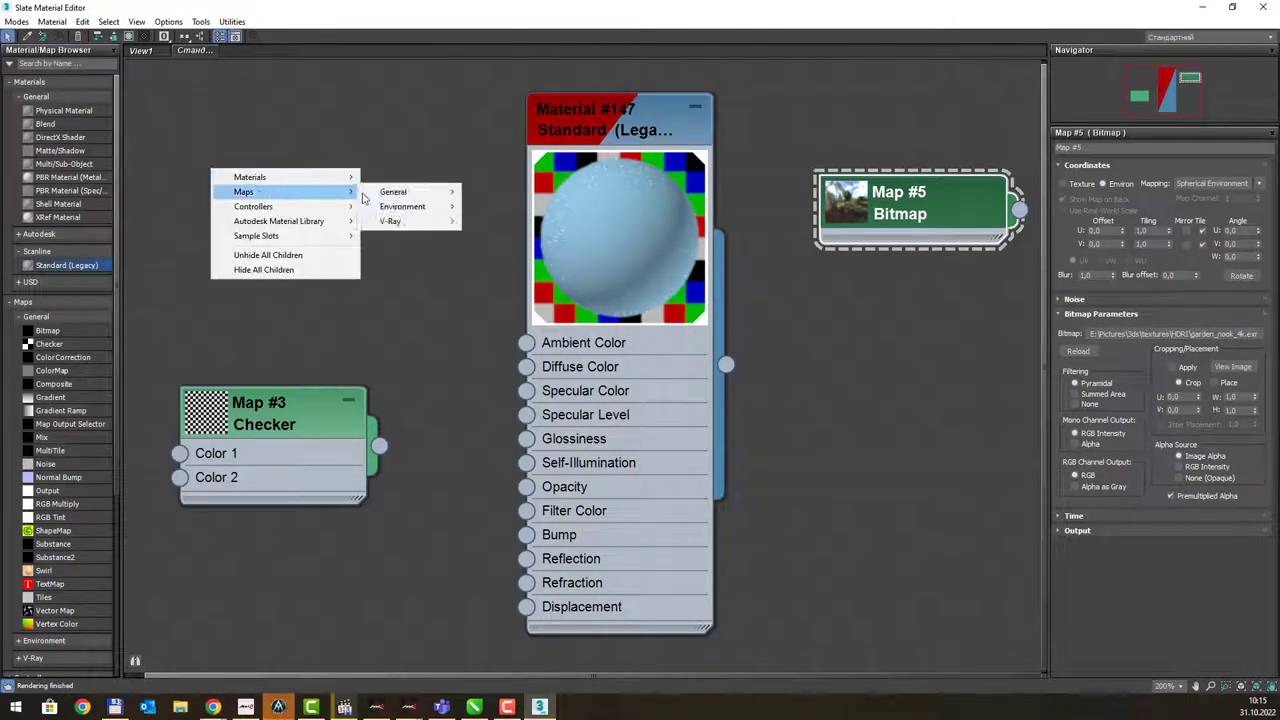
click(488, 192)
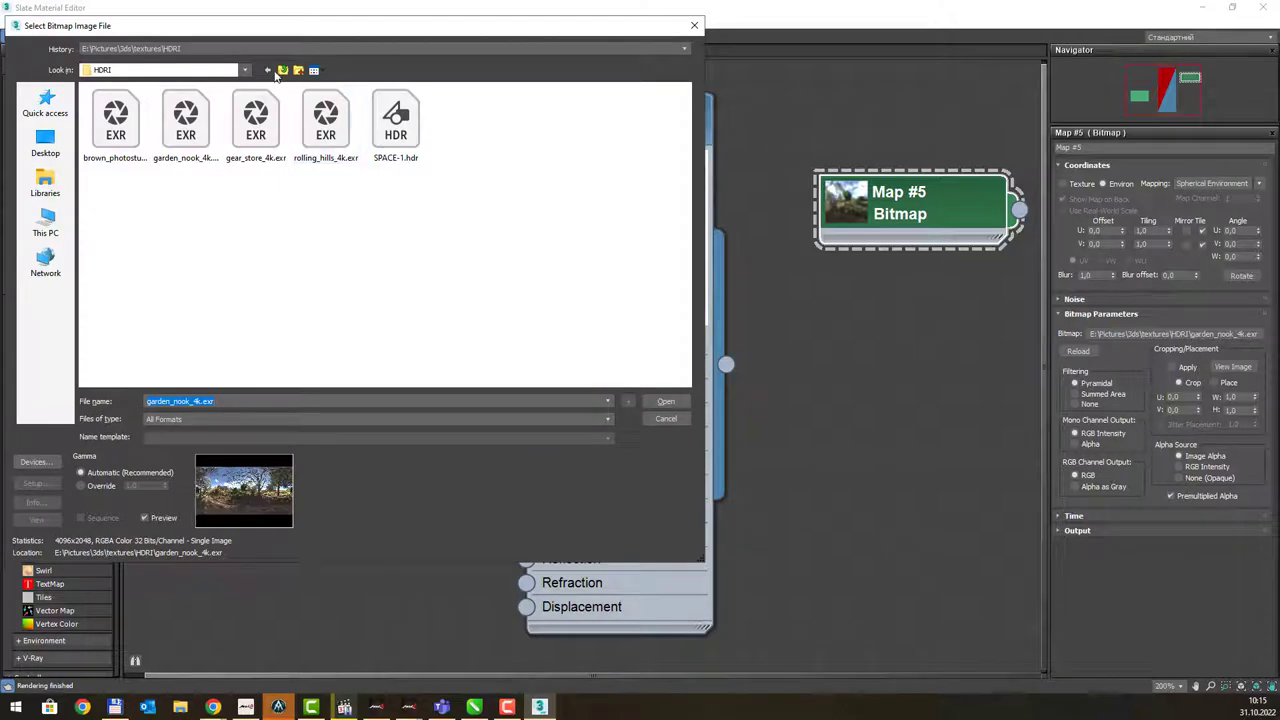
click(283, 70)
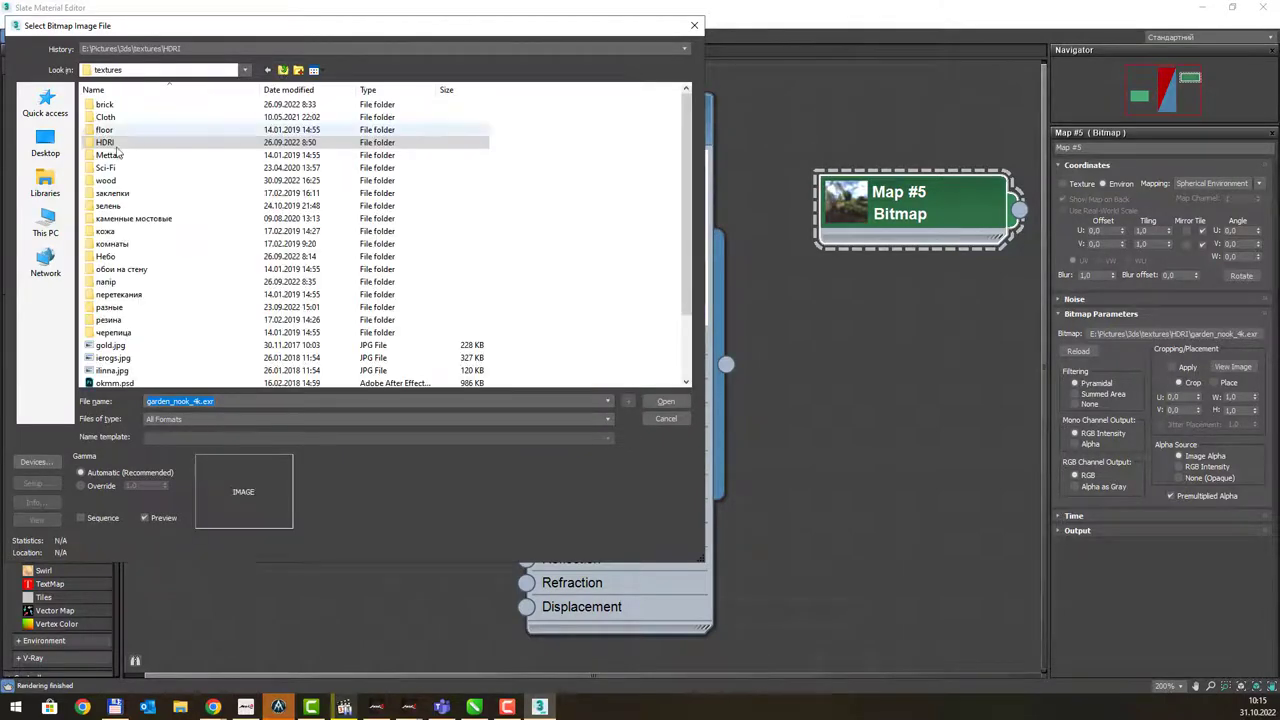
double_click(110, 256)
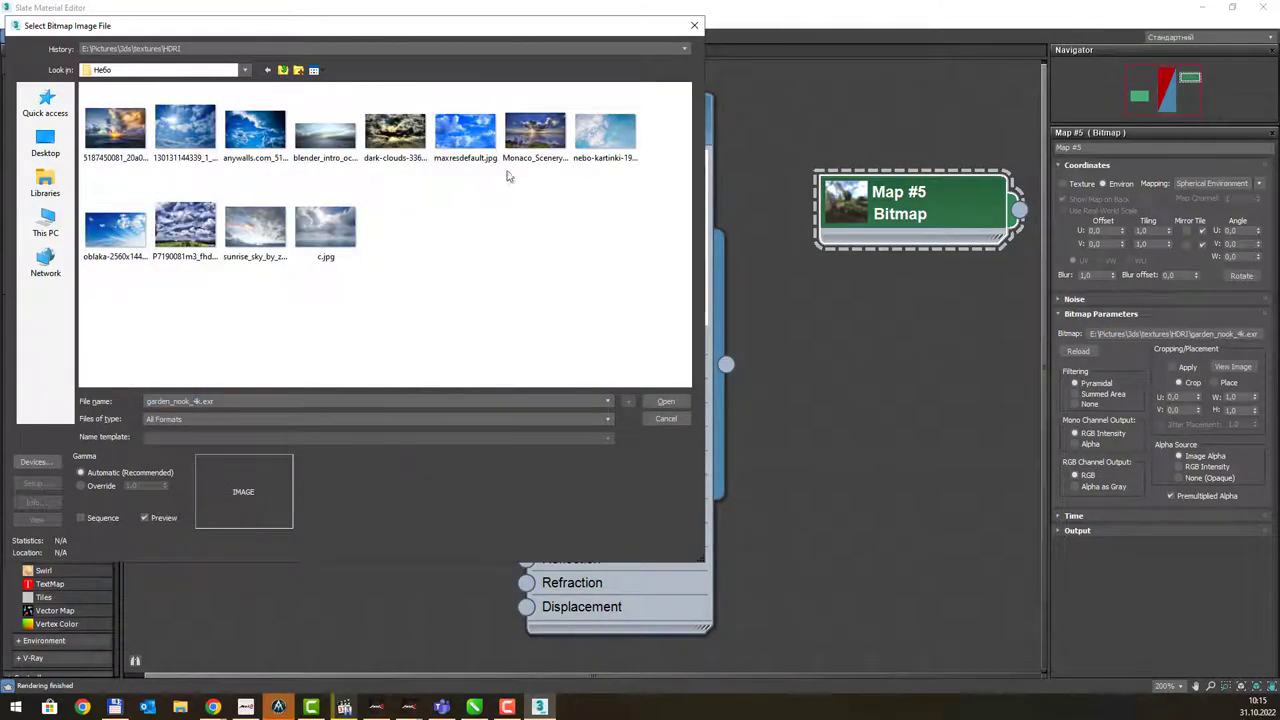
double_click(186, 131)
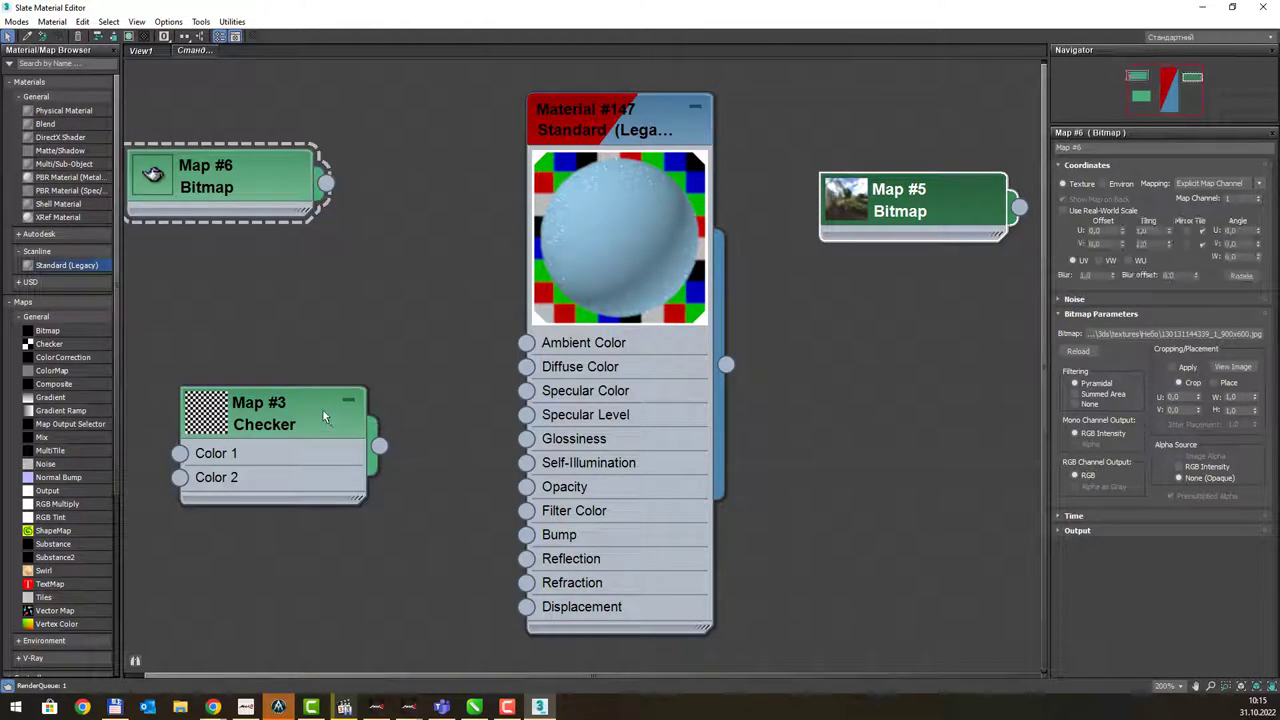
- Place the sky bitmap node above the Checker node and minimize the editor
drag(320, 408, 293, 461)
drag(250, 213, 325, 320)
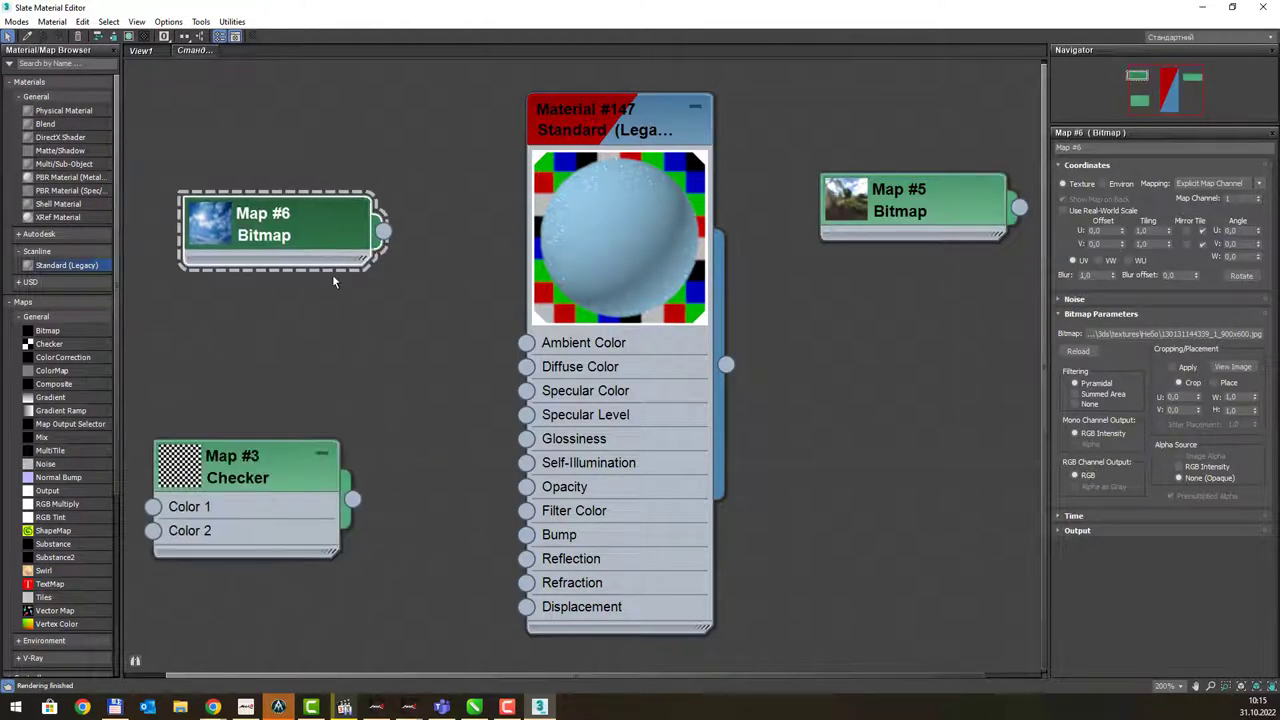
click(1201, 8)
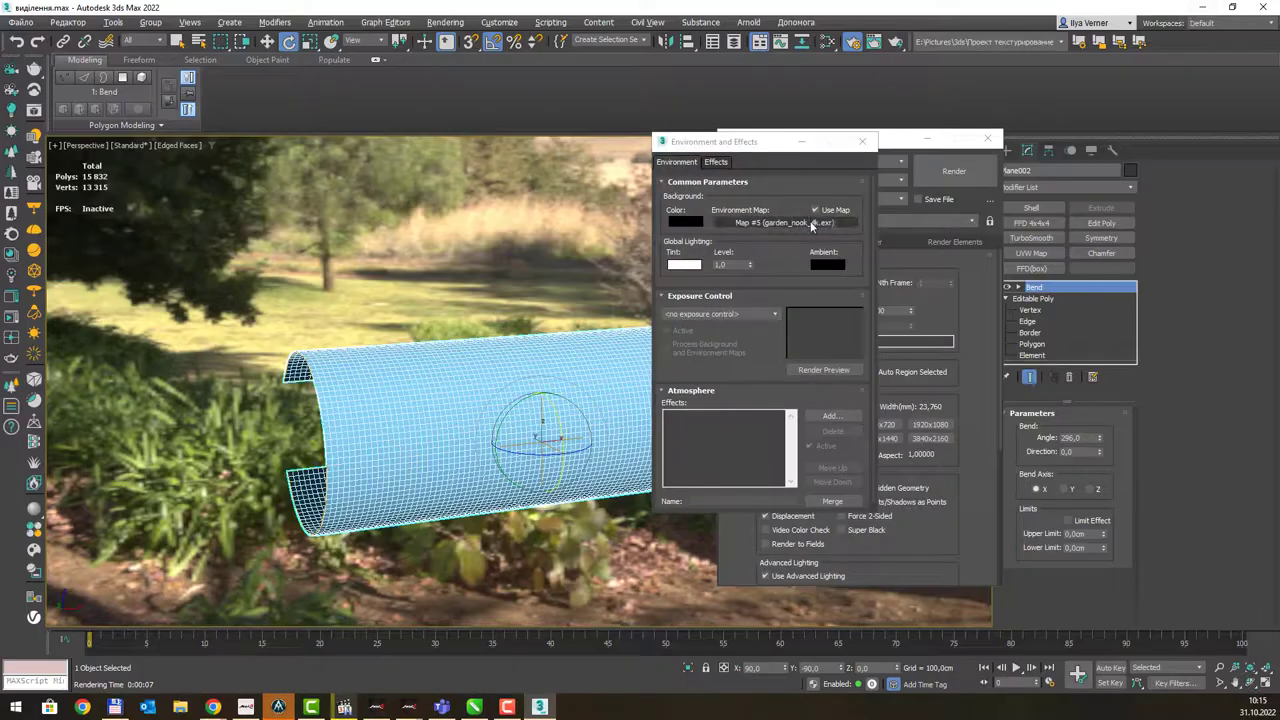
- Orbit the Perspective view and render the bent tube with ART against the garden background
alt+middle_drag(381, 365, 346, 353)
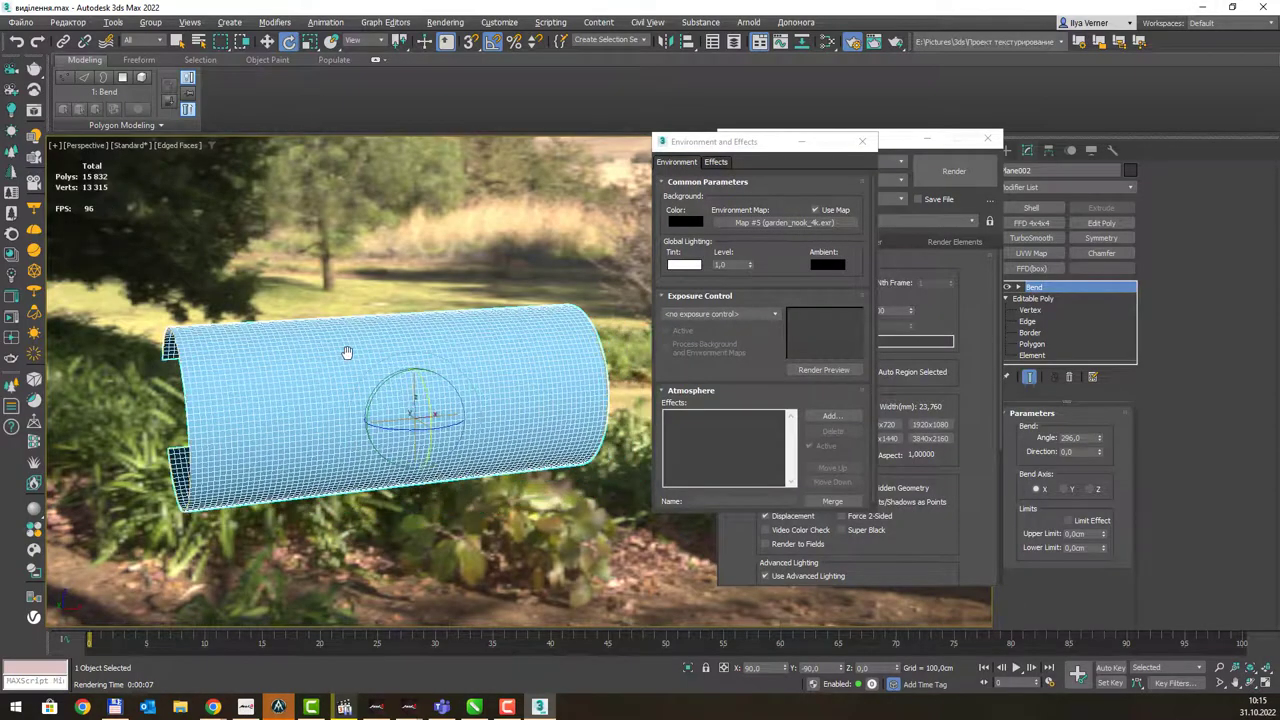
click(954, 171)
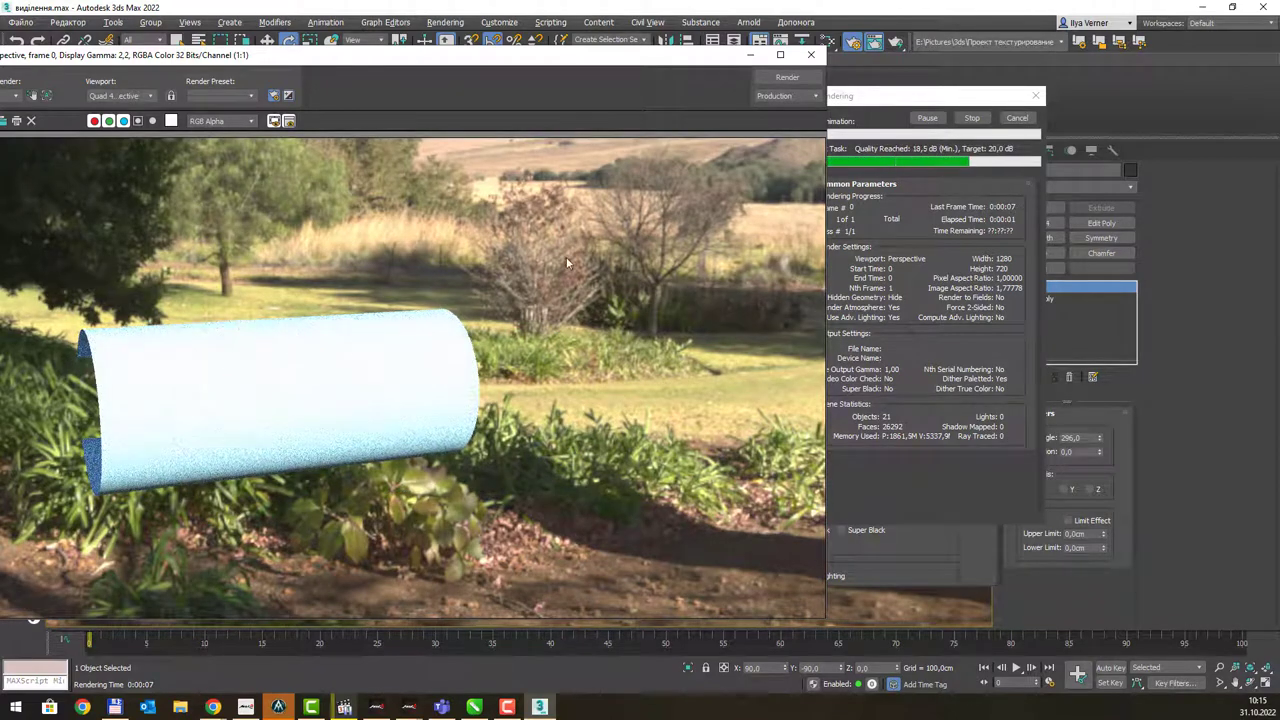
click(810, 54)
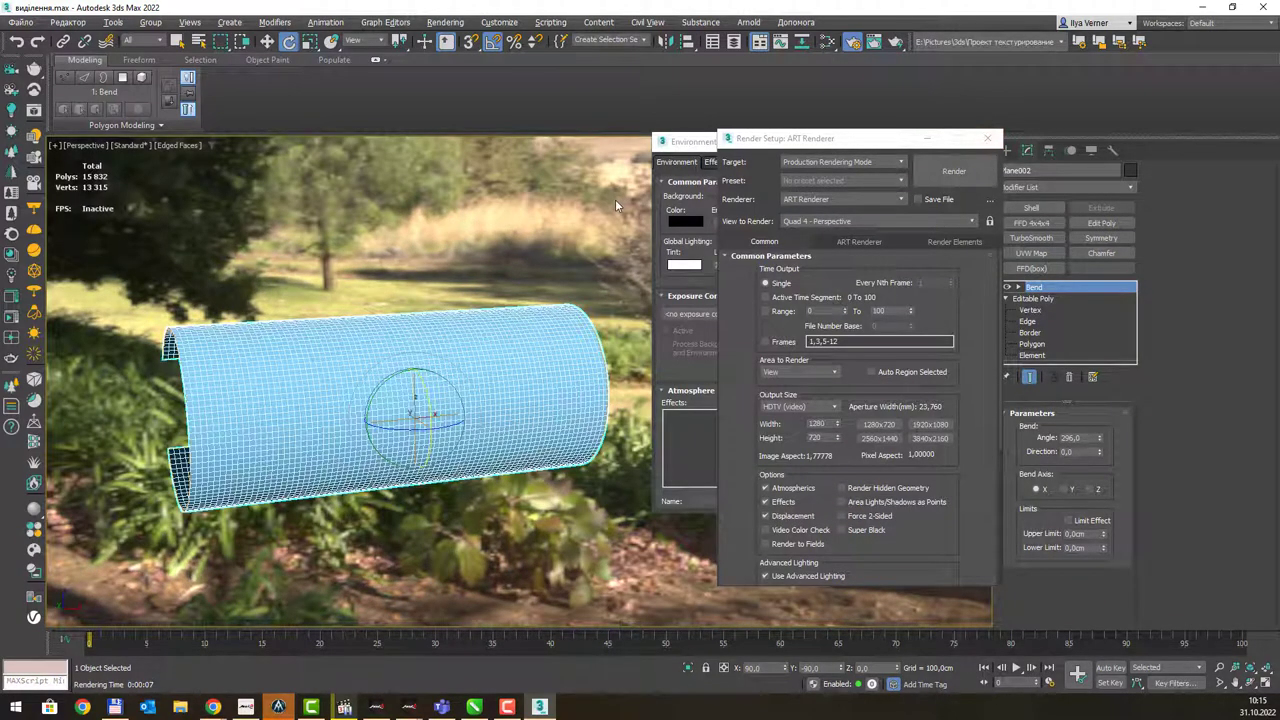
- Wire the Map #6 sky bitmap into Material #147's Reflection input and show its parameters
key(m)
drag(406, 293, 526, 561)
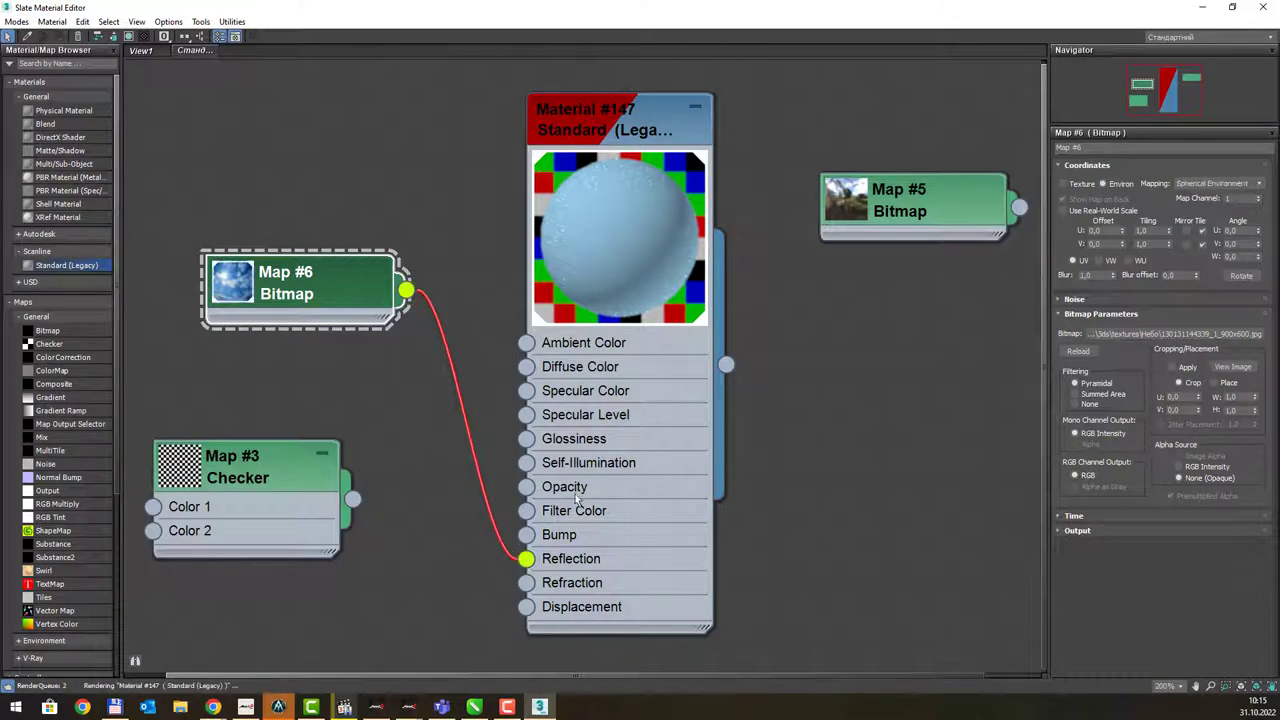
click(624, 130)
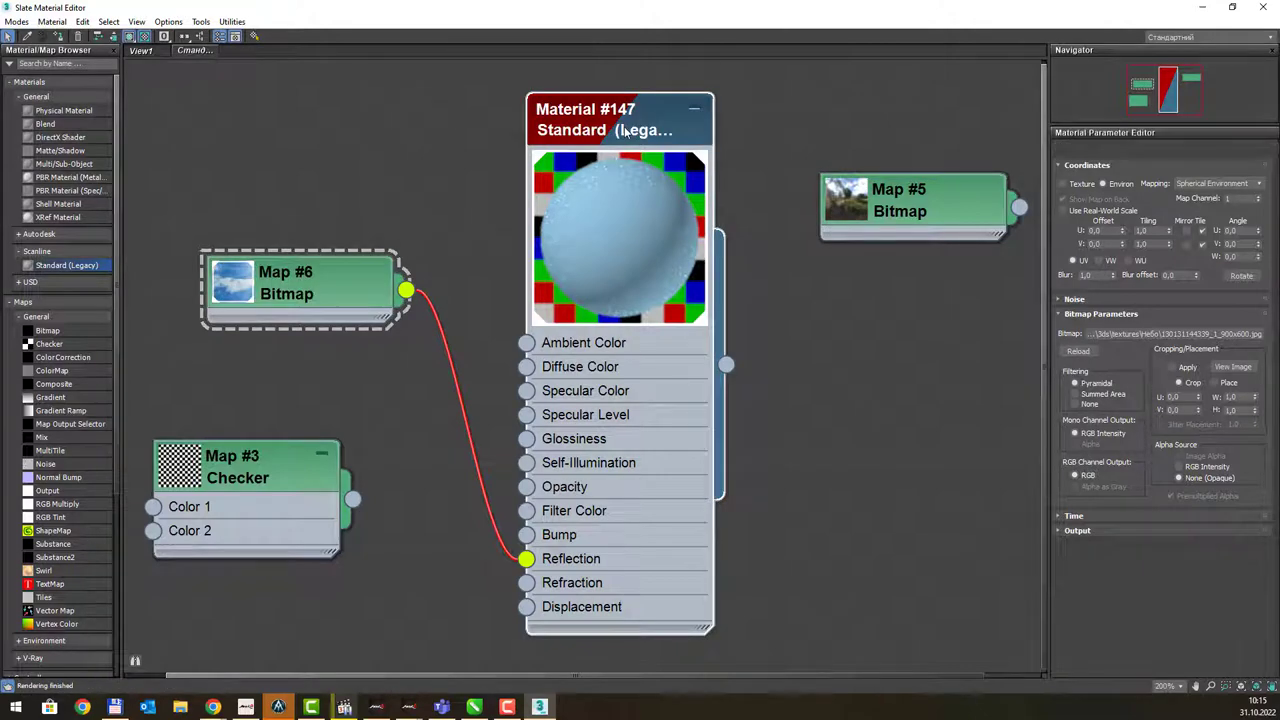
double_click(624, 130)
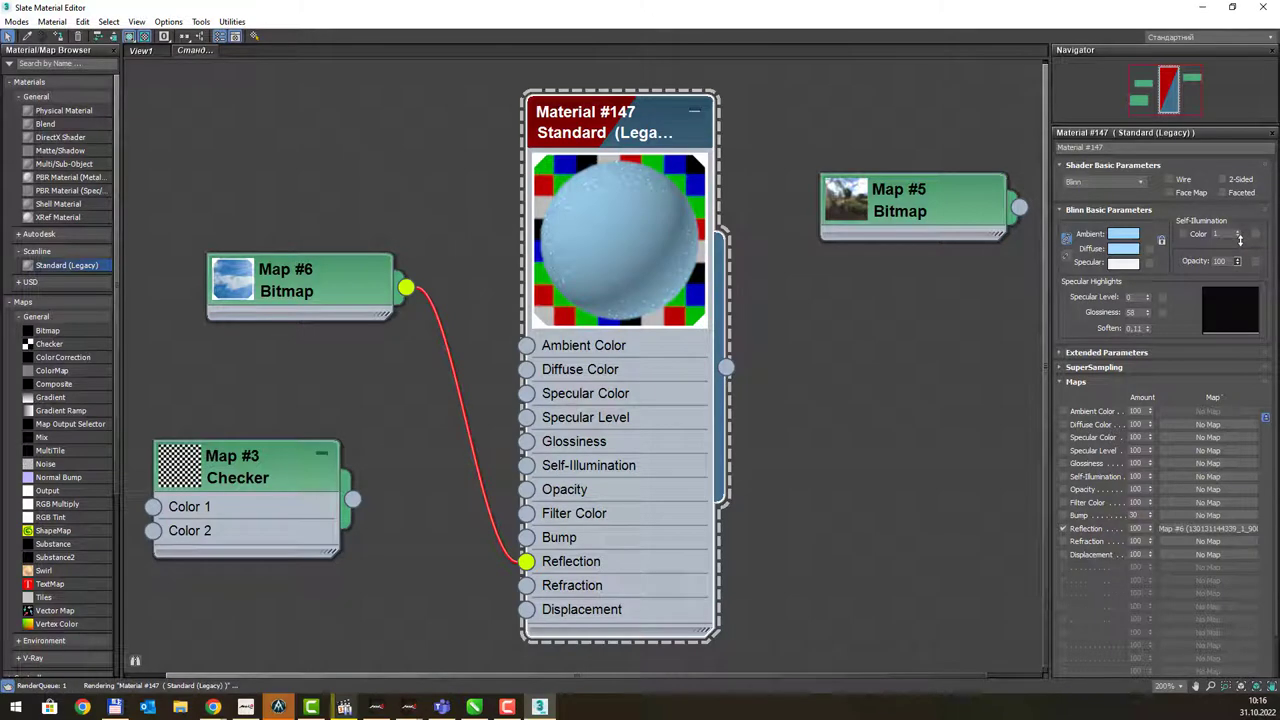
- Set Opacity to 83 and Specular Level to 44, then render the updated tube
drag(1237, 261, 1237, 276)
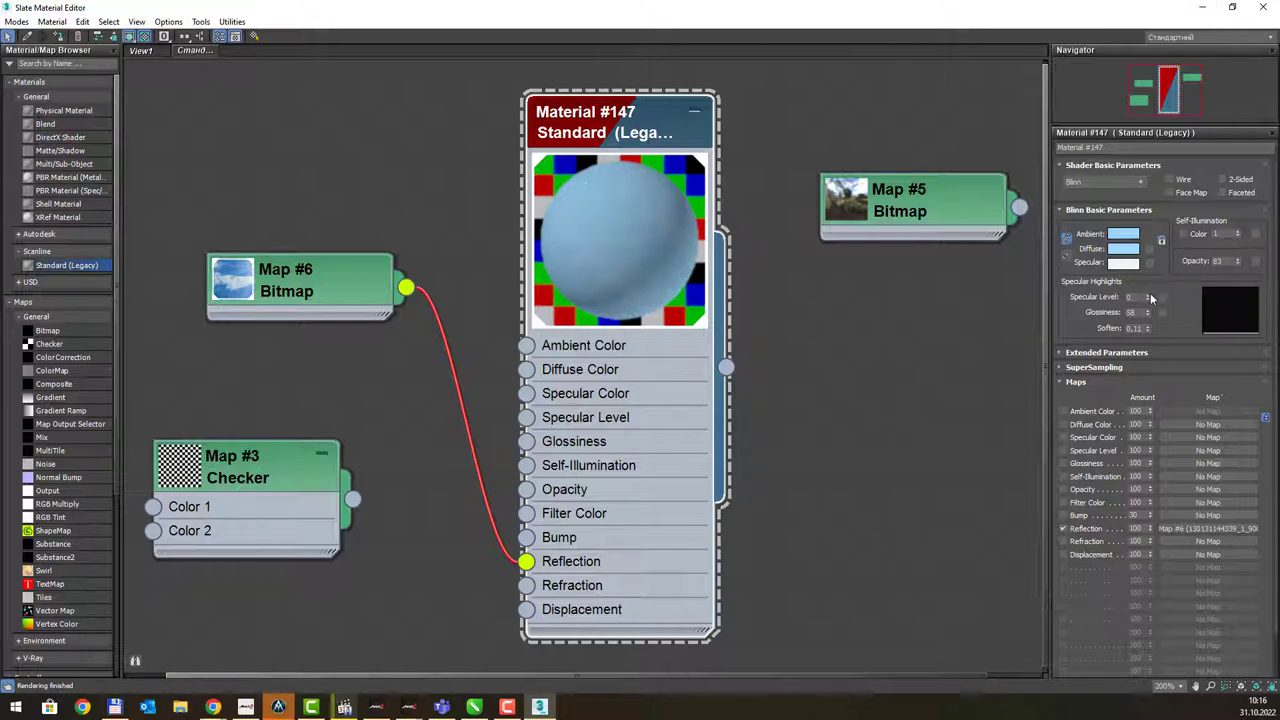
drag(1147, 297, 1148, 285)
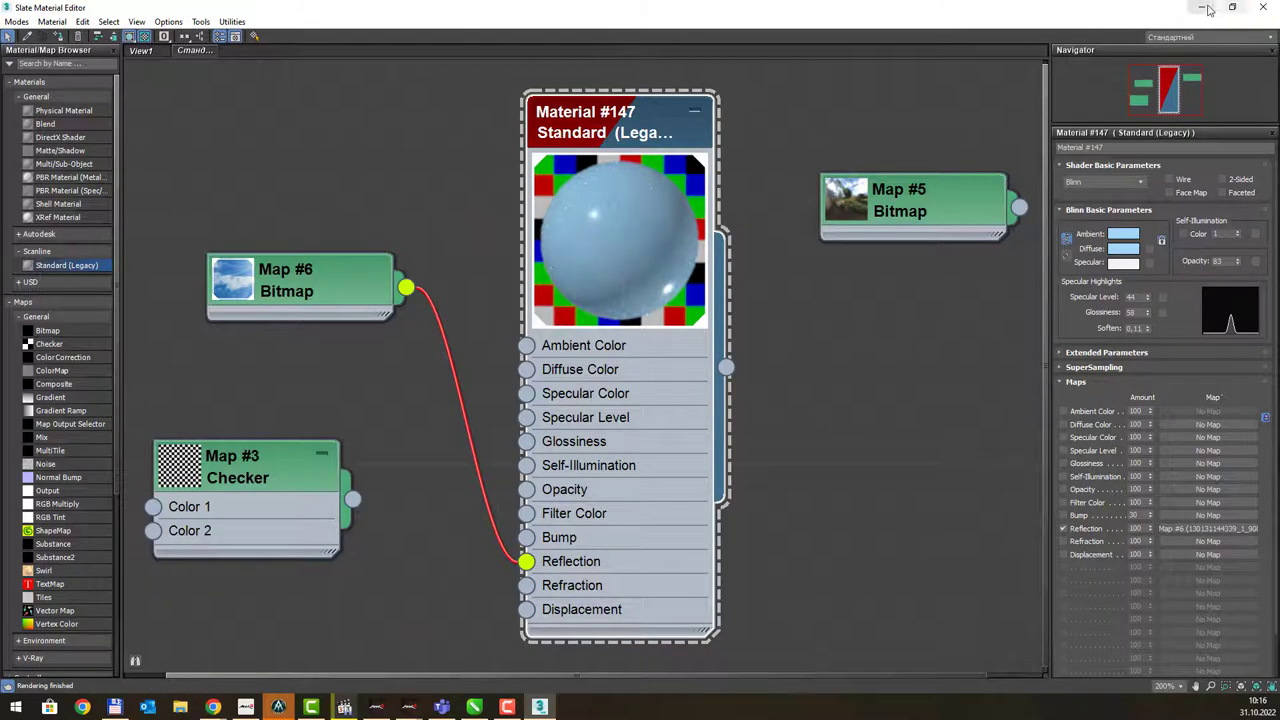
click(1263, 7)
click(940, 168)
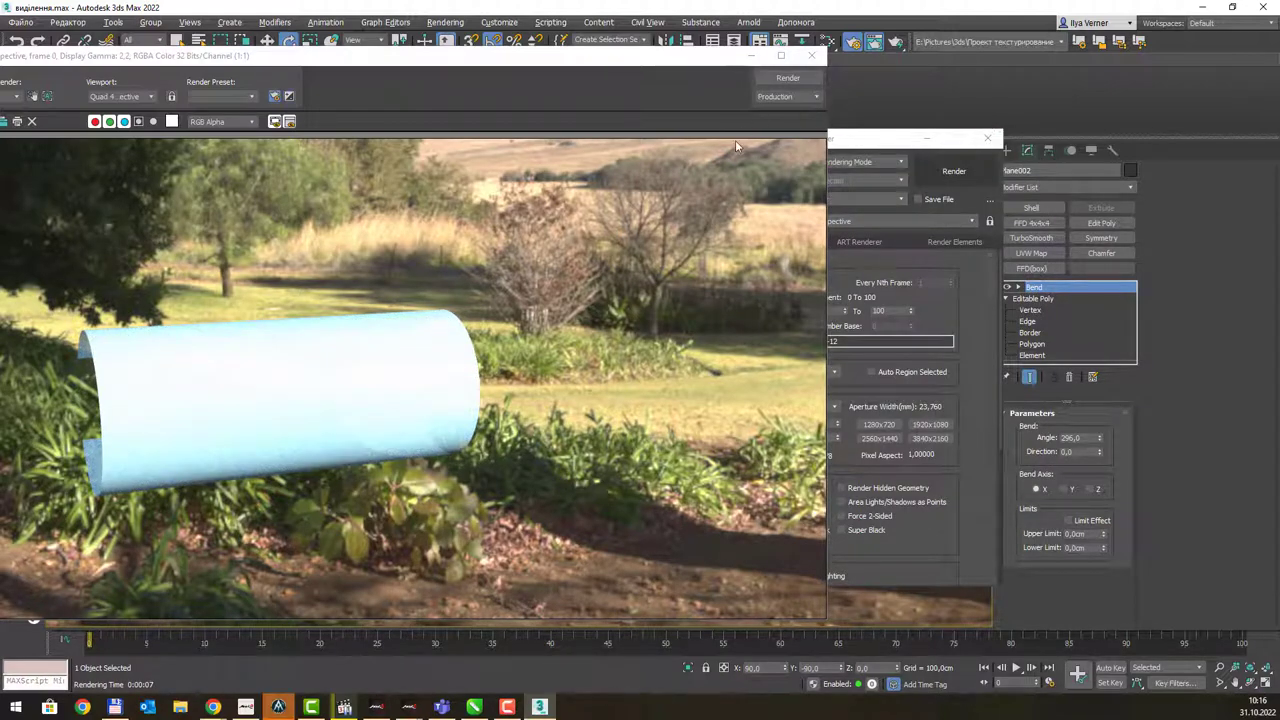
- Close the render windows and uncheck Use Map in Environment and Effects
click(811, 55)
click(985, 137)
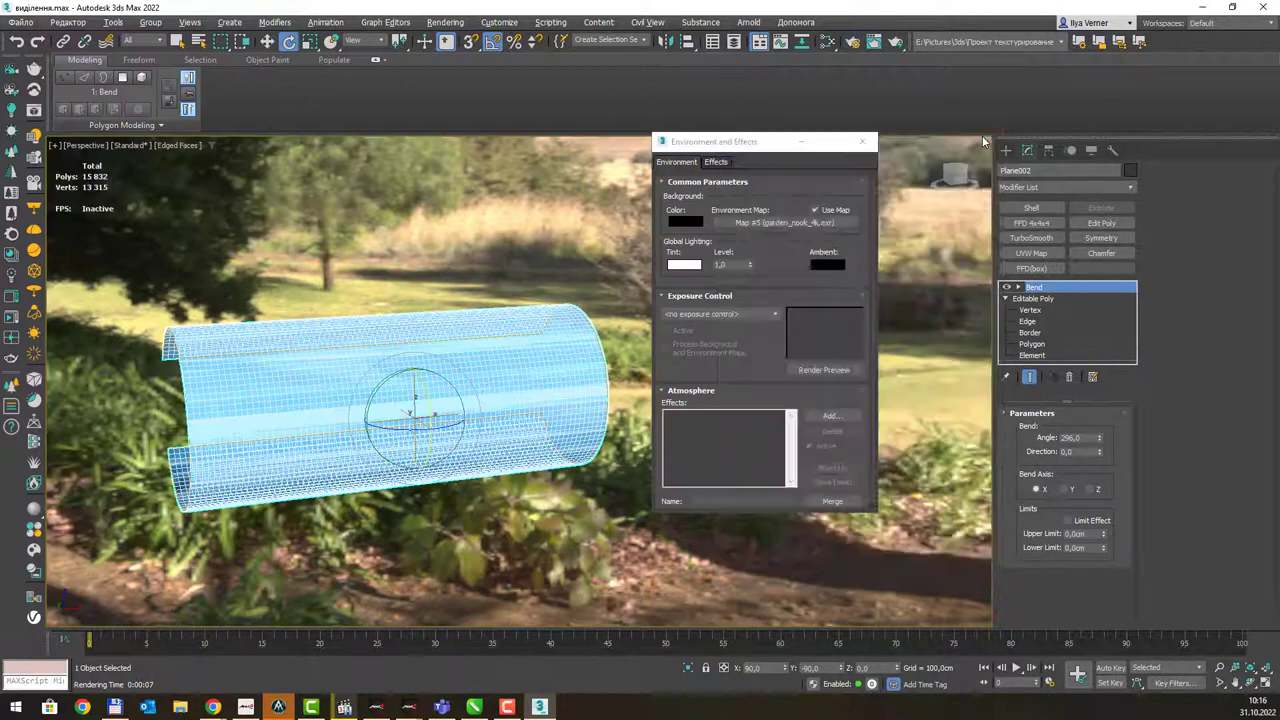
click(825, 210)
click(814, 210)
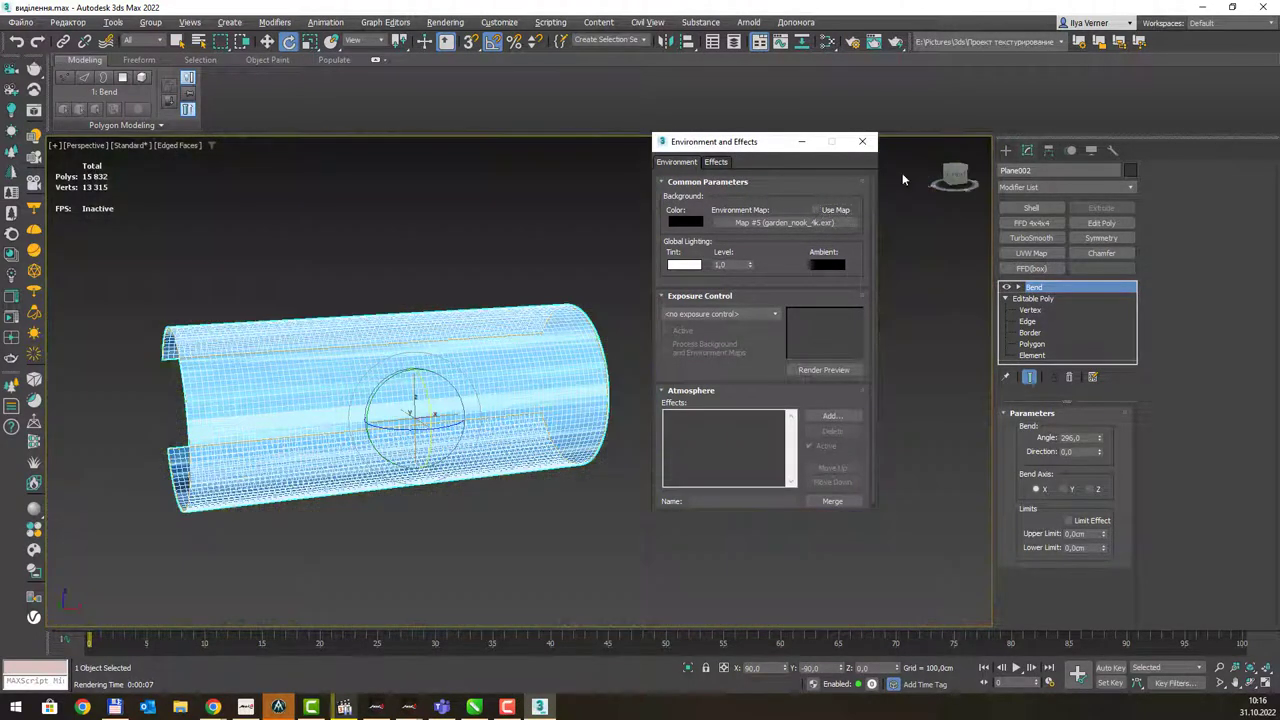
- Test-render the tube against a plain black background with ART
click(850, 43)
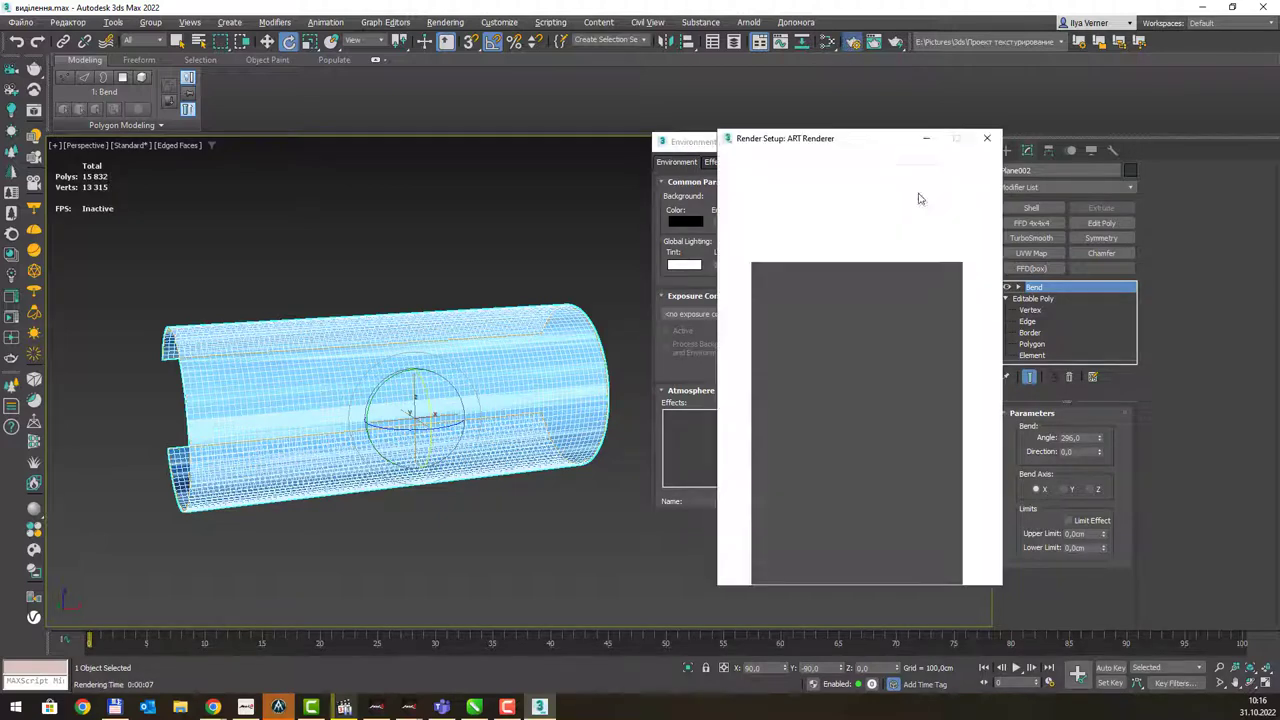
click(920, 170)
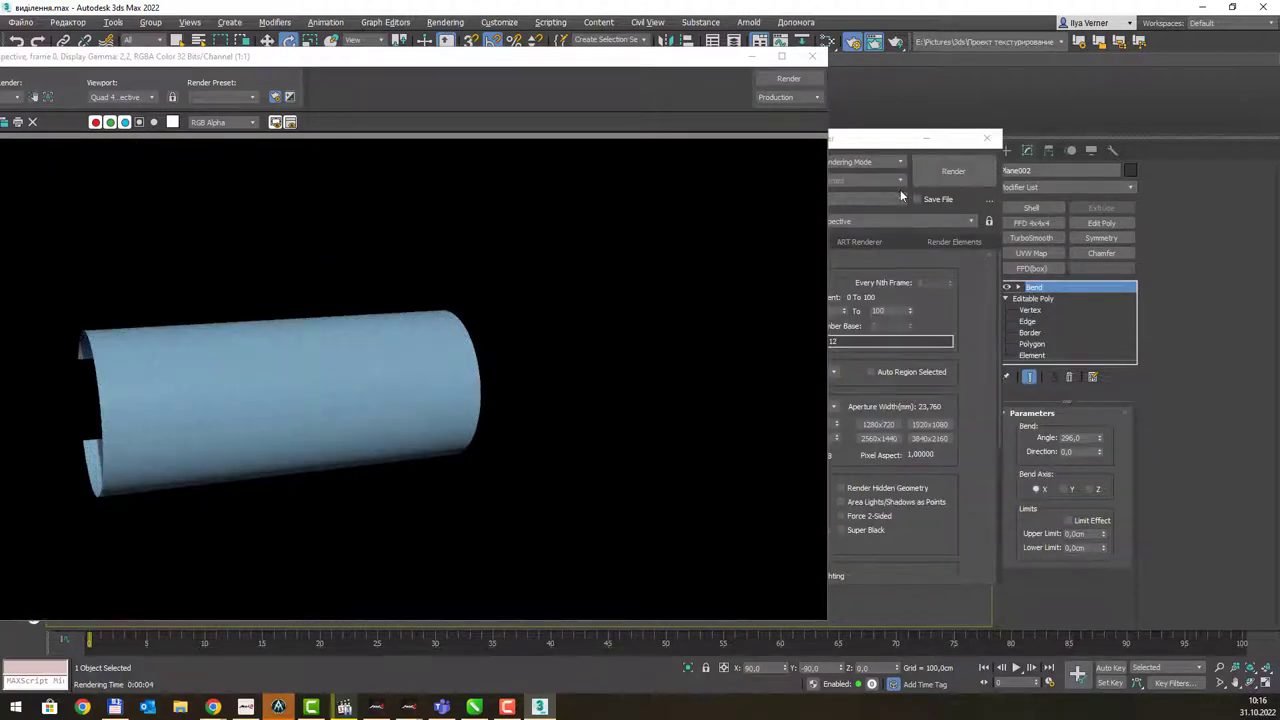
key(m)
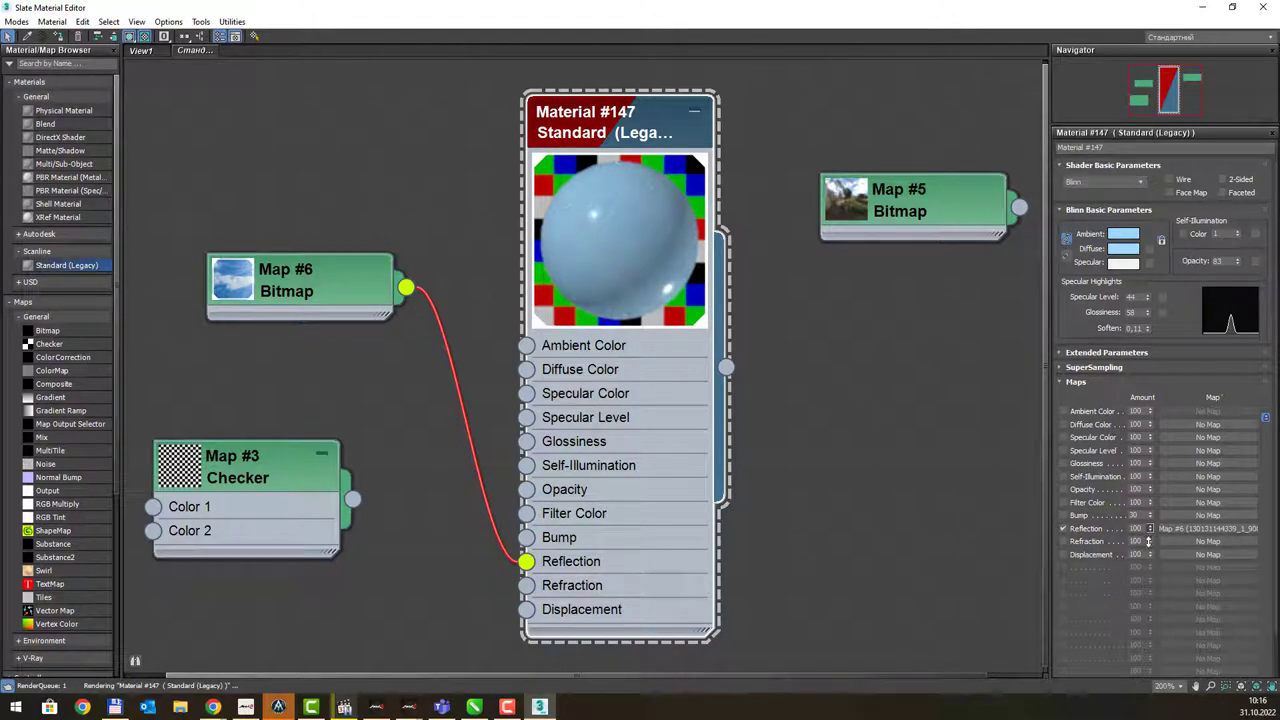
- Set the Reflection amount to 100 and the reflection Dim Level to 0,81
drag(1149, 528, 1148, 515)
drag(1155, 397, 1155, 375)
click(1062, 353)
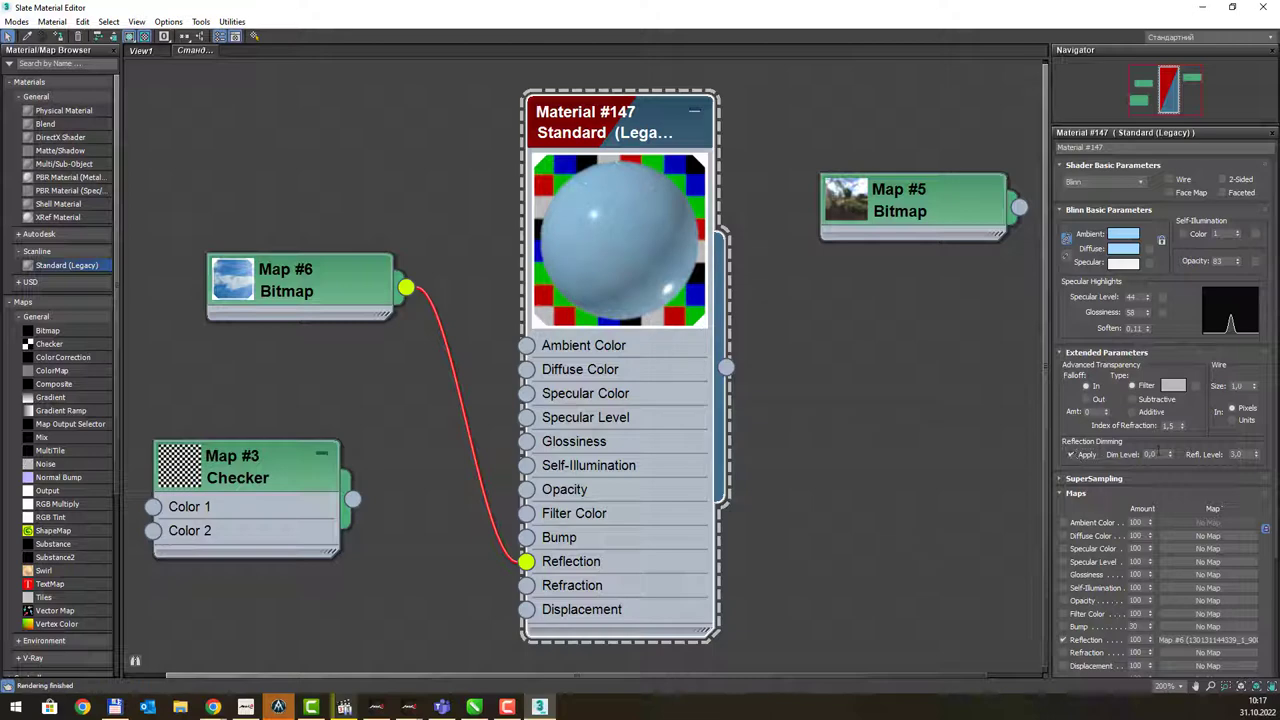
drag(1170, 454, 1173, 426)
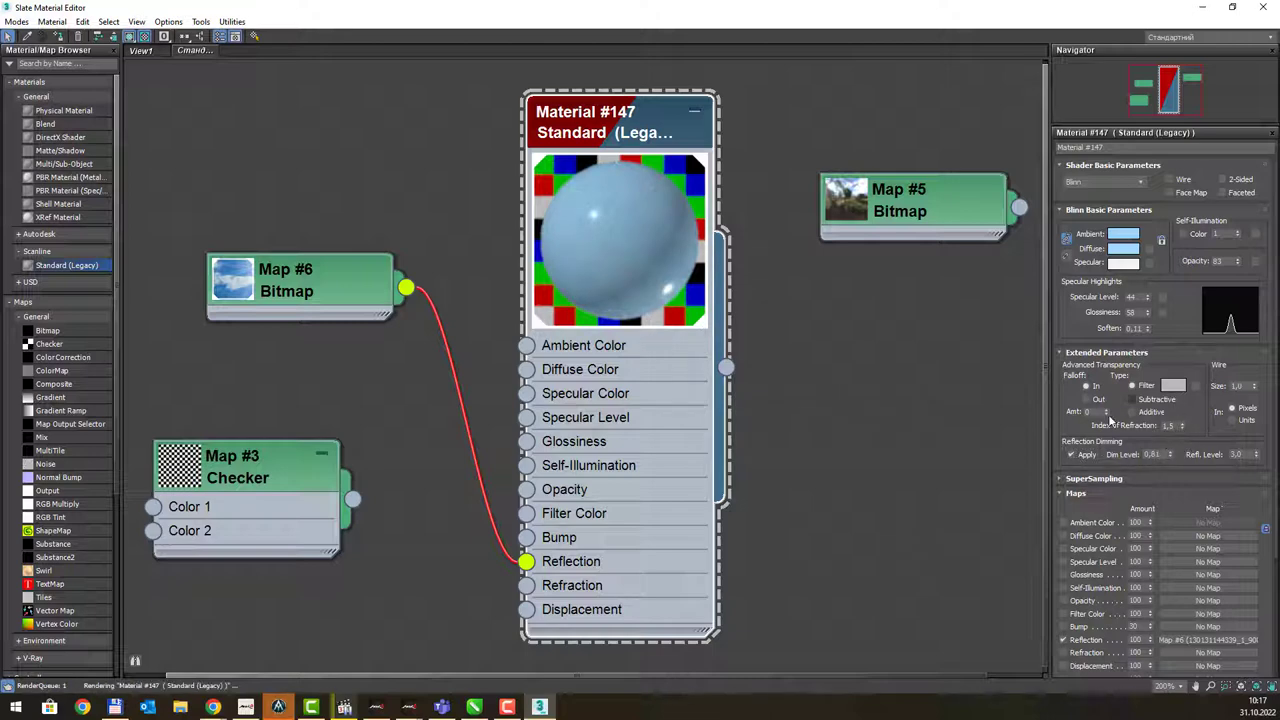
click(1094, 478)
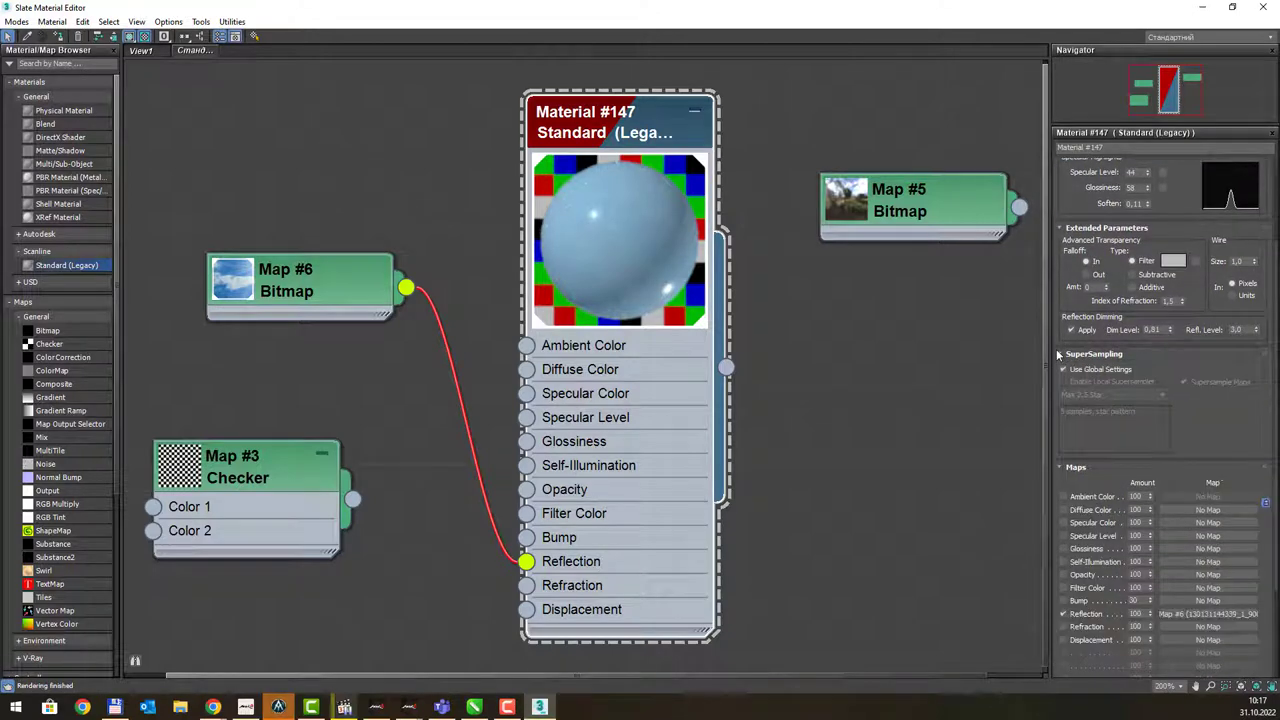
click(1058, 354)
- Wire Map #6 into Material #147's Refraction input and refresh the material preview
scroll(1127, 432, down, 1)
scroll(1127, 432, down, 1)
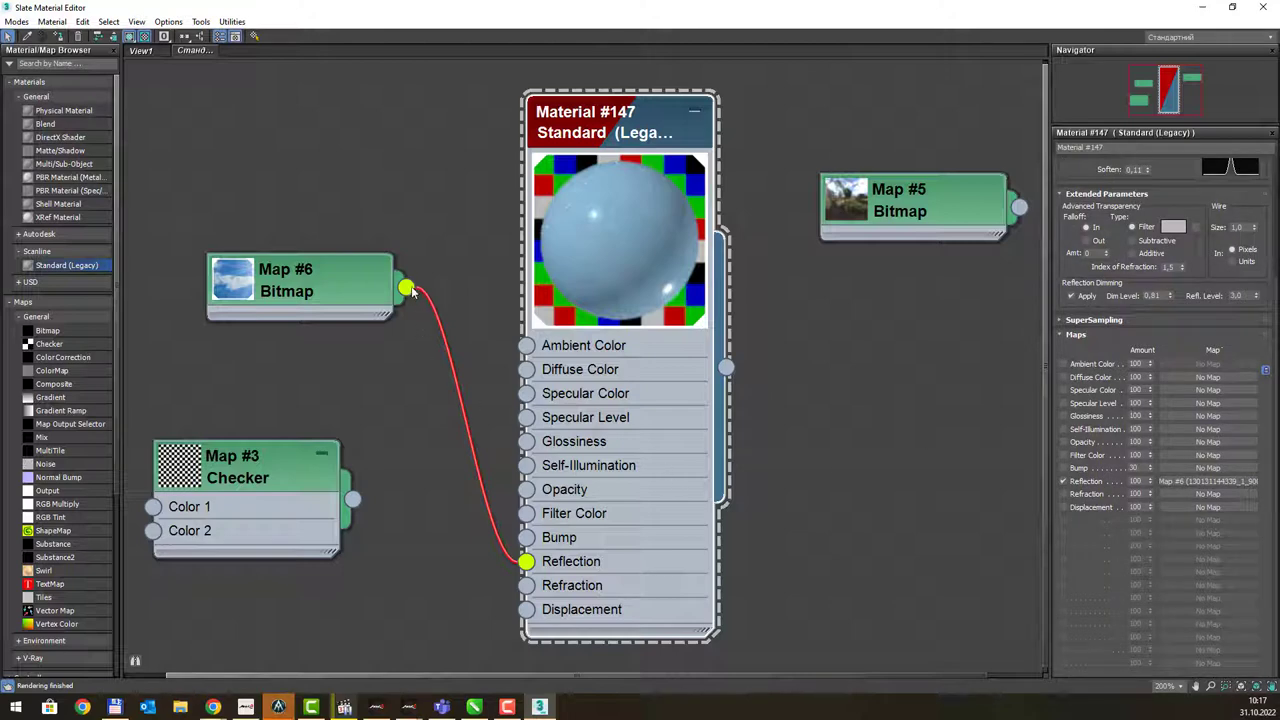
drag(405, 288, 524, 588)
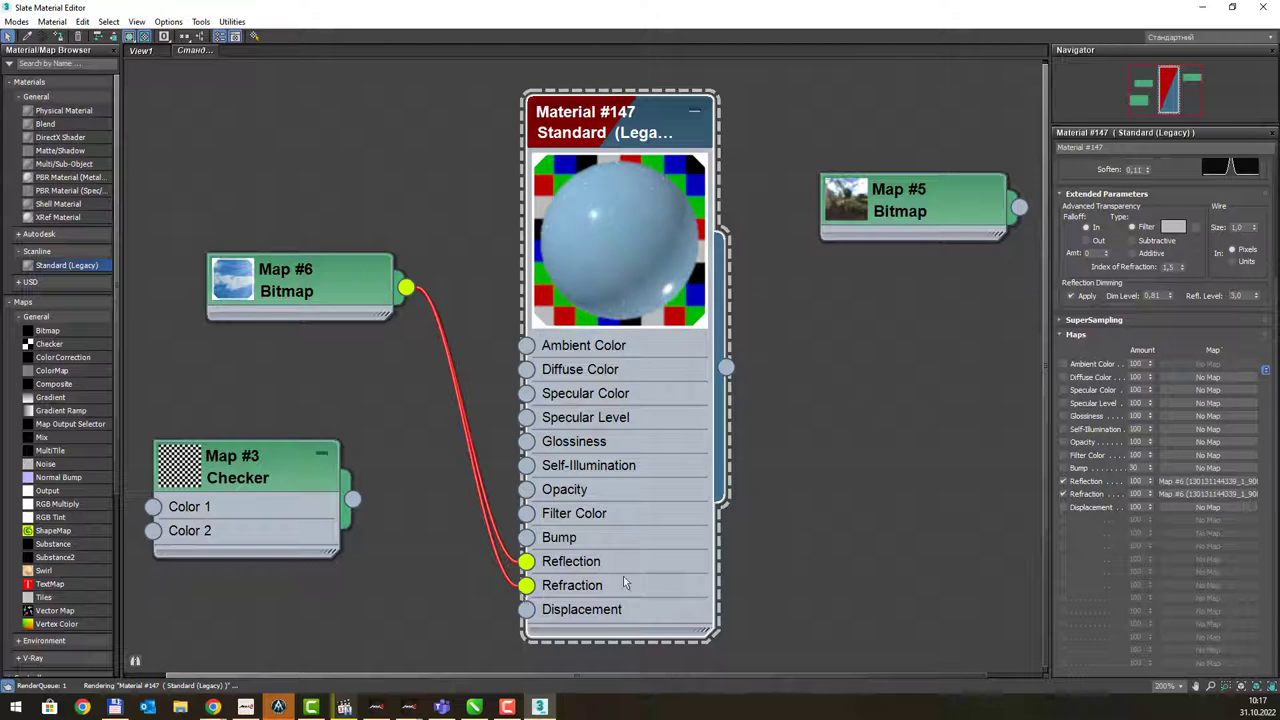
click(1150, 493)
click(1202, 7)
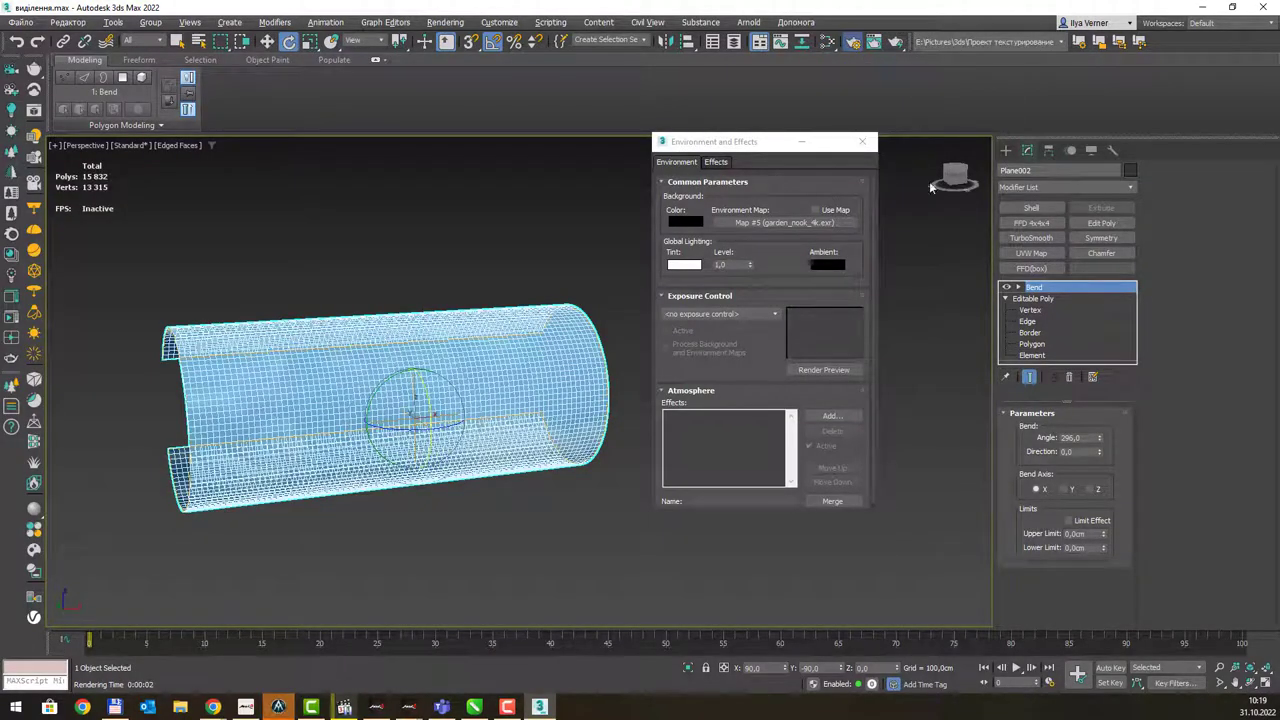
- Test-render the tube's cloudy blue texture, close the render windows, and reopen the Slate Material Editor
click(852, 41)
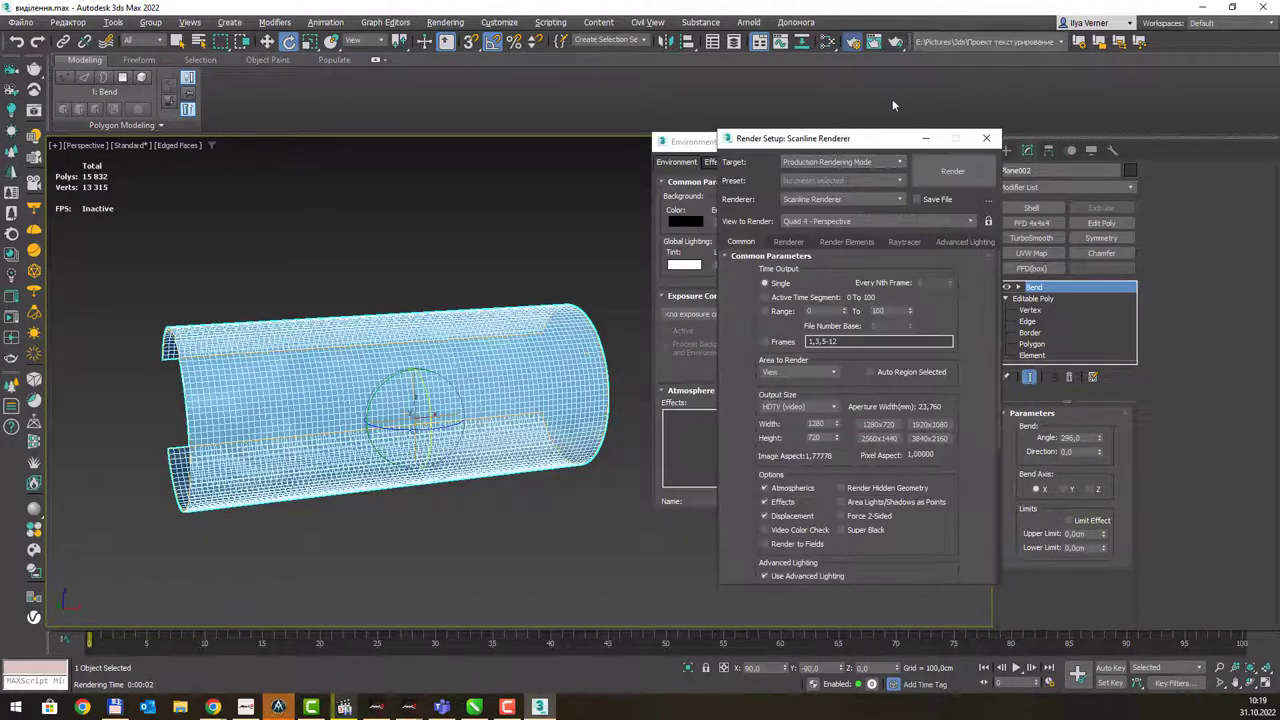
click(982, 170)
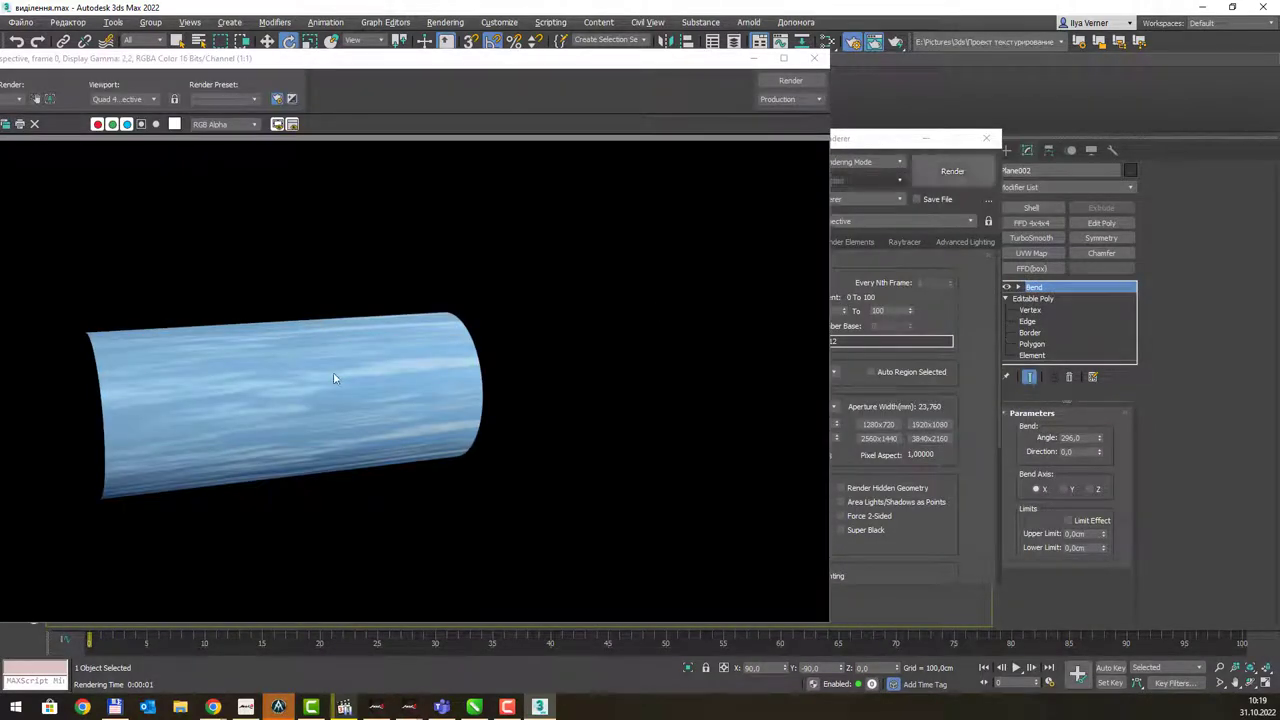
click(814, 57)
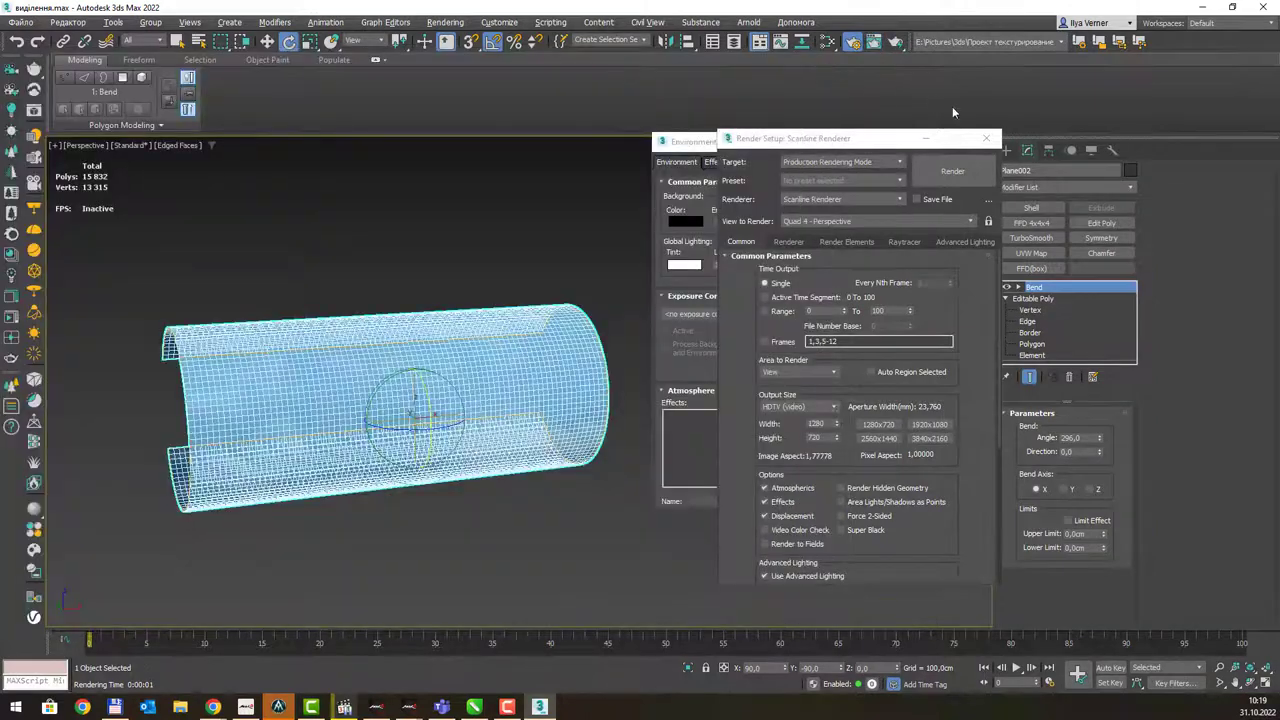
click(986, 138)
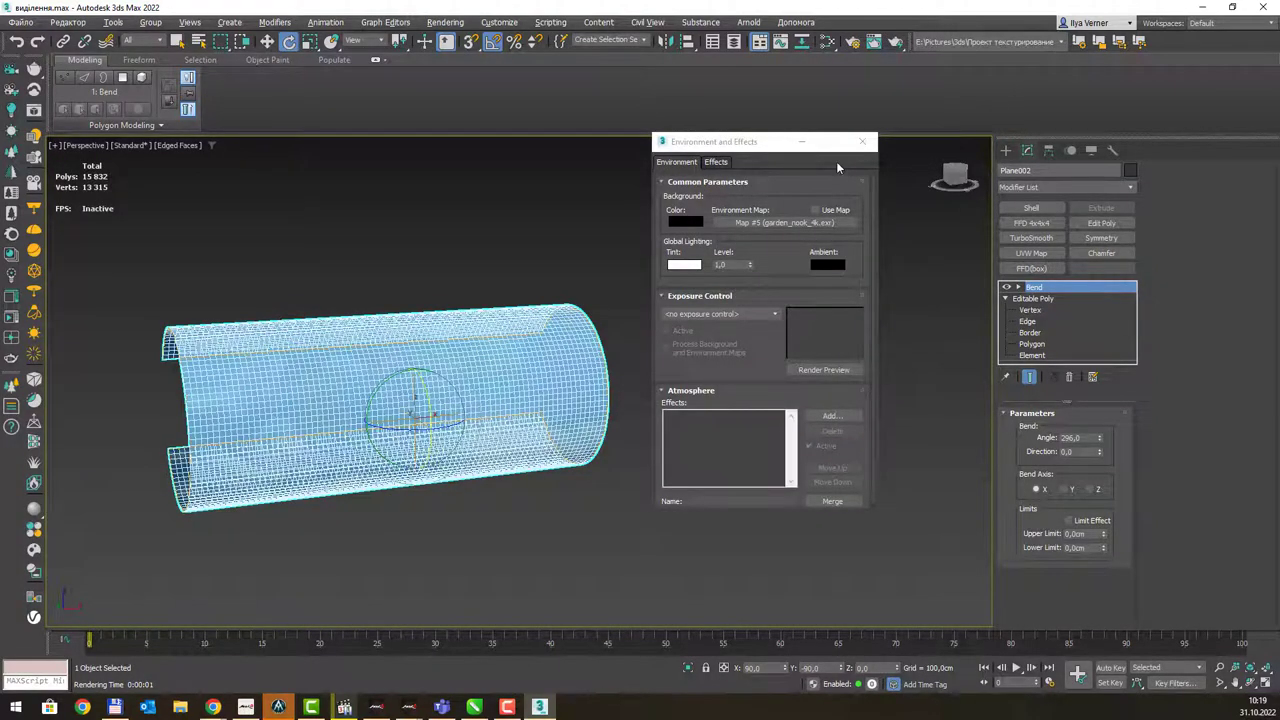
key(m)
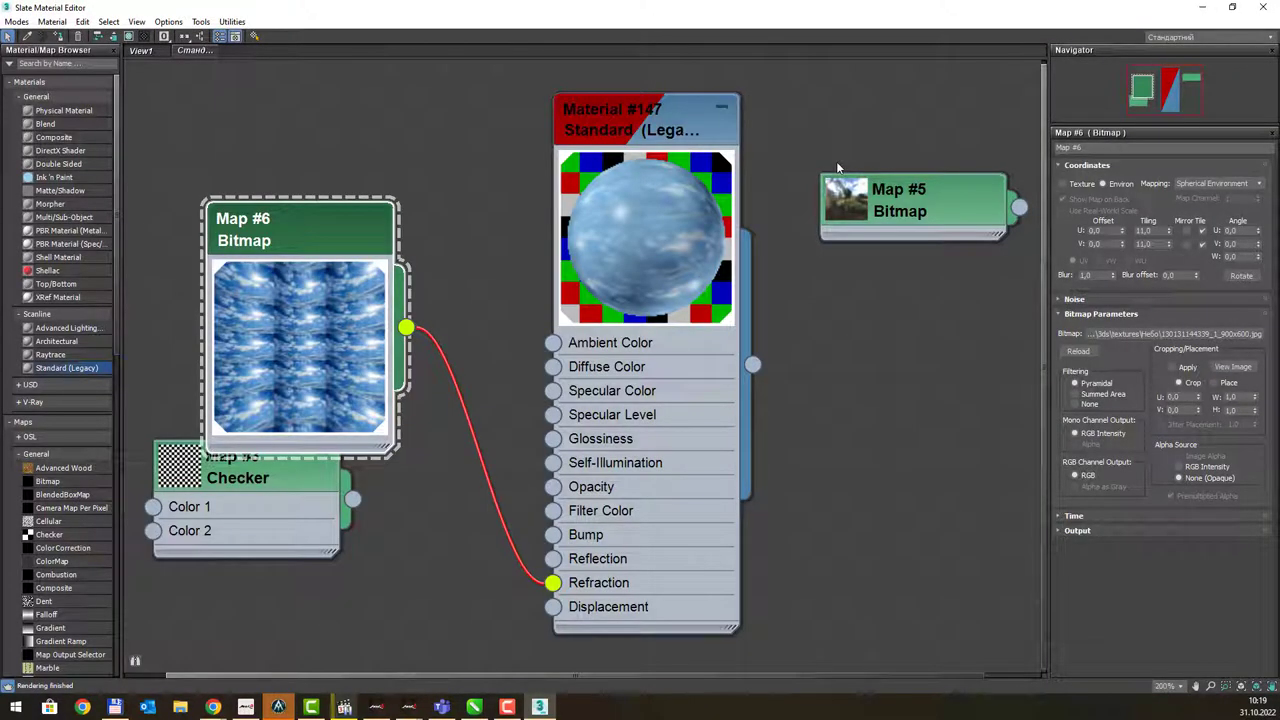
- Reposition Map #6 and rewire it from Material #147's Refraction slot to its Reflection slot
drag(270, 212, 325, 157)
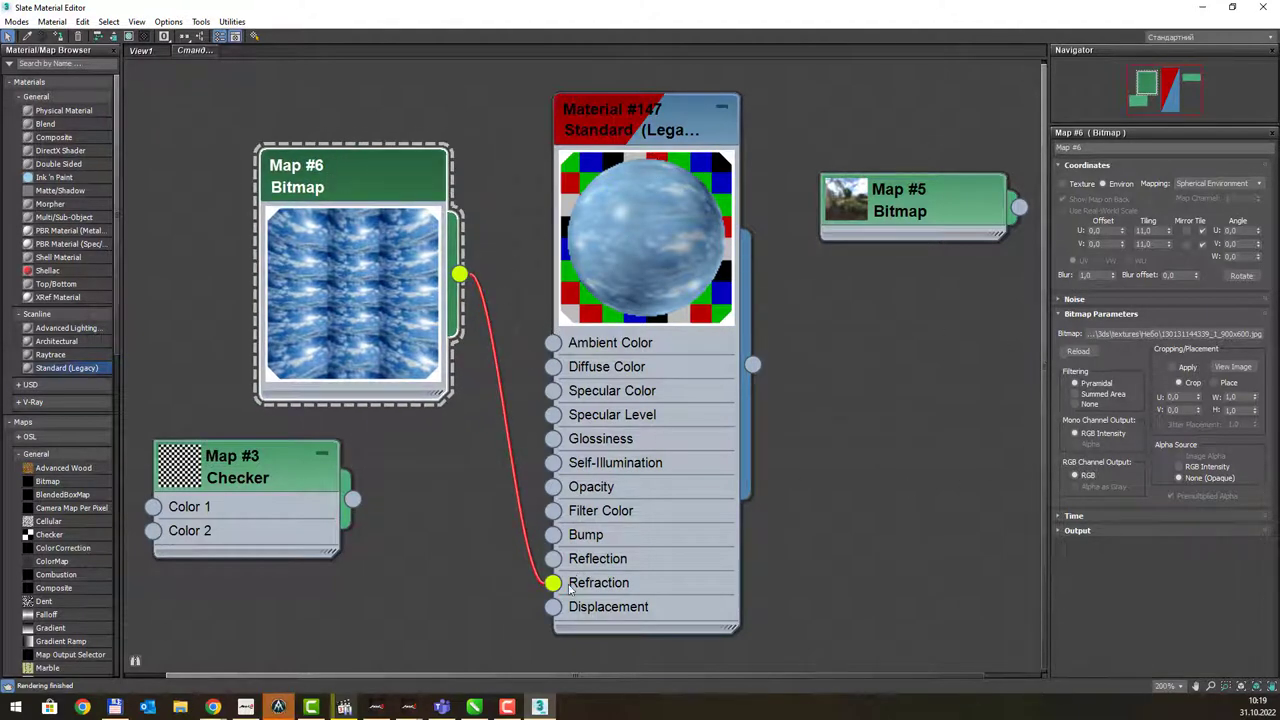
drag(560, 584, 555, 560)
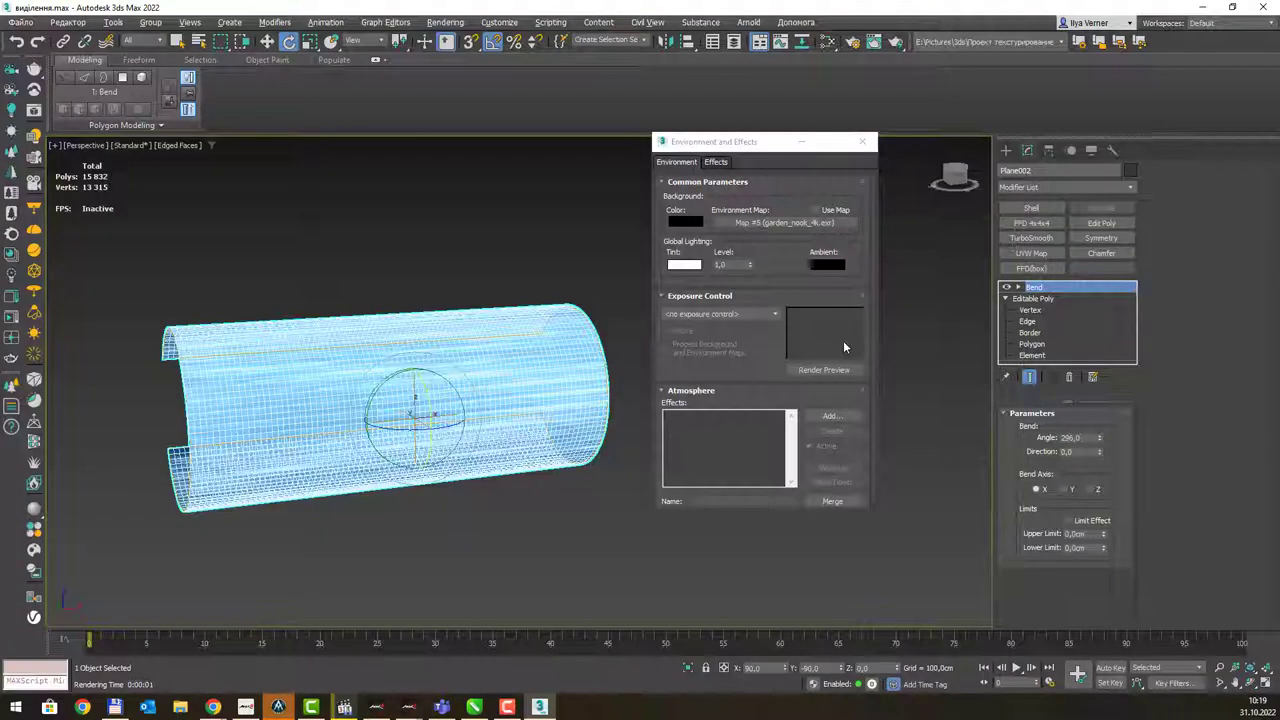
- Choose ART Renderer as the production renderer in Render Setup, then bring back the Slate editor
key(m)
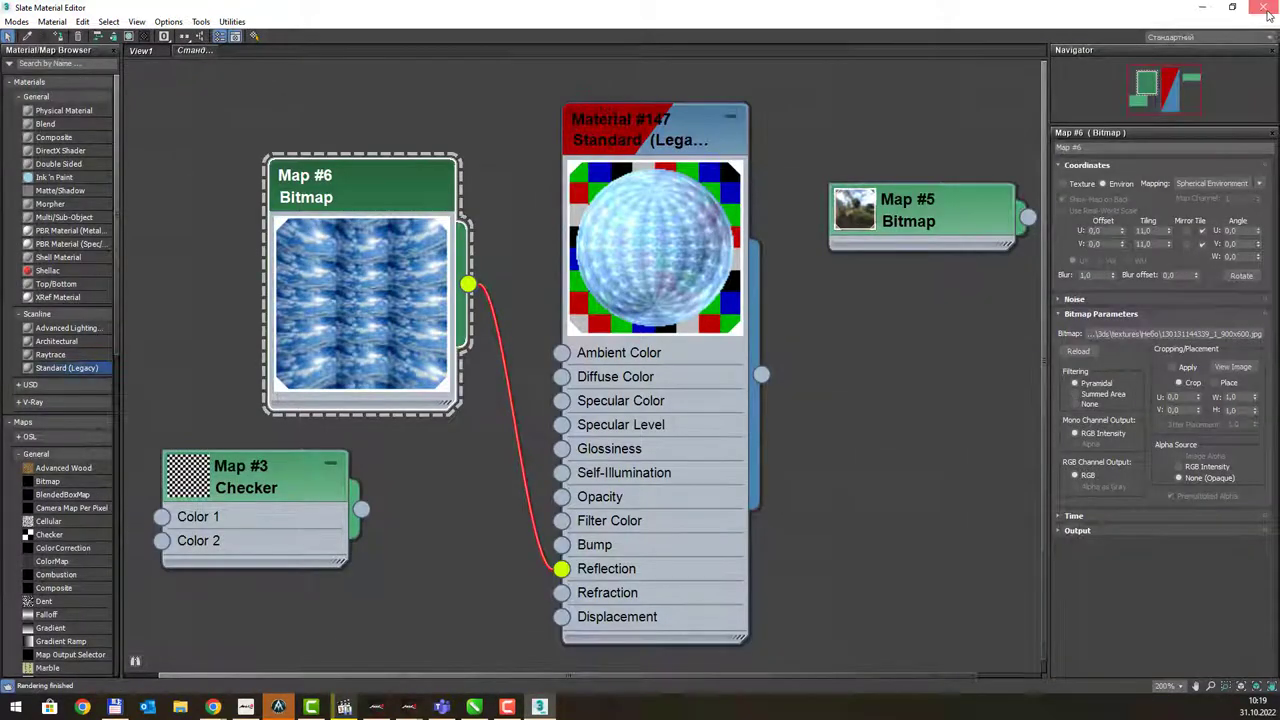
click(1266, 8)
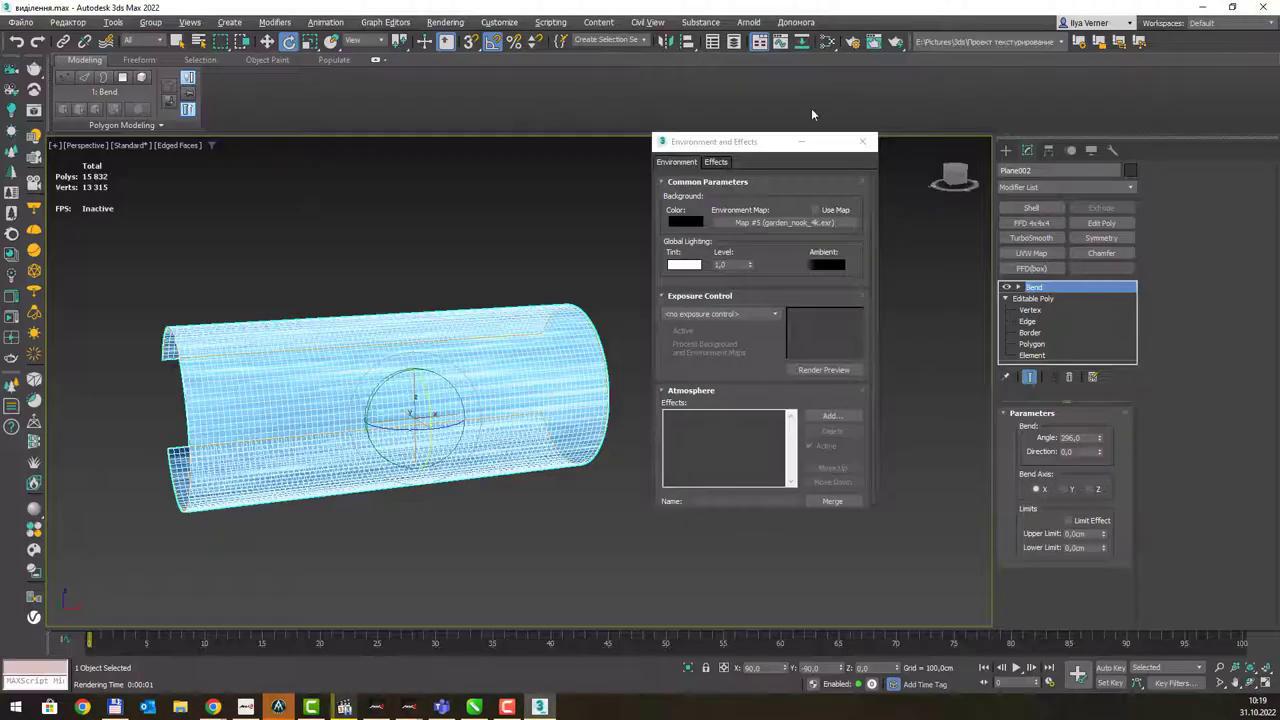
click(848, 44)
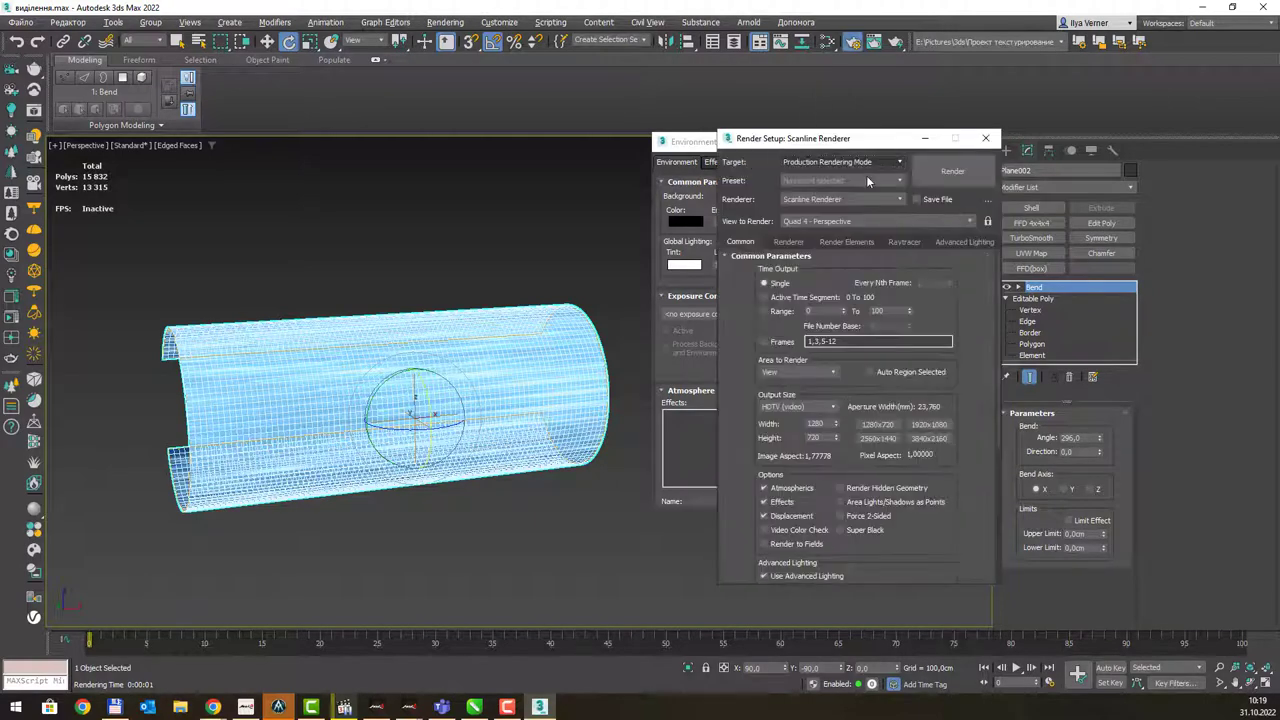
click(847, 199)
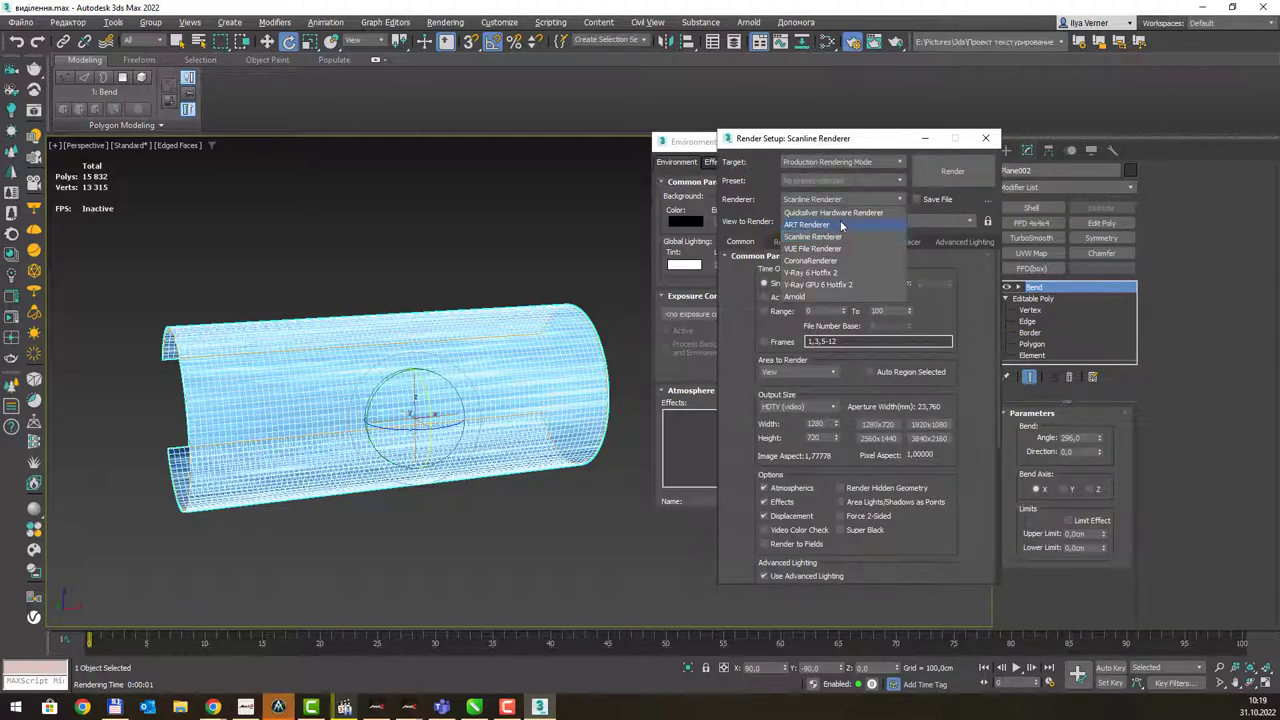
click(845, 224)
drag(892, 140, 1038, 85)
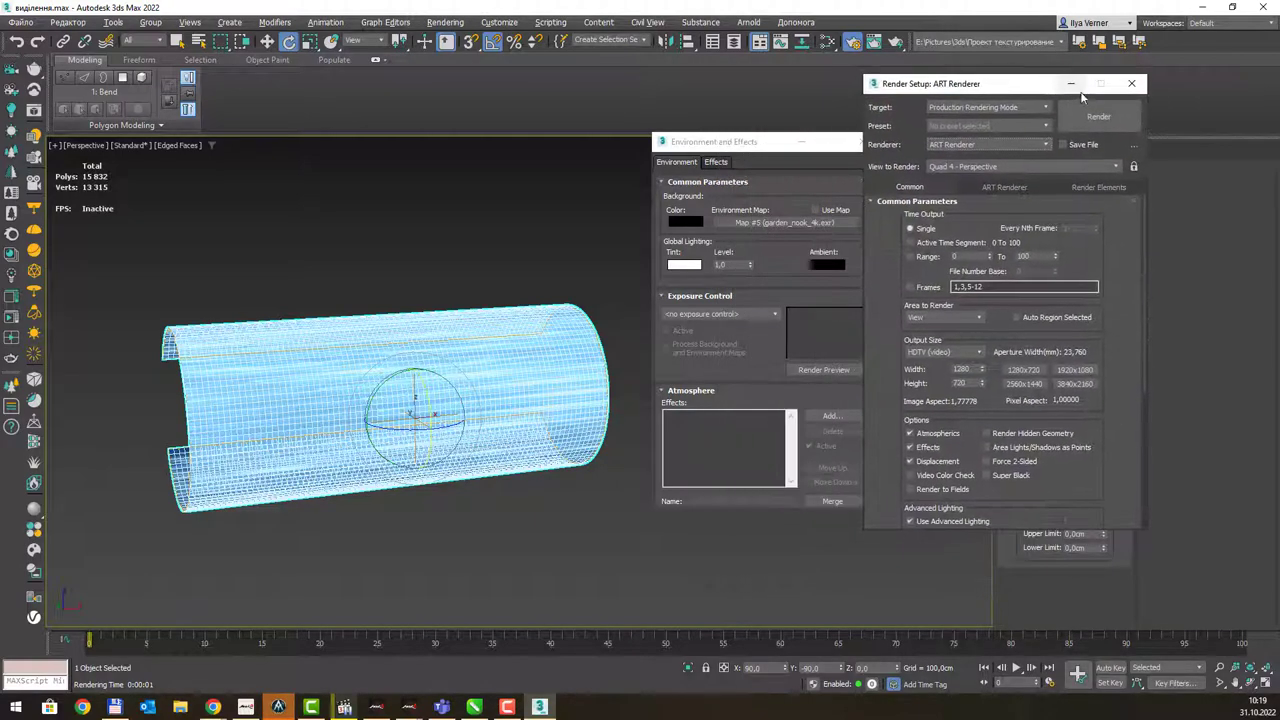
key(m)
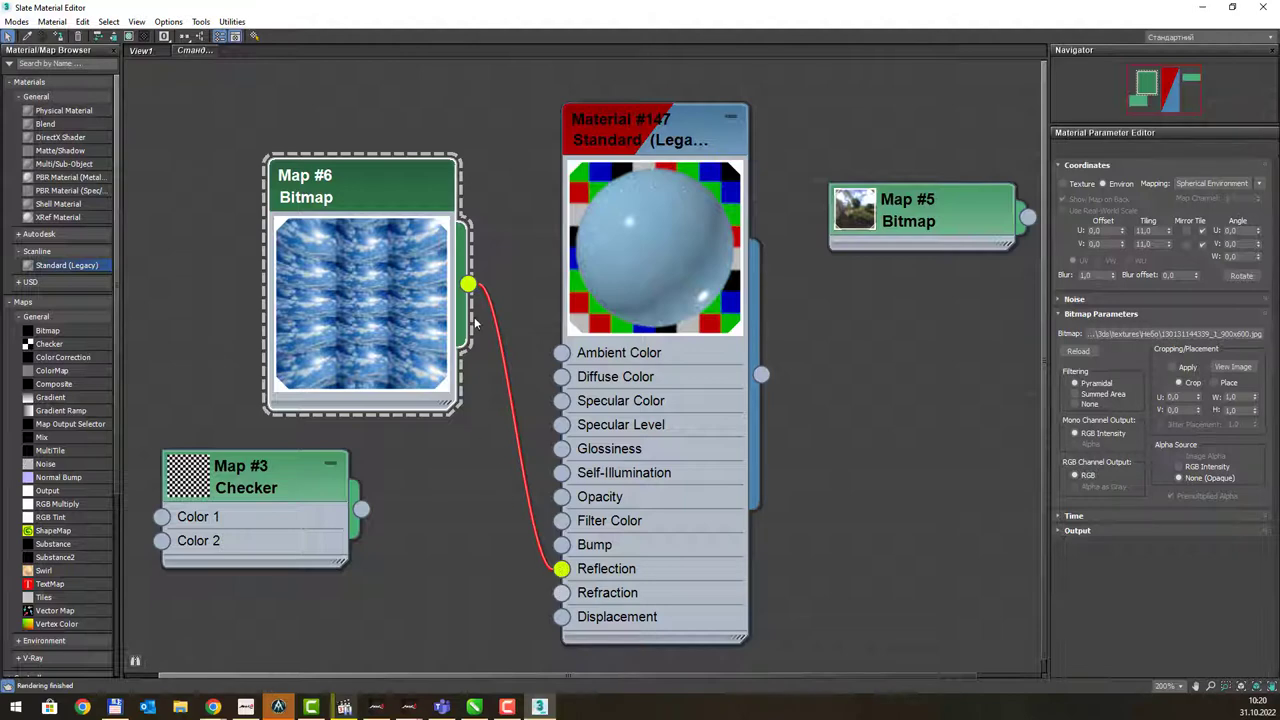
- Disconnect Map #6 from Reflection and wire the Checker map into Material #147's Displacement
click(562, 572)
drag(436, 322, 388, 487)
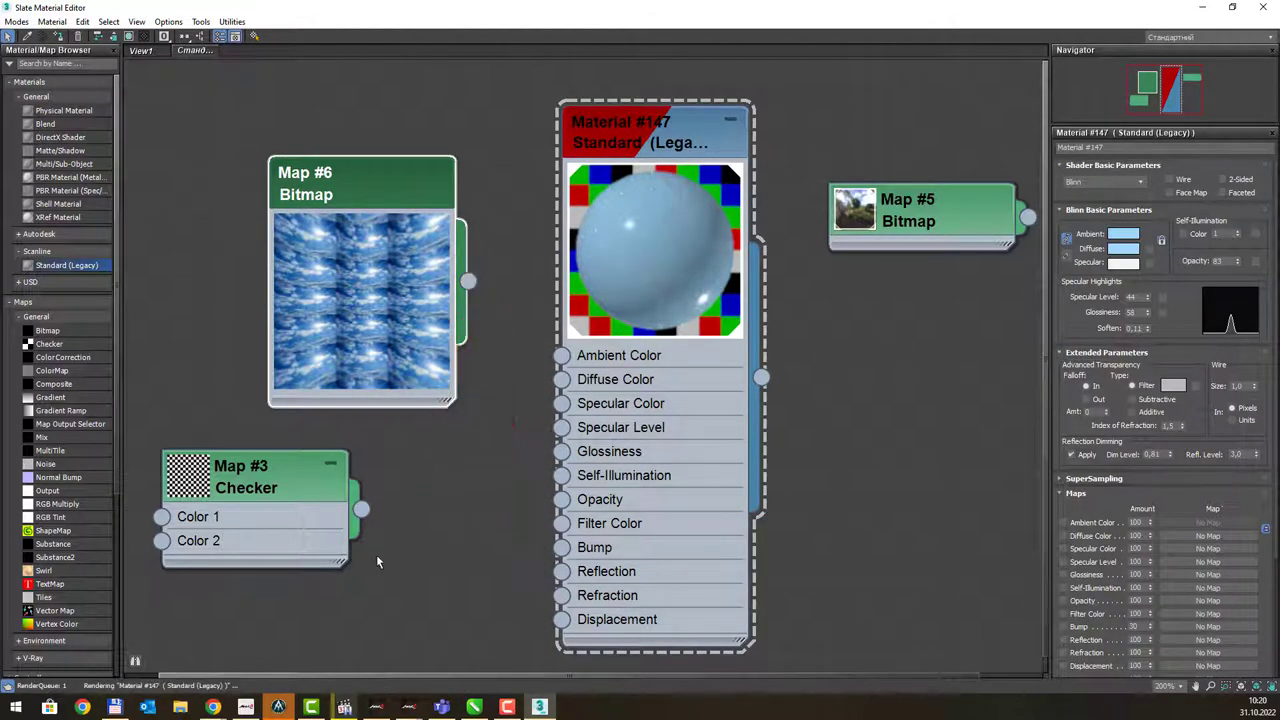
drag(362, 512, 562, 619)
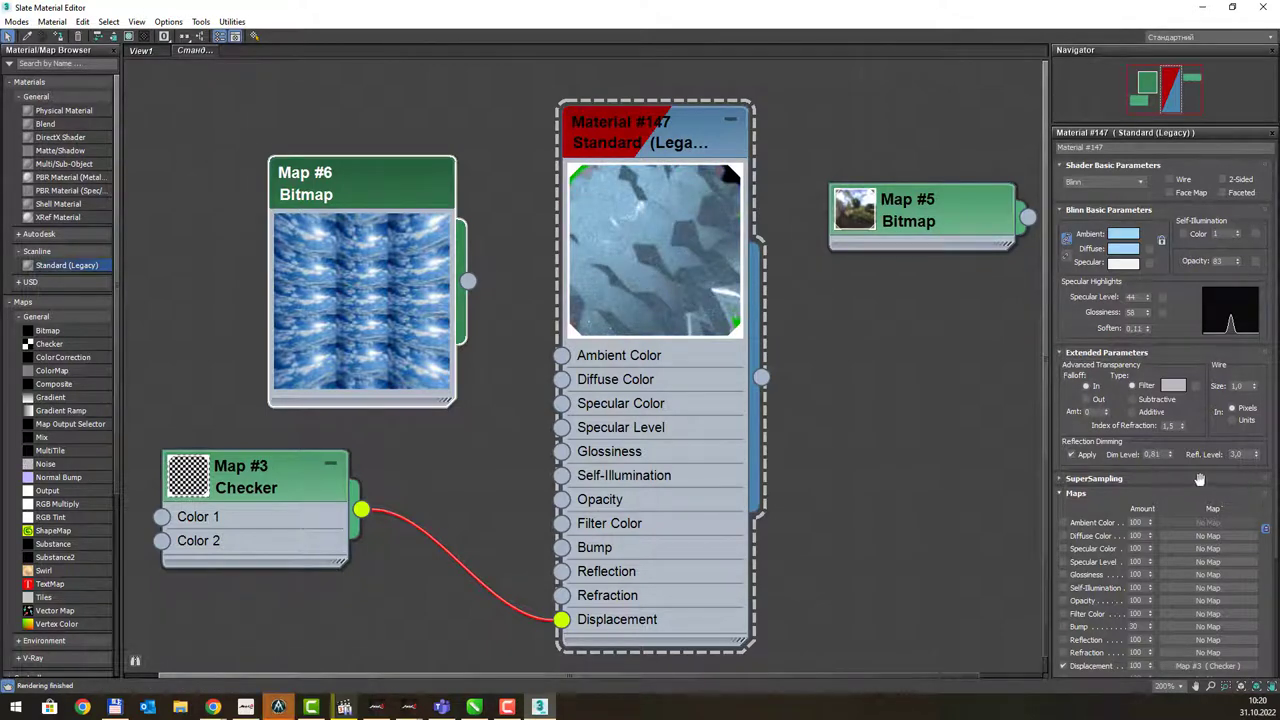
- Set the Displacement amount to 20 in Material #147's Maps rollout
drag(1160, 450, 1143, 333)
scroll(1143, 333, down, 2)
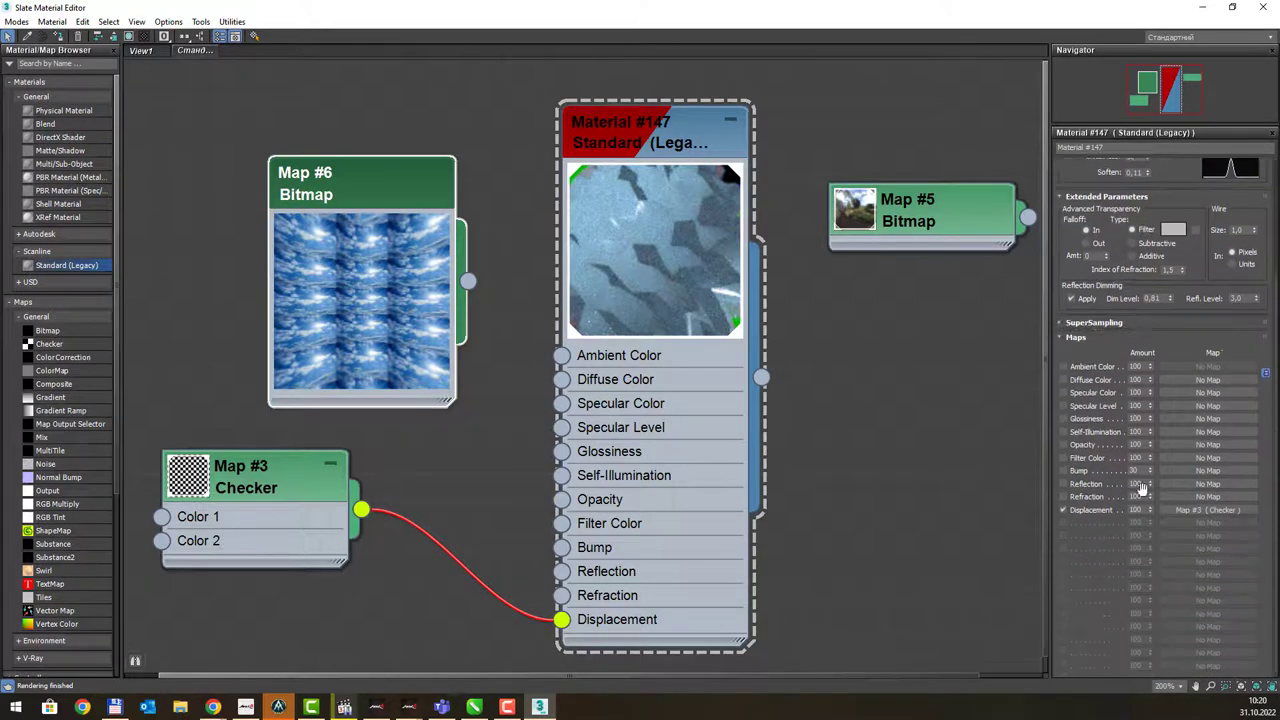
click(1136, 510)
text(20)
key(Return)
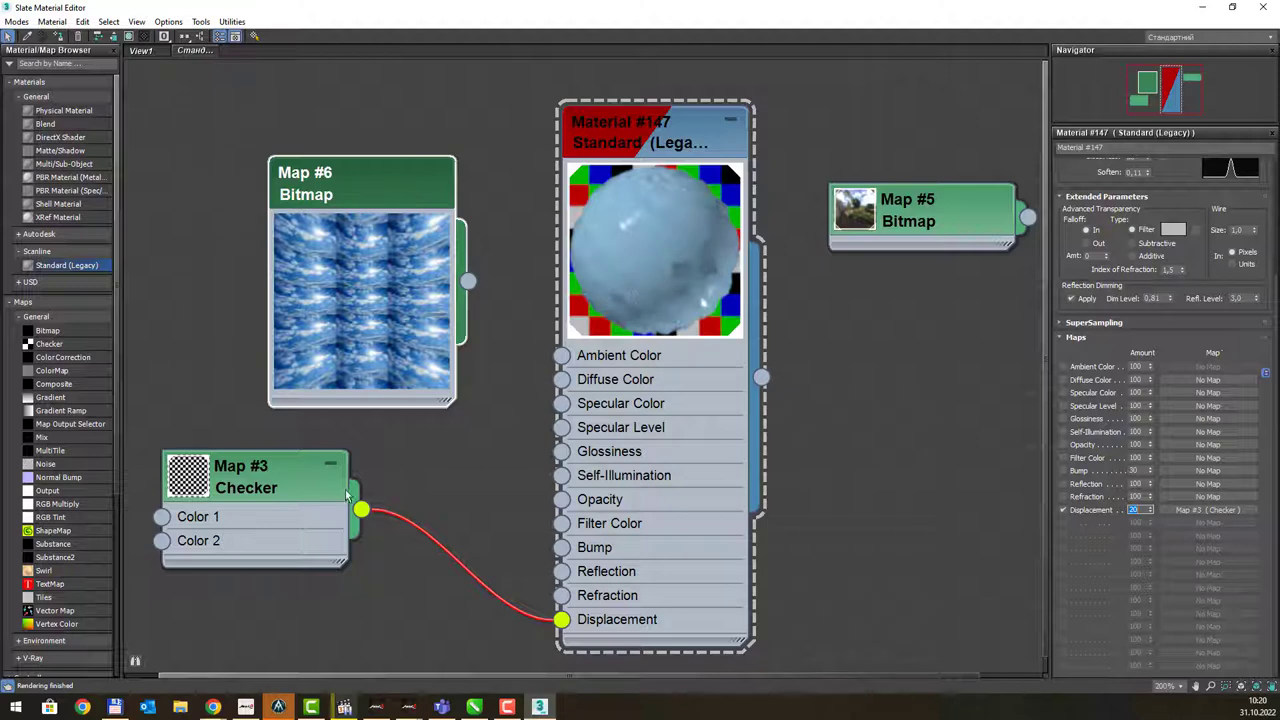
click(246, 477)
- Set the Checker map's U and V tiling to 4
double_click(297, 479)
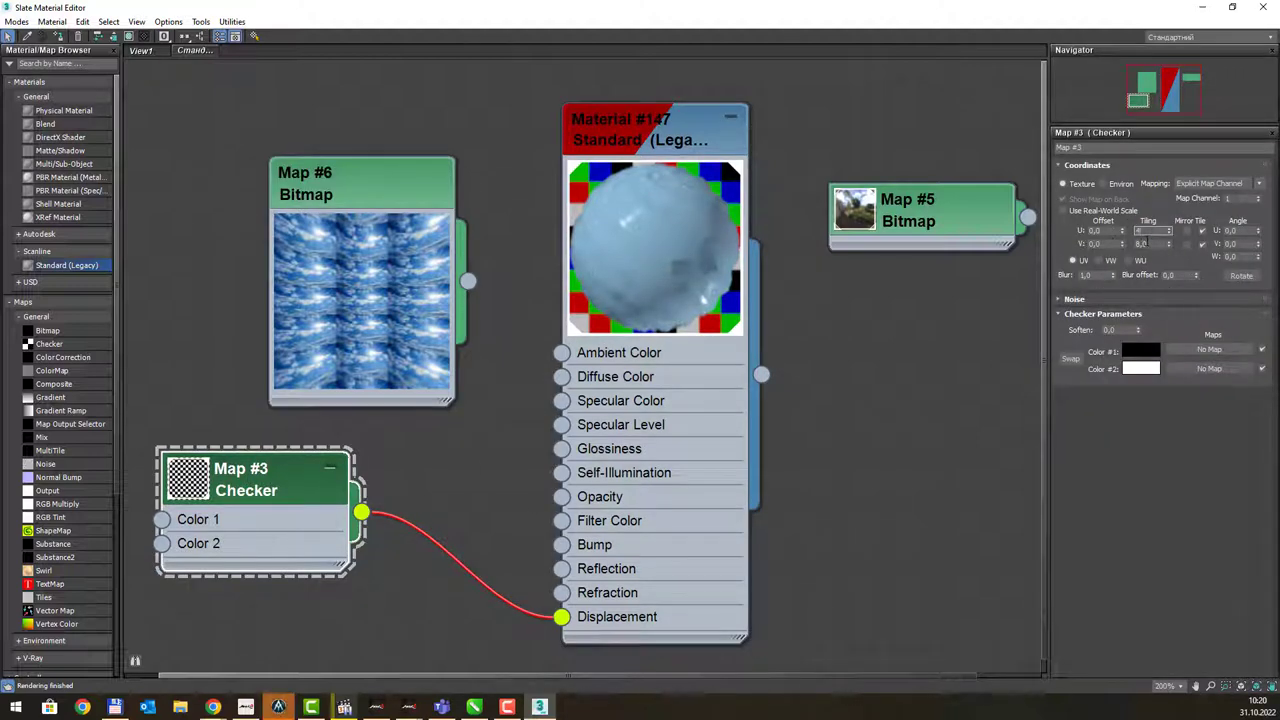
text(4)
key(Return)
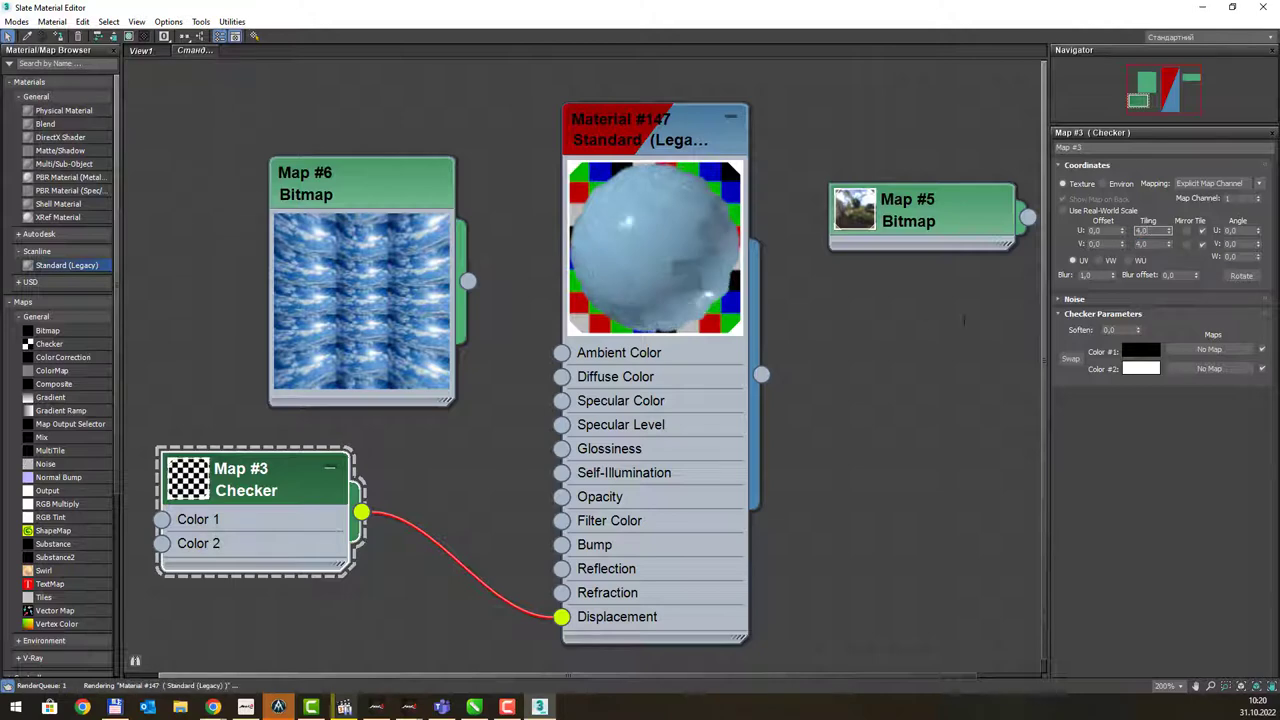
- Change Material #147's Displacement amount to 44 and render the displaced tube
double_click(654, 259)
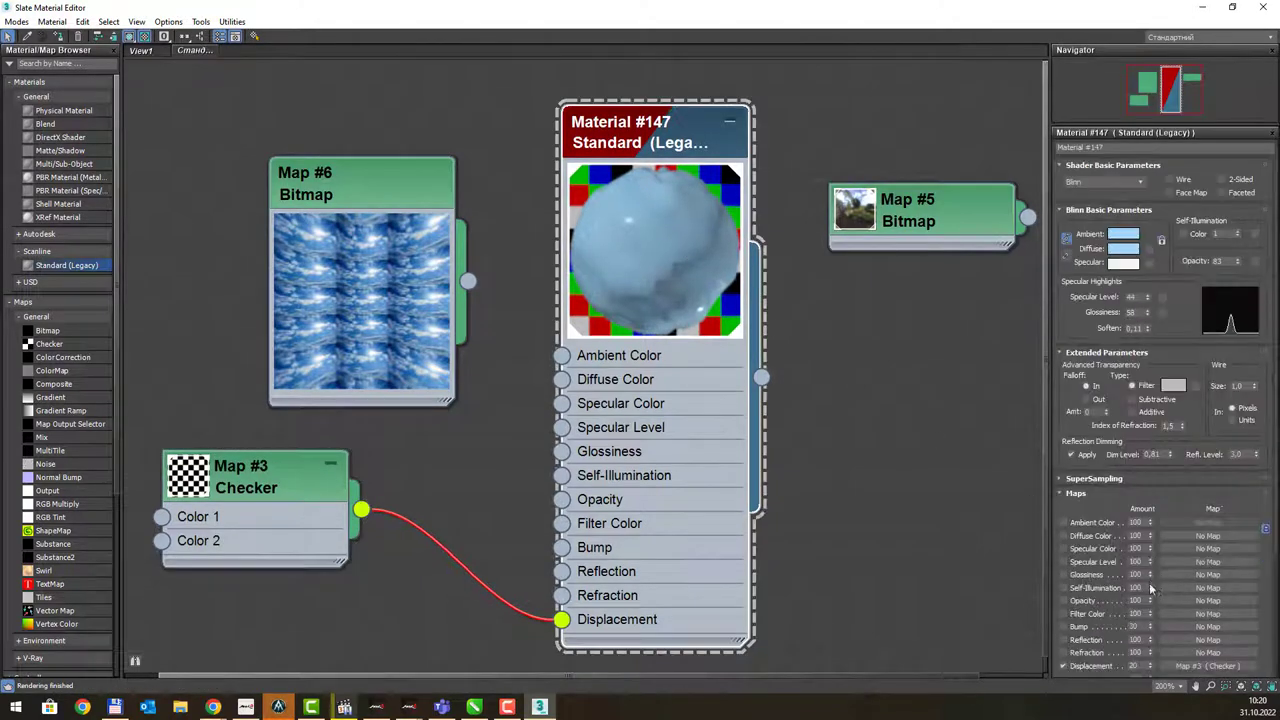
click(1150, 668)
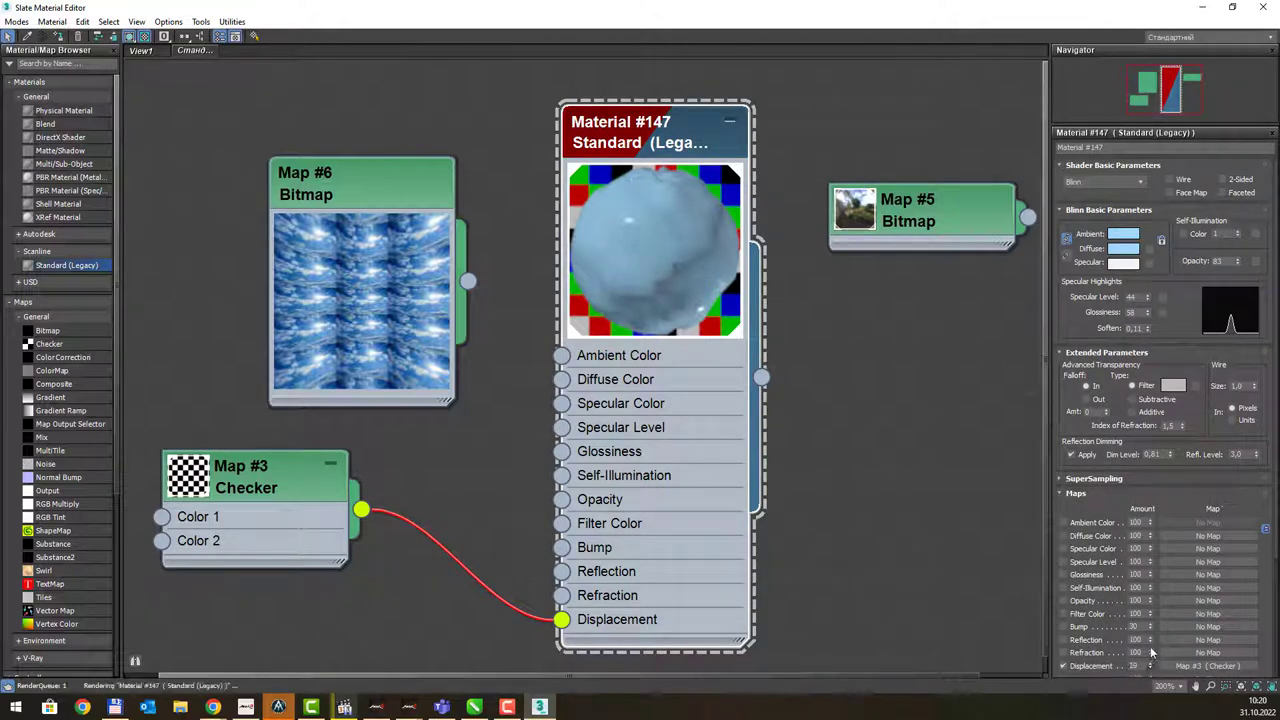
drag(1150, 662, 957, 500)
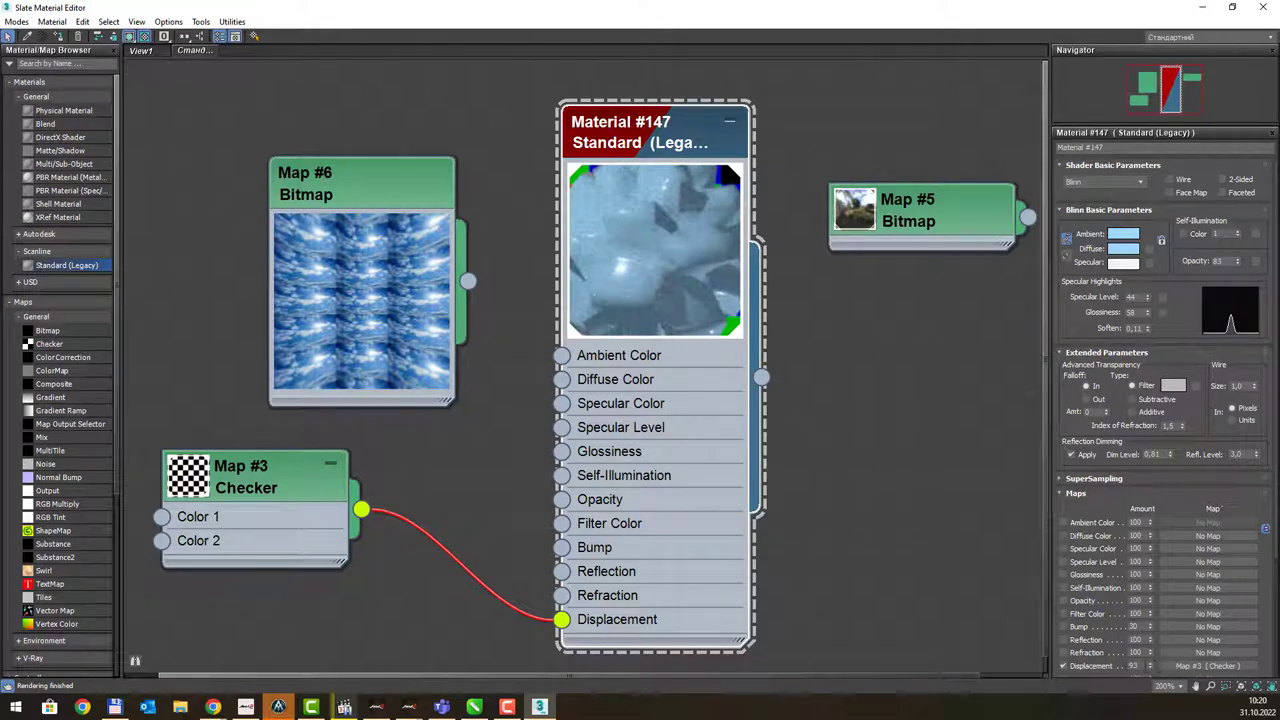
double_click(1138, 665)
text(44)
key(Return)
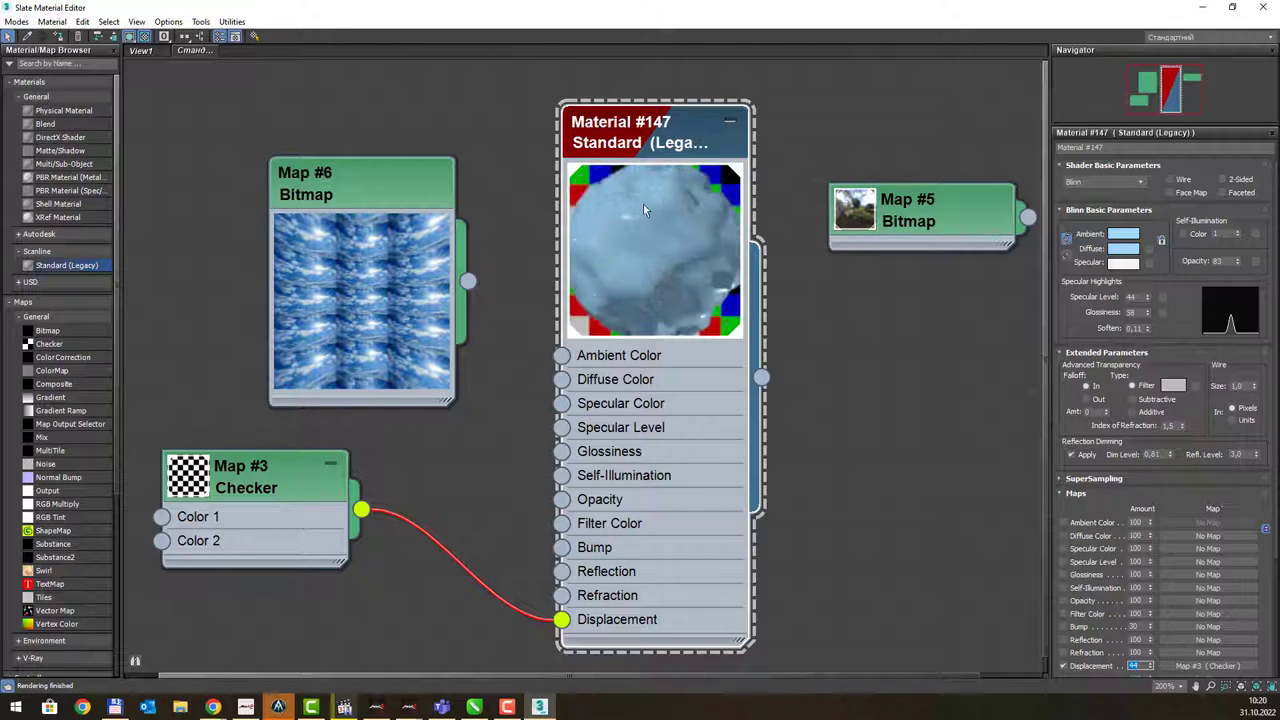
click(1201, 12)
click(1081, 116)
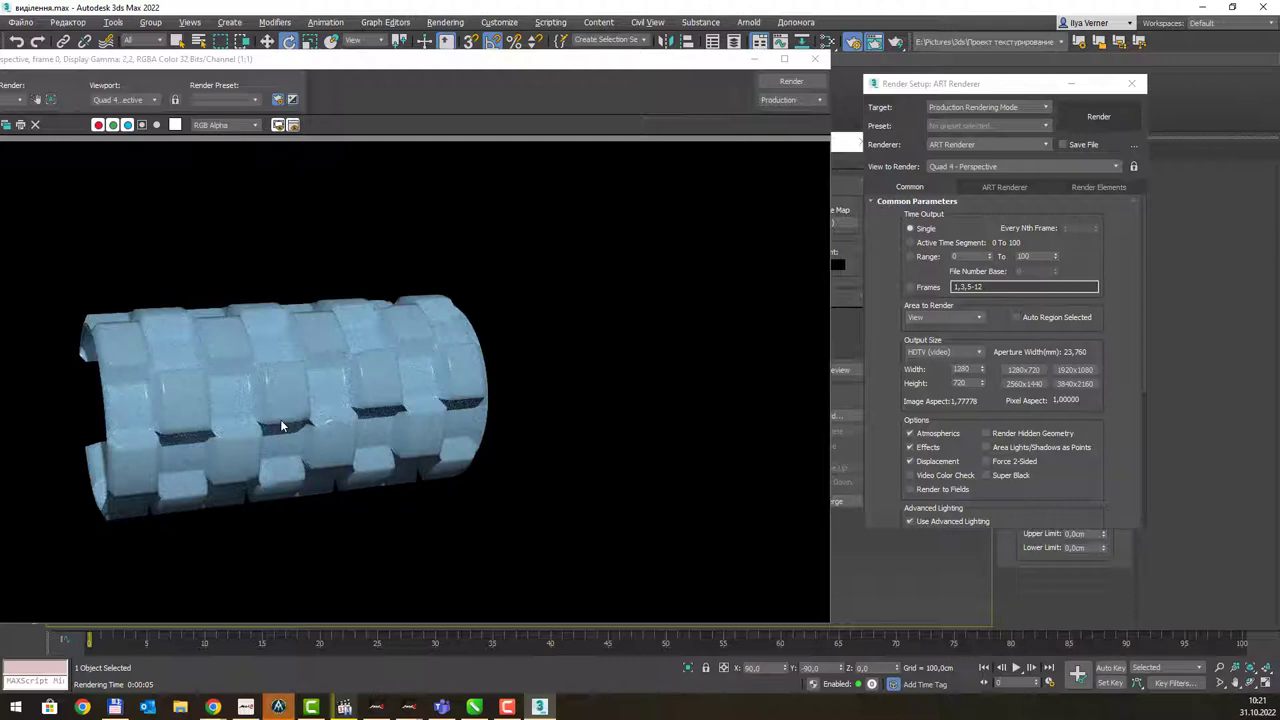
- Move the Checker map's wire from Displacement to Bump and render the tube
key(m)
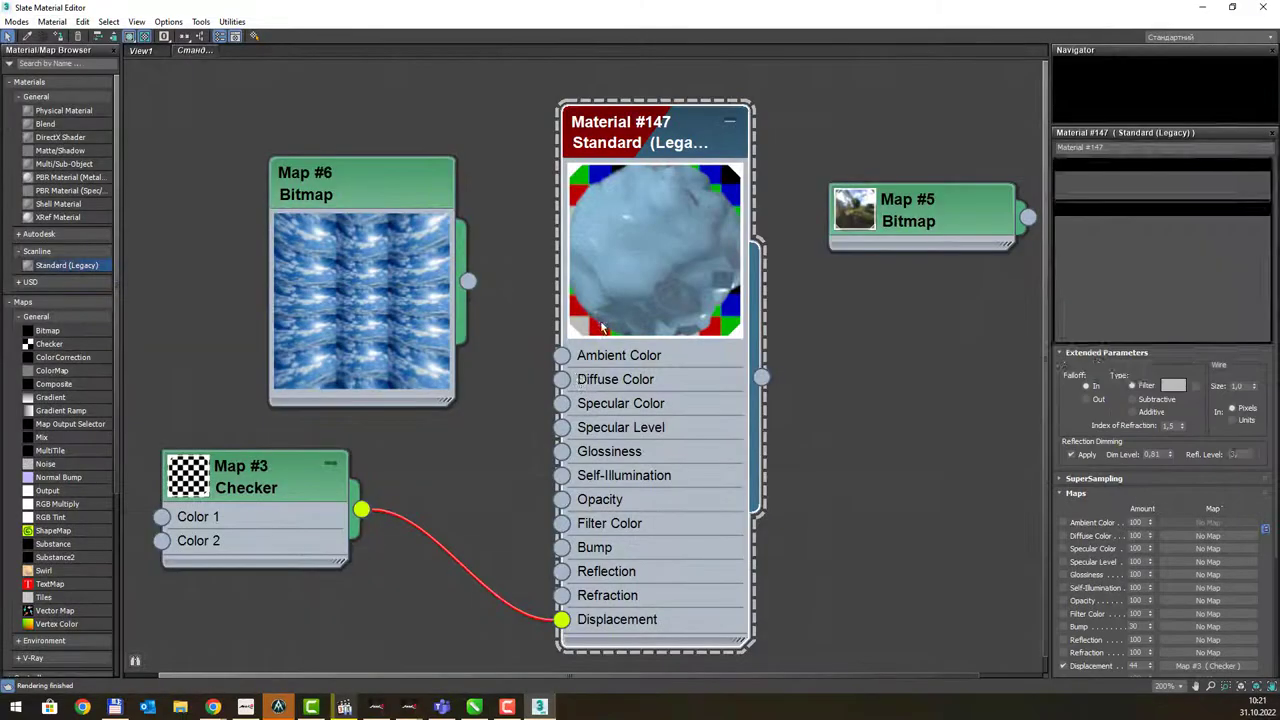
drag(562, 619, 562, 547)
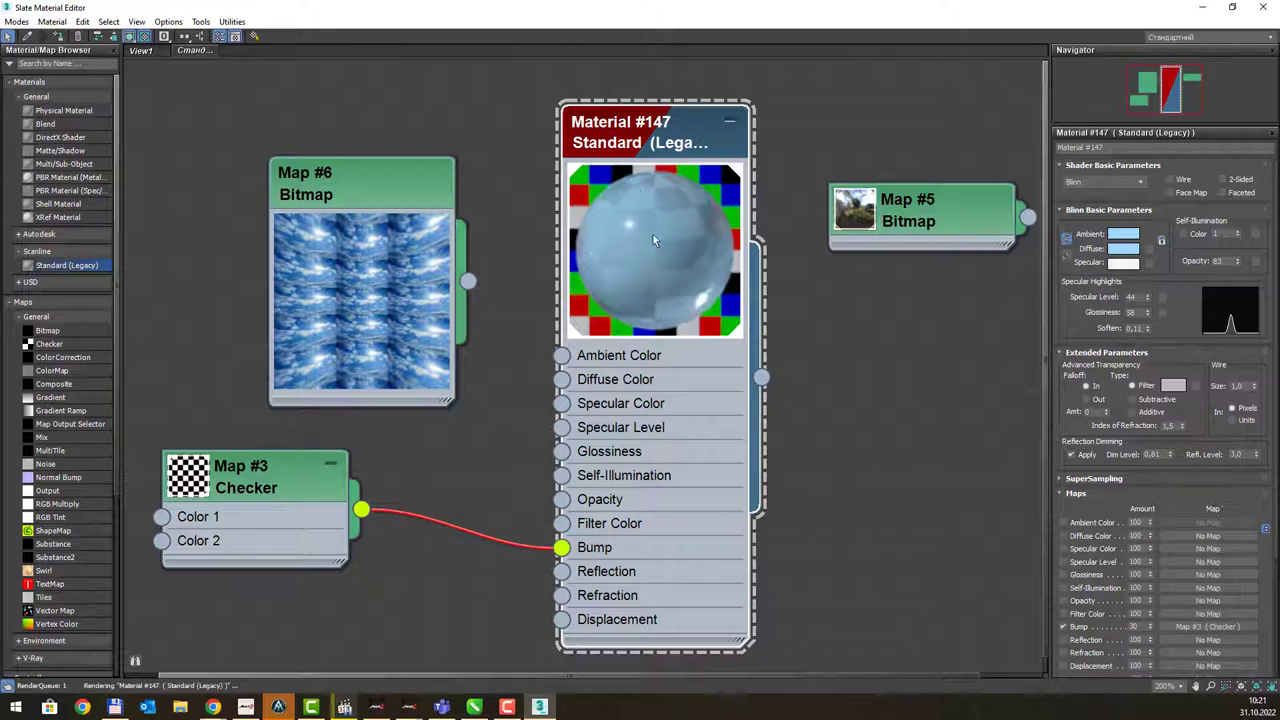
click(1202, 8)
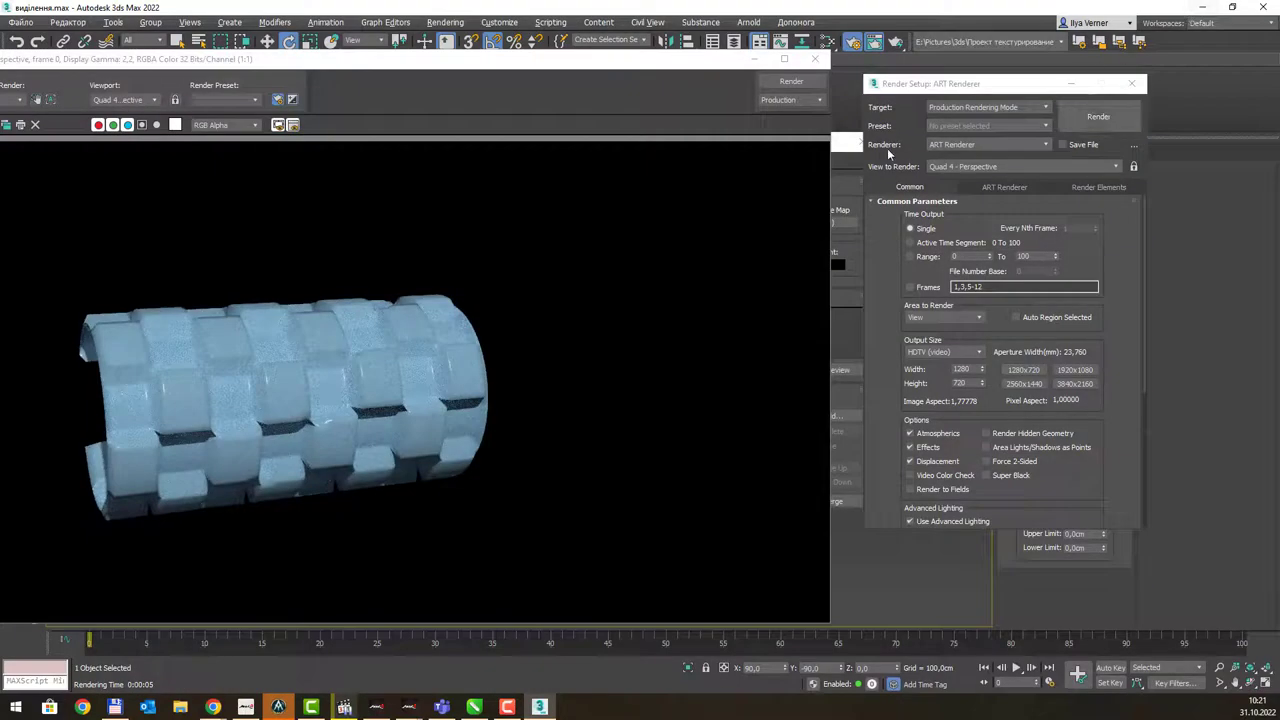
click(1098, 117)
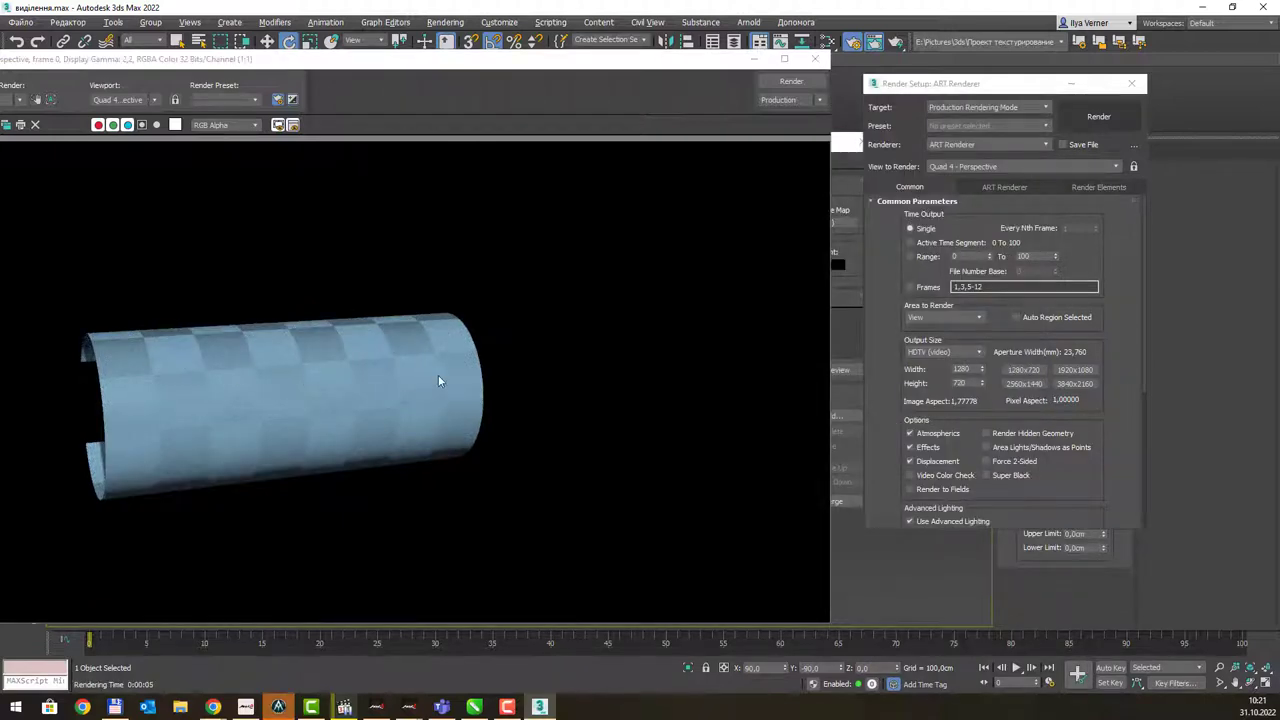
- Close the rendered frame and Render Setup windows, then switch to the CorelDRAW presentation
click(816, 58)
click(1085, 118)
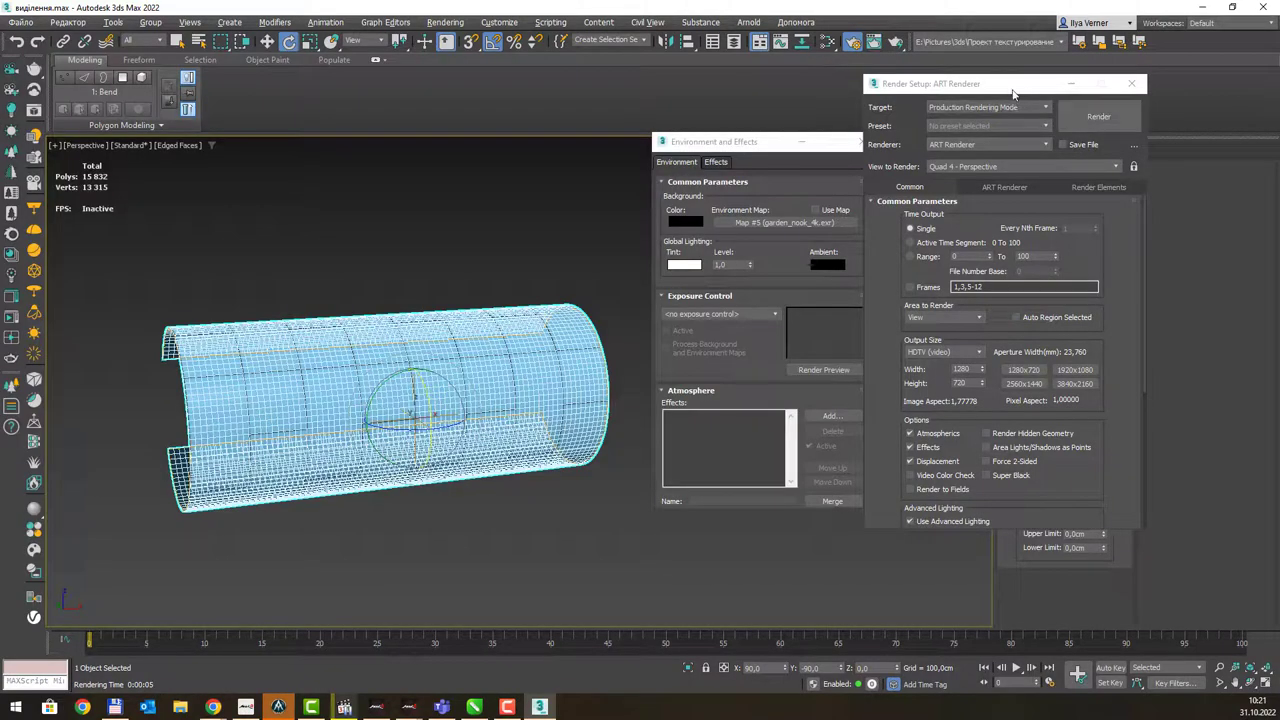
click(1132, 85)
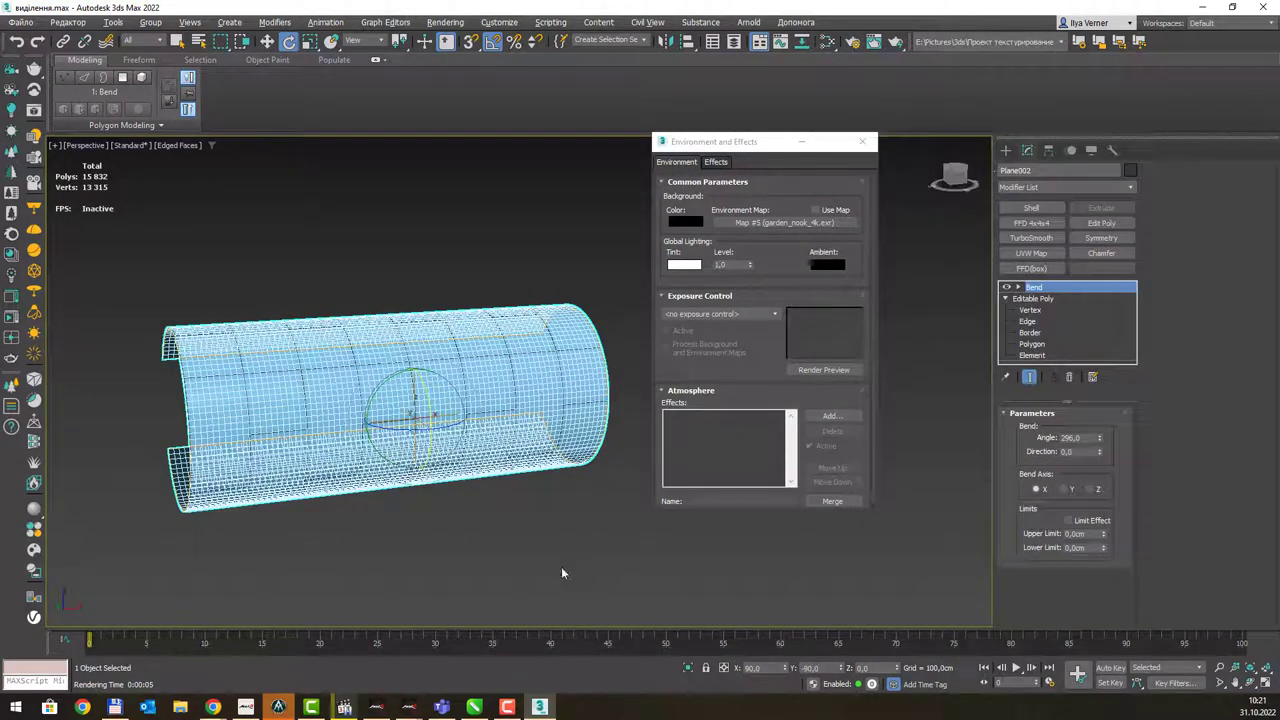
key(alt+Tab)
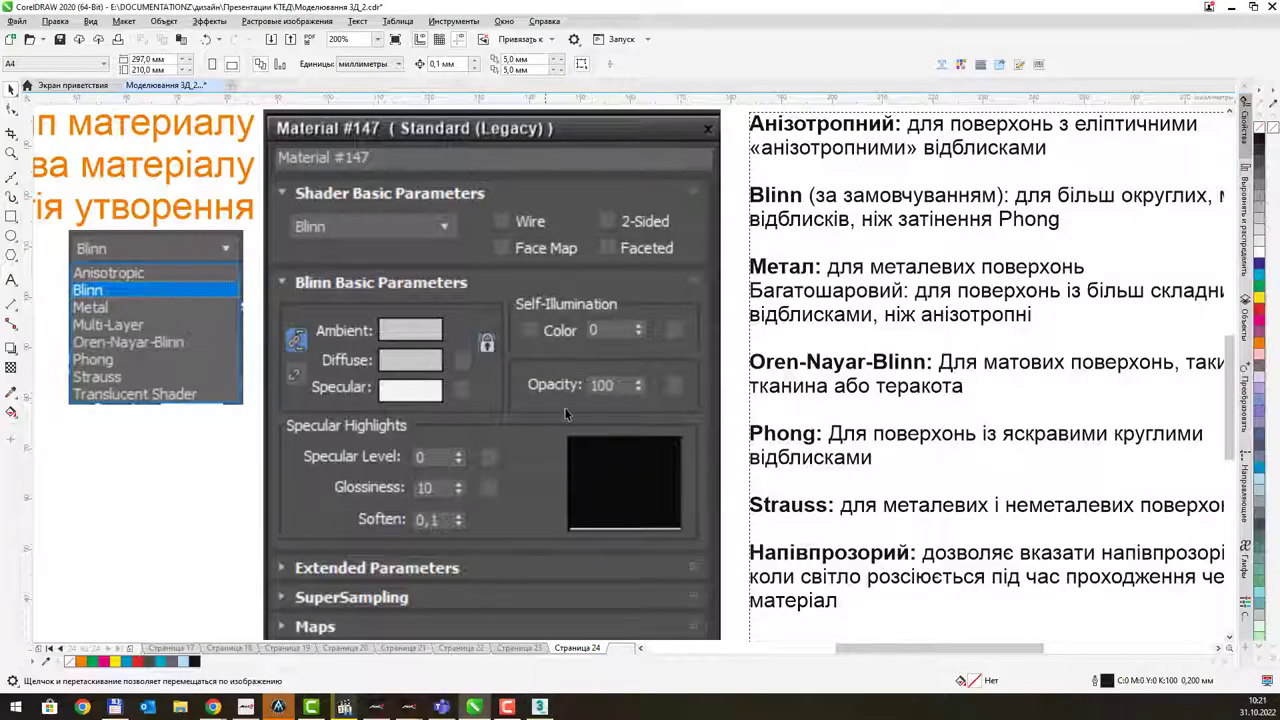
- Show page 23 (Страница 23), the slide on the Standard material's map slots
scroll(567, 374, down, 2)
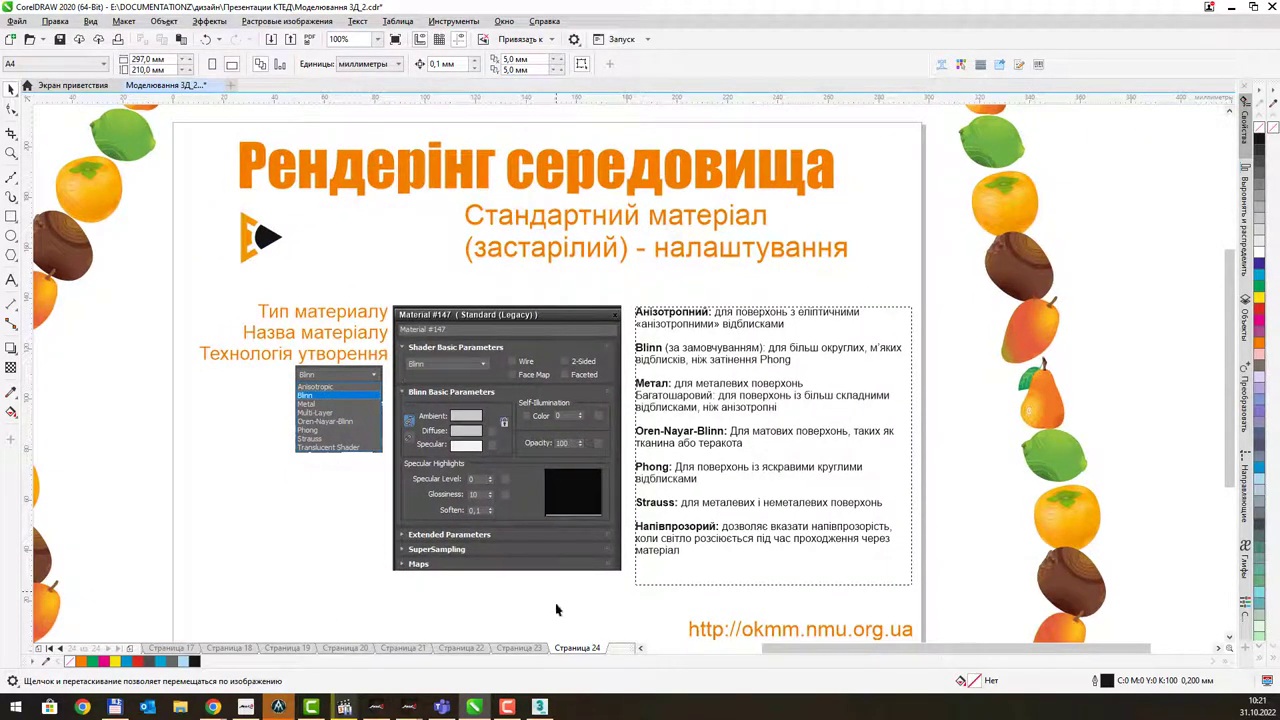
click(520, 648)
middle_drag(527, 400, 573, 384)
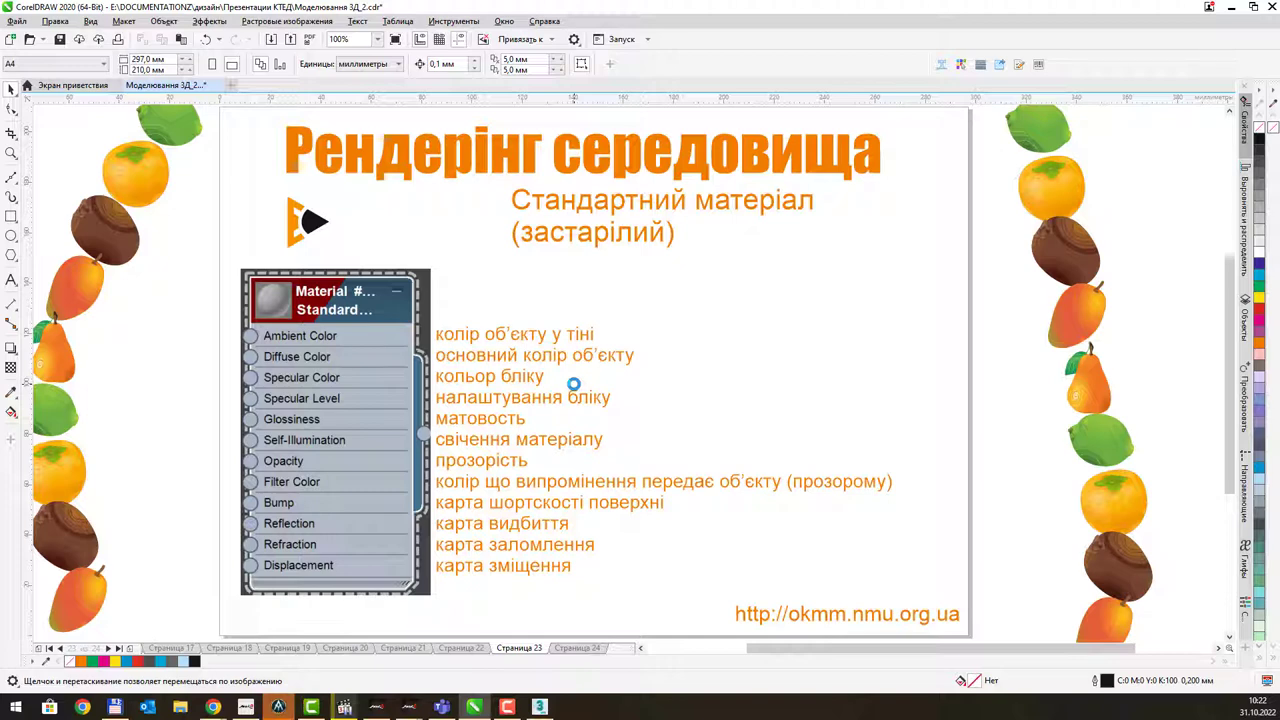
scroll(489, 371, up, 2)
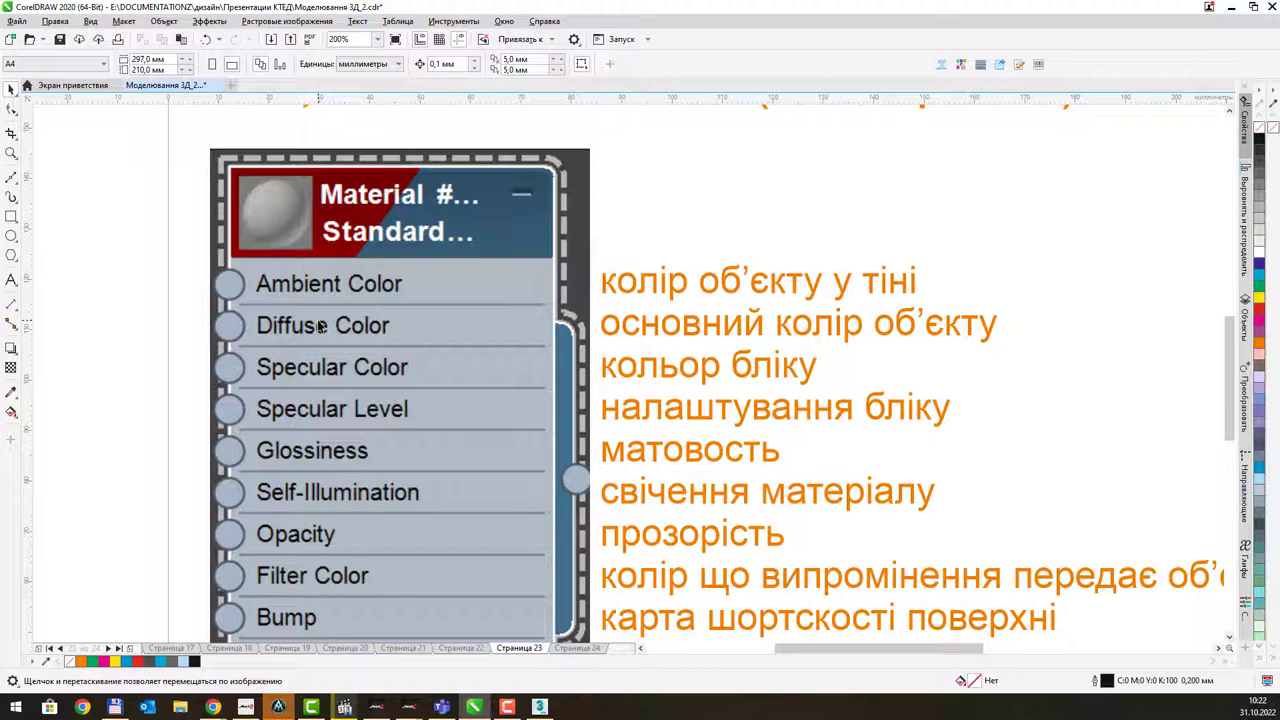
drag(704, 300, 701, 286)
scroll(701, 286, down, 3)
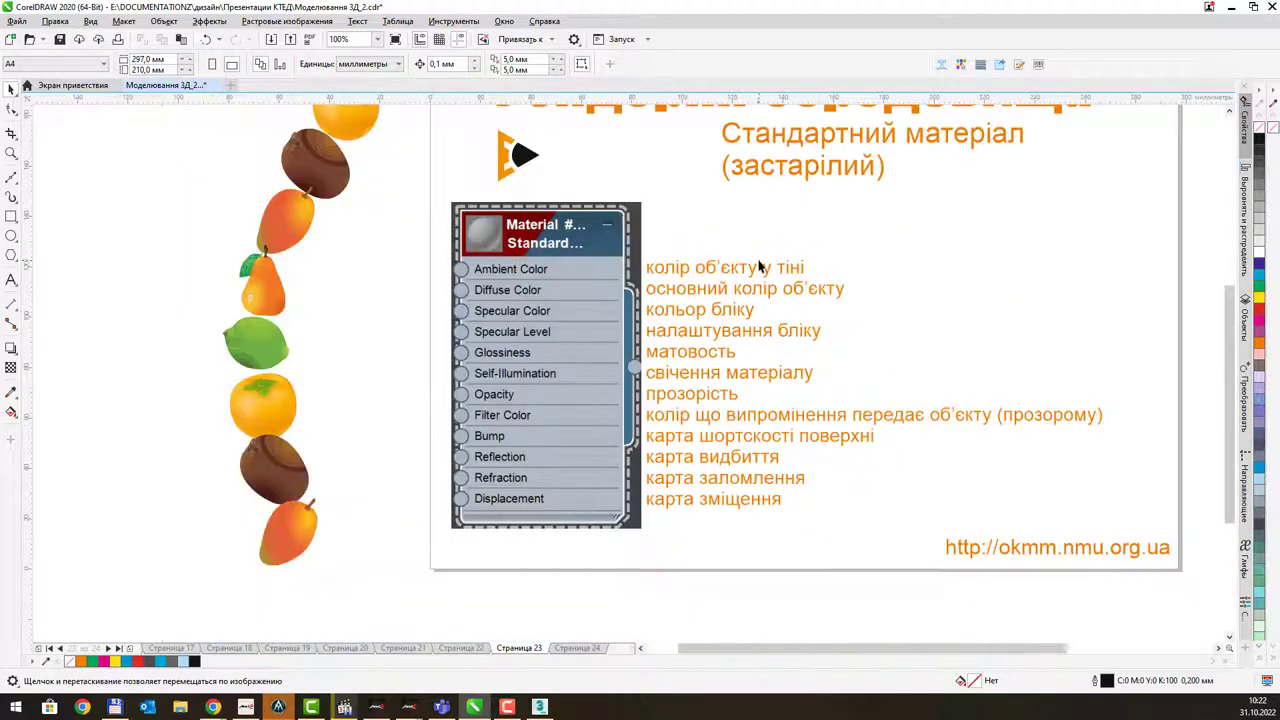
scroll(582, 392, up, 1)
drag(634, 373, 583, 309)
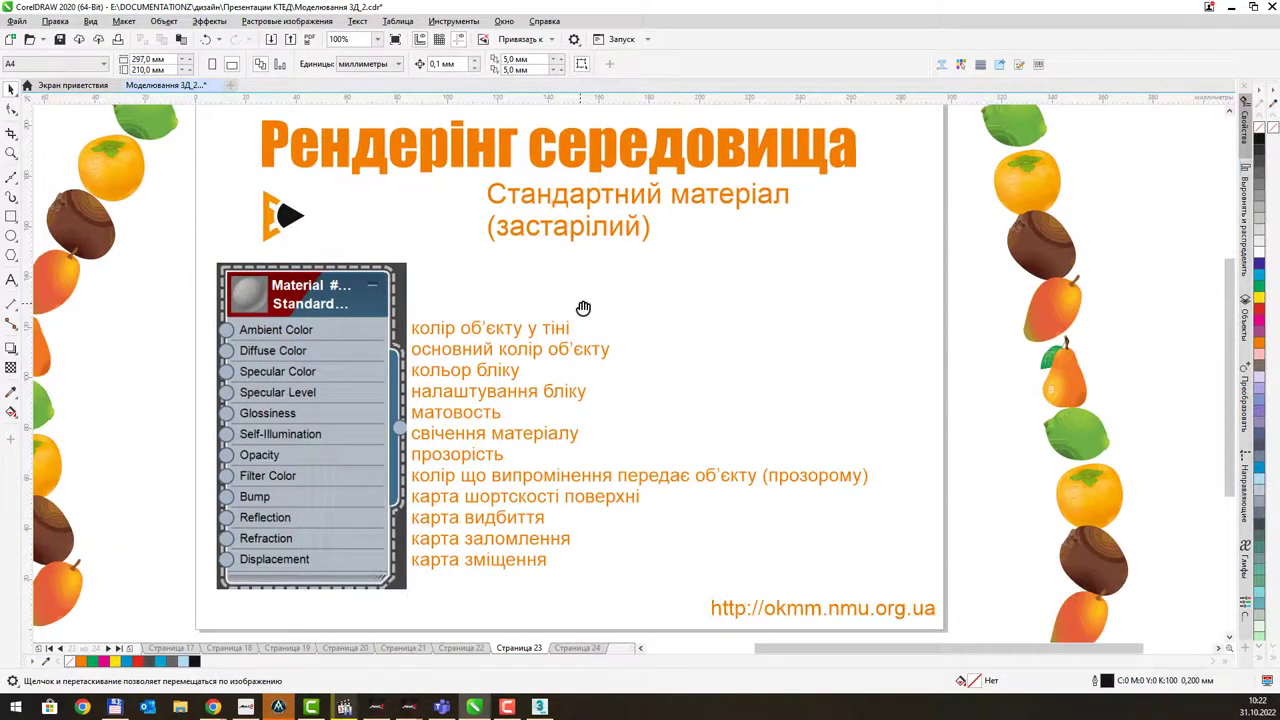